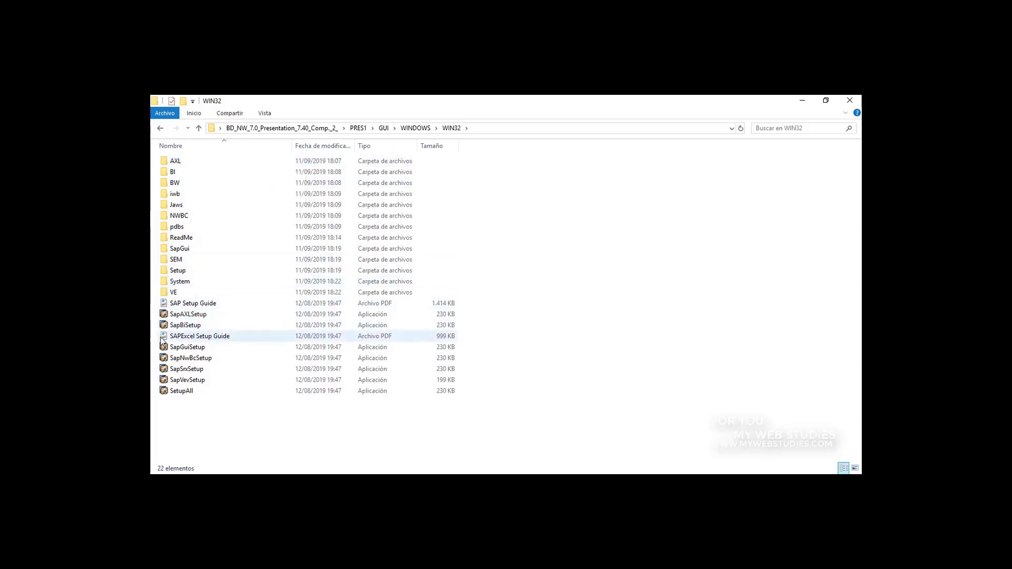
- Run SetupAll, pass the welcome page and select all SAP products for installation
double_click(180, 395)
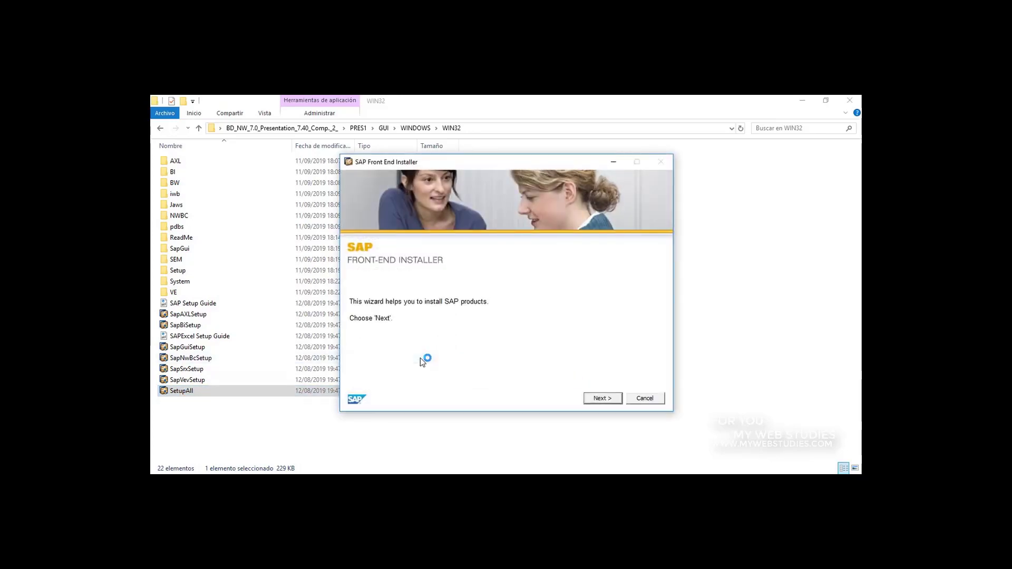
left_click(603, 399)
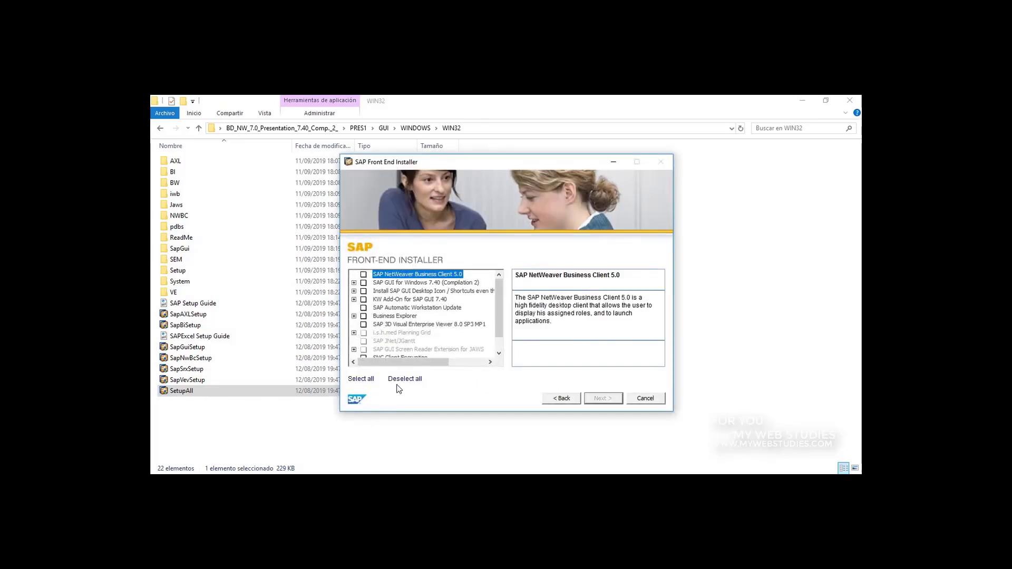
left_click(367, 383)
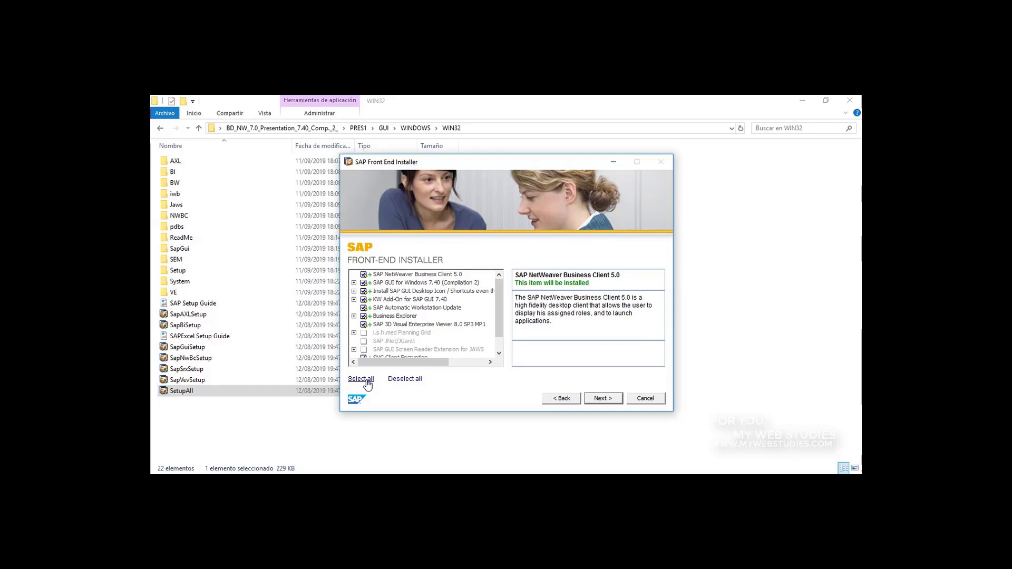
left_click(601, 399)
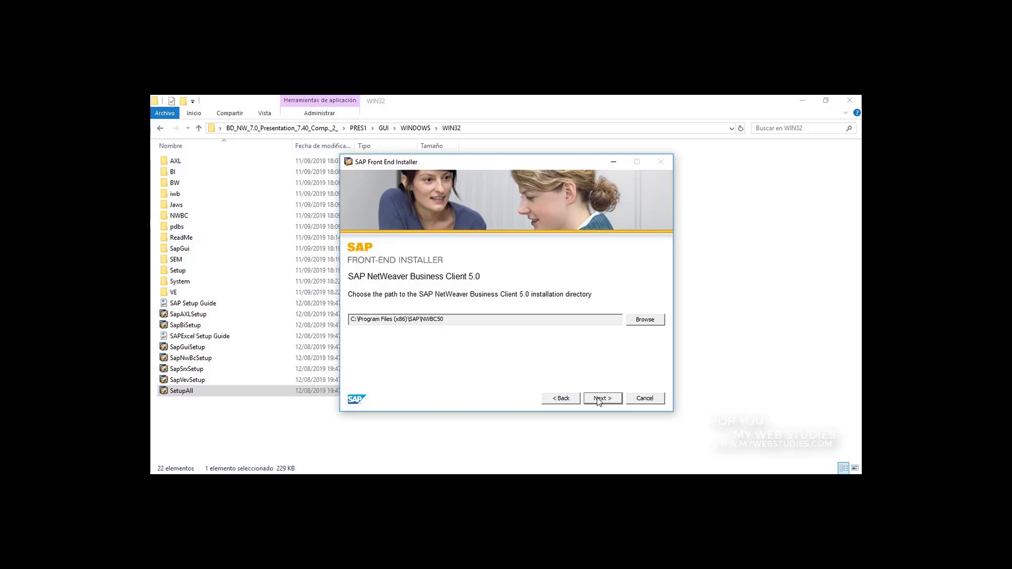
- Keep default directories for NWBC 5.0, SAP GUI, Business Explorer and 3D Viewer, then install
left_click(599, 399)
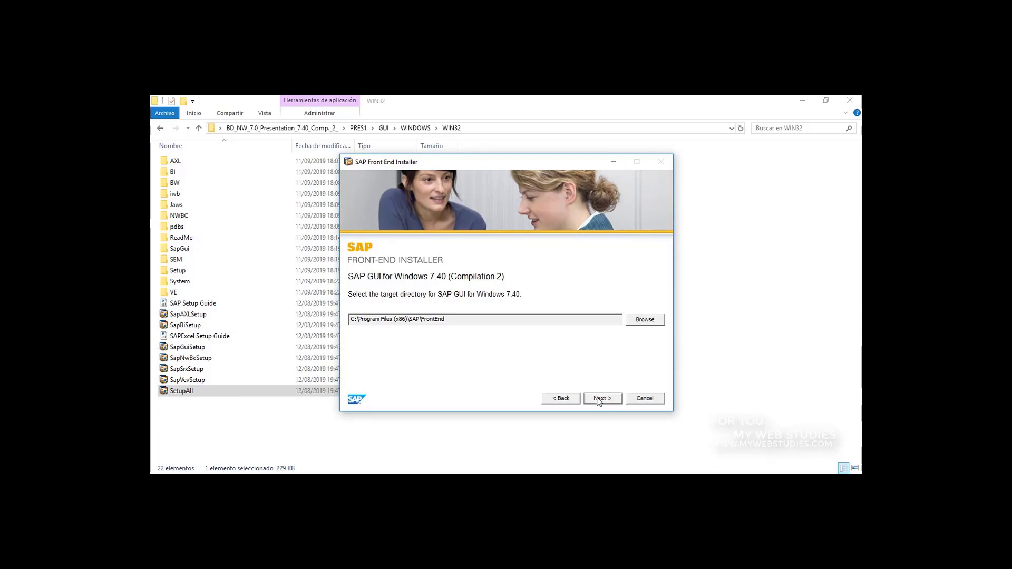
left_click(601, 400)
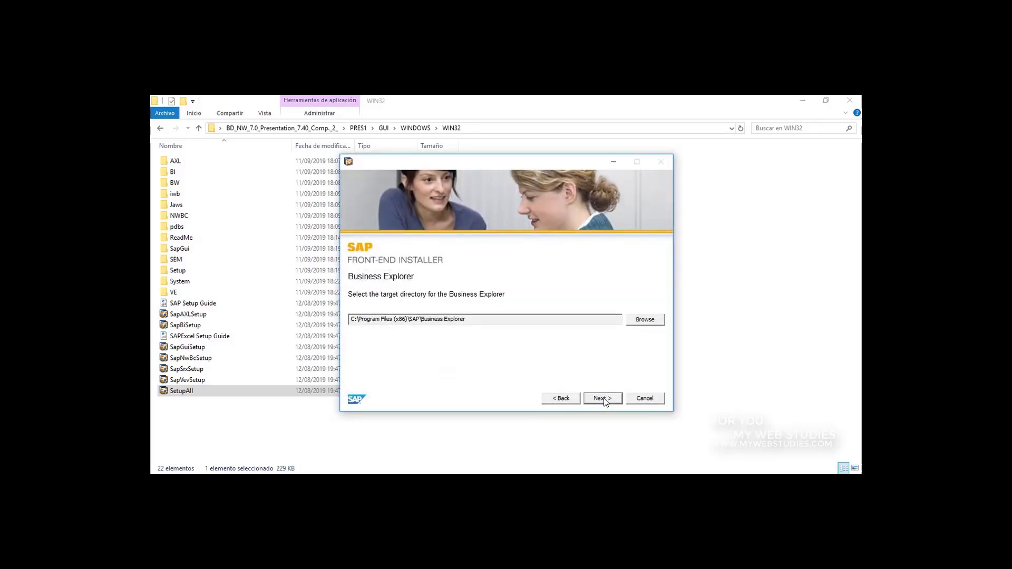
left_click(604, 400)
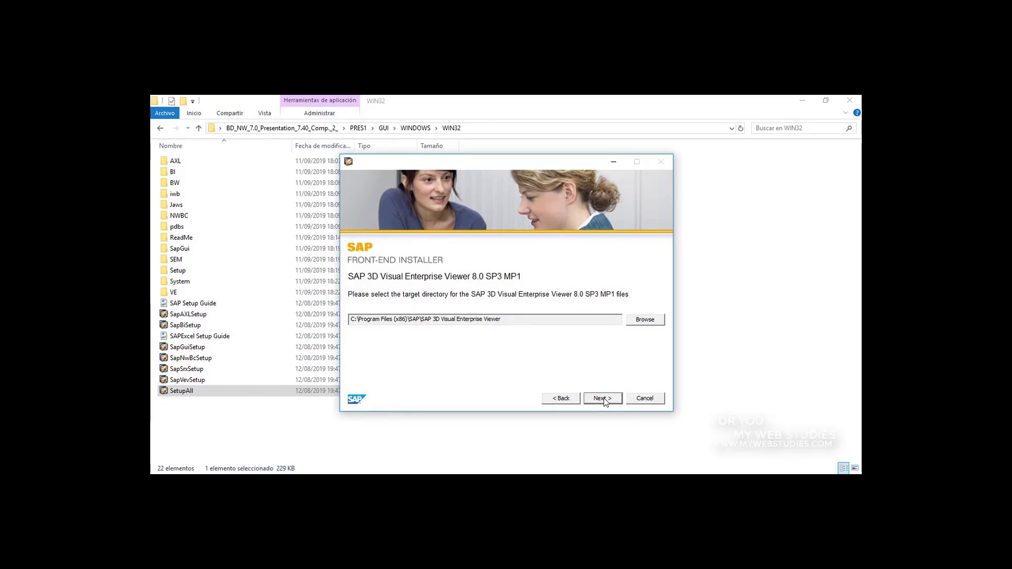
left_click(603, 399)
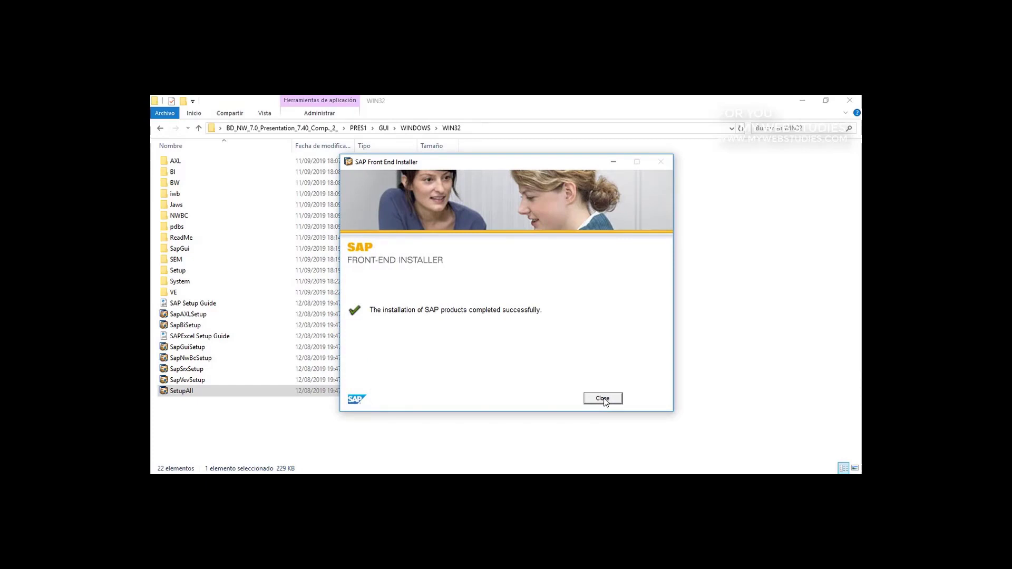
- Close the completed installer and the WIN32 Explorer window
left_click(602, 398)
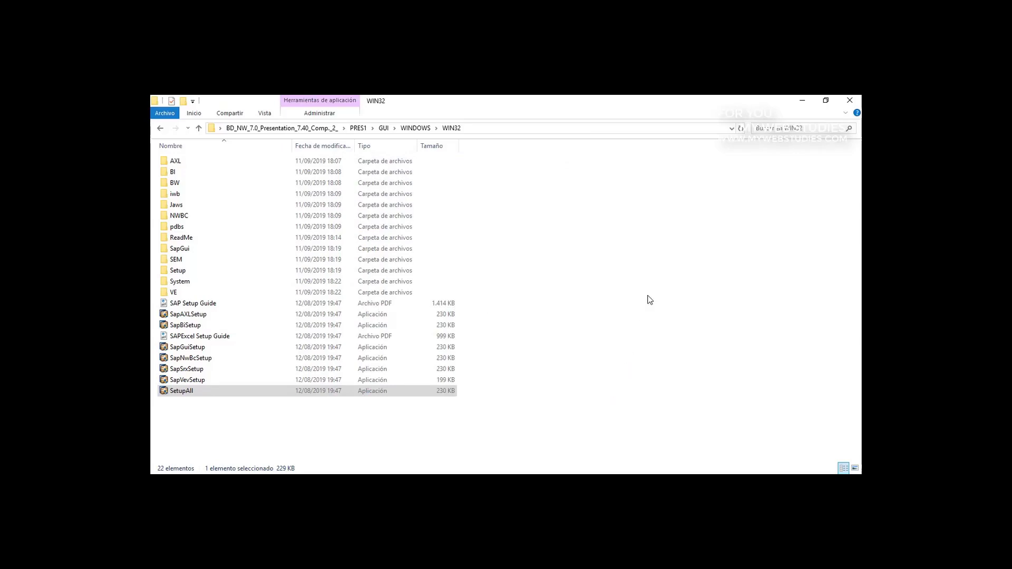
left_click(849, 102)
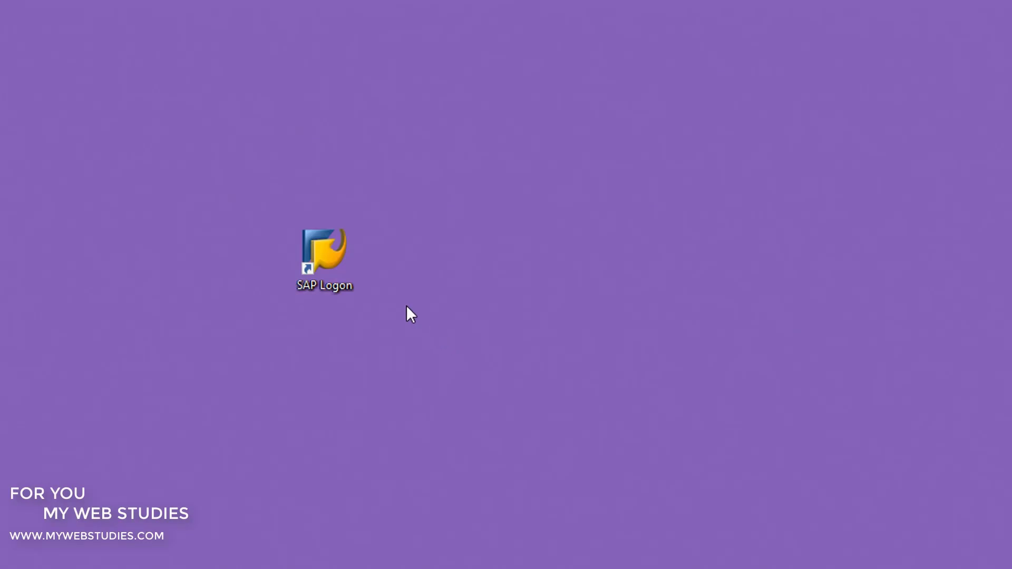
- Launch SAP Logon maximized and browse the Favoritos, Accesos directos and Conexiones folders
double_click(339, 267)
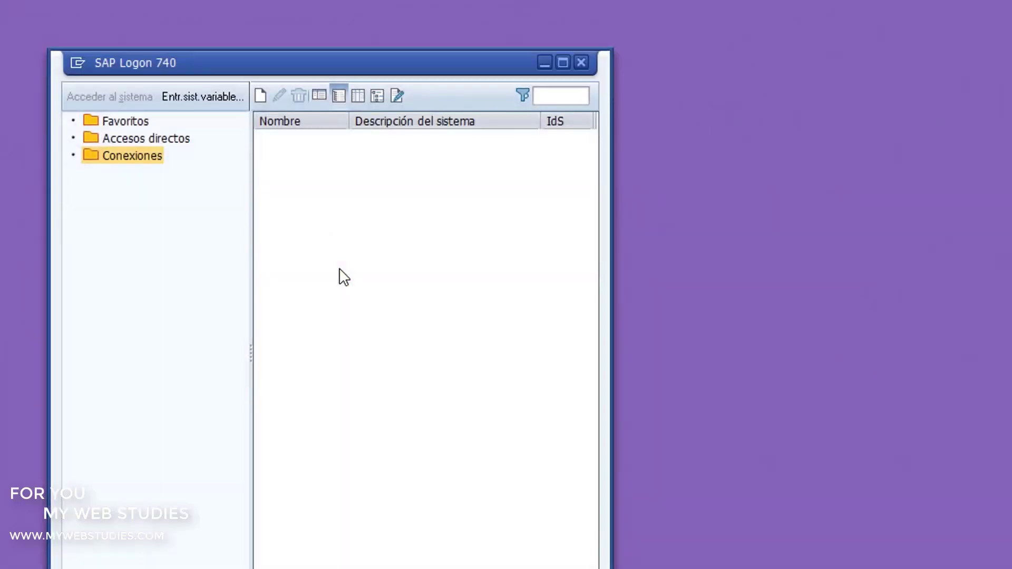
left_click(560, 62)
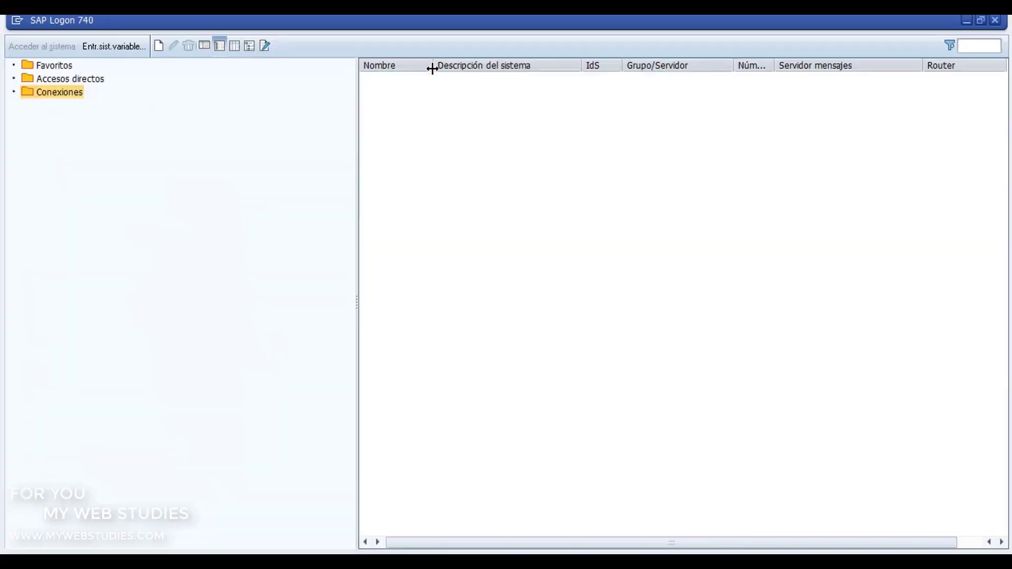
left_click(68, 67)
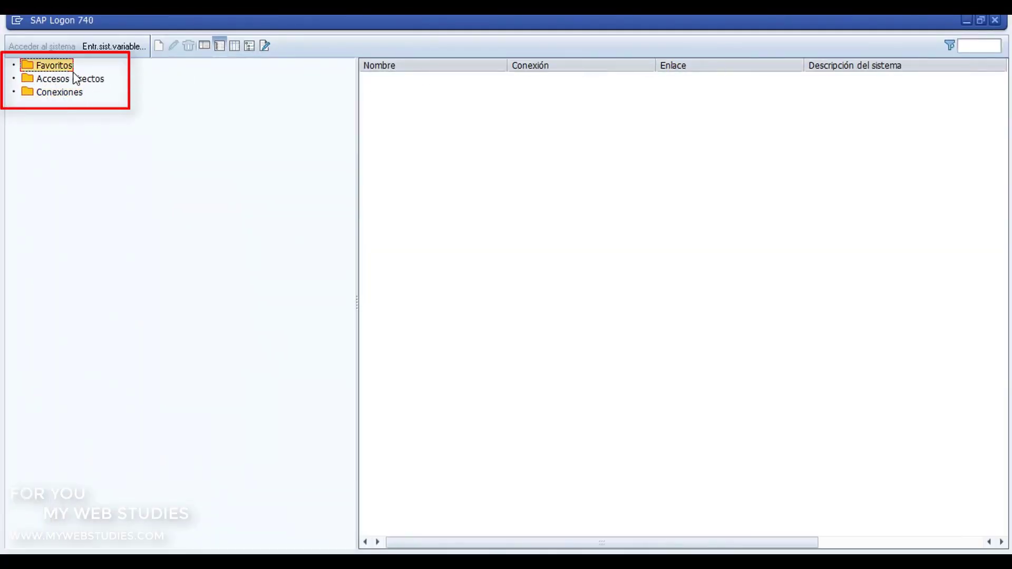
left_click(79, 81)
left_click(71, 93)
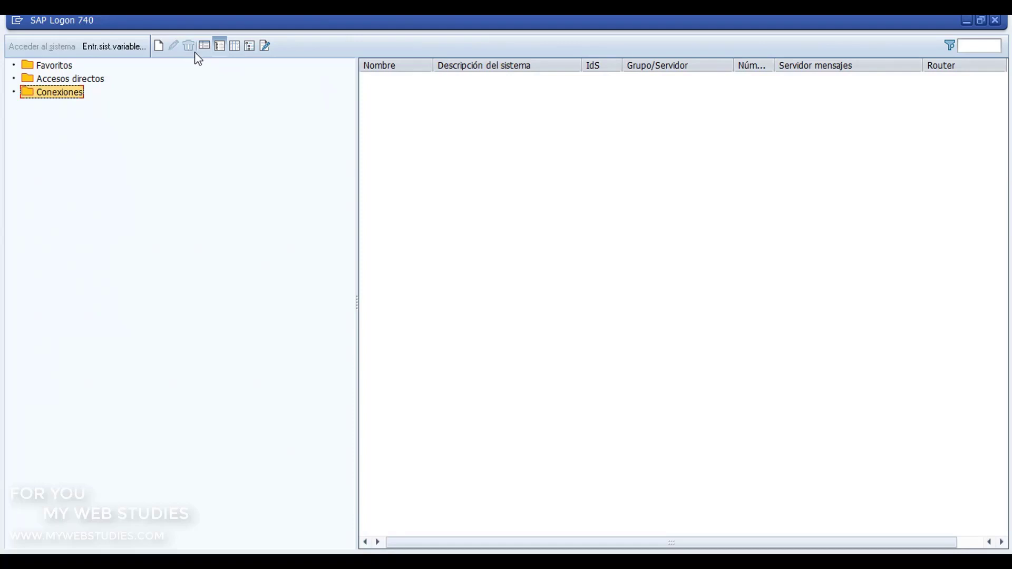
- Compare the layout views and settle on the Workspaces > Local workspace view
left_click(218, 47)
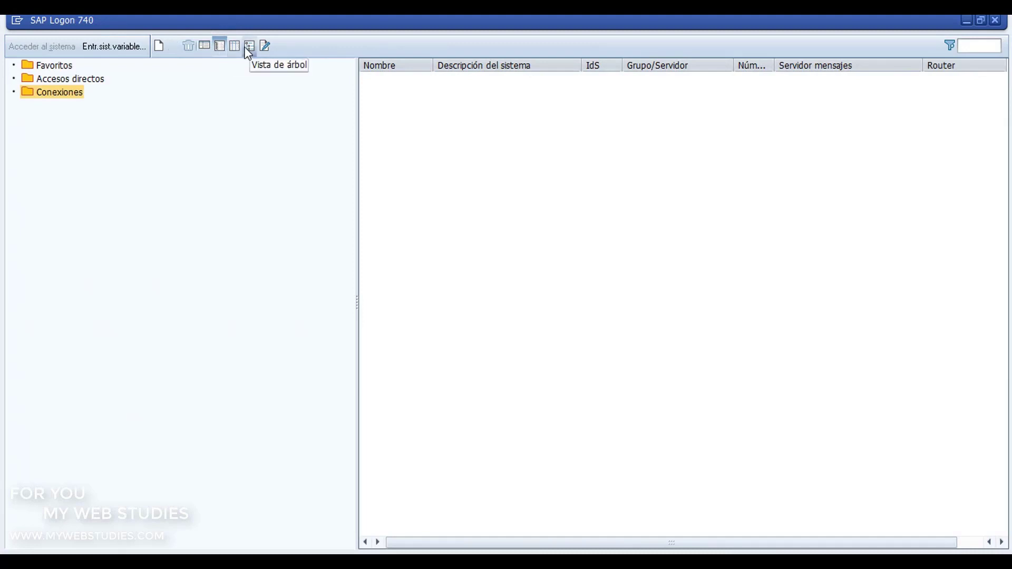
left_click(249, 47)
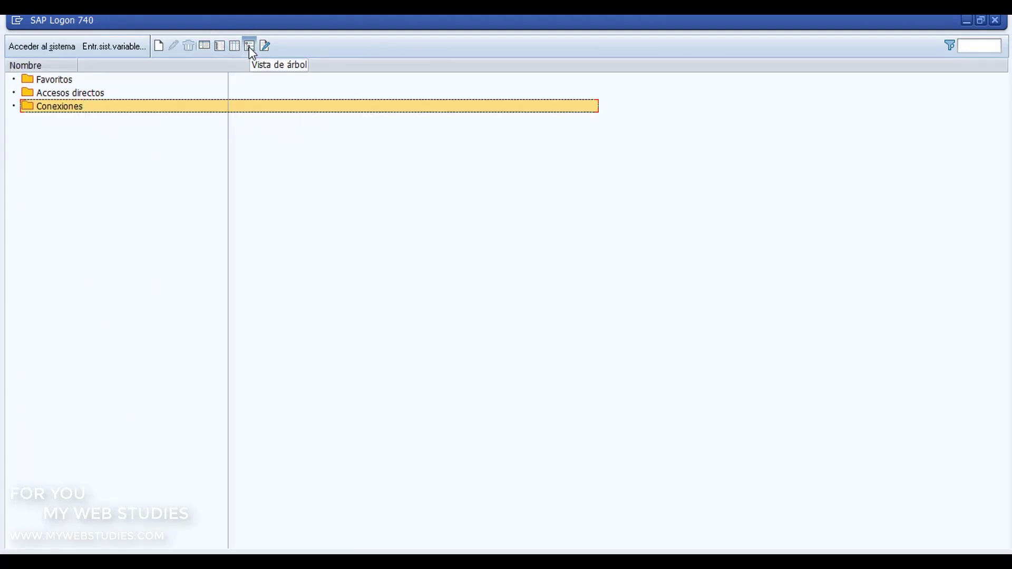
left_click(264, 47)
left_click(206, 46)
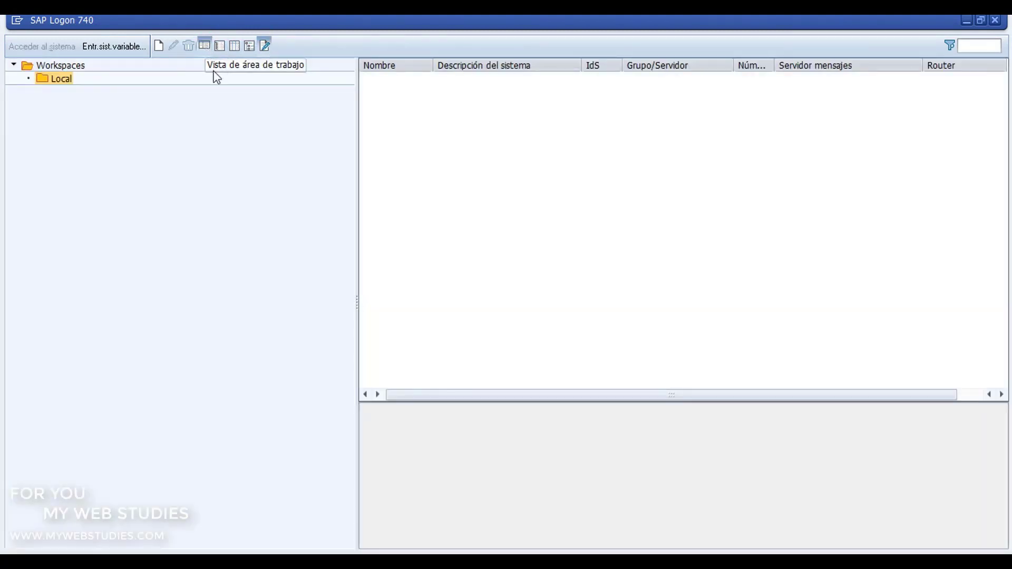
left_click(159, 48)
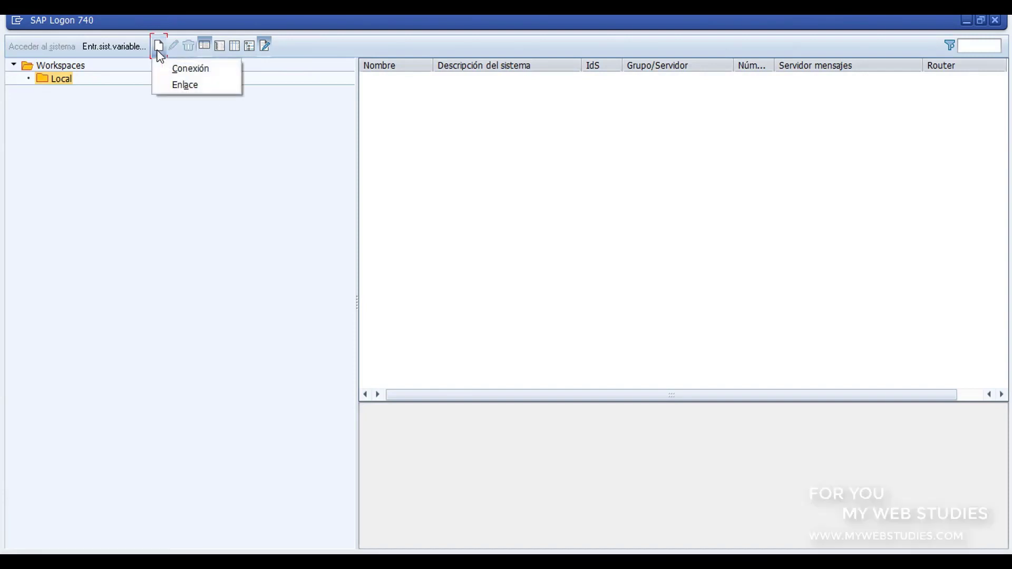
- Define connection ERP13: server ERP13.SAP4PRACTICE.COM, instance 13, system ID ERP
left_click(191, 68)
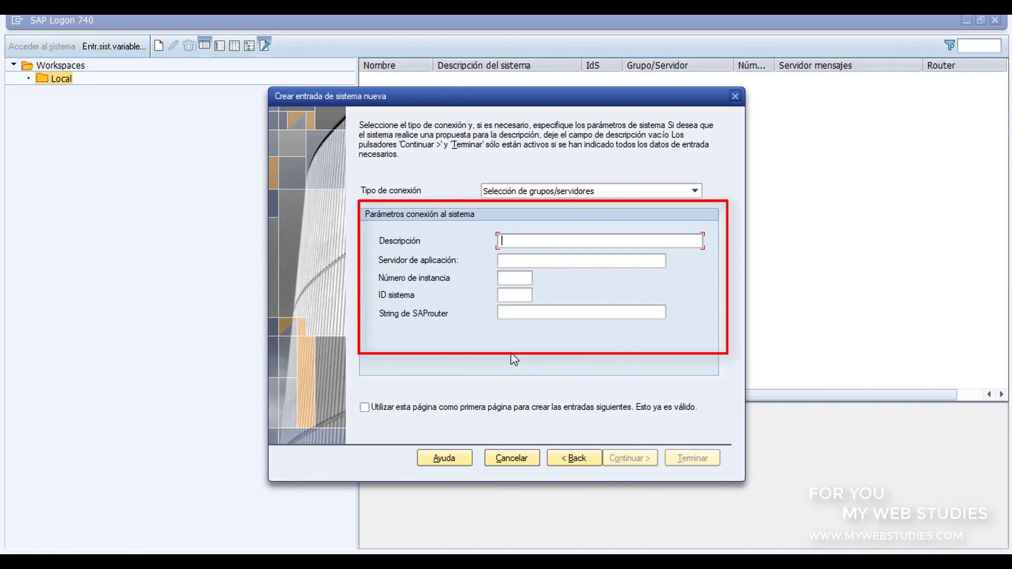
type("ERP13")
left_click(531, 264)
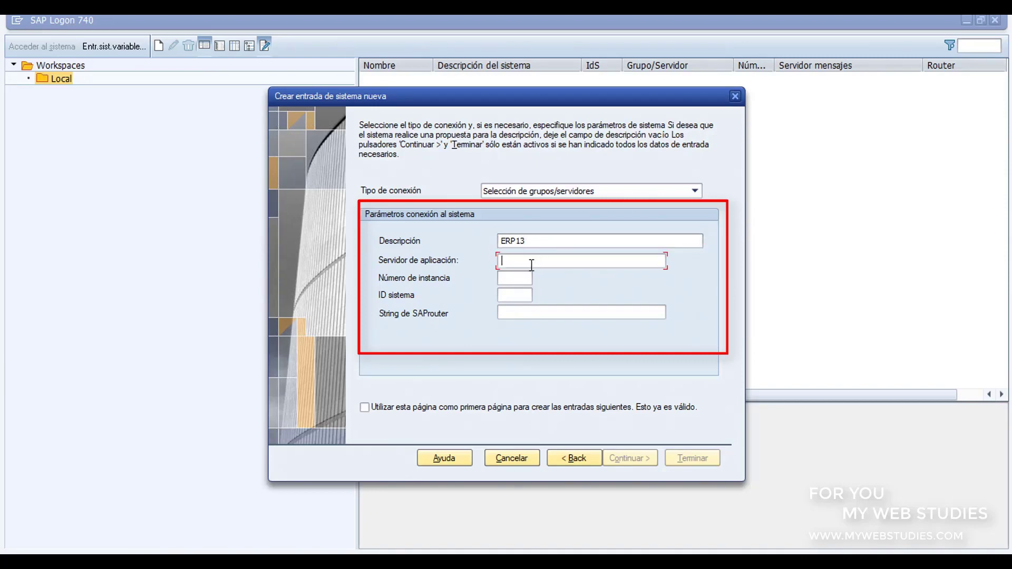
type("ERP13.SAP4PRACTICE.COM")
left_click(507, 278)
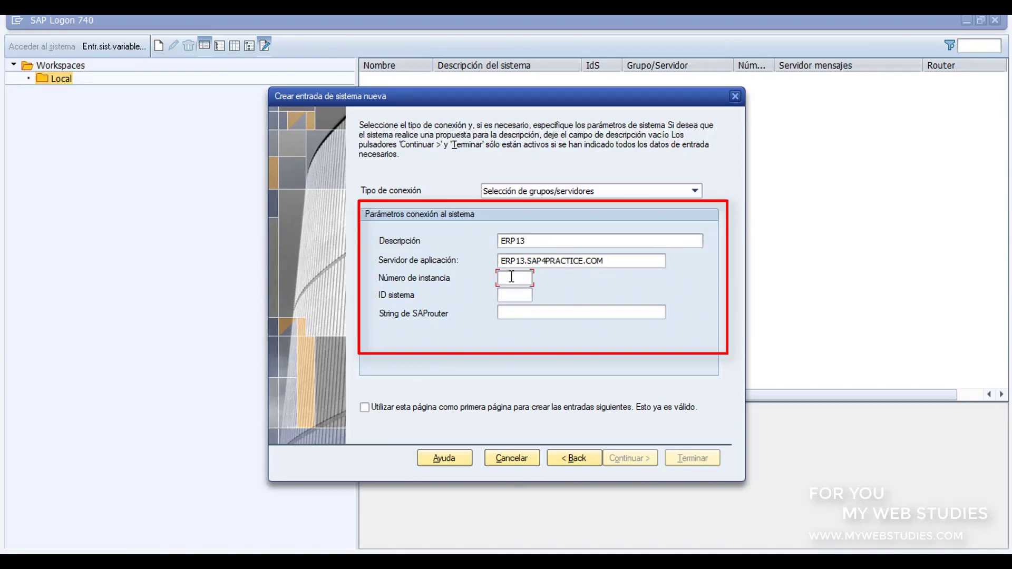
type("13")
left_click(515, 294)
type("ERP")
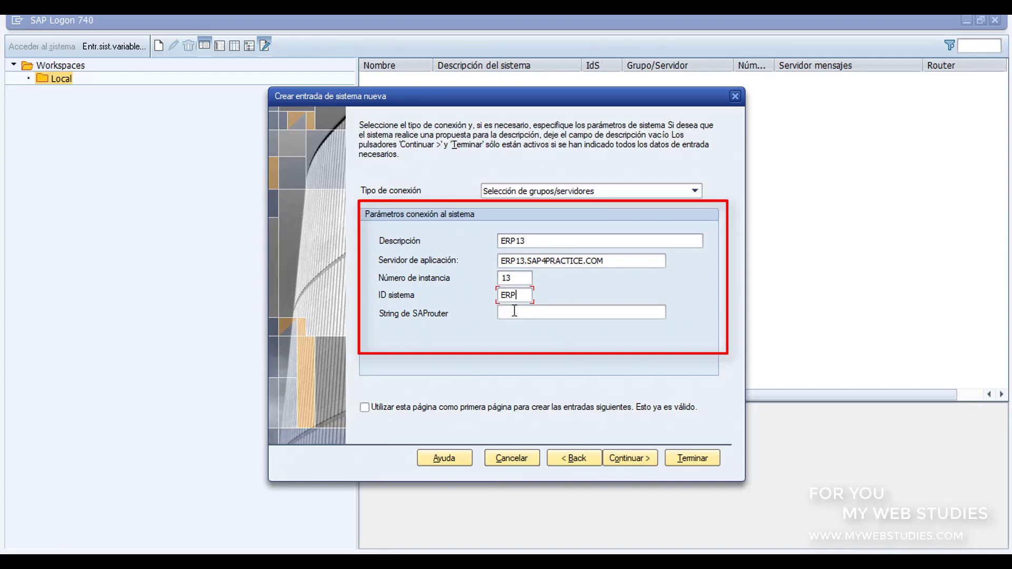
- Finish the ERP13 entry and open its login screen
left_click(705, 458)
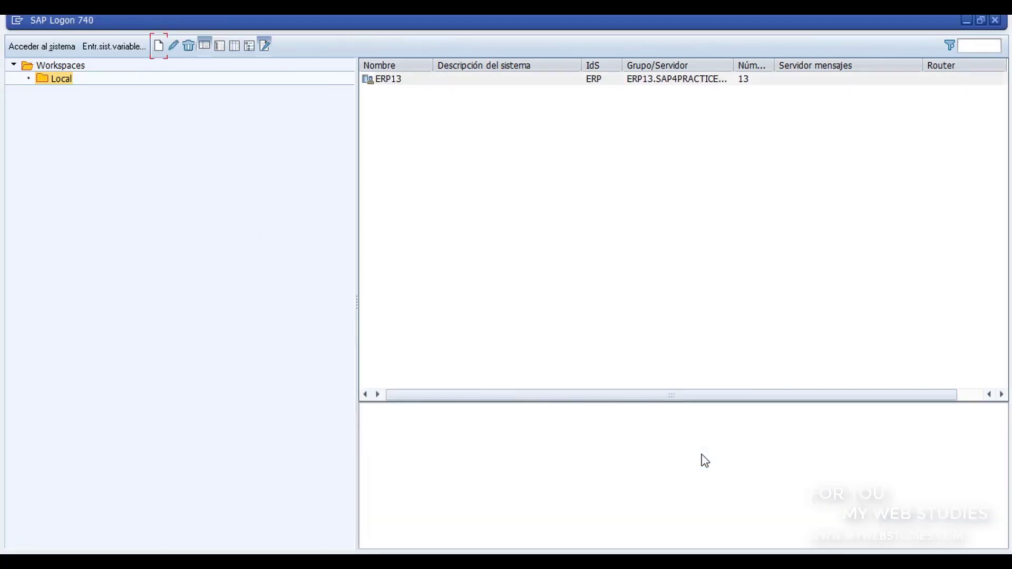
left_click(395, 79)
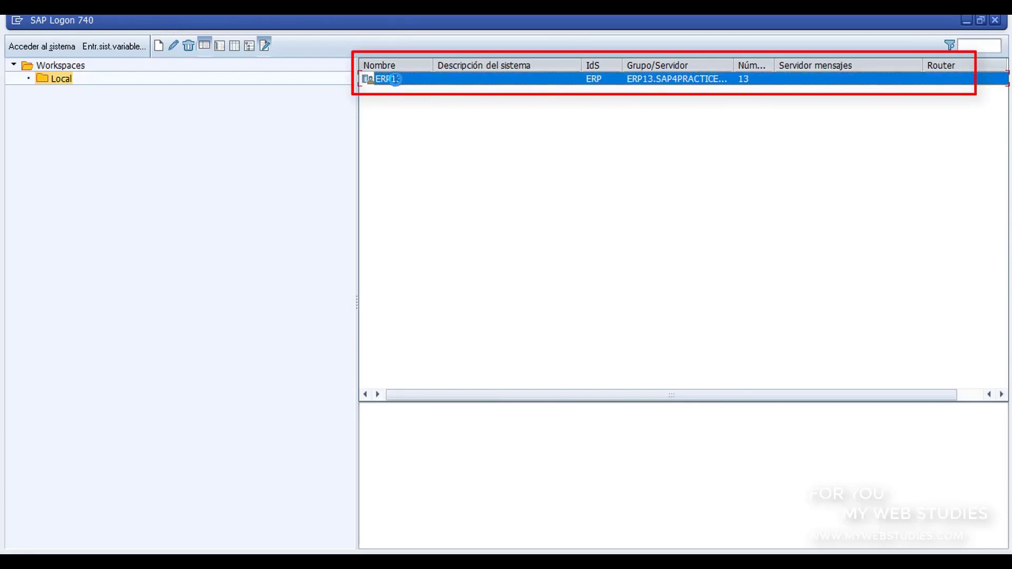
double_click(396, 79)
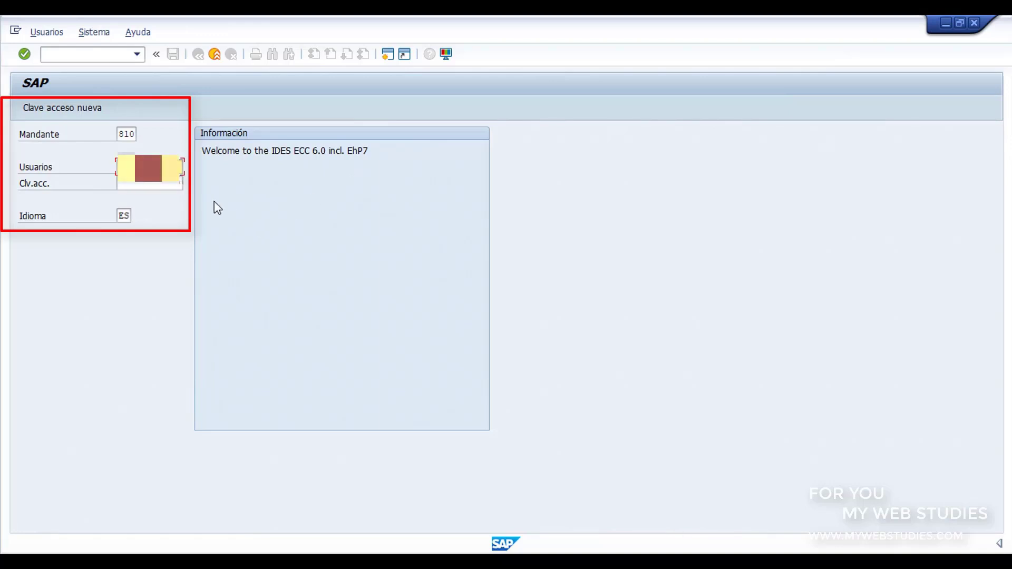
- Enter the password, change the logon language from ES to EN for client 810, and log on
left_click(163, 184)
left_click(156, 185)
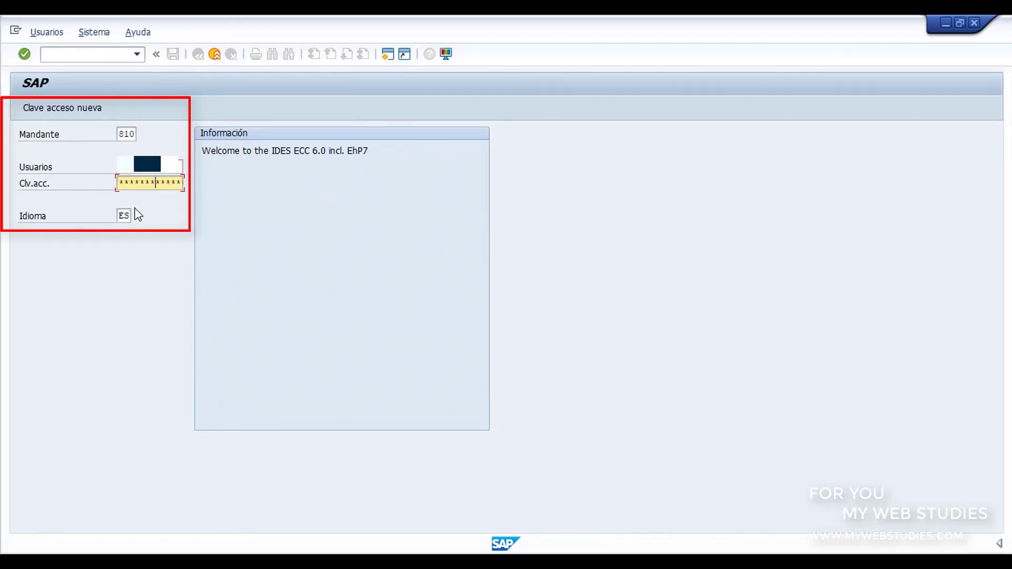
type("*")
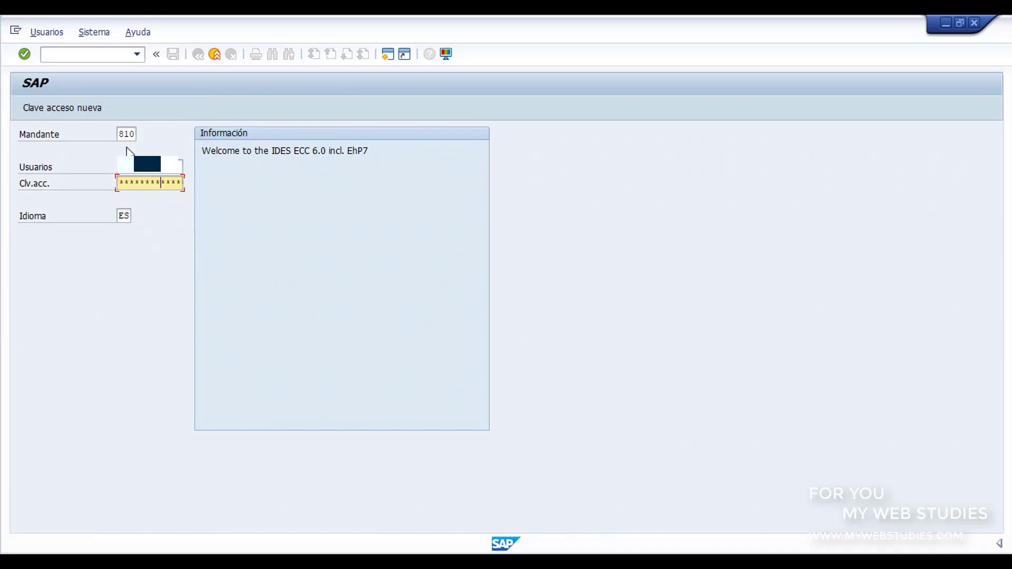
left_click(127, 135)
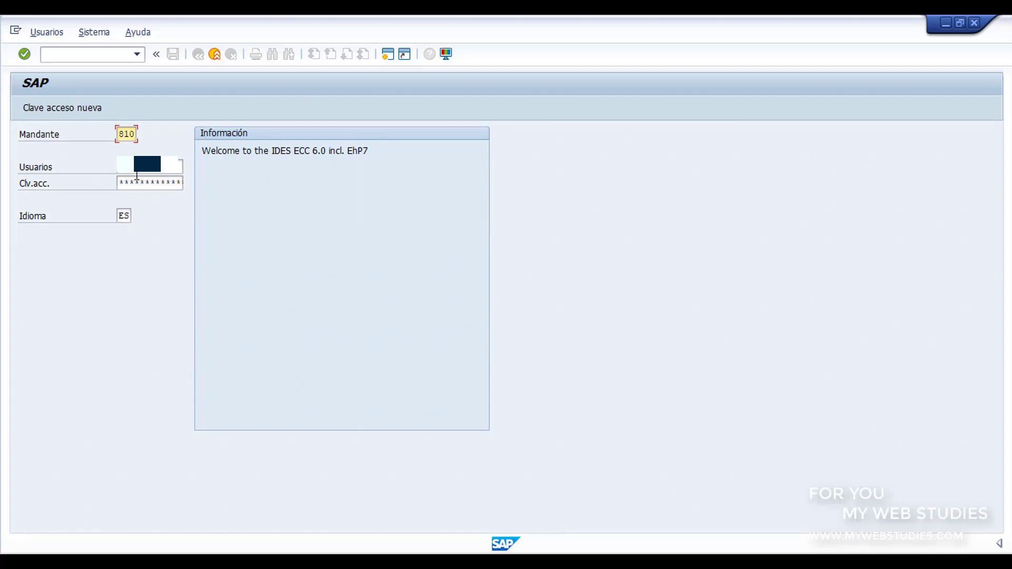
left_click(125, 215)
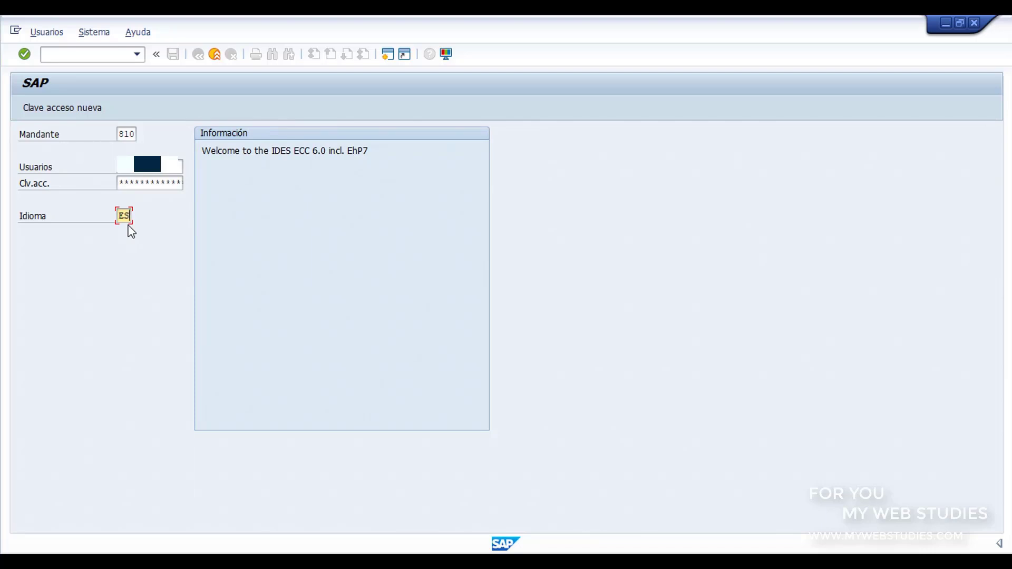
key("BackSpace")
type("n")
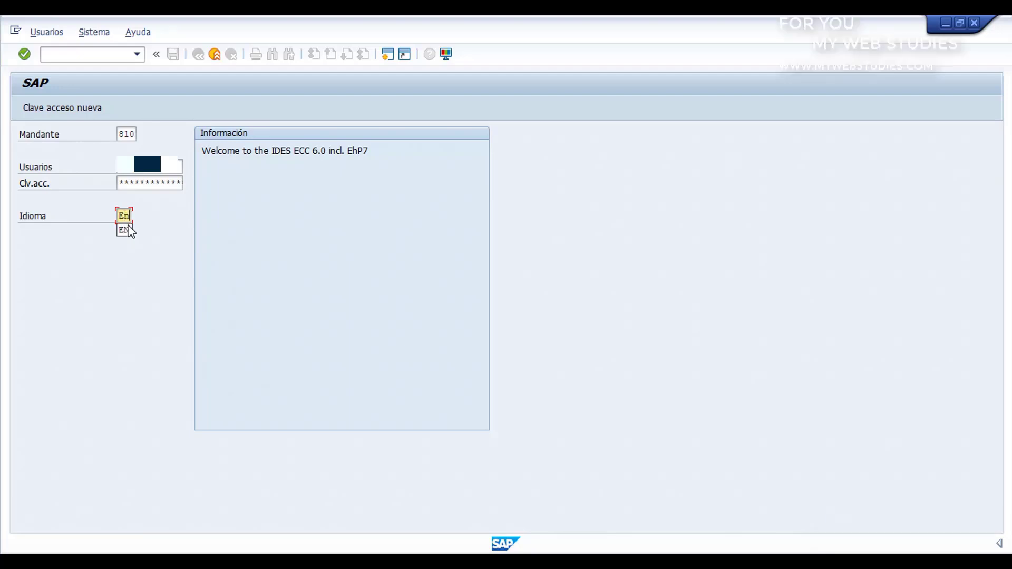
left_click(122, 233)
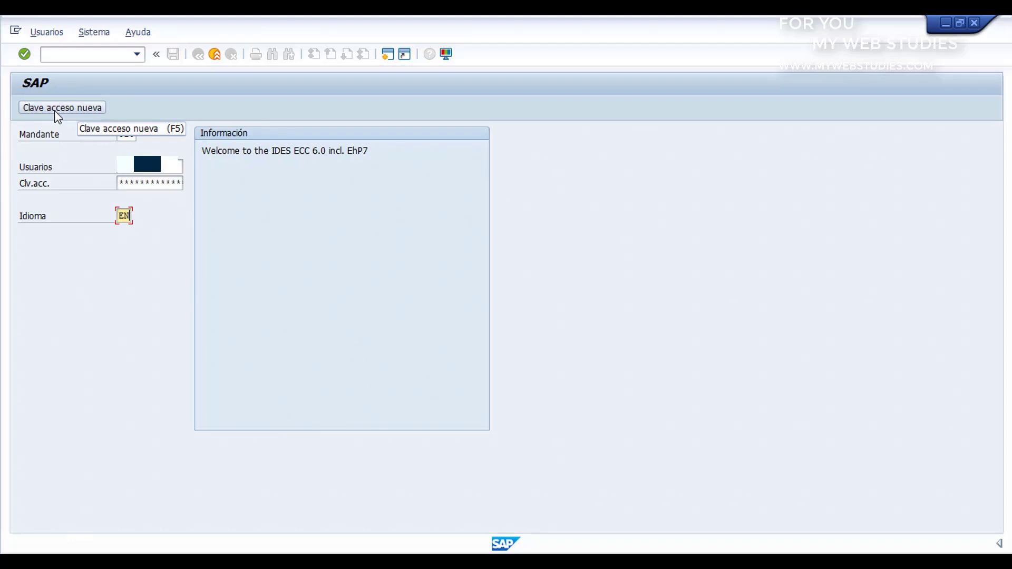
key("Return")
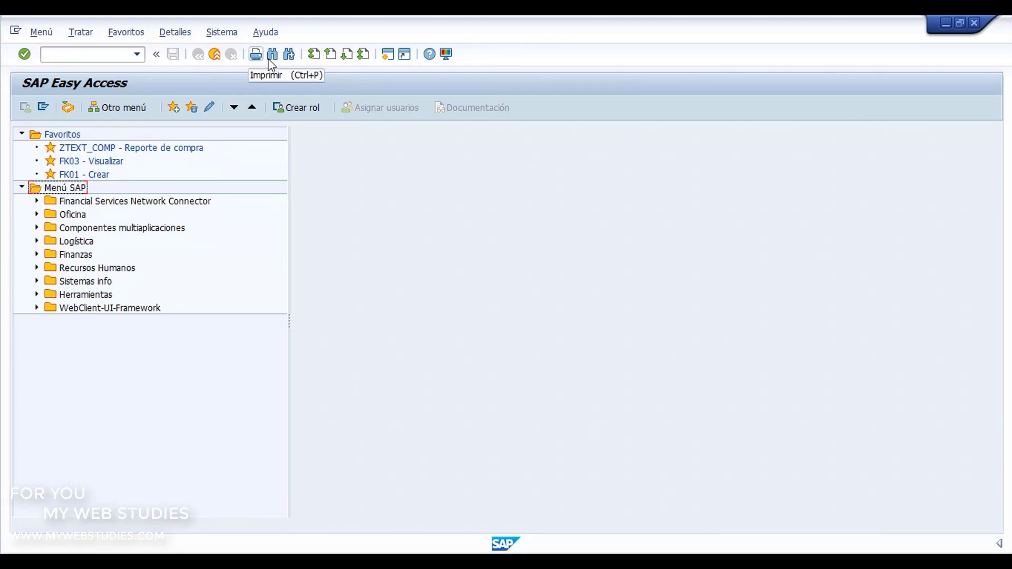
left_click(393, 62)
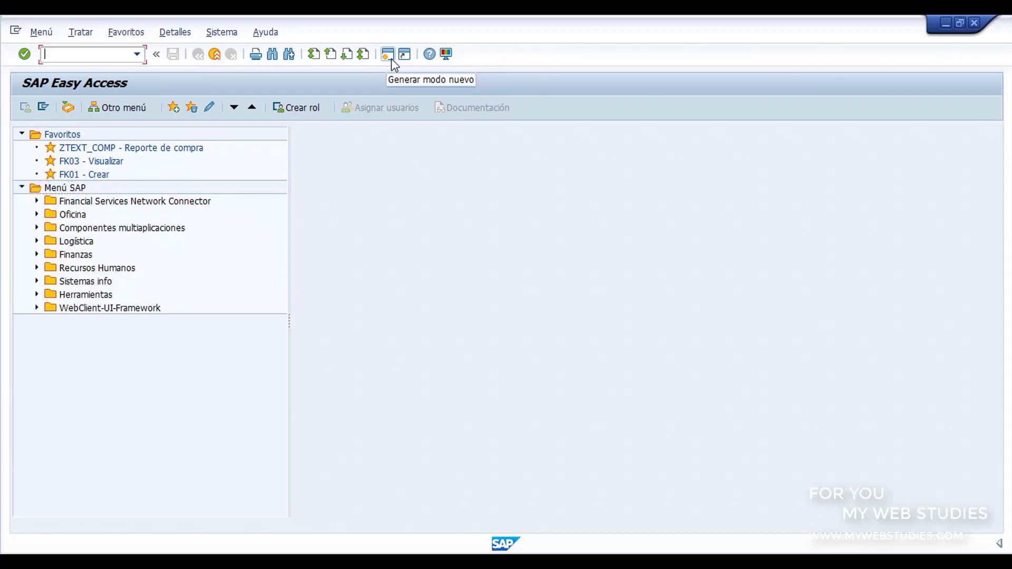
left_click(391, 58)
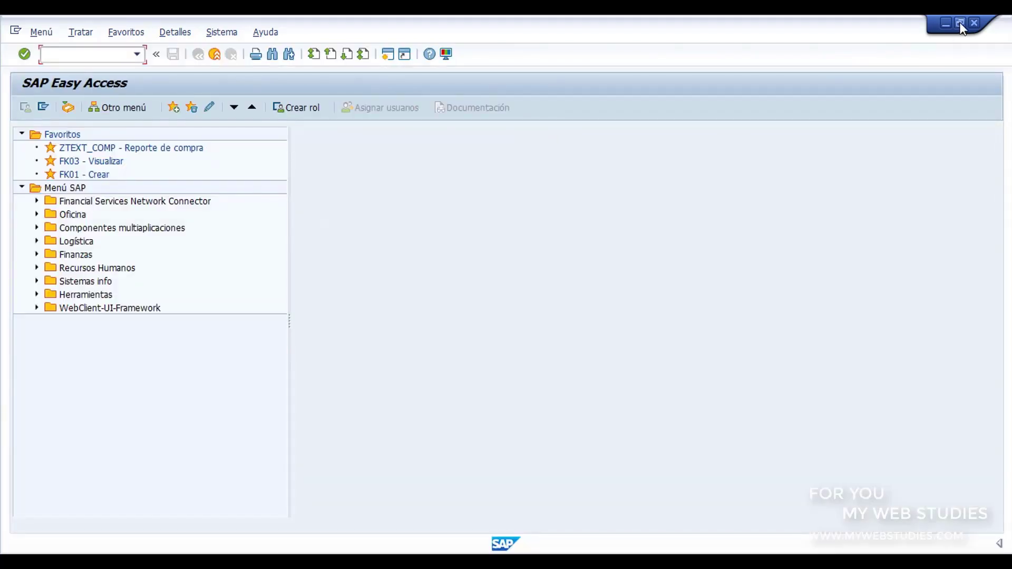
left_click(960, 23)
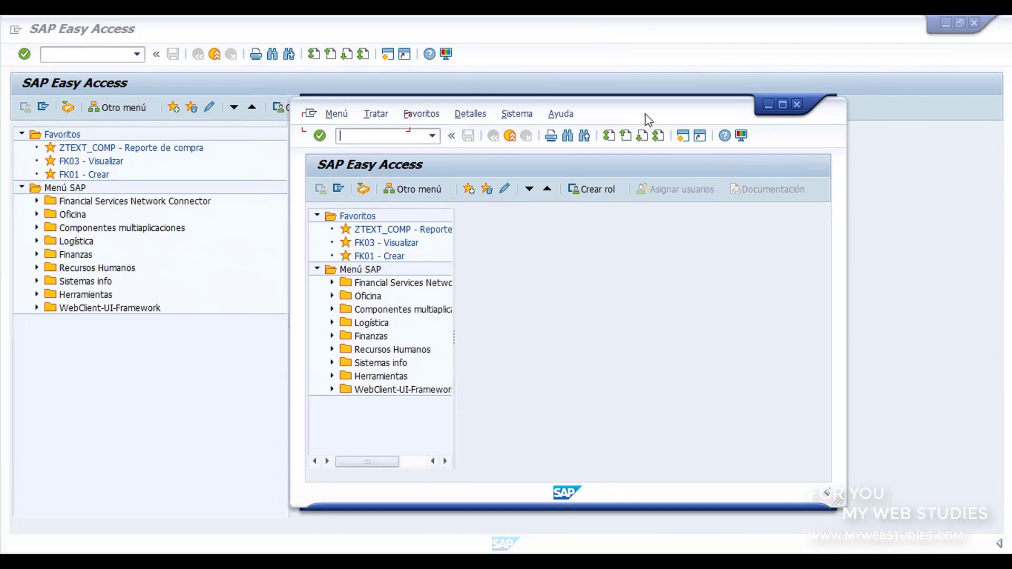
left_click(797, 105)
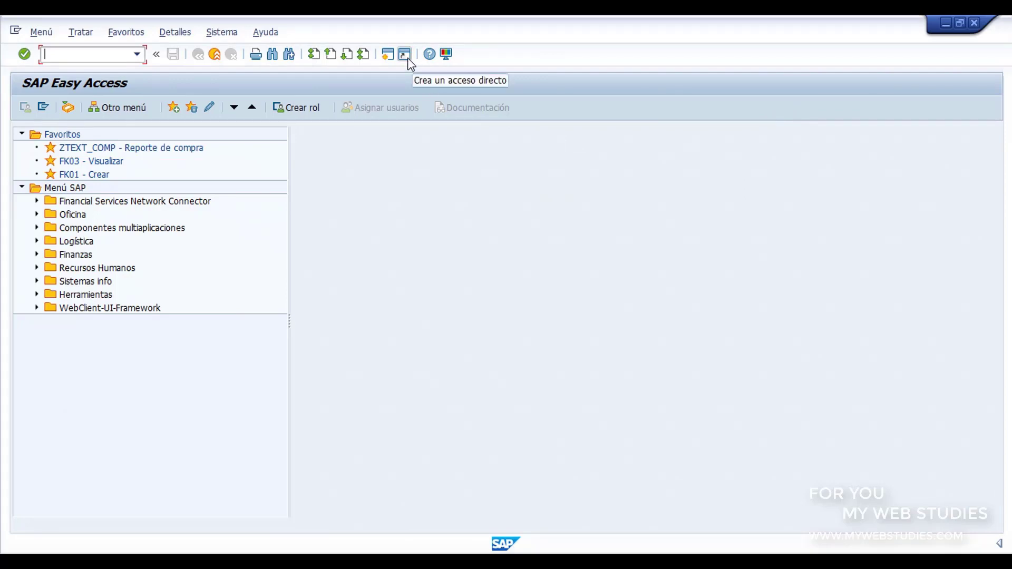
left_click(446, 55)
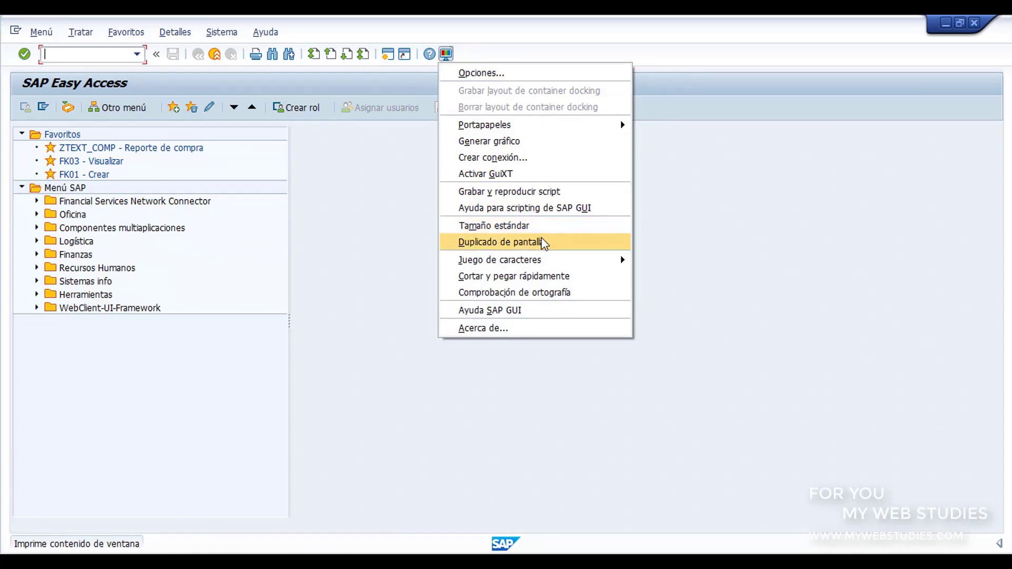
left_click(677, 258)
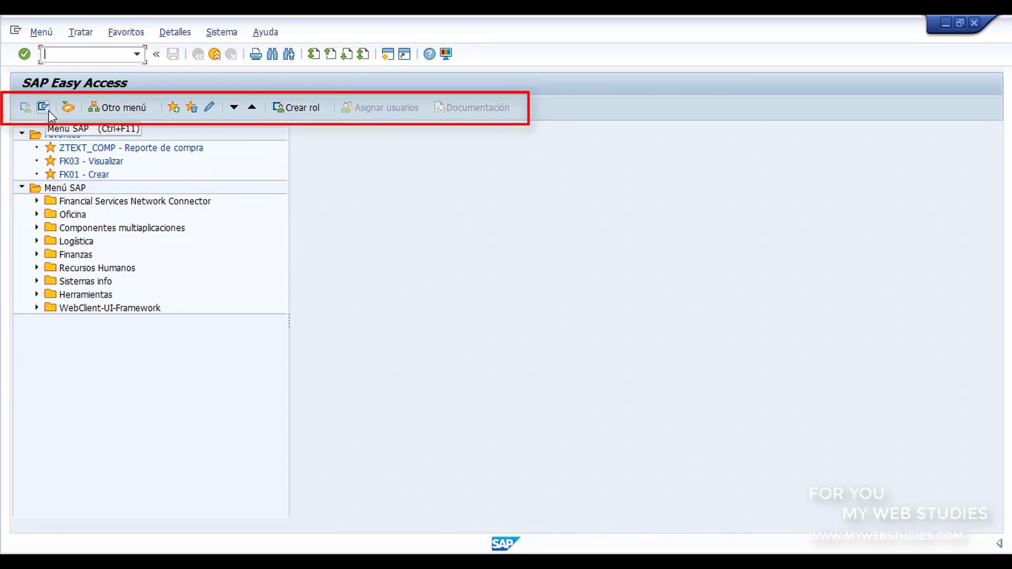
- Collapse and re-expand the Favoritos and Menú SAP folders
left_click(23, 134)
left_click(23, 147)
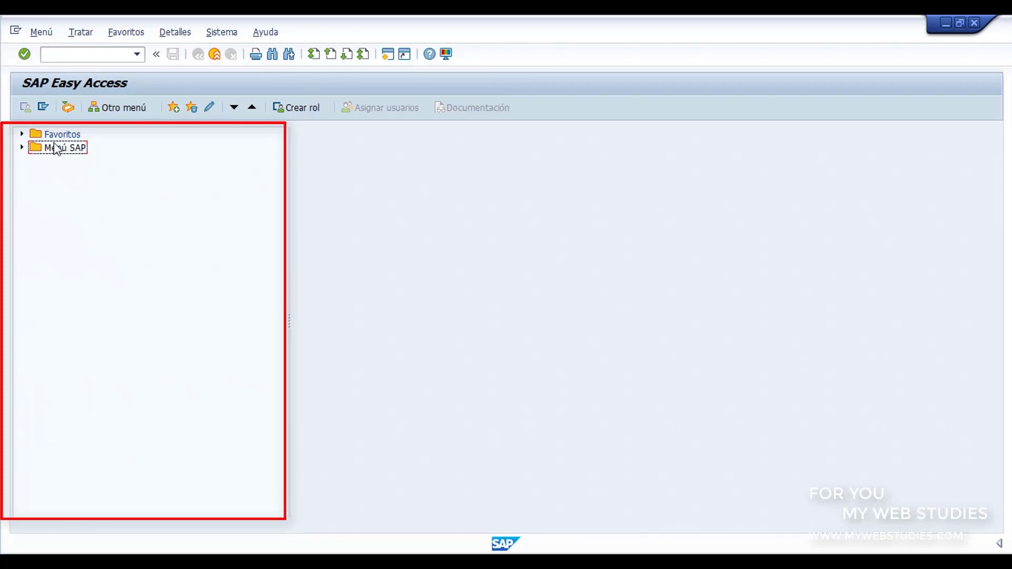
left_click(48, 135)
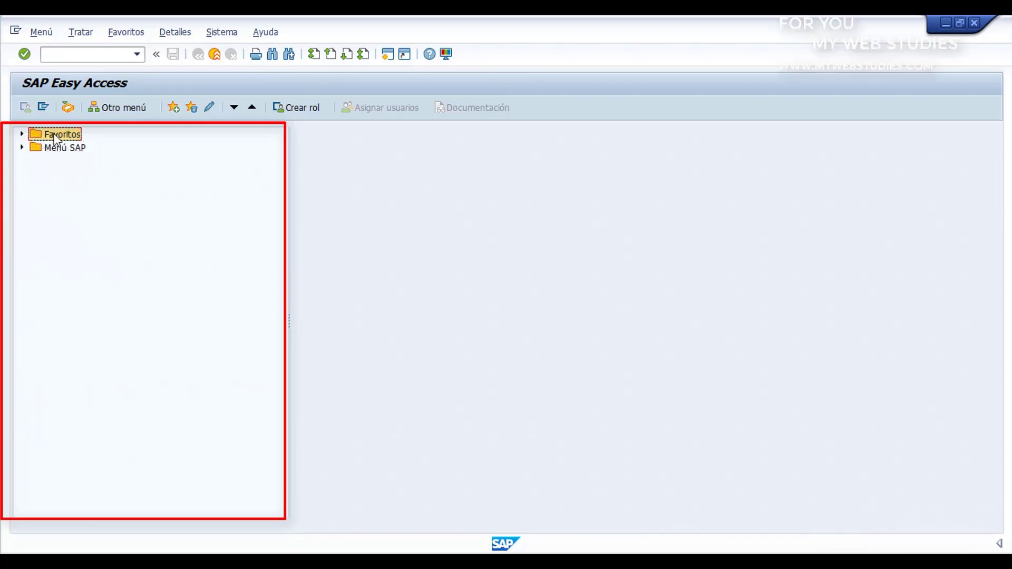
left_click(22, 134)
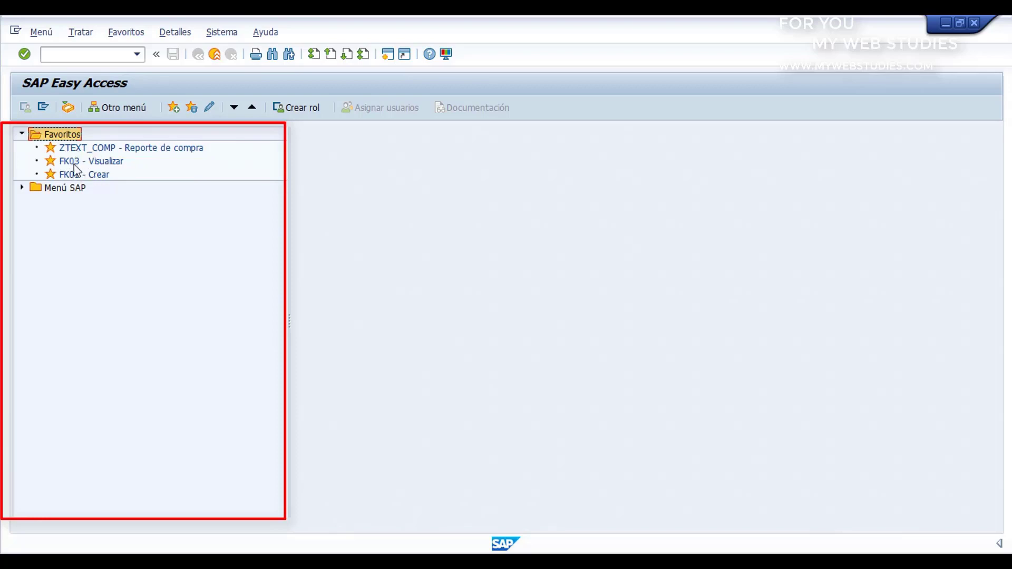
left_click(21, 187)
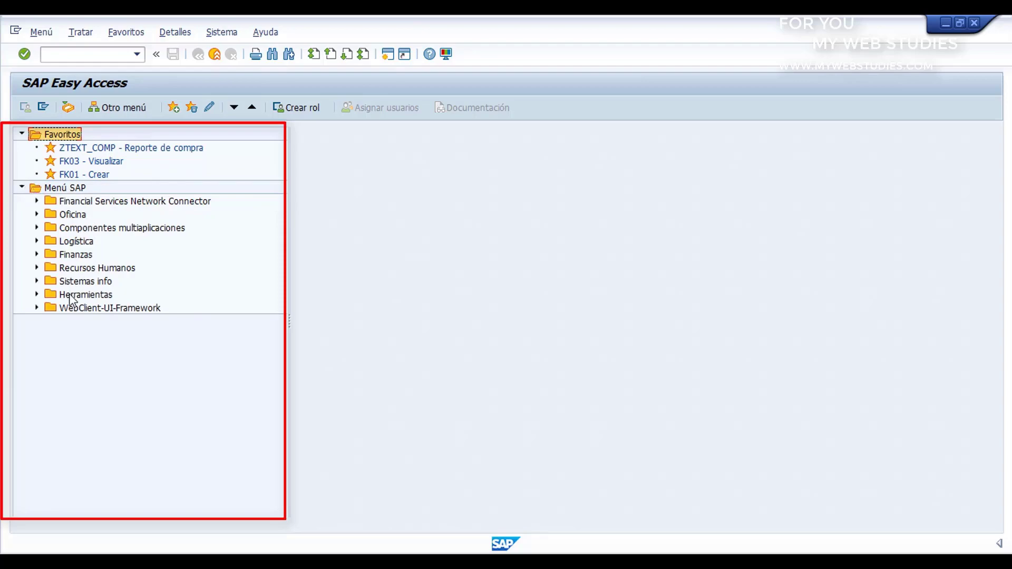
- Expand Herramientas > Workbench ABAP > Desarrollo, then collapse Menú SAP again
left_click(37, 294)
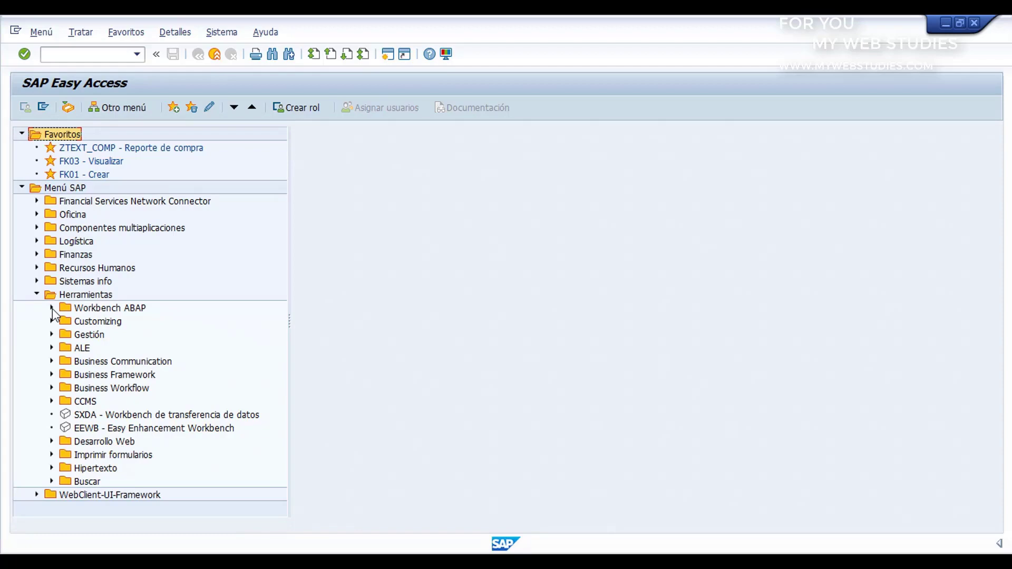
left_click(52, 308)
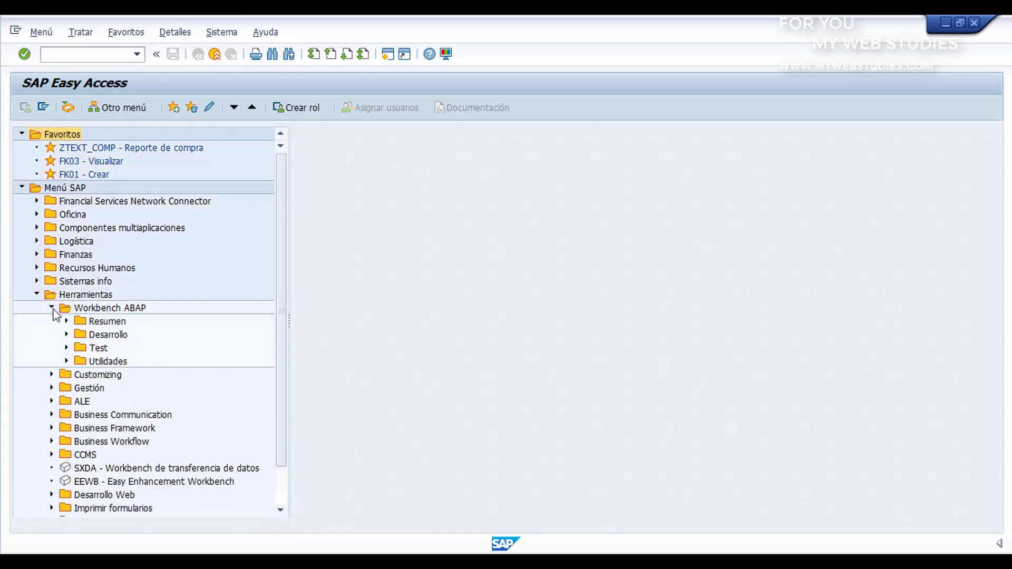
left_click(67, 335)
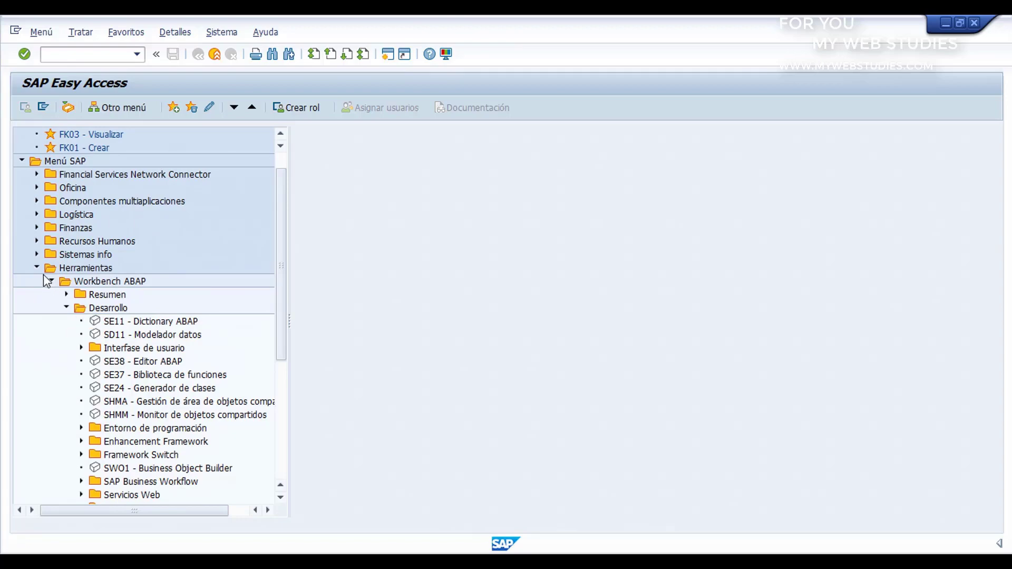
left_click(22, 161)
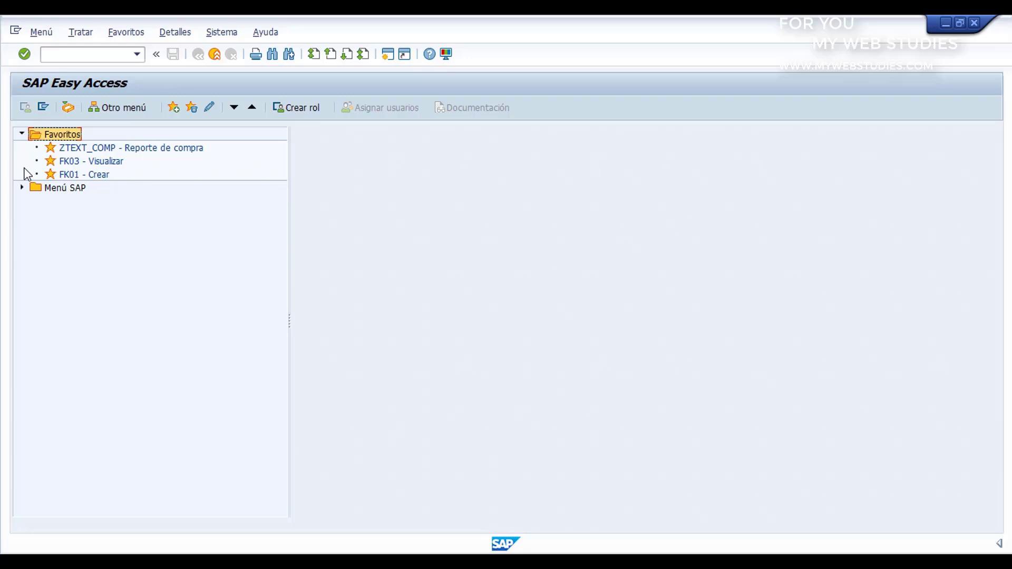
- Log off via the toolbar icon and confirm Sí in Salir del sistema
left_click(215, 55)
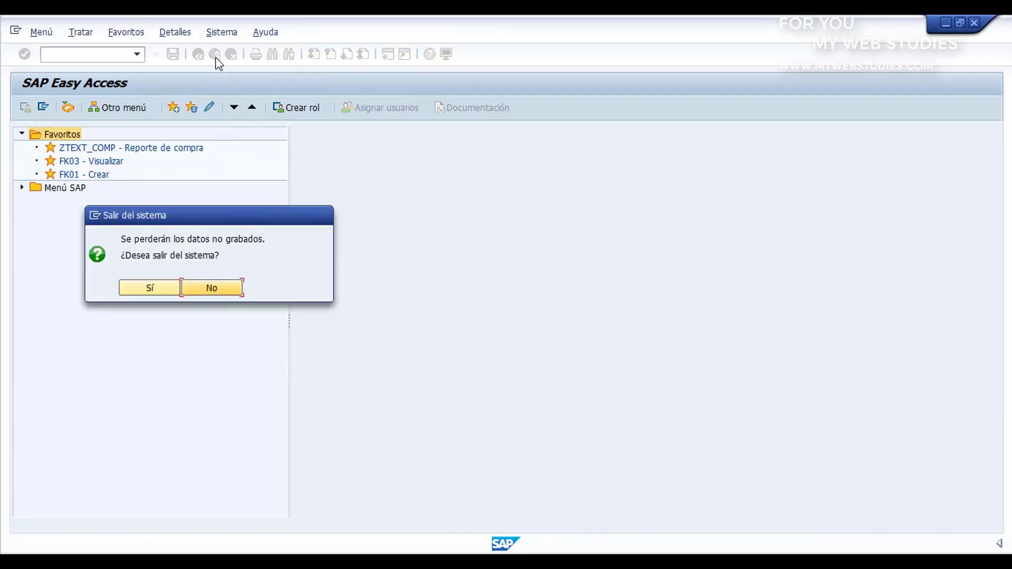
left_click(166, 286)
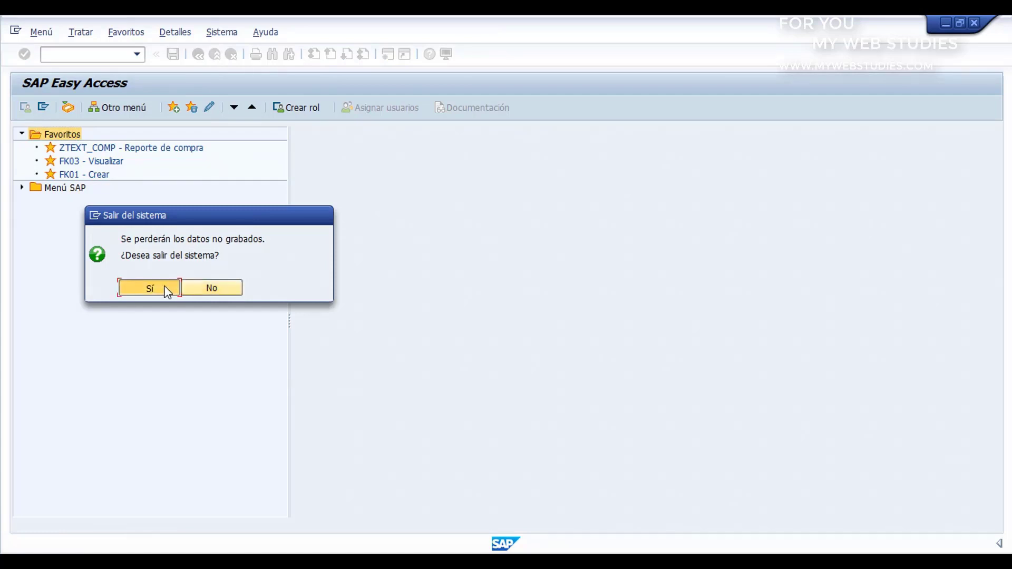
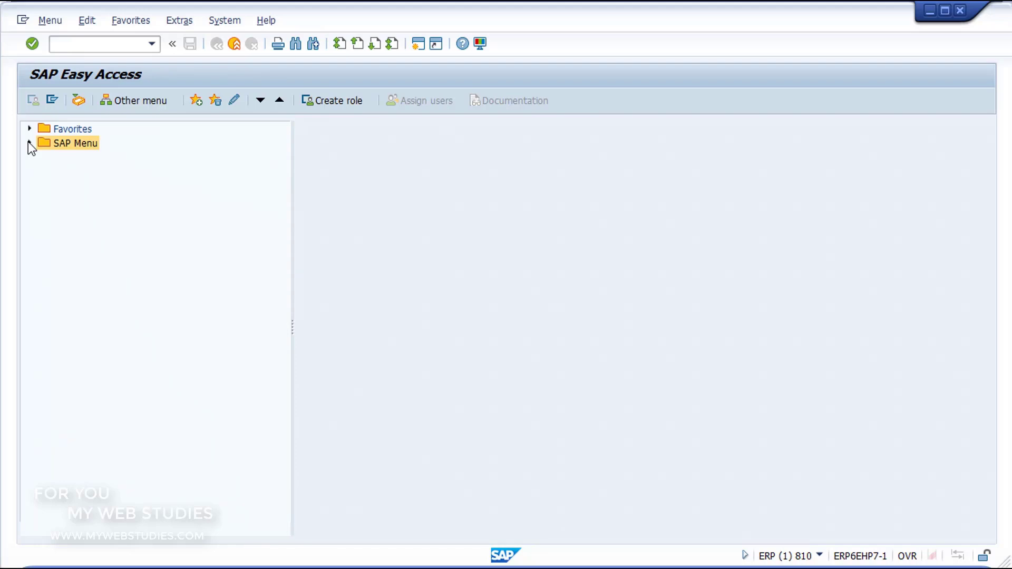
- Expand SAP Menu, step through Logistics, Accounting and Human Resources, and expand the Tools folder
left_click(29, 143)
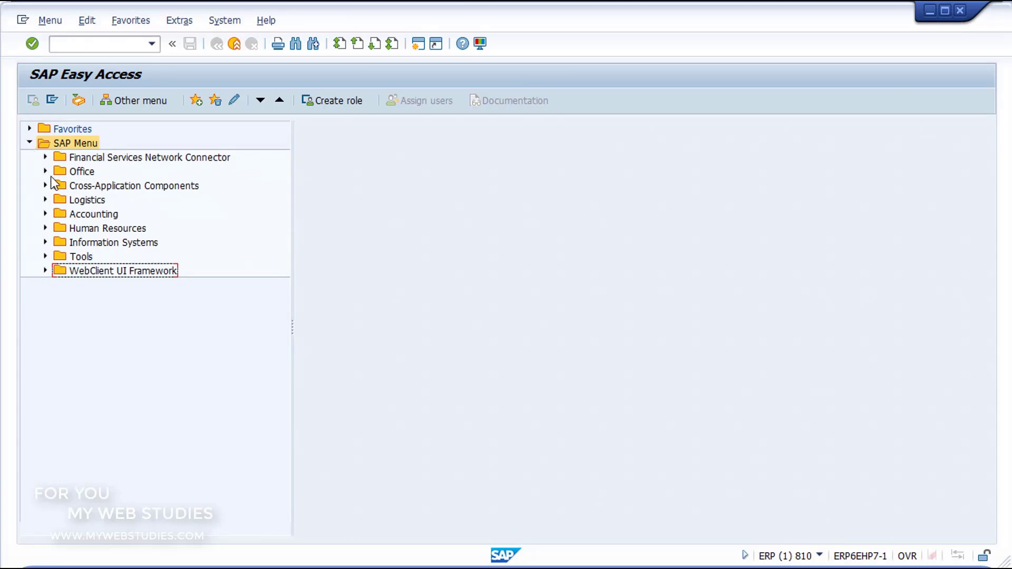
left_click(59, 200)
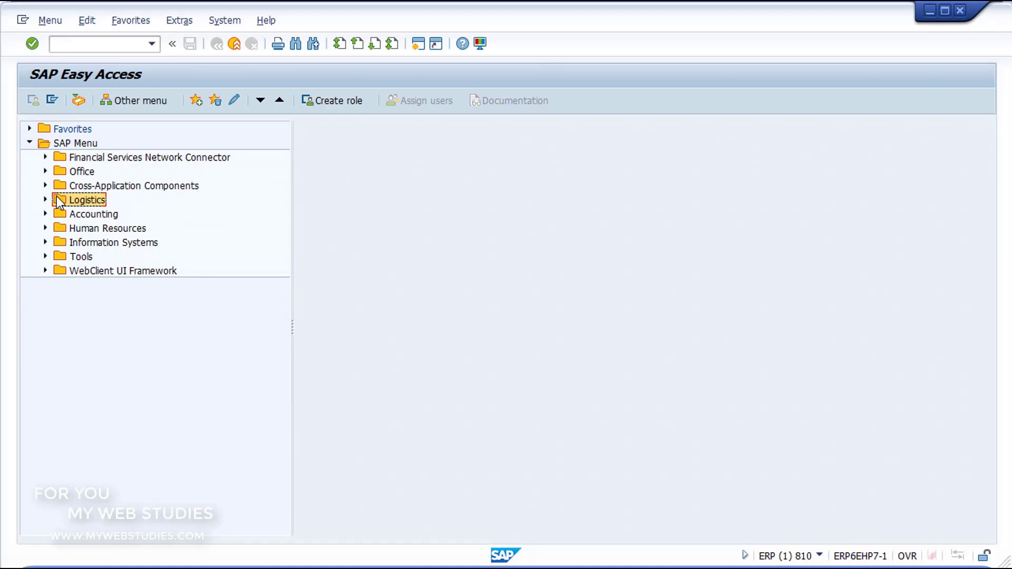
left_click(59, 214)
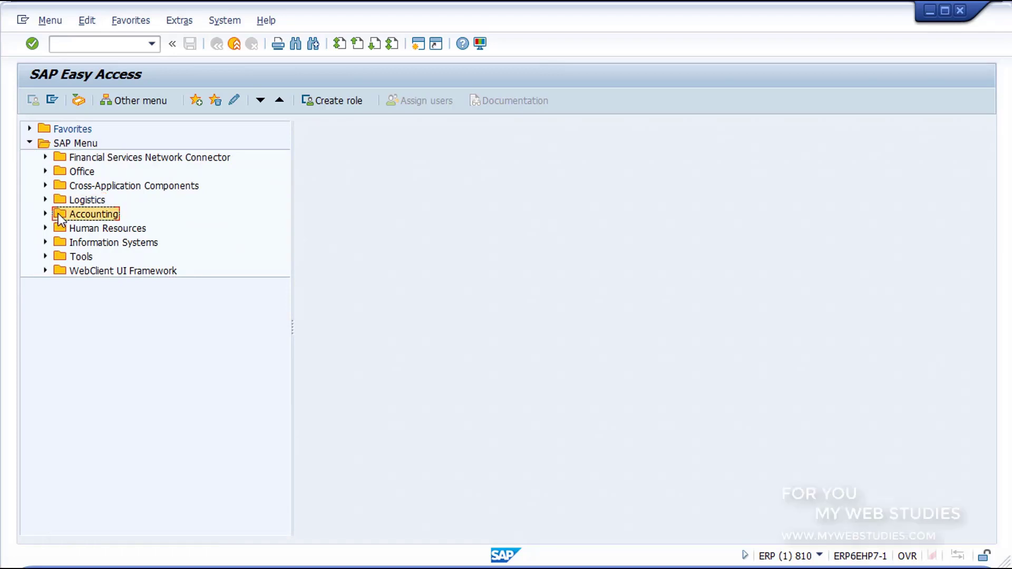
left_click(60, 229)
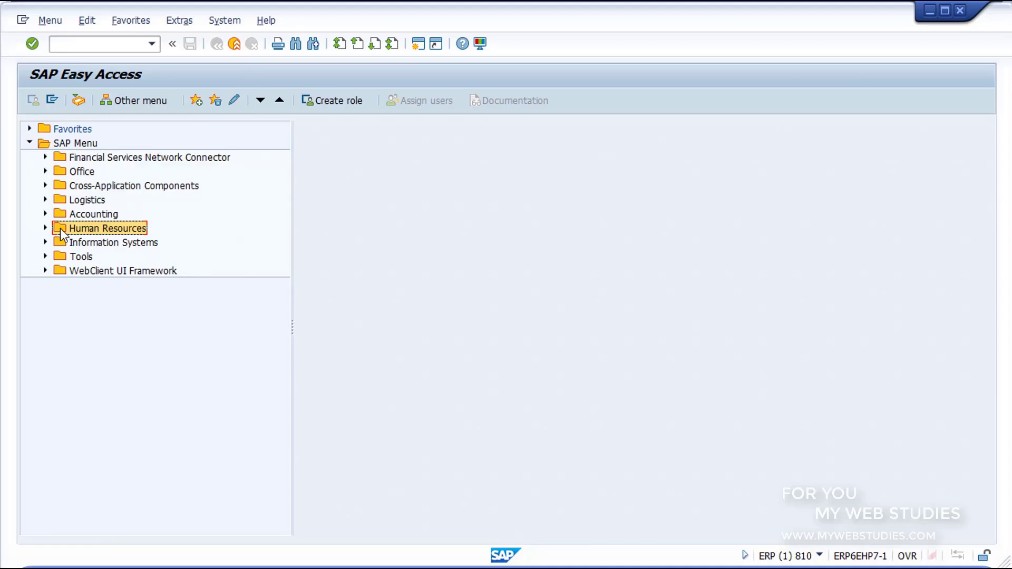
left_click(61, 259)
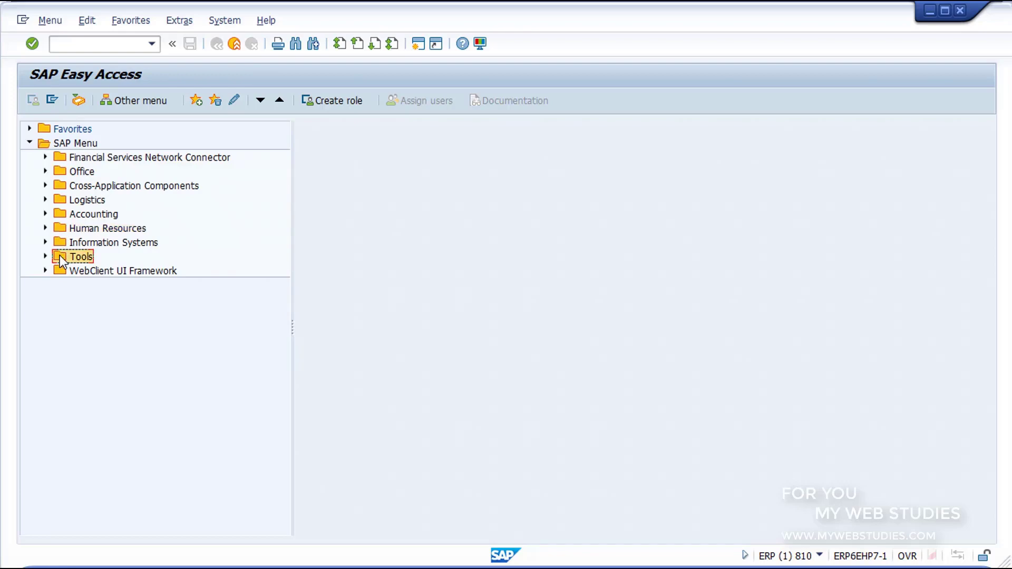
left_click(45, 257)
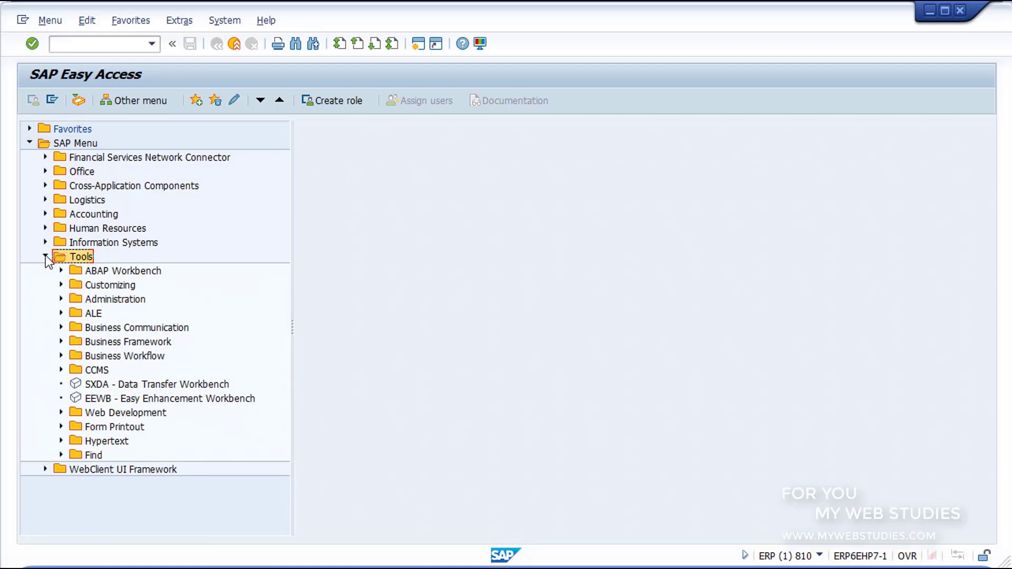
left_click(75, 271)
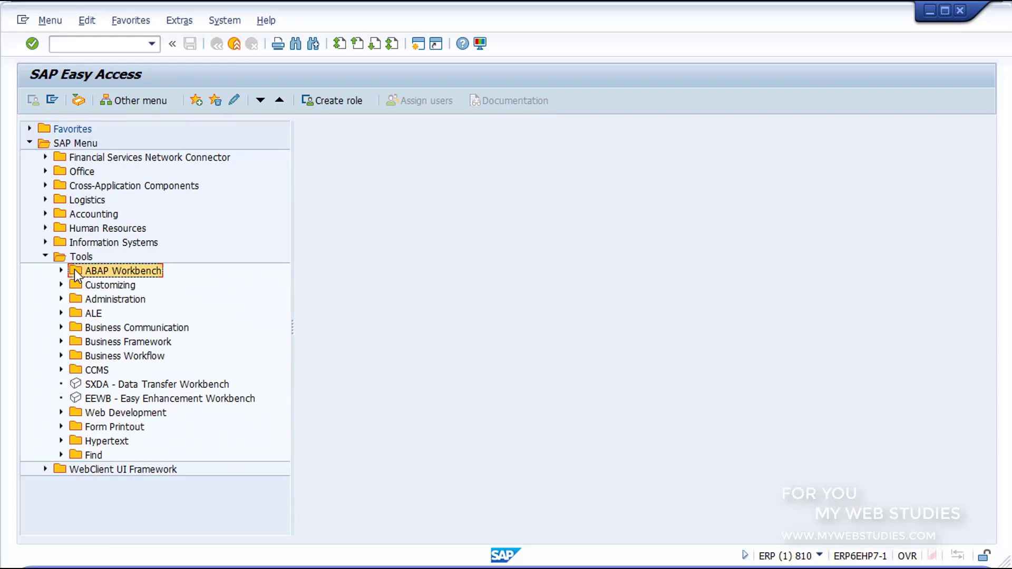
left_click(61, 270)
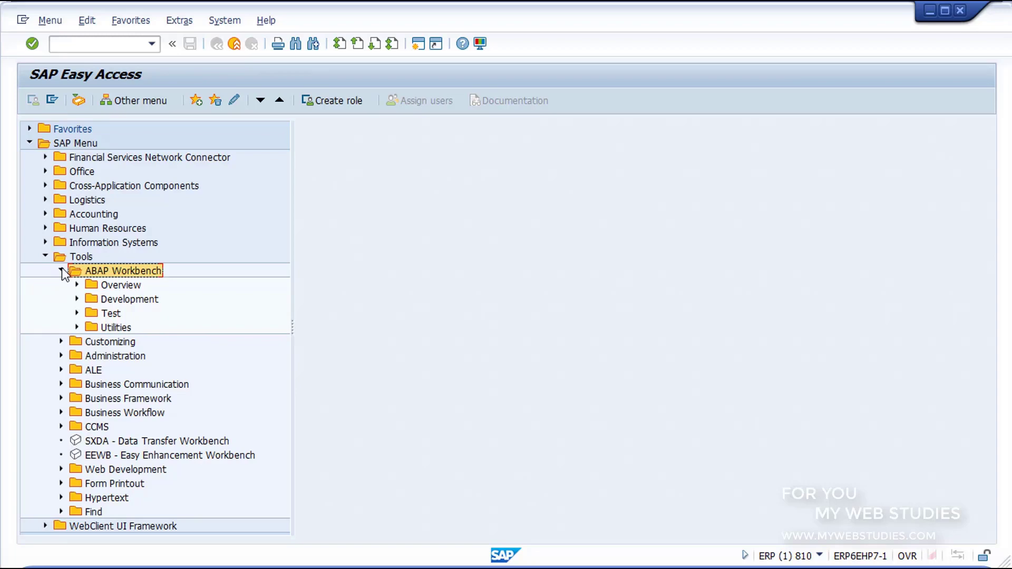
left_click(61, 271)
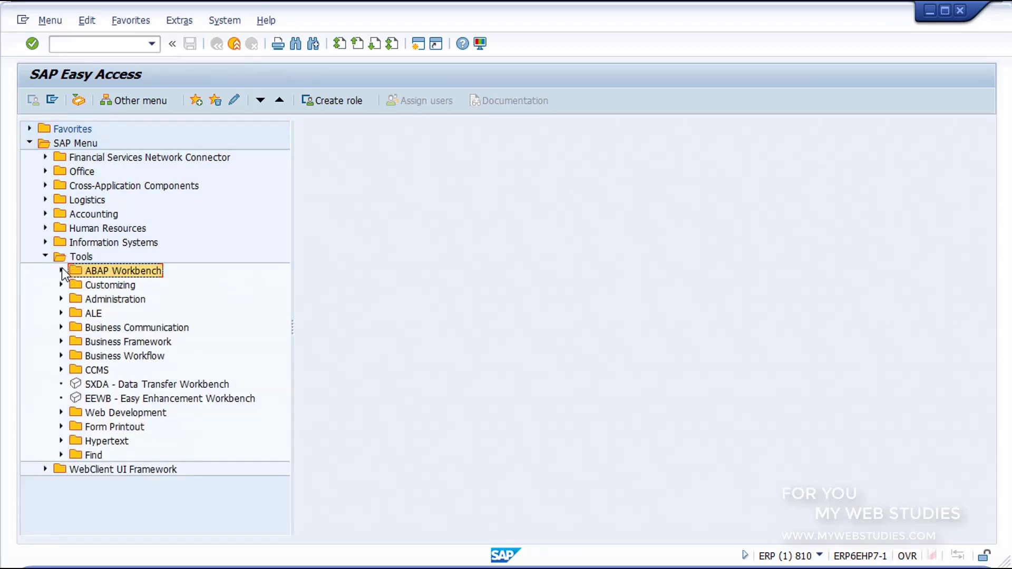
left_click(74, 284)
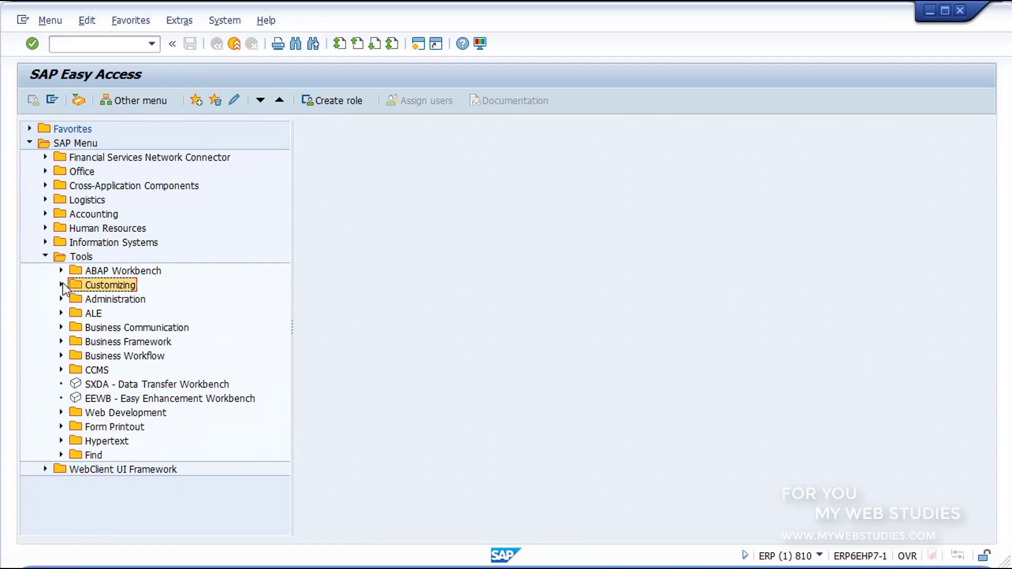
left_click(61, 285)
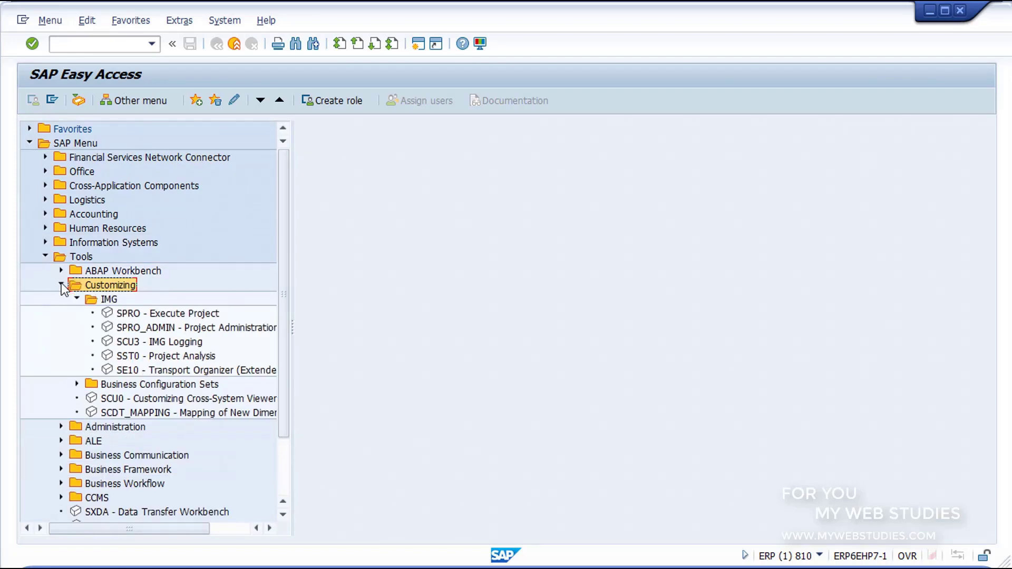
left_click(89, 299)
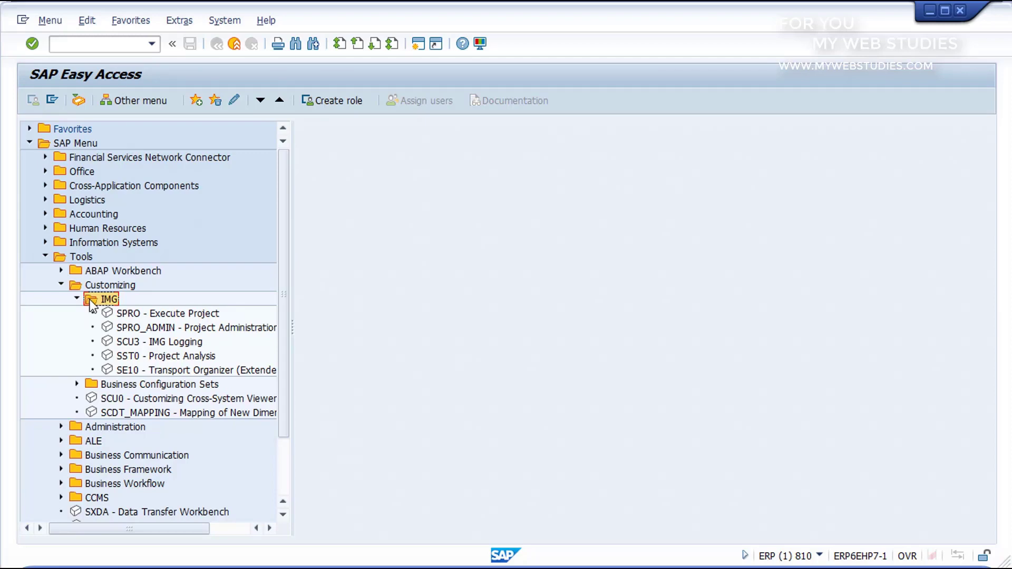
left_click(108, 315)
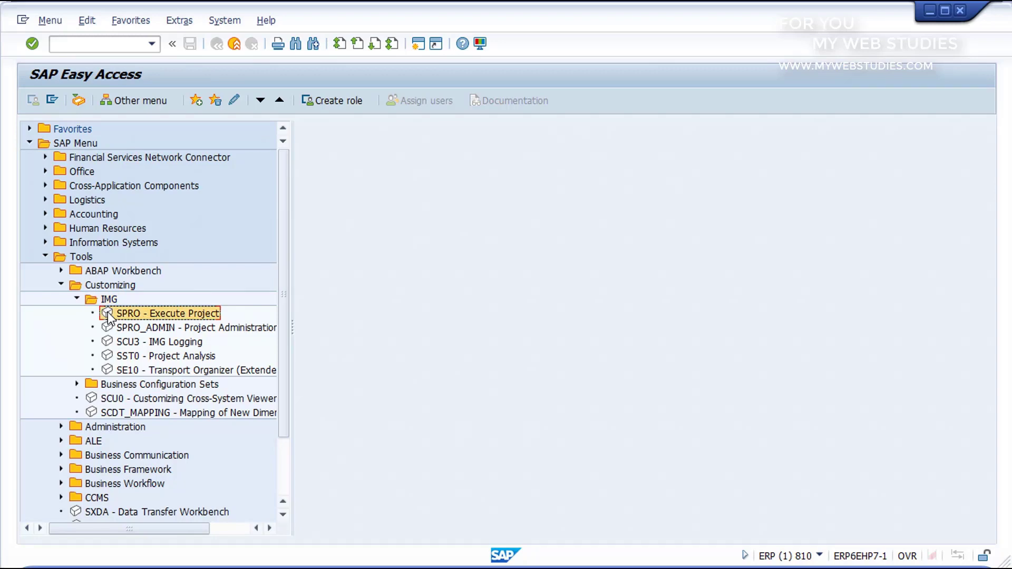
- Collapse Customizing and select the Web Development, Form Printout and Tools folders in the tree
left_click(61, 285)
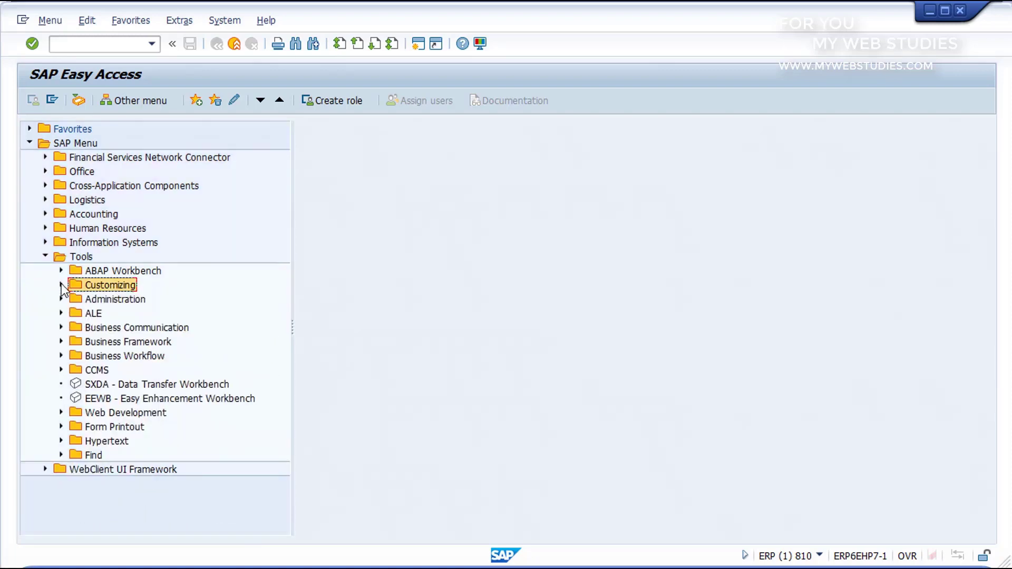
left_click(75, 413)
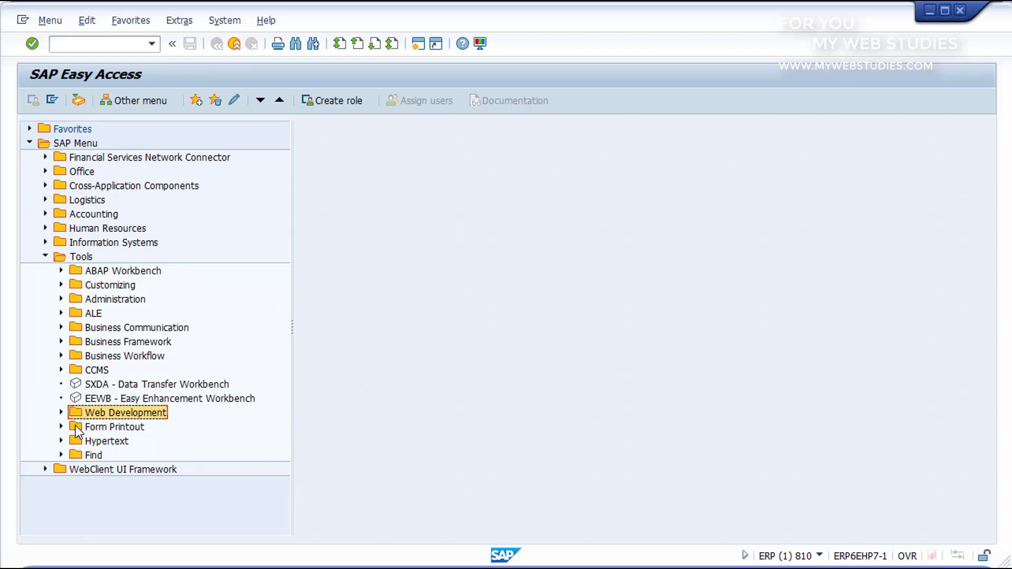
left_click(75, 427)
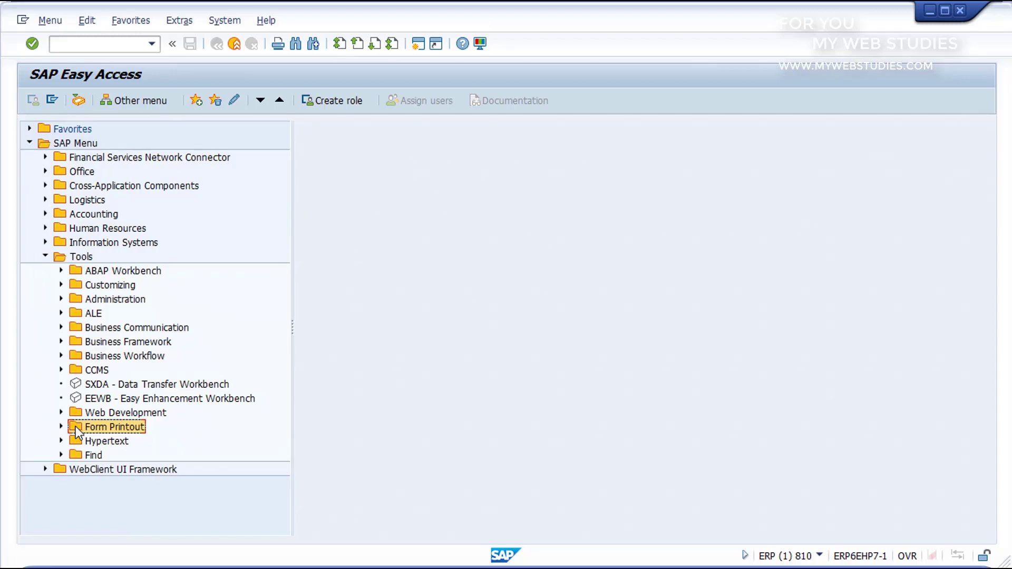
left_click(59, 261)
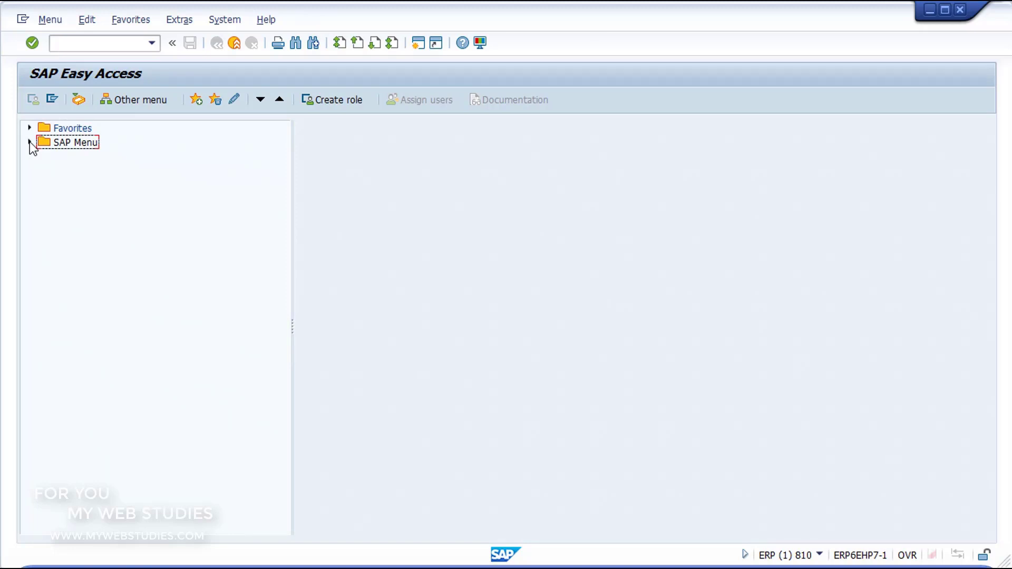
- Launch SPRO from Tools > Customizing > IMG and open the SAP Reference IMG
left_click(30, 141)
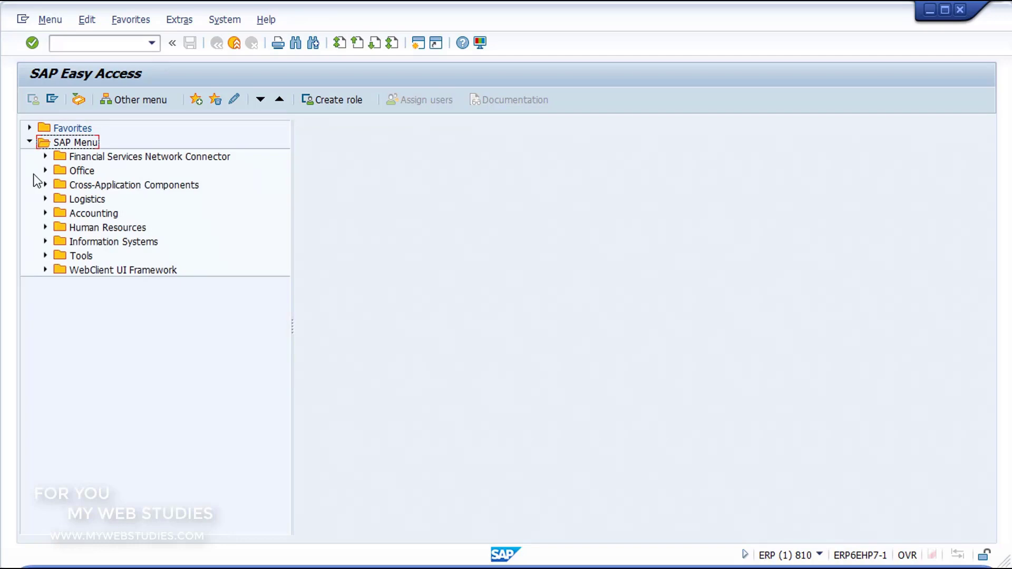
left_click(45, 256)
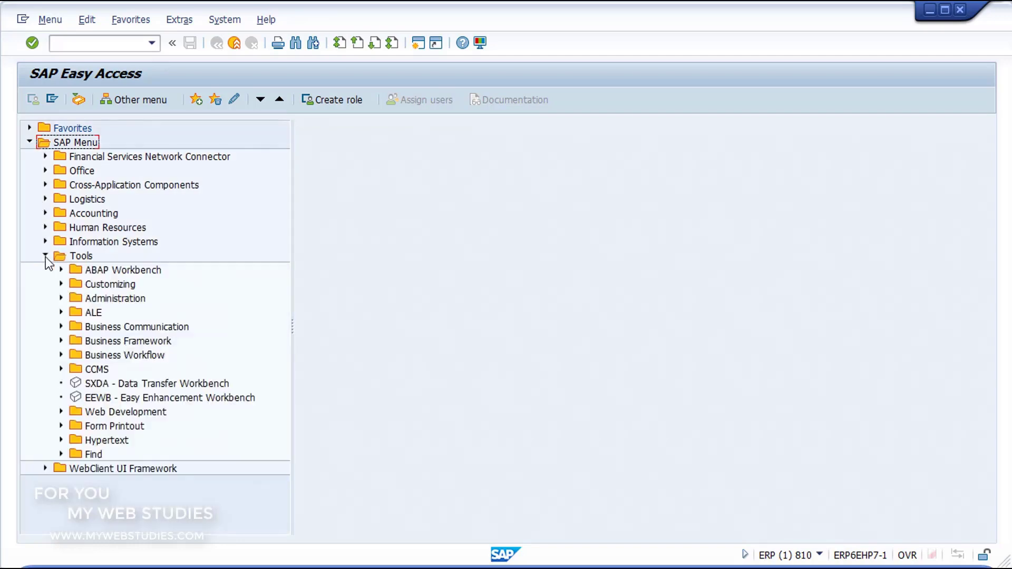
left_click(62, 285)
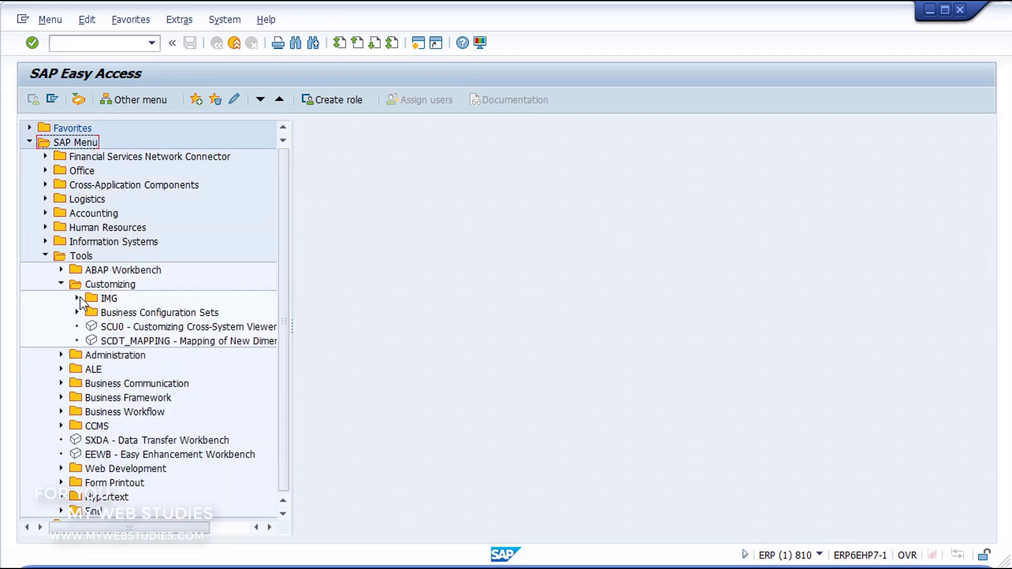
left_click(77, 298)
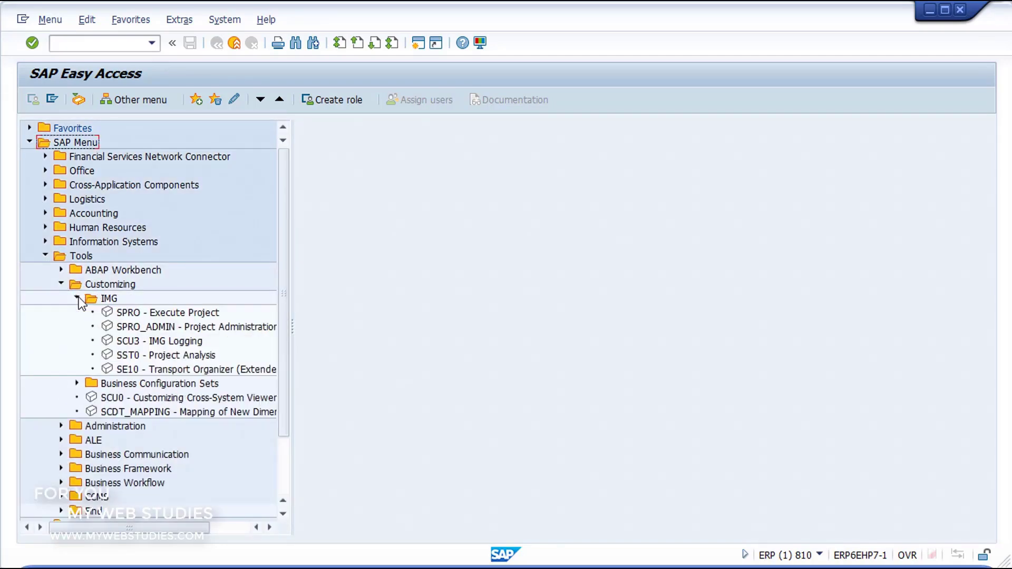
left_click(151, 313)
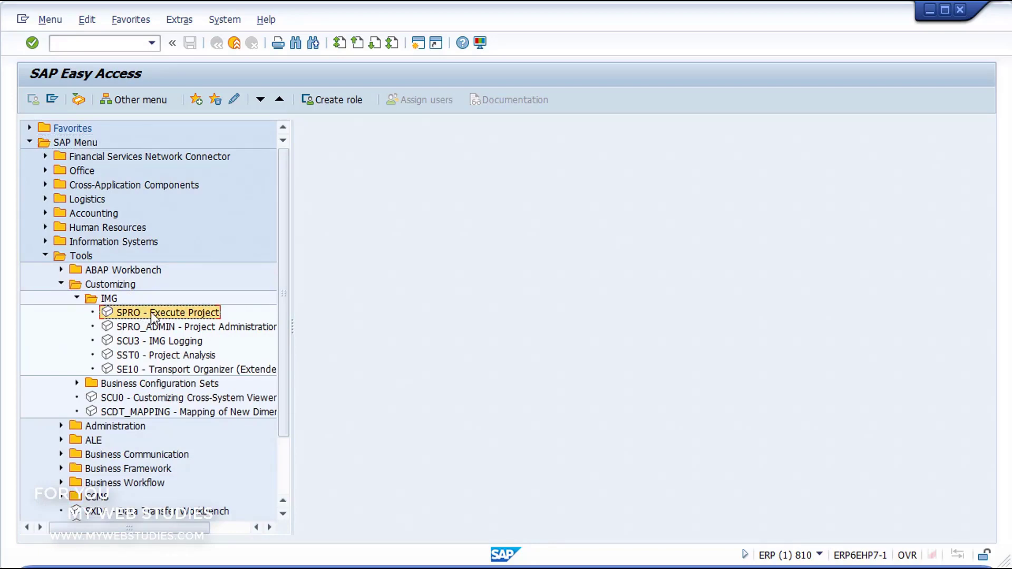
double_click(151, 312)
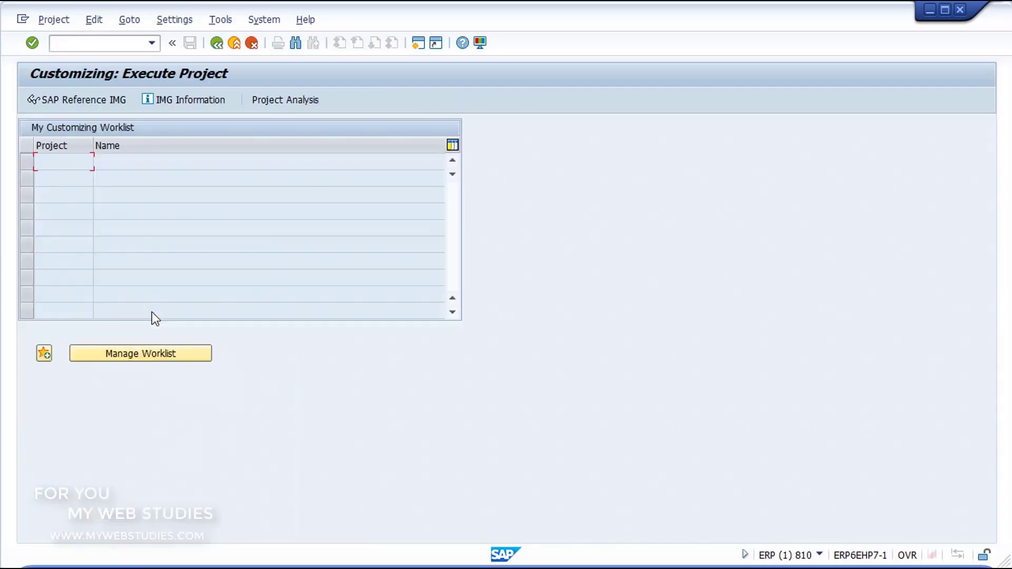
left_click(75, 100)
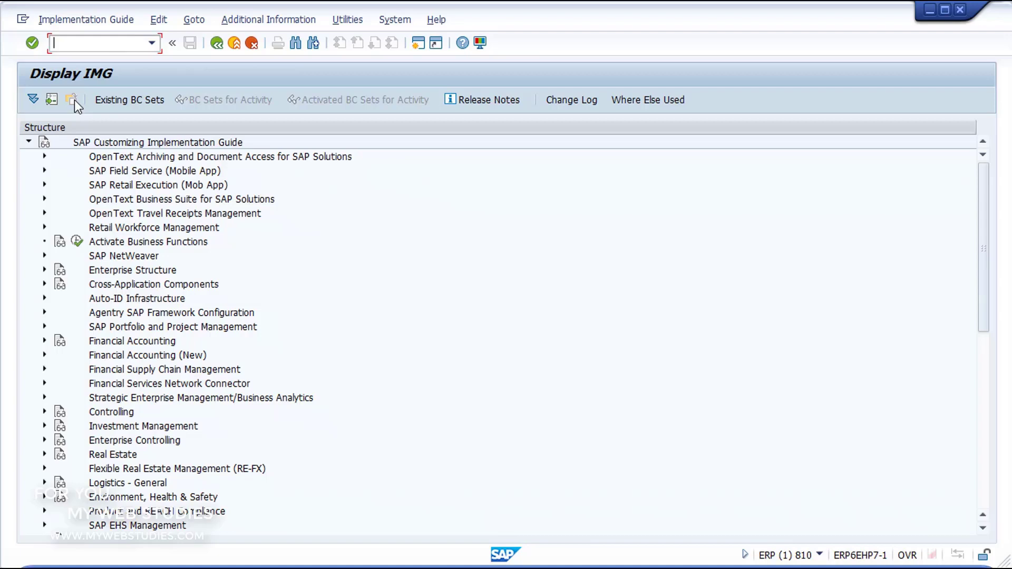
- Run Enterprise Structure > Definition > Financial Accounting's company code activity and choose 'Copy, delete, check company code'
left_click(44, 270)
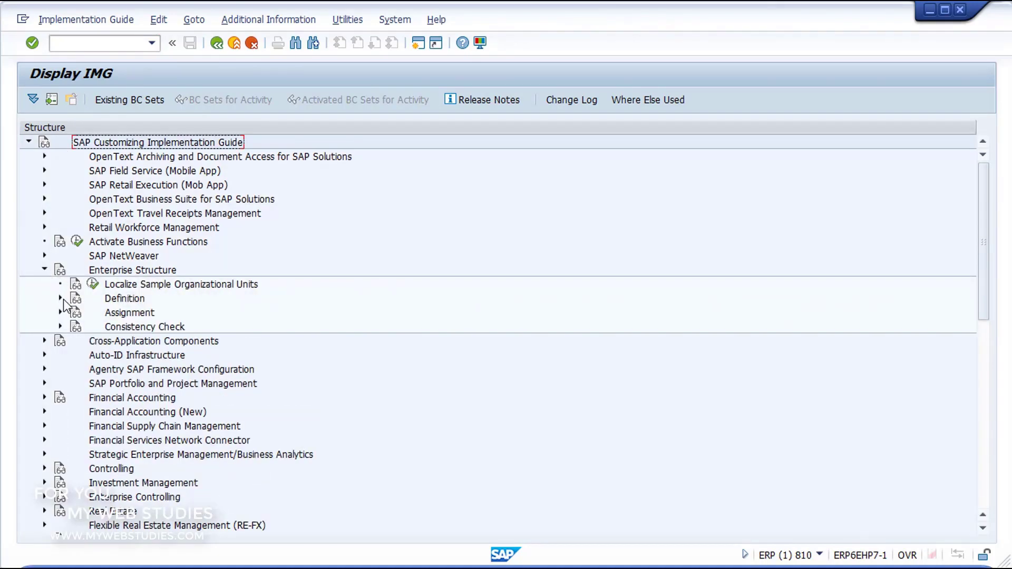
left_click(61, 299)
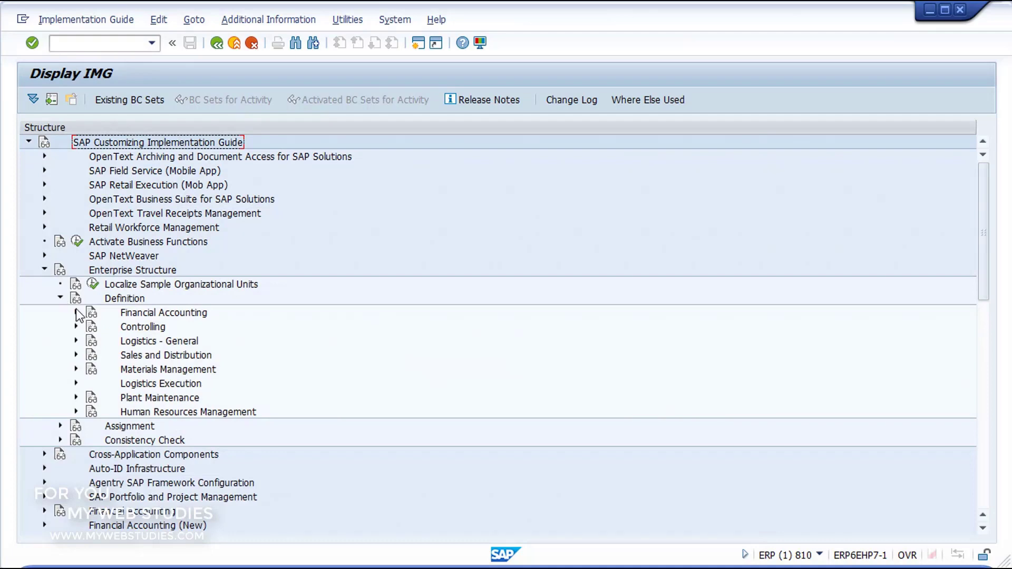
left_click(77, 313)
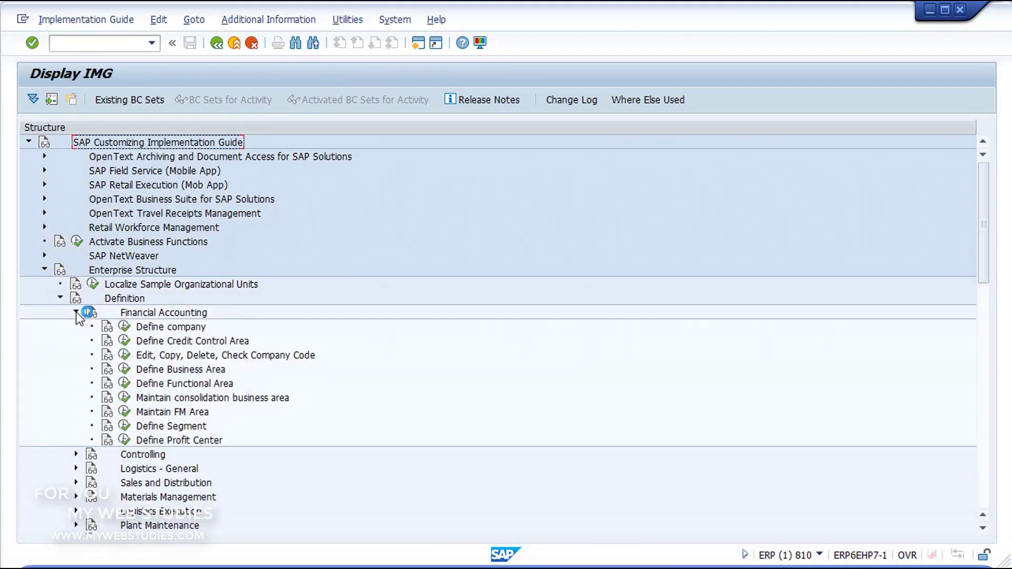
left_click(170, 356)
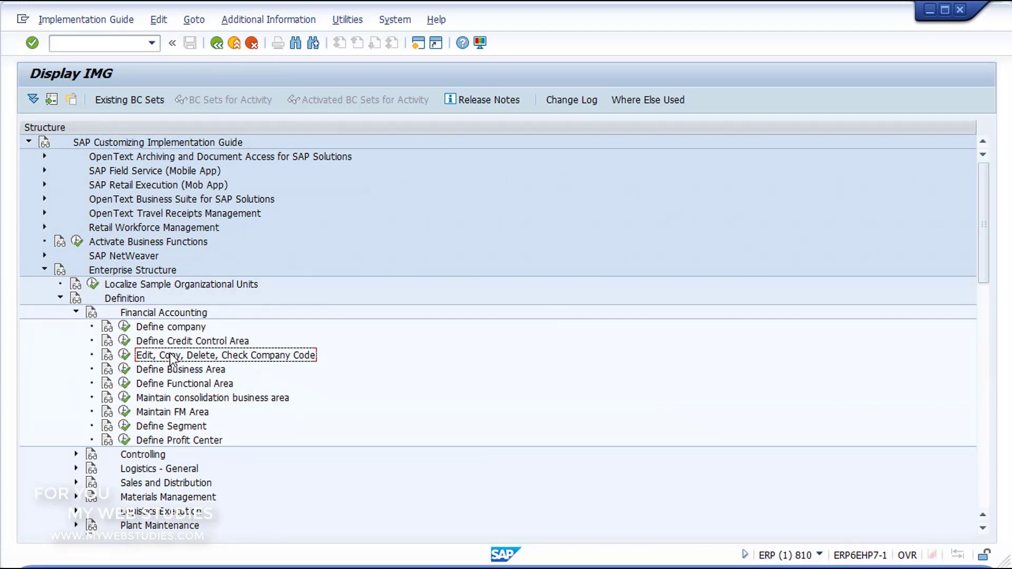
left_click(124, 355)
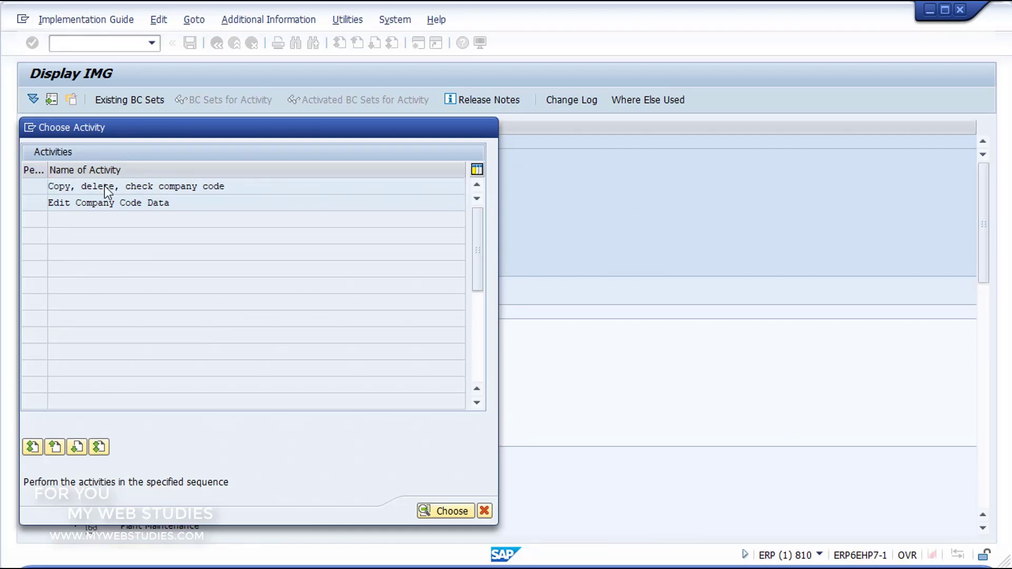
double_click(105, 186)
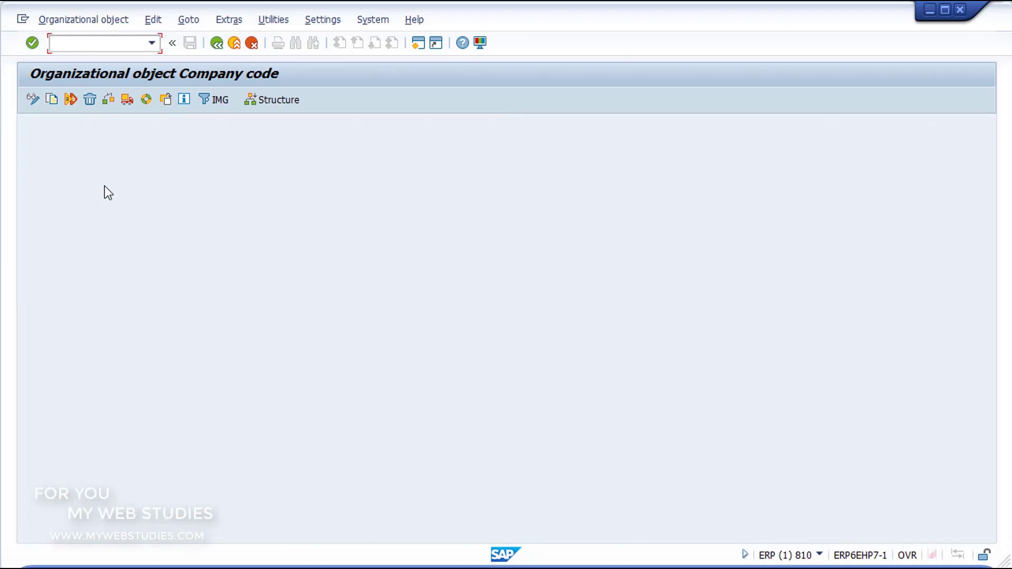
- Copy company code 0002, picked from the F4 list, to the new code GR10
left_click(51, 101)
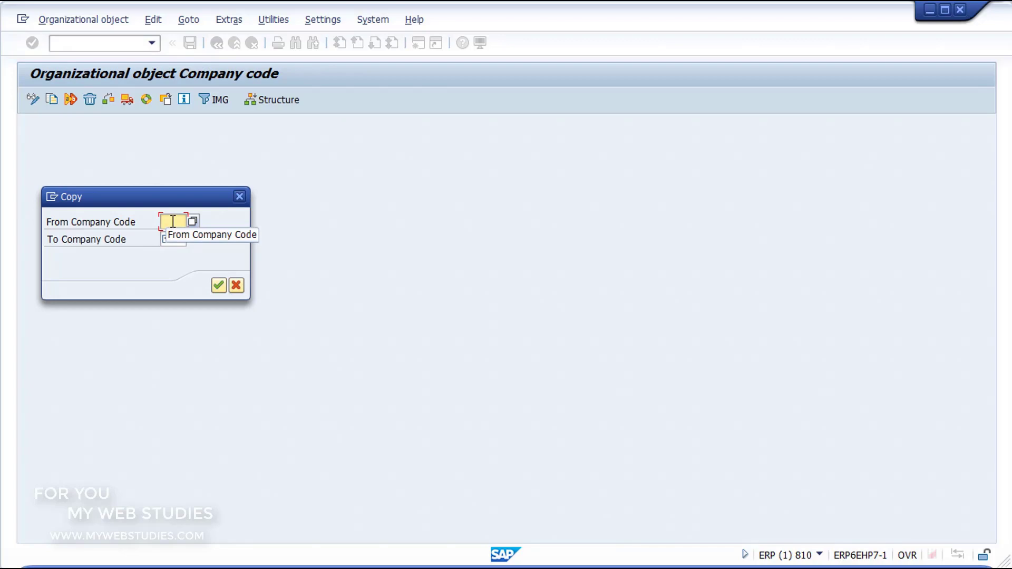
left_click(193, 220)
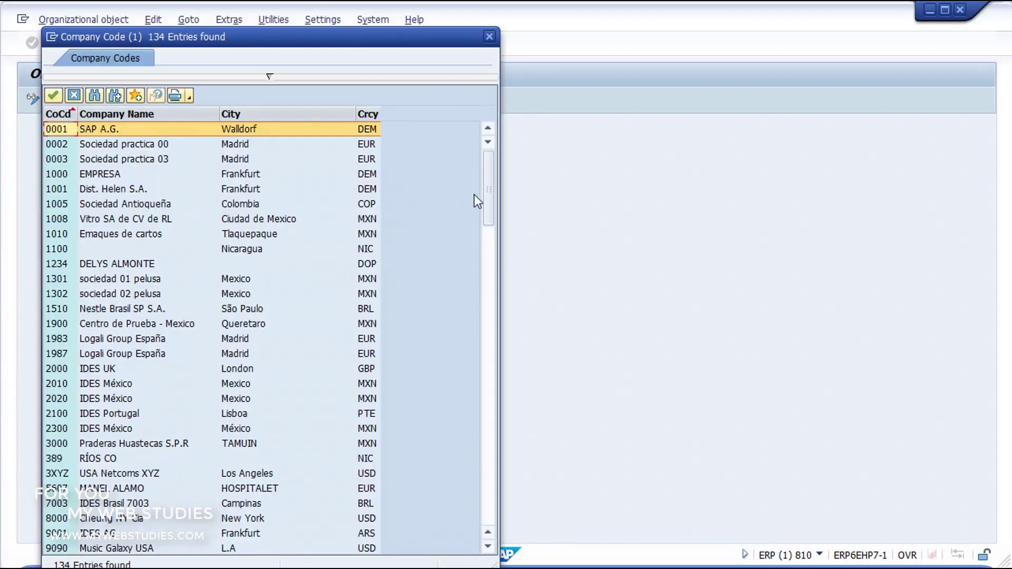
left_click(491, 284)
left_click_drag(492, 284, 489, 171)
left_click(150, 147)
double_click(150, 147)
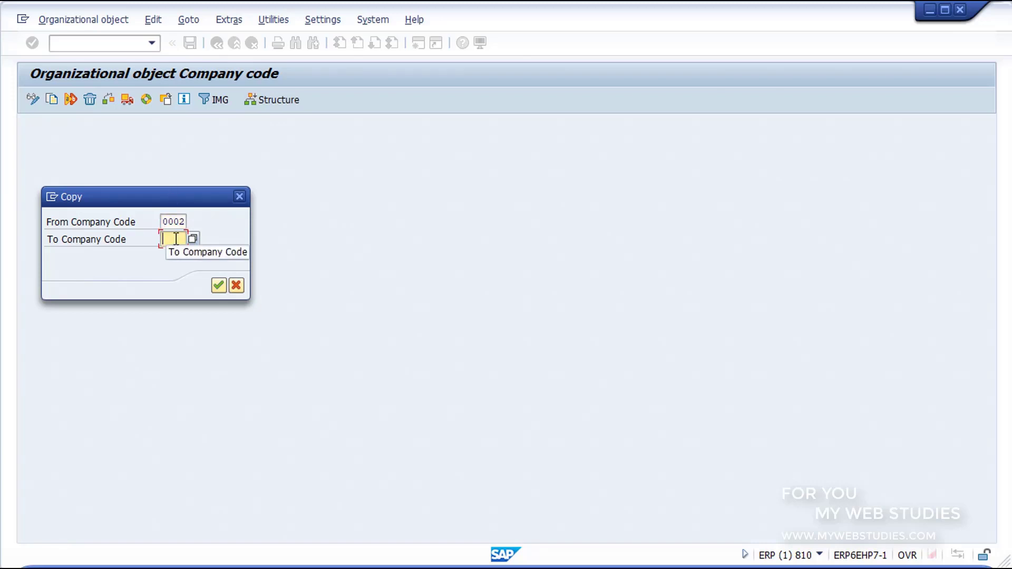
type("GR10")
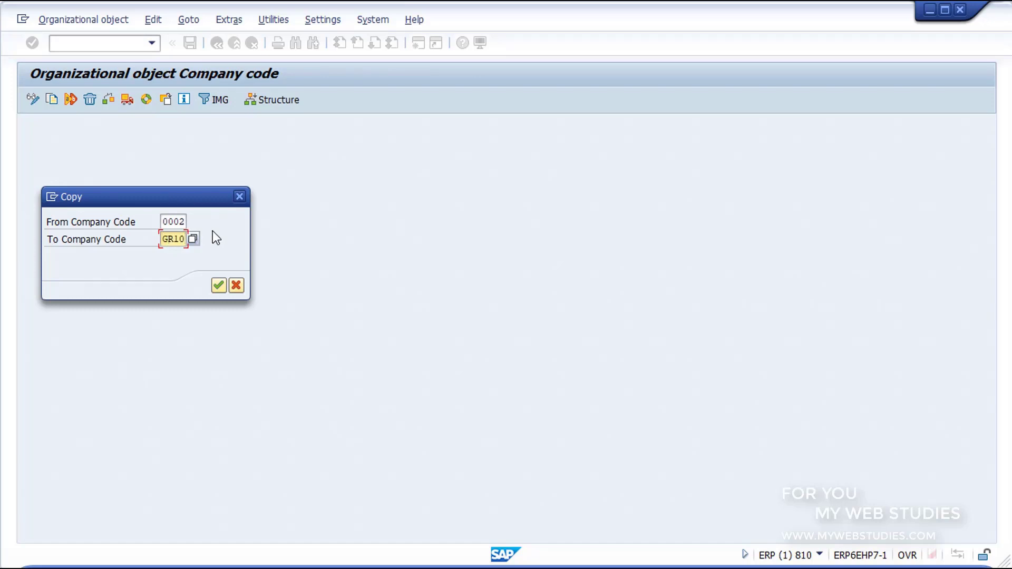
left_click(216, 283)
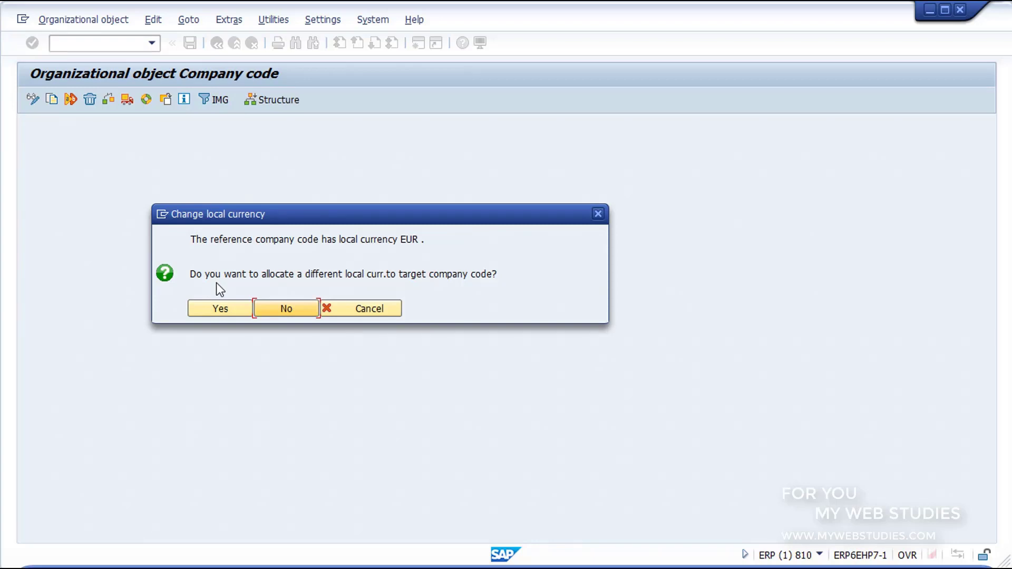
- Keep EUR as local currency, acknowledge the copy notes, and decline transporting number ranges
left_click(275, 310)
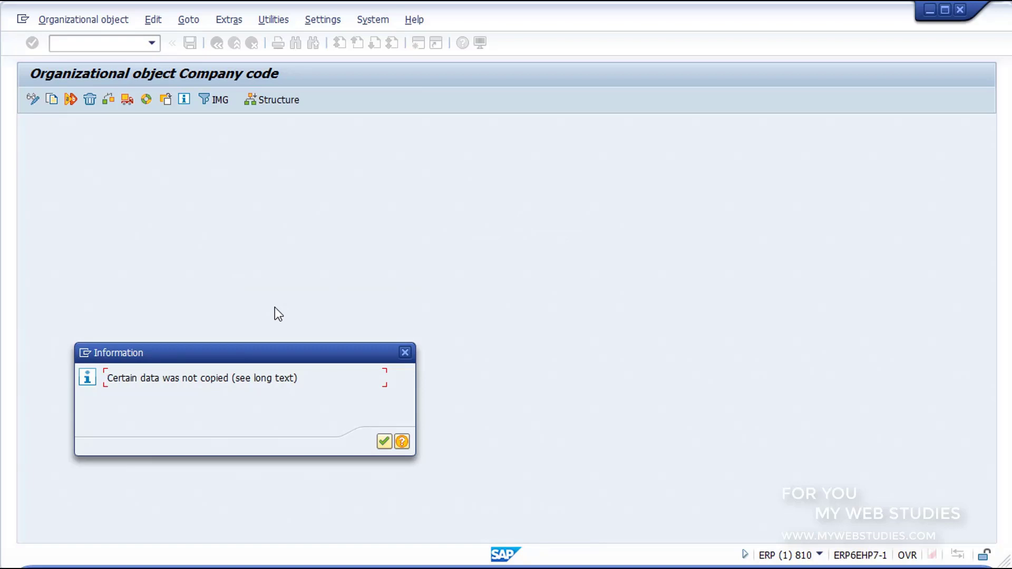
left_click(380, 439)
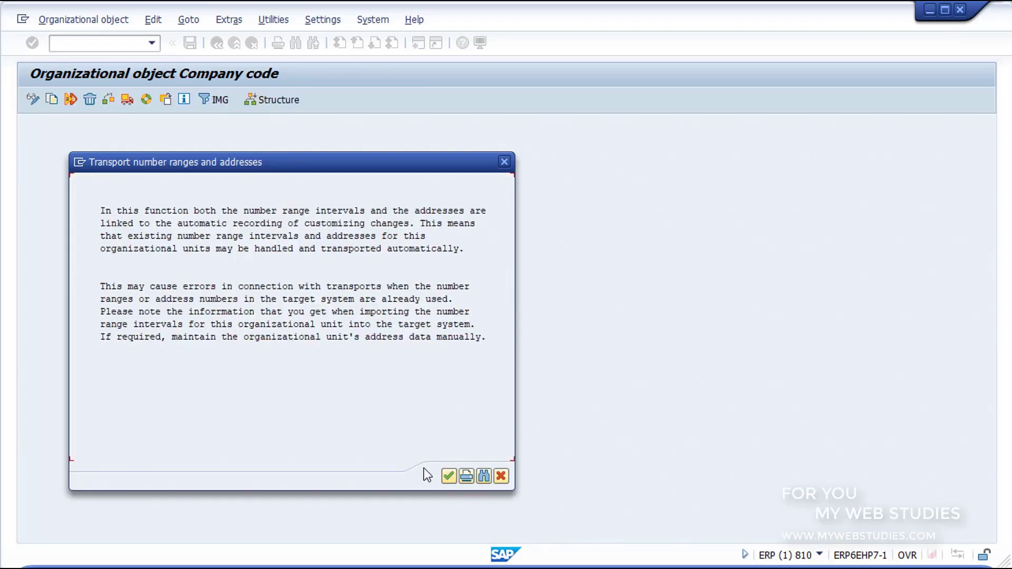
left_click(448, 476)
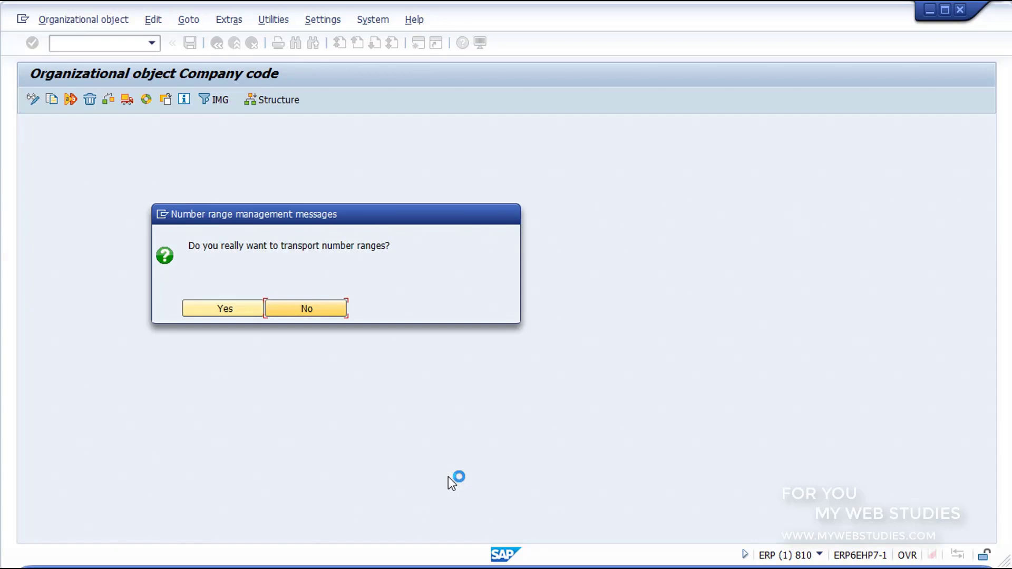
left_click(302, 310)
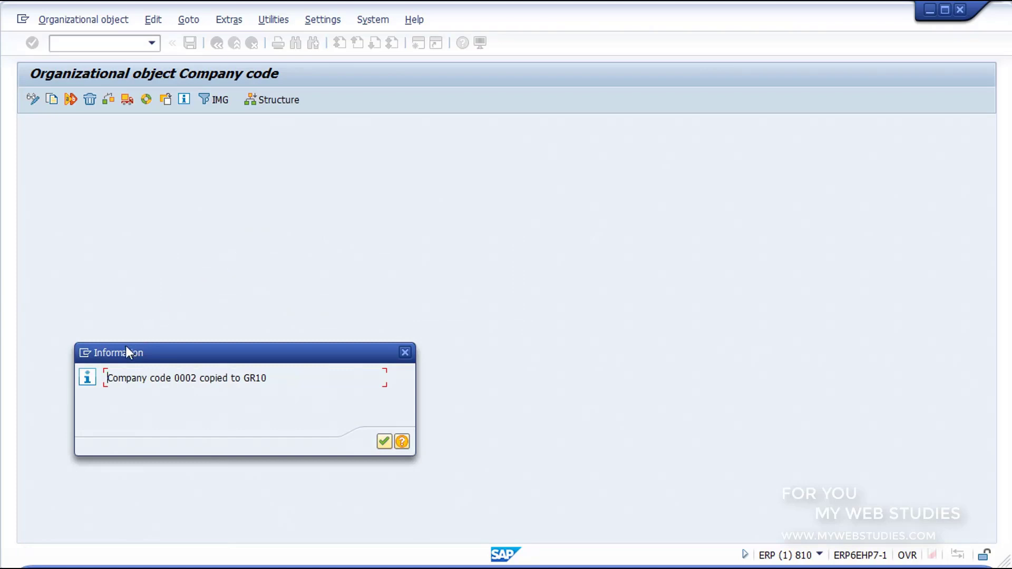
left_click_drag(100, 360, 280, 391)
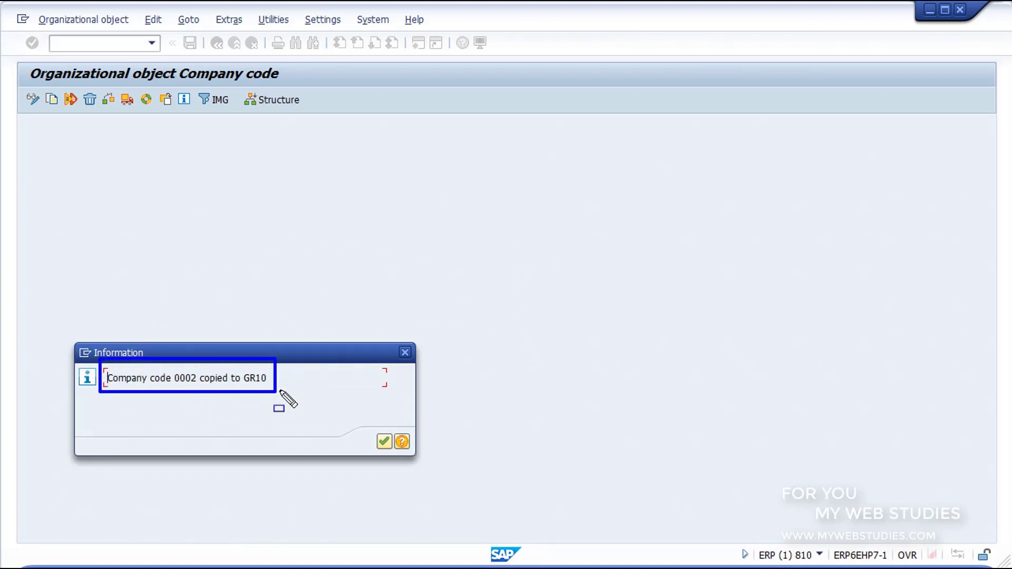
key("Escape")
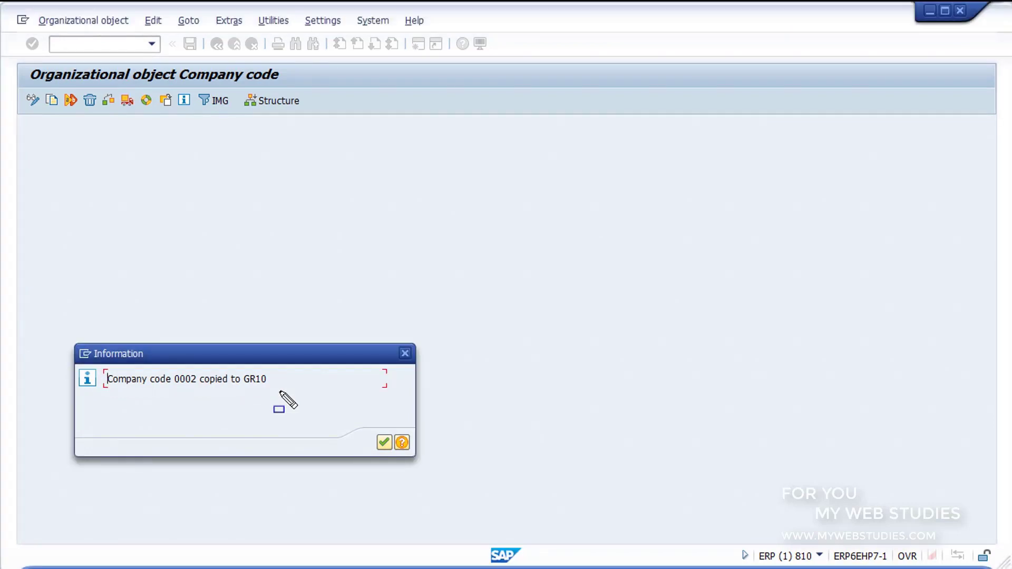
- Dismiss the GR10 copy message, go back, and choose Edit Company Code Data
left_click(383, 442)
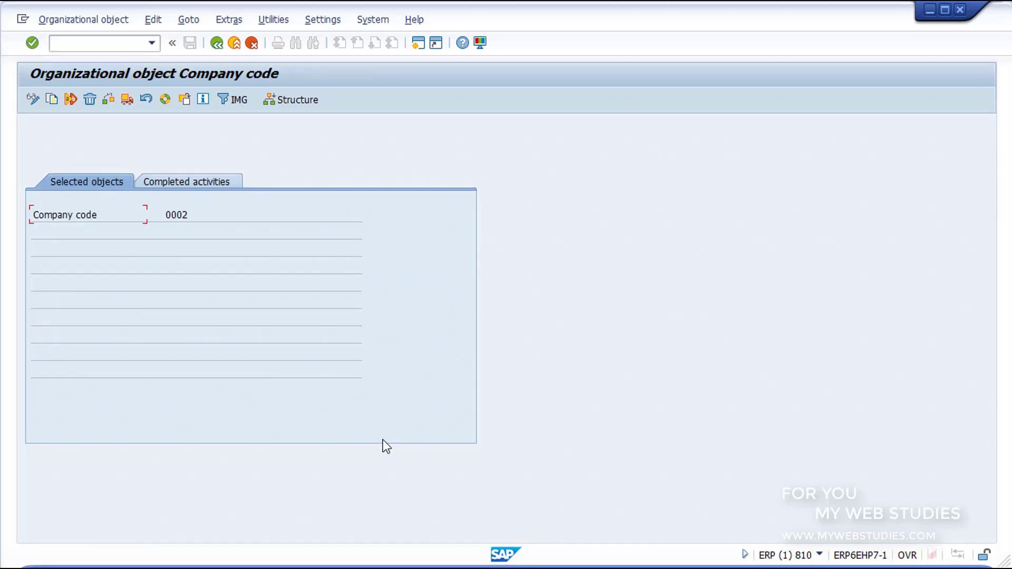
left_click(217, 45)
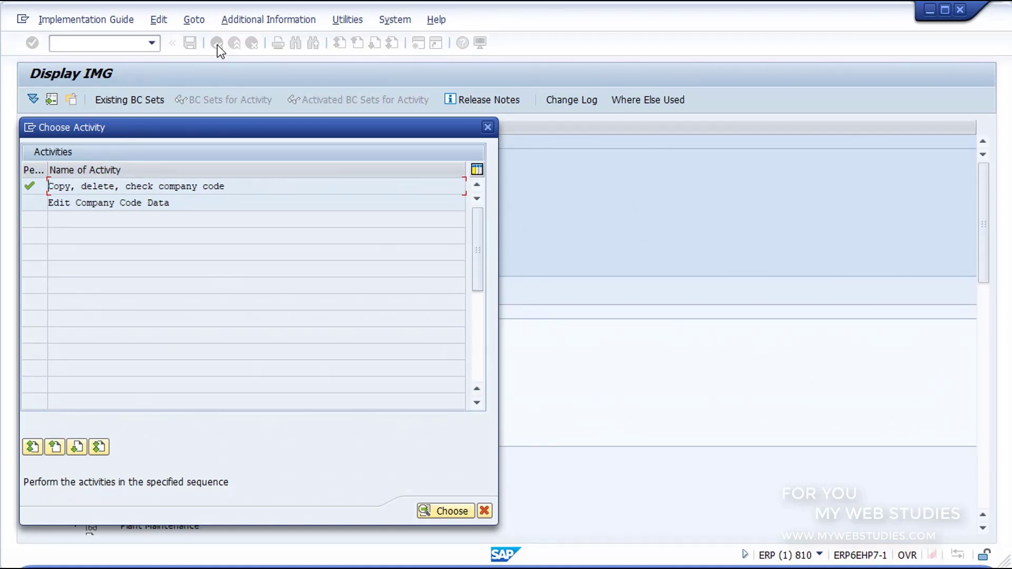
left_click(188, 203)
- Open the company code table, position it on GR10, and open GR10's details
double_click(188, 203)
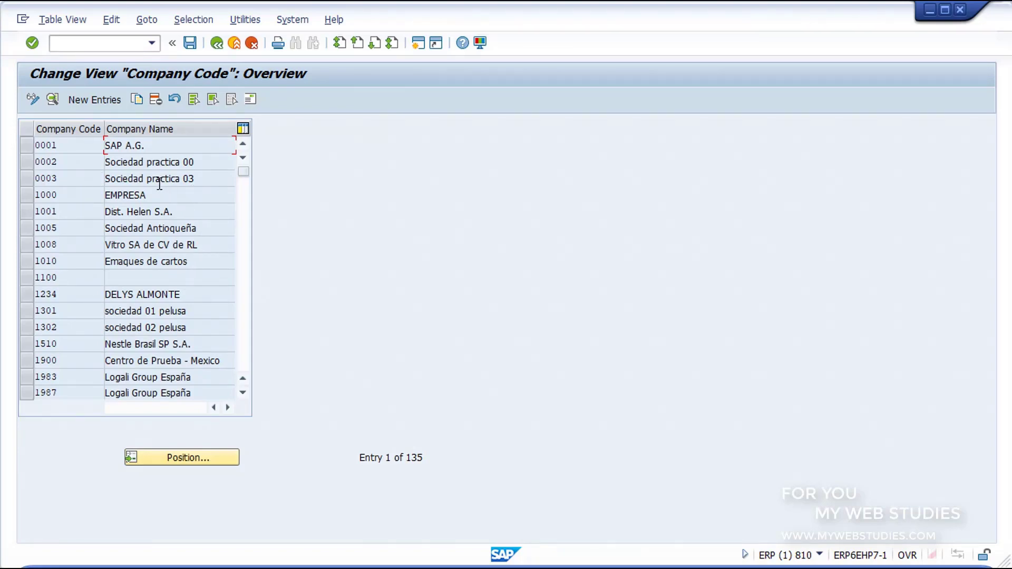
left_click(191, 462)
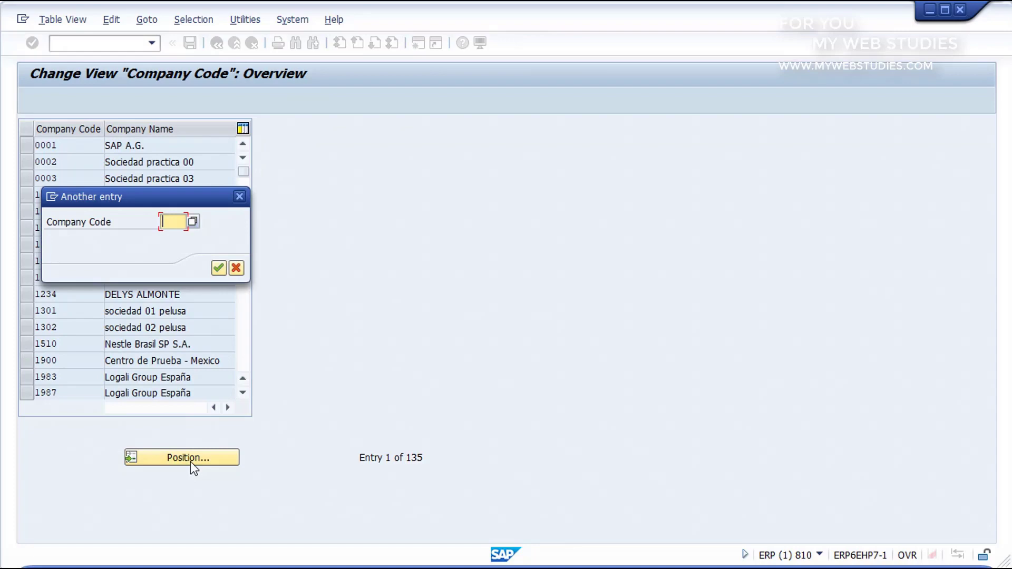
type("GR10")
left_click(218, 269)
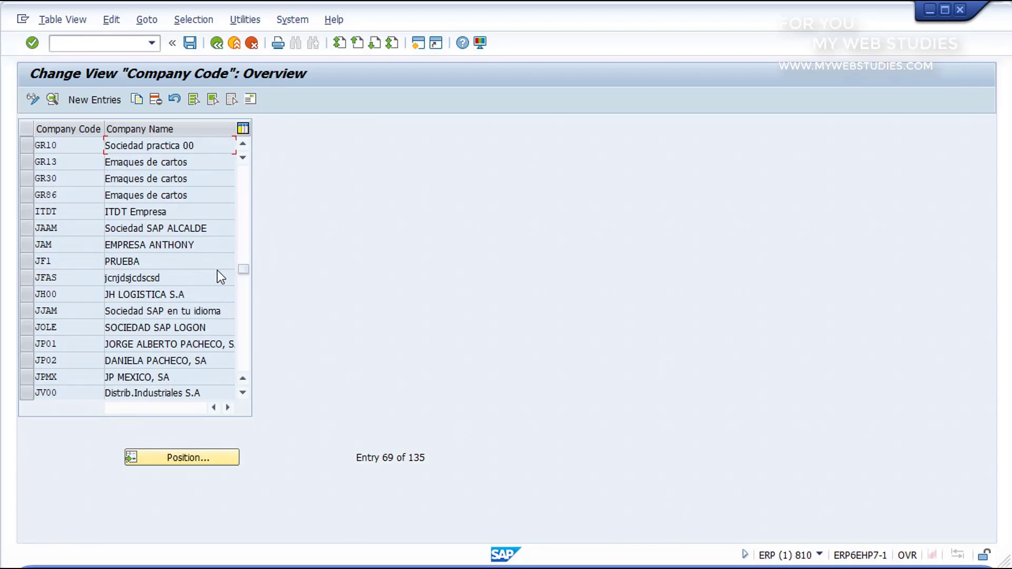
double_click(133, 145)
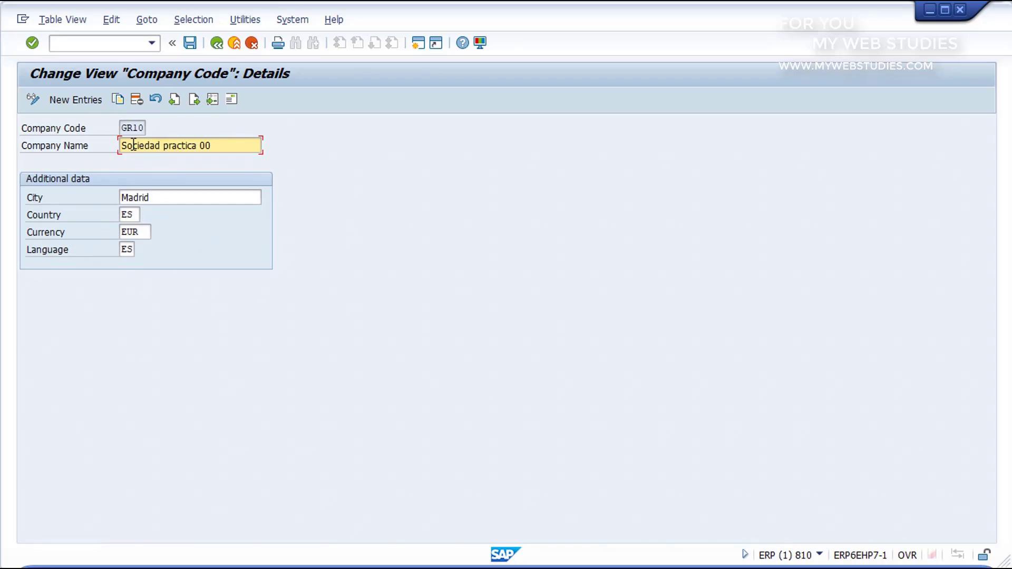
- Change GR10's company name to 'Sociedad nueva creación' and save it
left_click(221, 146)
key("BackSpace")
key("BackSpace")
key("BackSpace")
key("BackSpace")
key("BackSpace")
key("BackSpace")
key("BackSpace")
key("BackSpace")
key("BackSpace")
key("BackSpace")
key("BackSpace")
type("nueva creación")
left_click(182, 199)
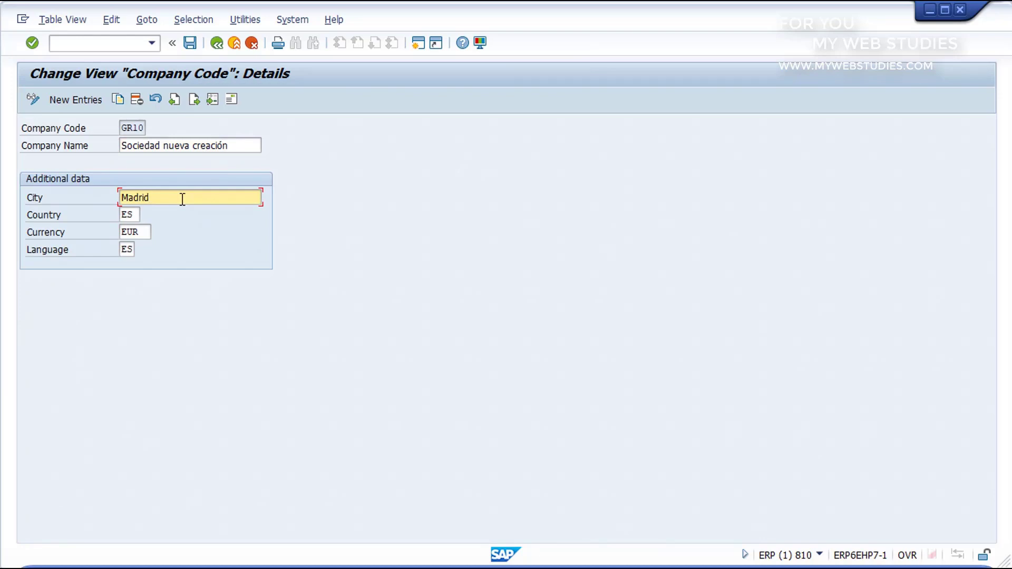
left_click(134, 213)
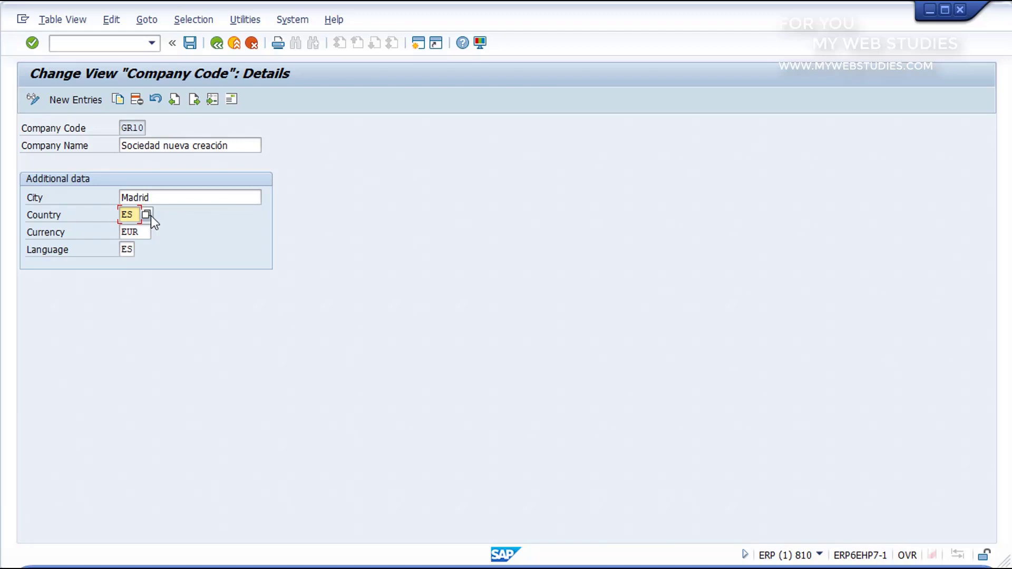
left_click(138, 232)
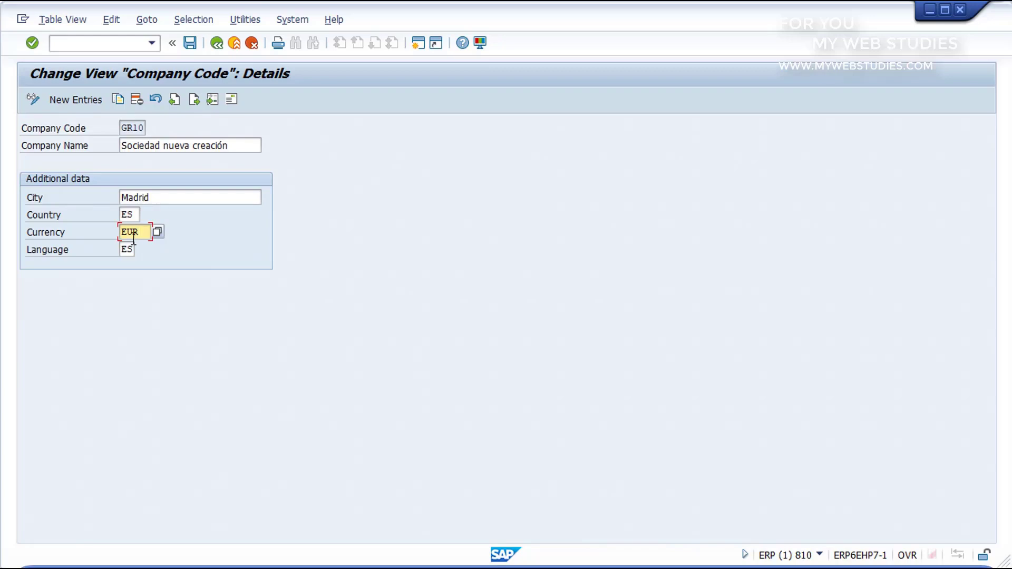
left_click(129, 250)
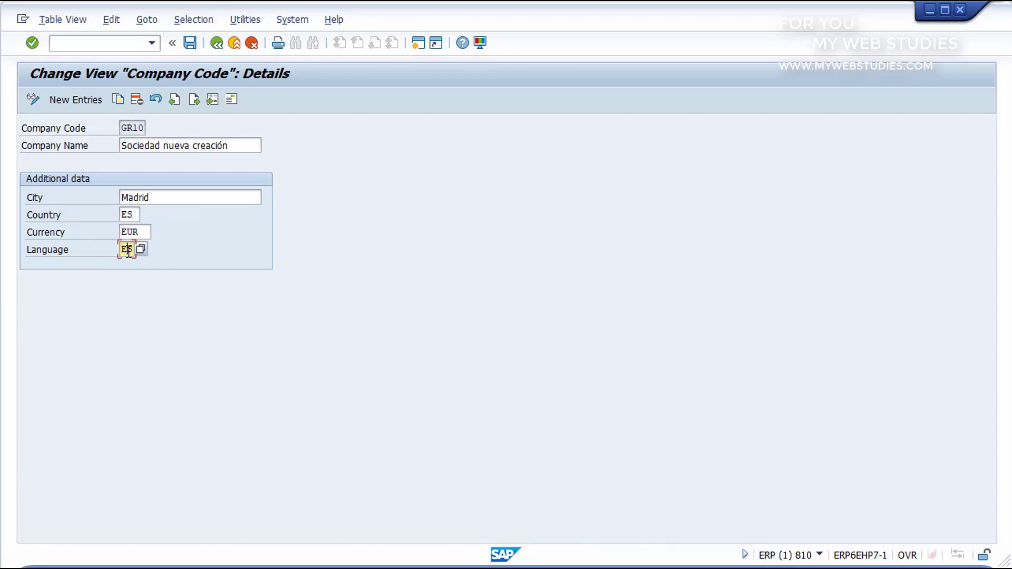
left_click(189, 42)
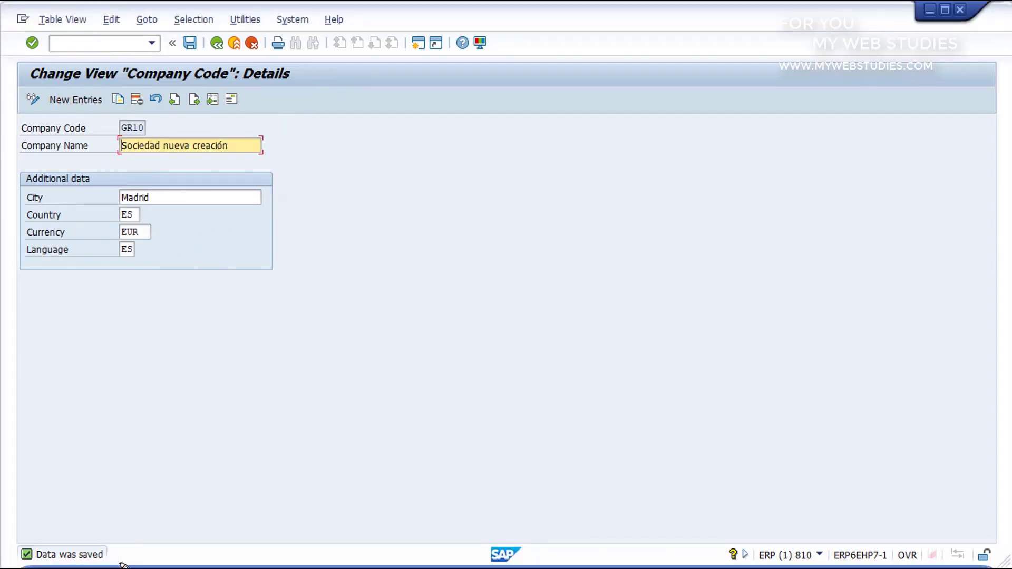
- Exit the company code data, close the activity list, and enter /n in the command field
left_click(236, 42)
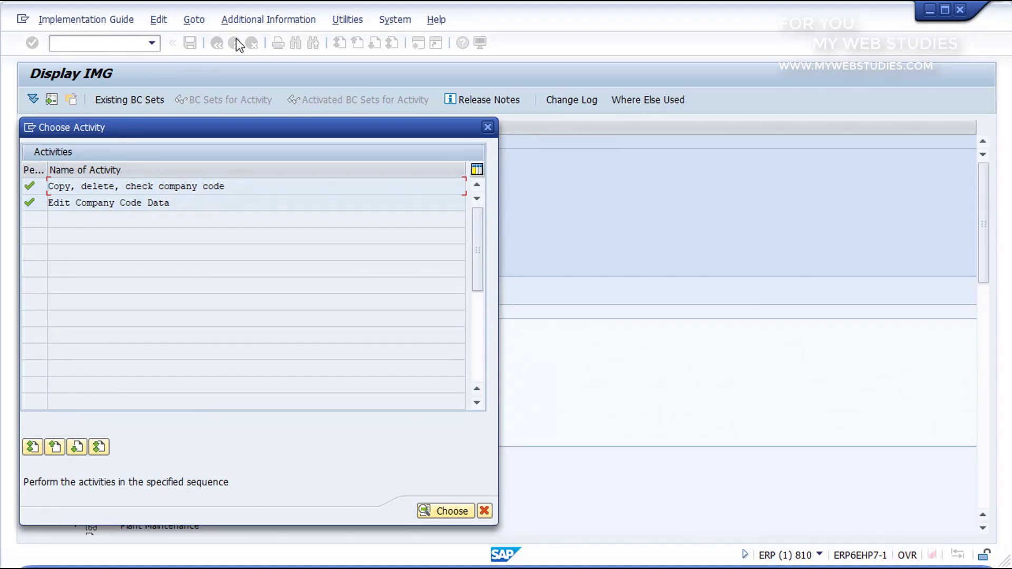
left_click(488, 128)
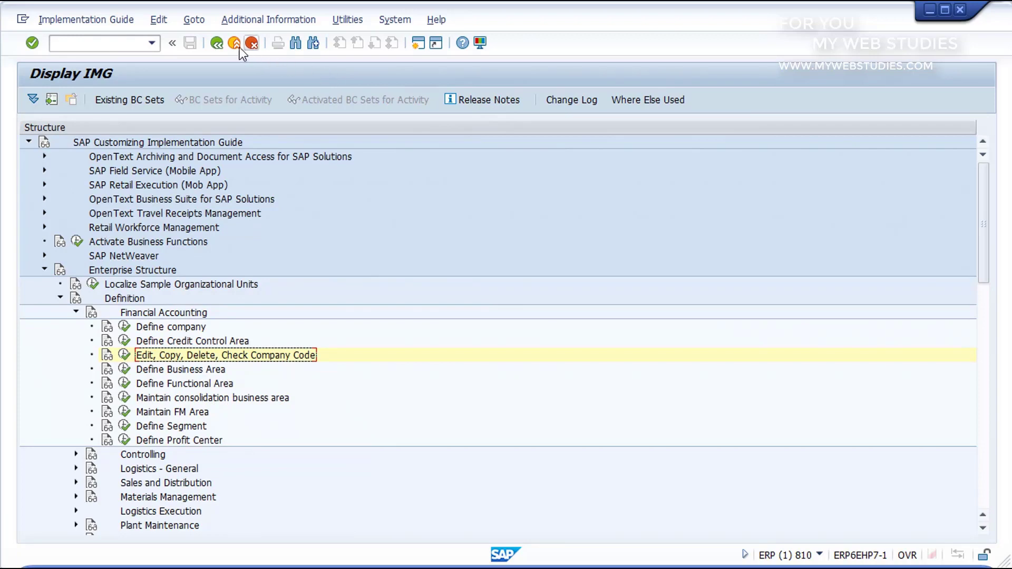
left_click(114, 44)
type("/n")
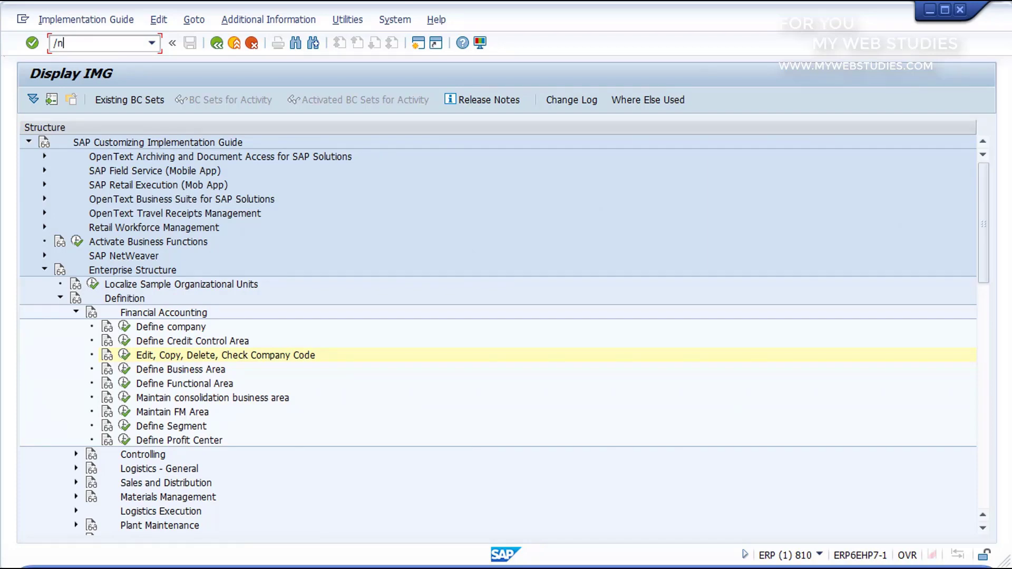
- Go back to Easy Access and launch transaction SPRO (Tools > Customizing > IMG) via the command field
key("Return")
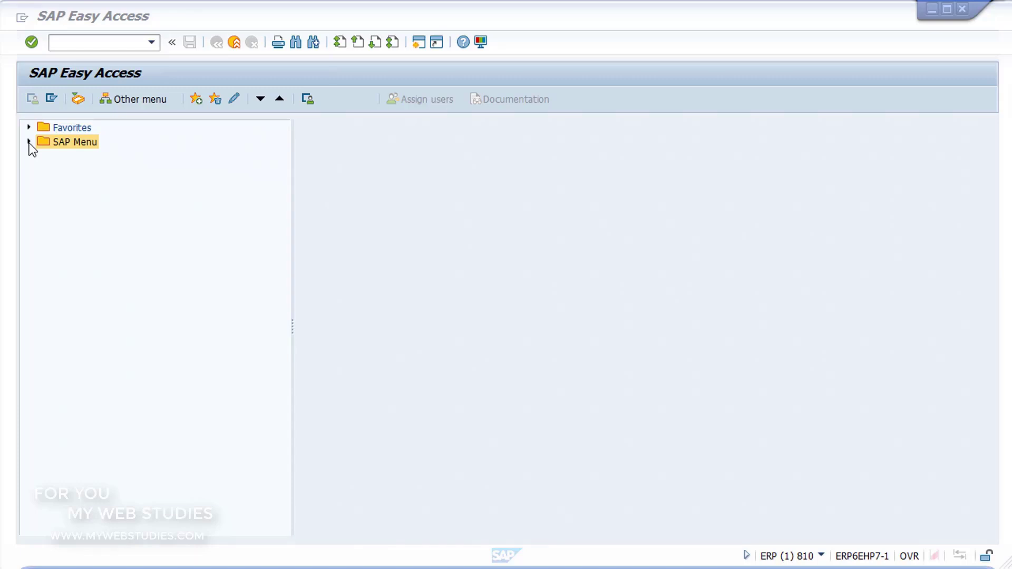
left_click(30, 142)
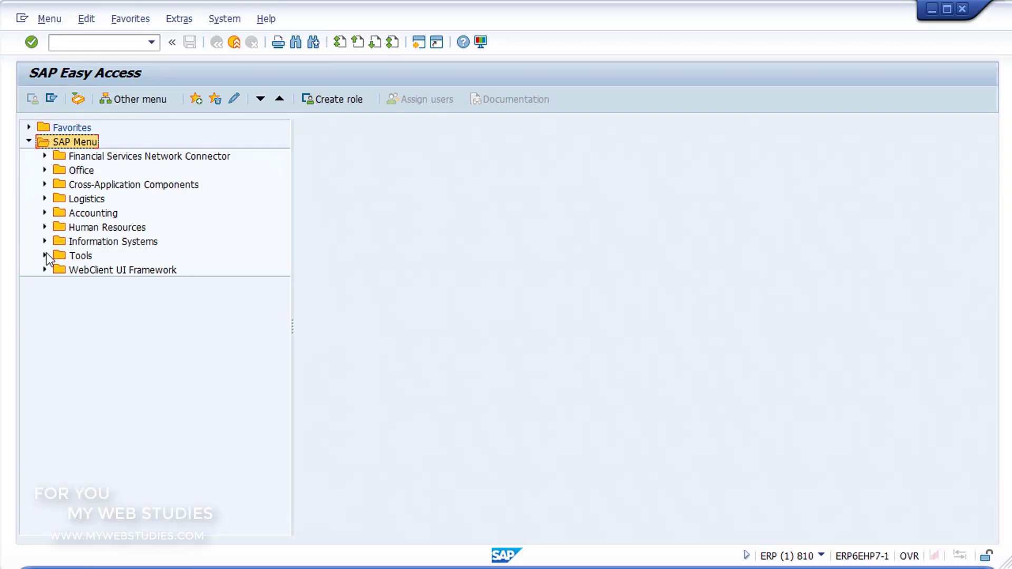
left_click(45, 255)
left_click(61, 283)
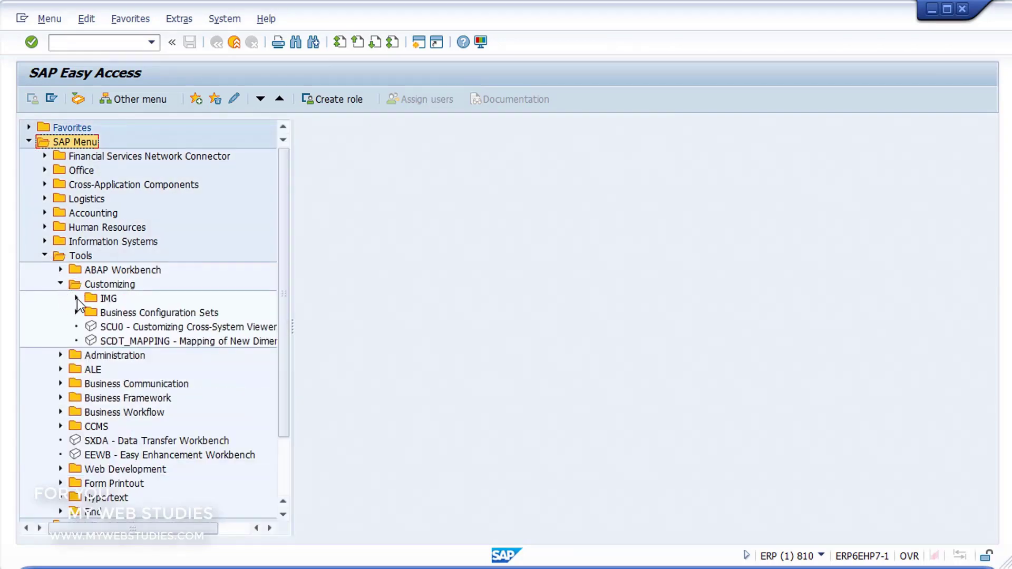
left_click(77, 298)
left_click(108, 312)
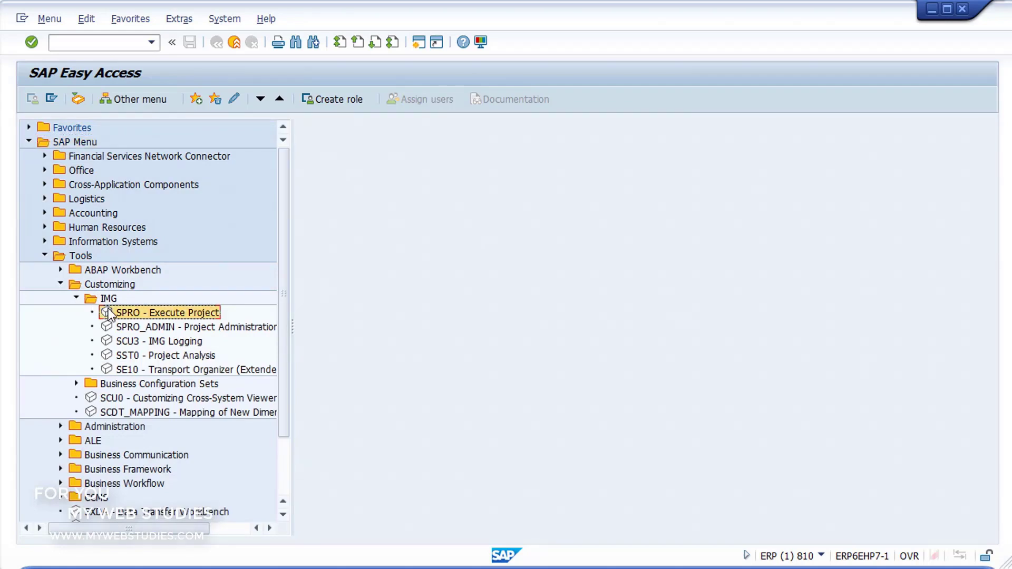
left_click(127, 45)
type("SPRO")
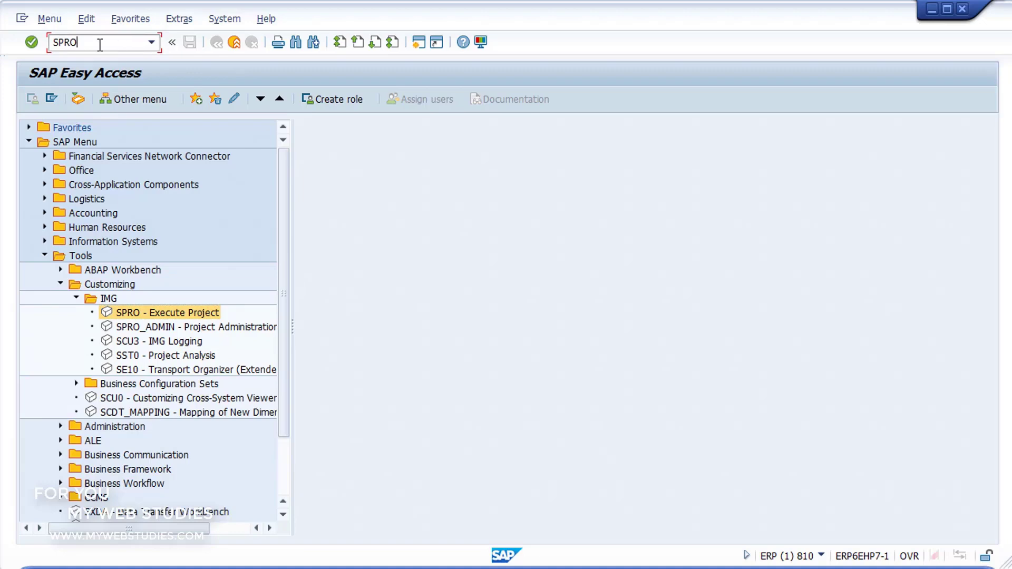
left_click(30, 45)
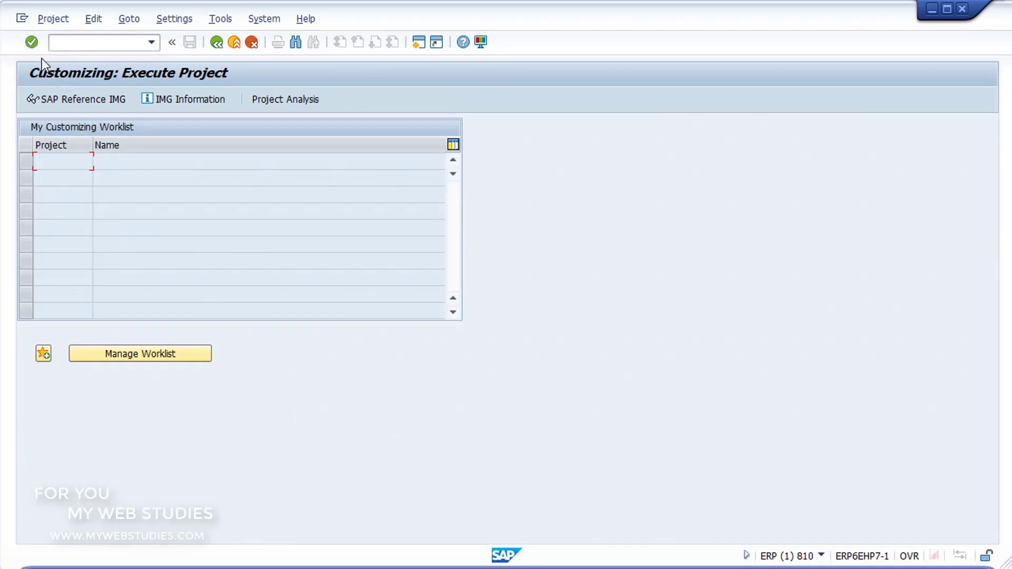
- In the SAP Reference IMG, expand Enterprise Structure > Definition > Financial Accounting and select Define company
left_click(61, 100)
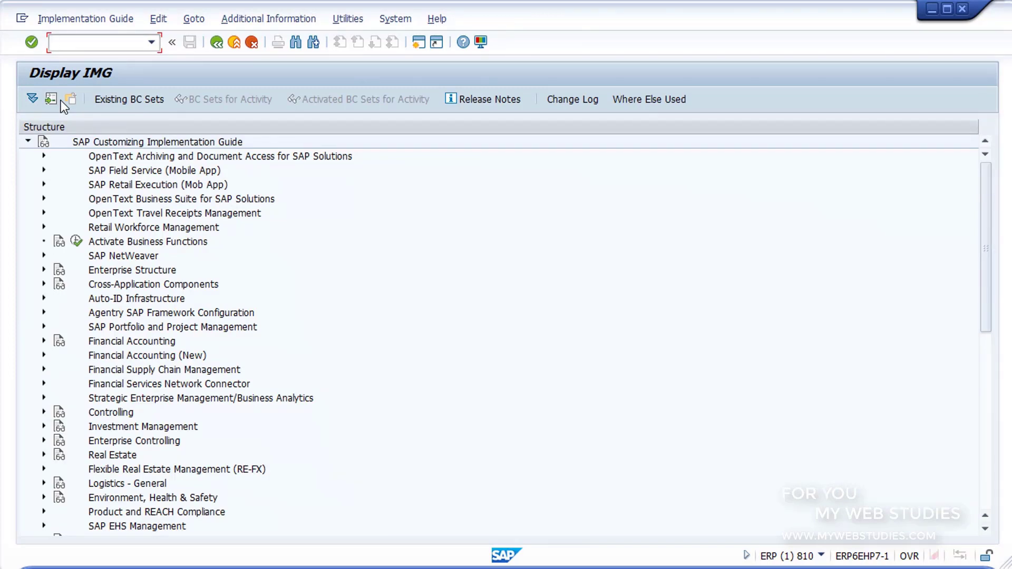
left_click(43, 269)
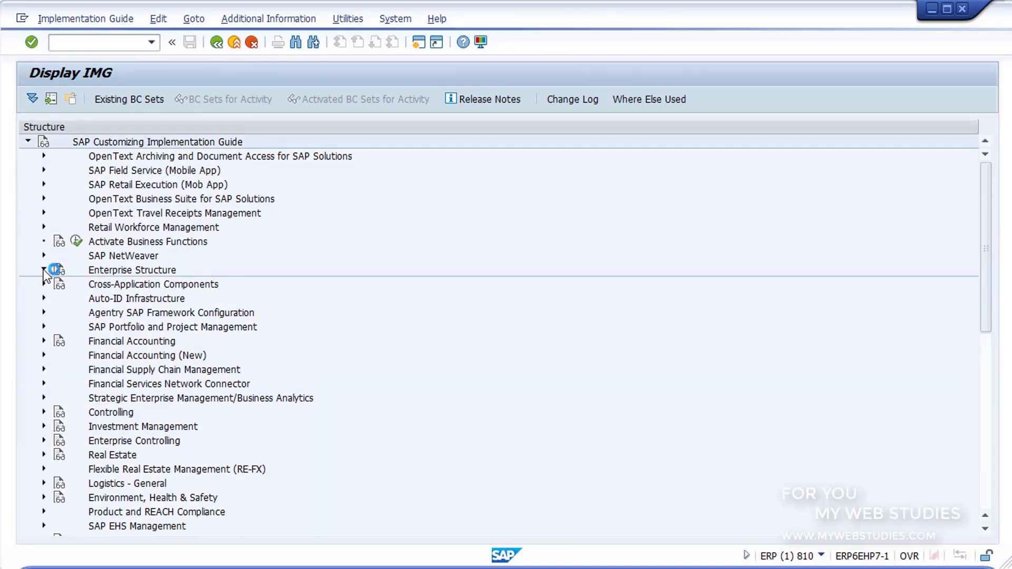
left_click(60, 298)
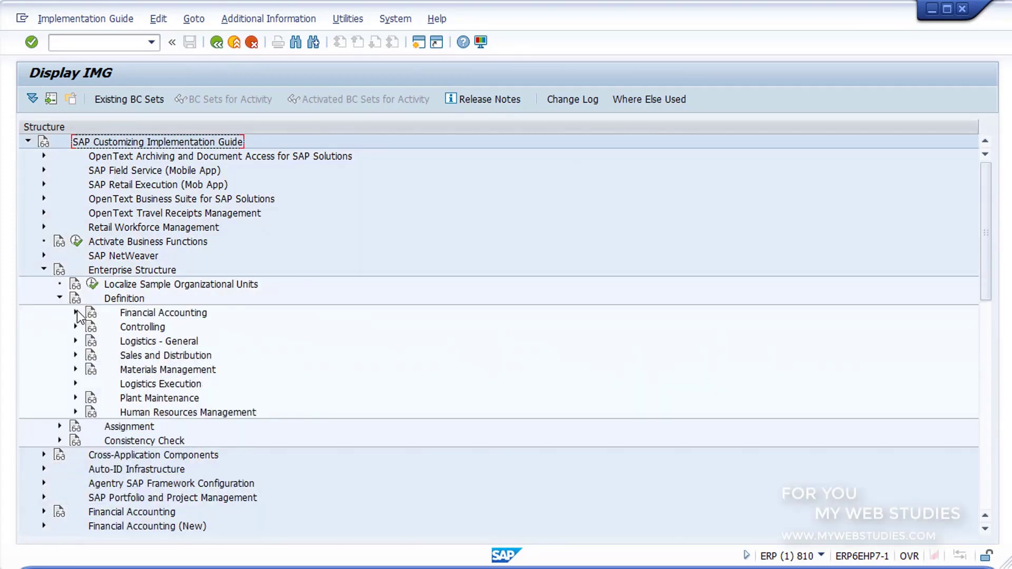
left_click(75, 312)
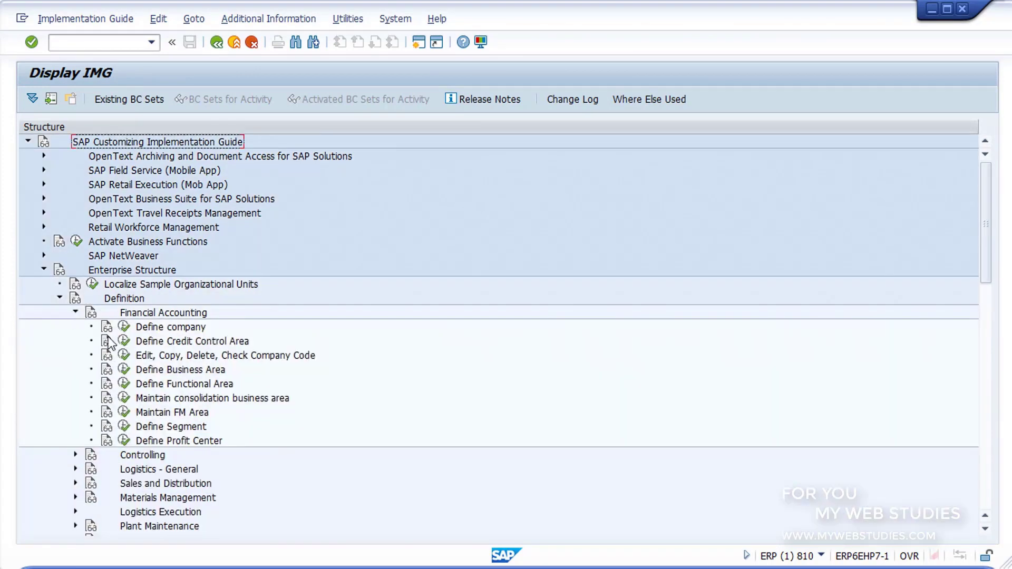
left_click(140, 358)
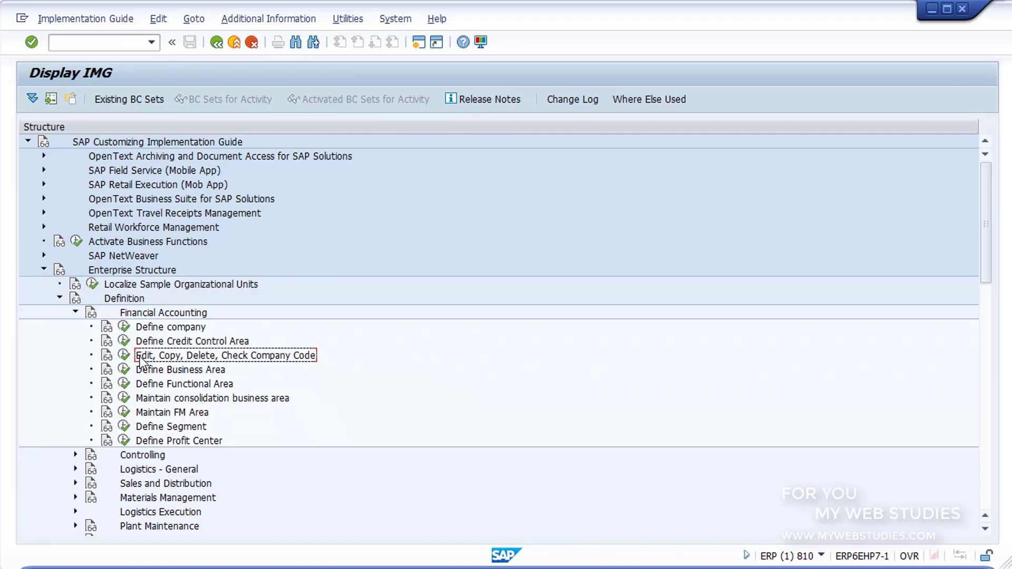
left_click(145, 329)
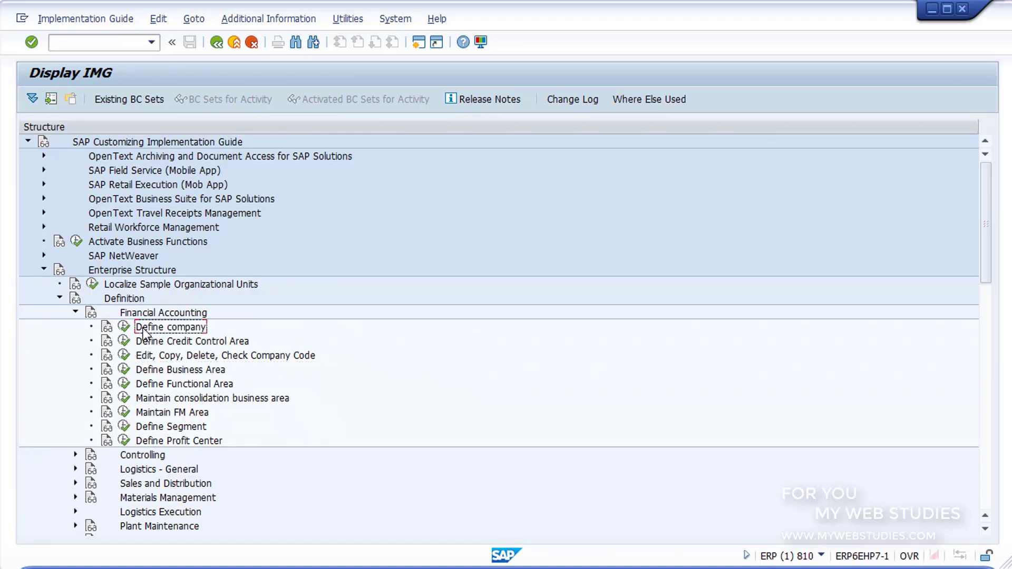
- Run the Define company activity and start a new company entry
left_click(125, 329)
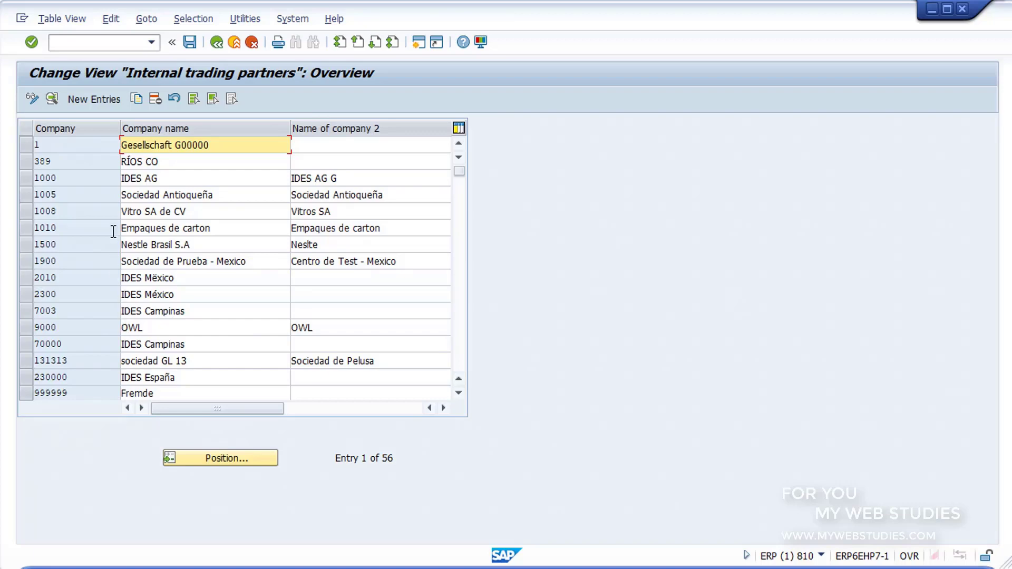
left_click(97, 103)
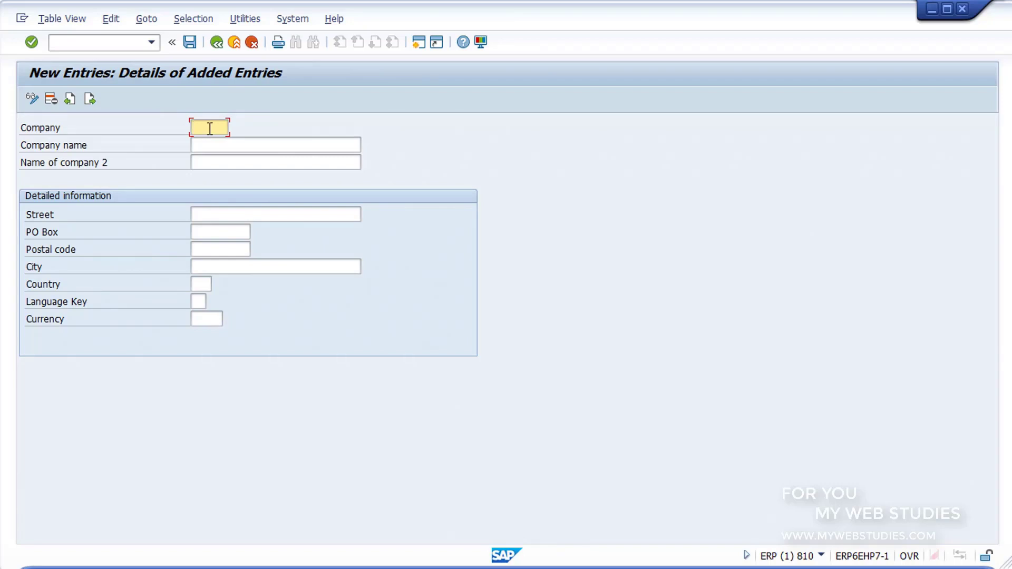
- Enter company GR10, name GRUPO1, street CALLE ANCHA, PO box 34, postal code 28034, city MADRID
type("GR10")
left_click(219, 144)
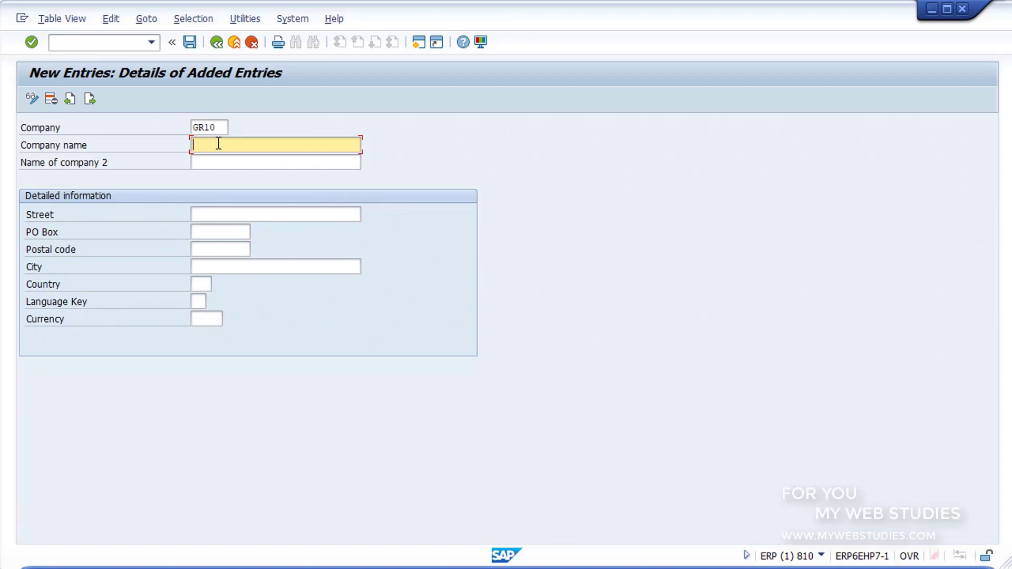
type("GRUPO1")
left_click(222, 161)
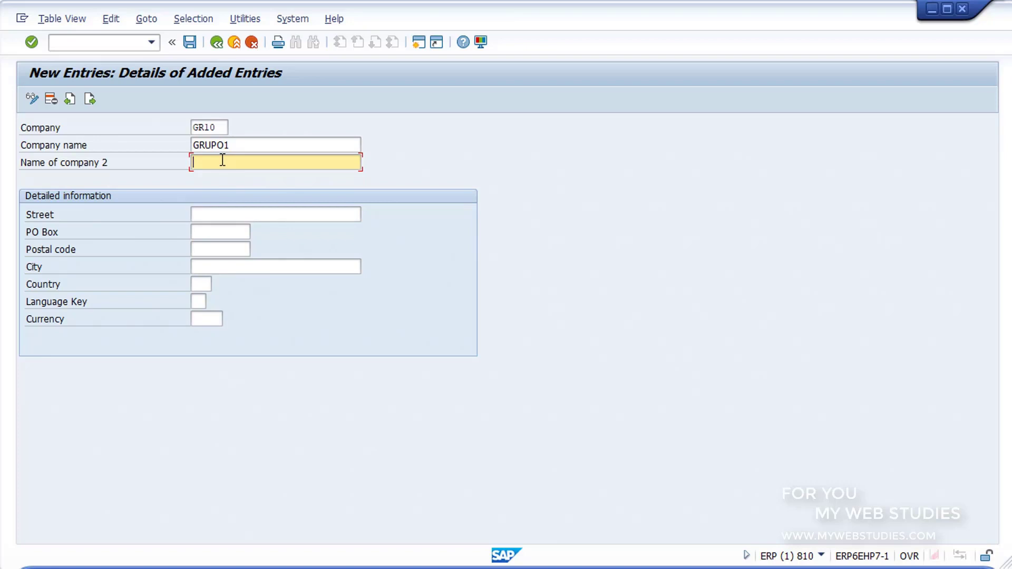
left_click(233, 215)
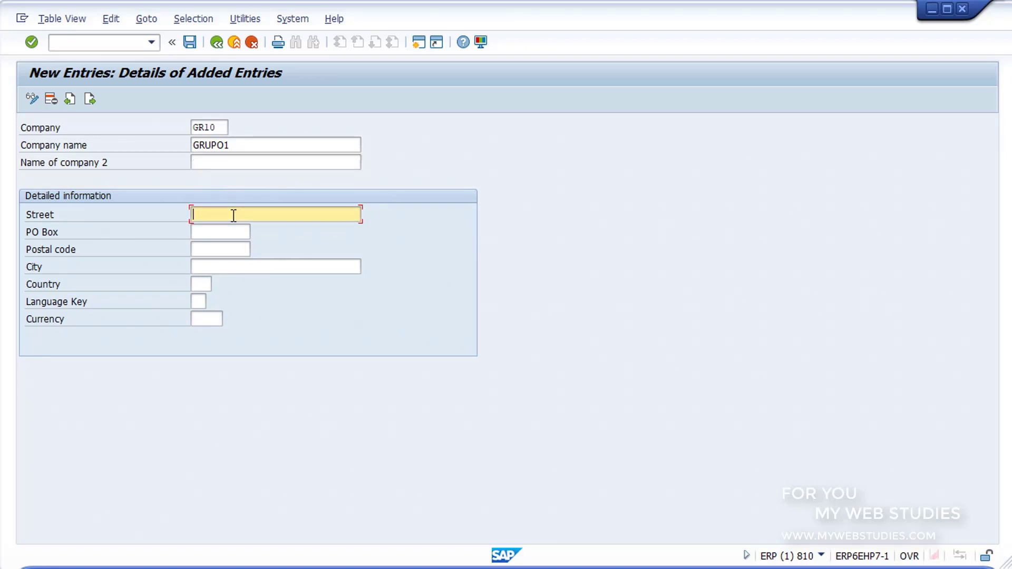
type("CALLE ANCHA")
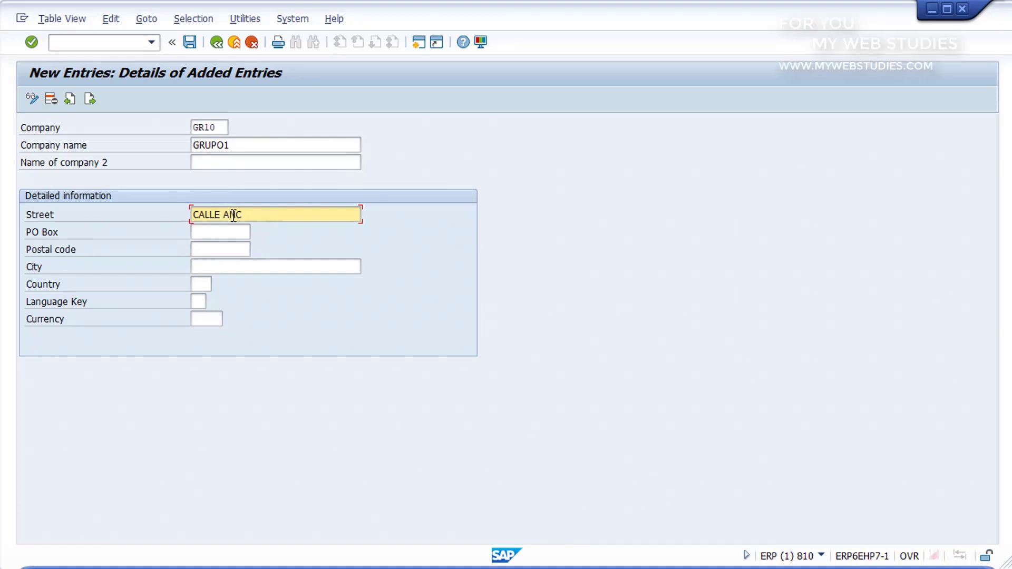
left_click(228, 229)
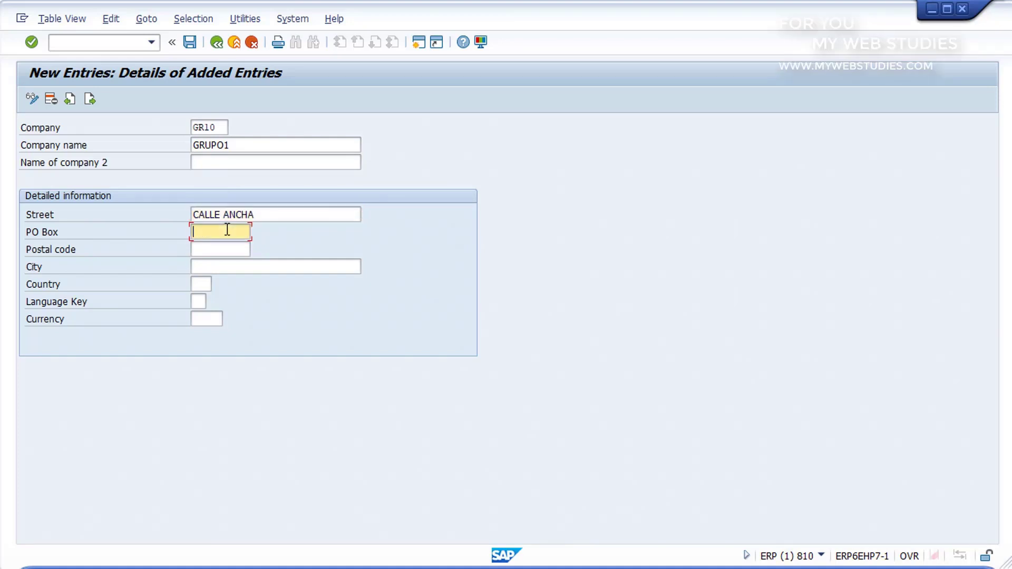
type("34")
left_click(232, 250)
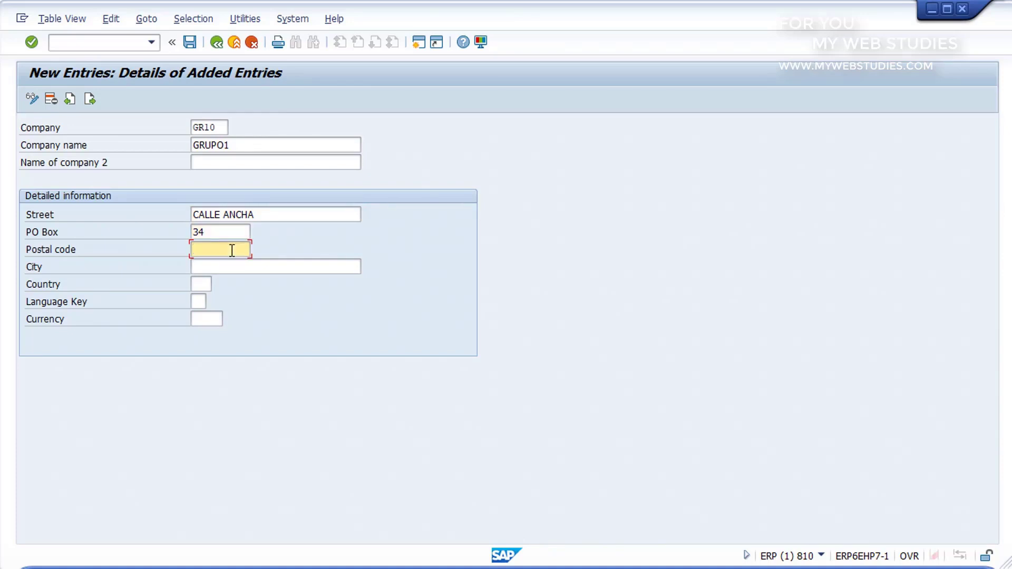
type("28034")
left_click(227, 266)
type("MADRID")
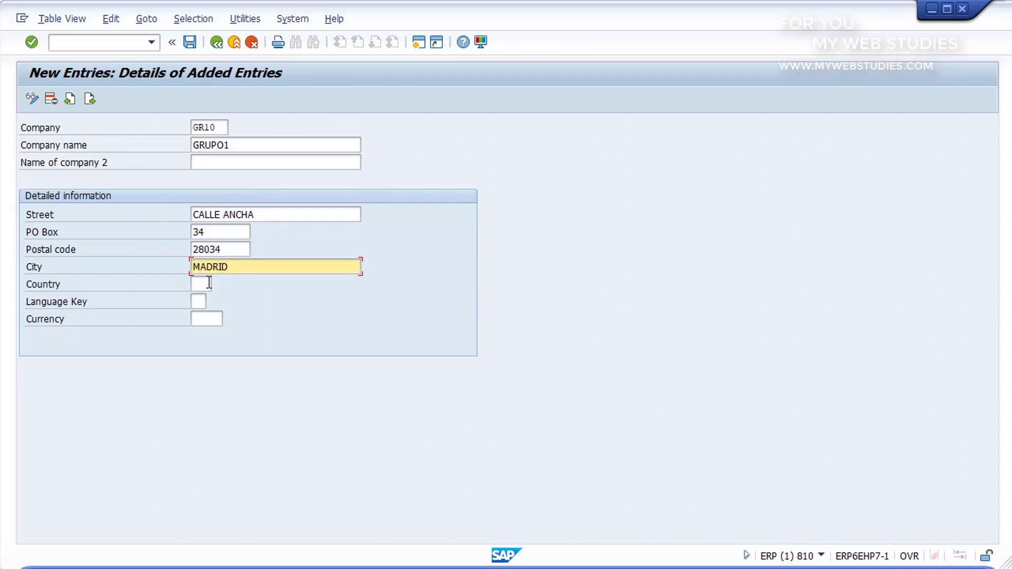
- Set country ES, language Spanish (ES) and currency EUR, then save the company
left_click(209, 283)
type("ES")
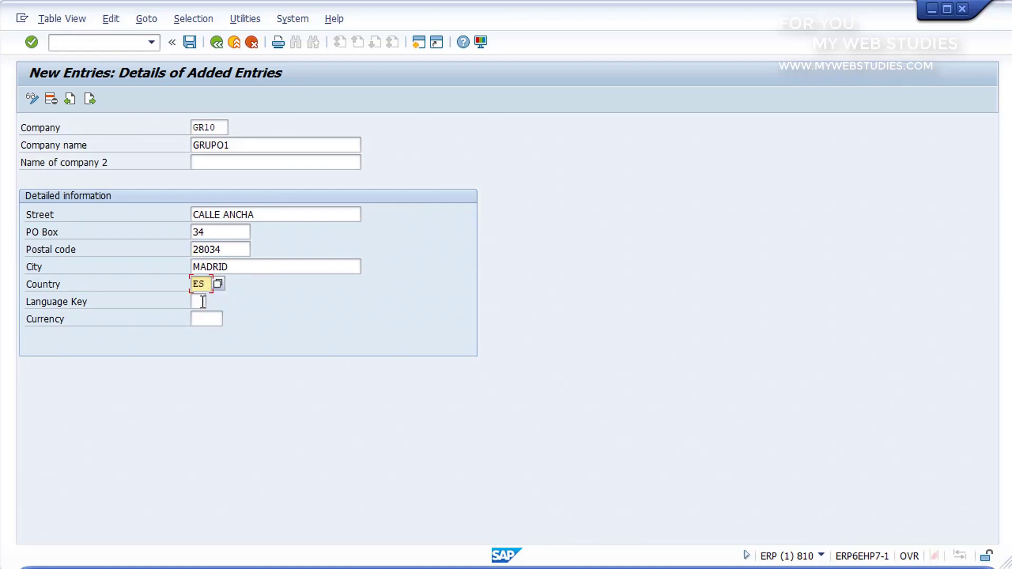
left_click(205, 301)
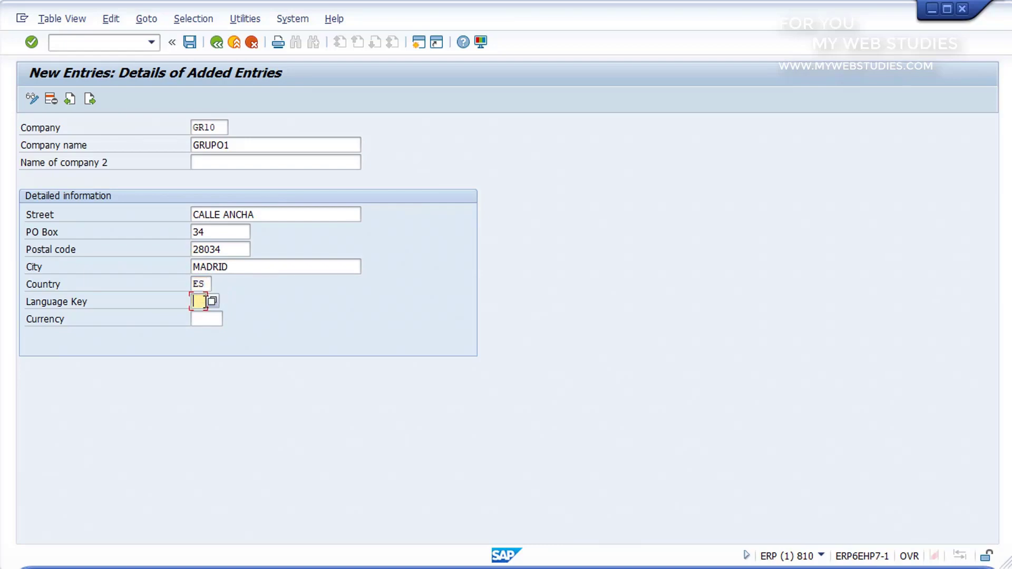
left_click(213, 301)
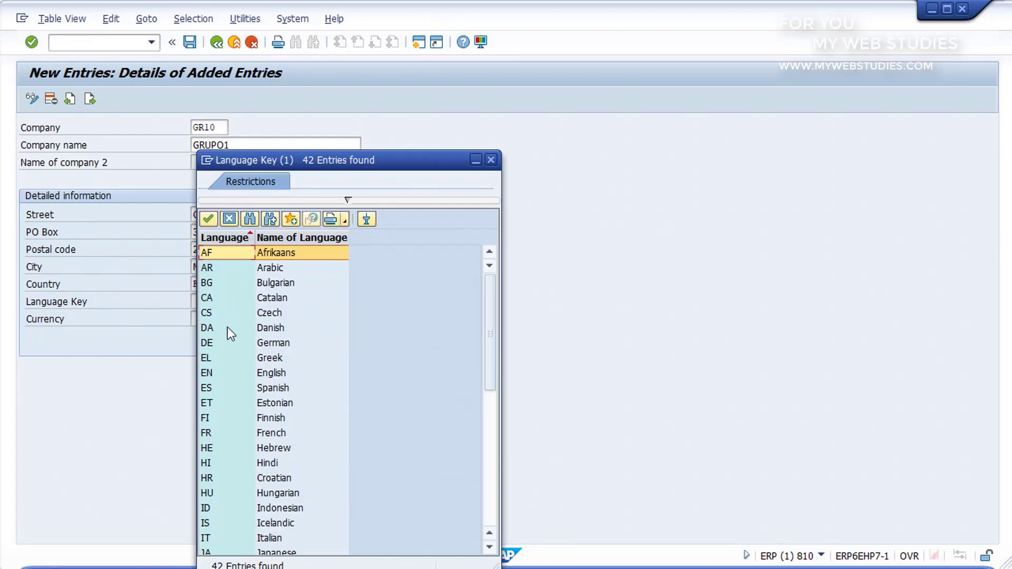
left_click(268, 388)
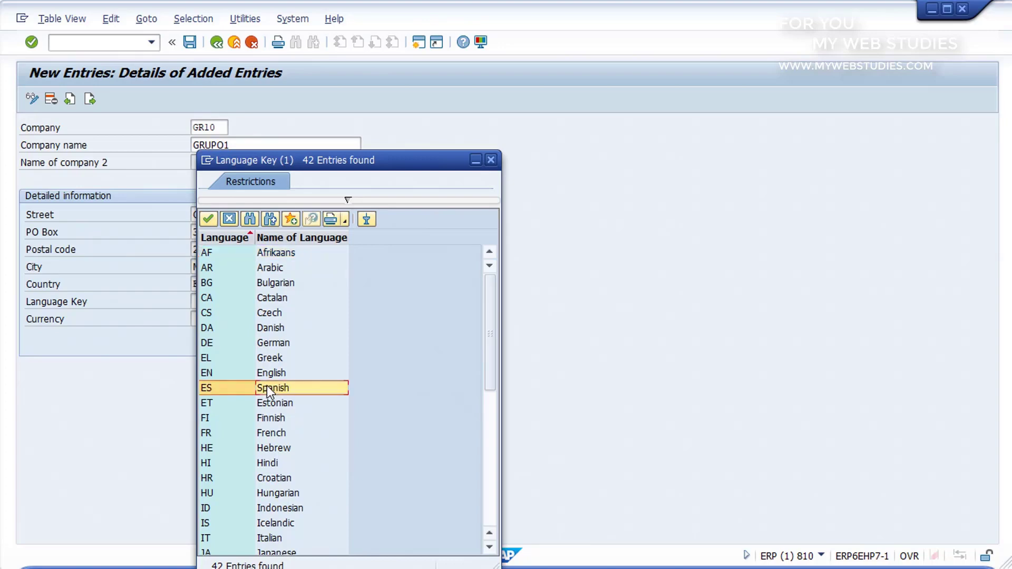
double_click(267, 388)
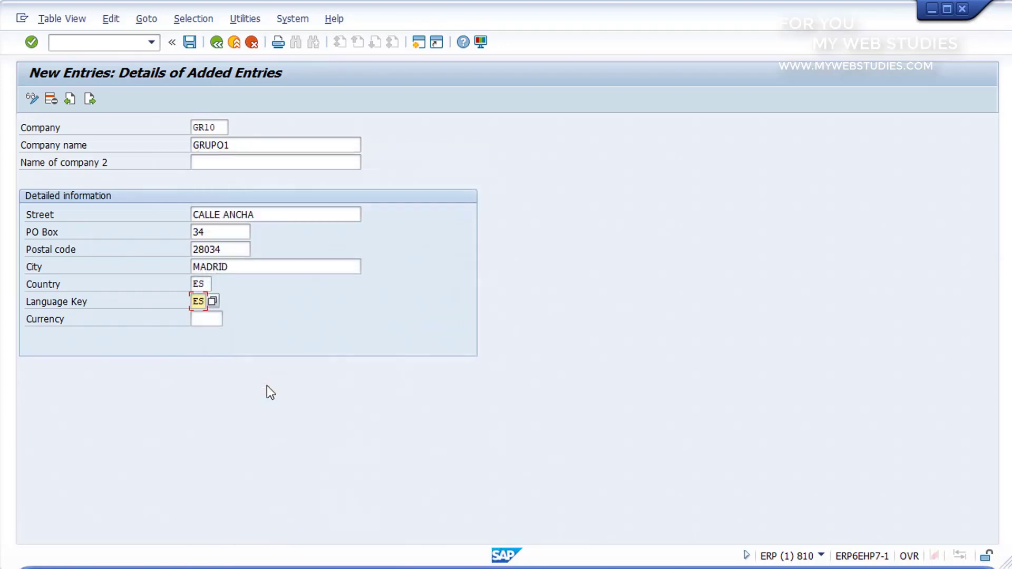
left_click(221, 320)
type("EUR")
left_click(192, 42)
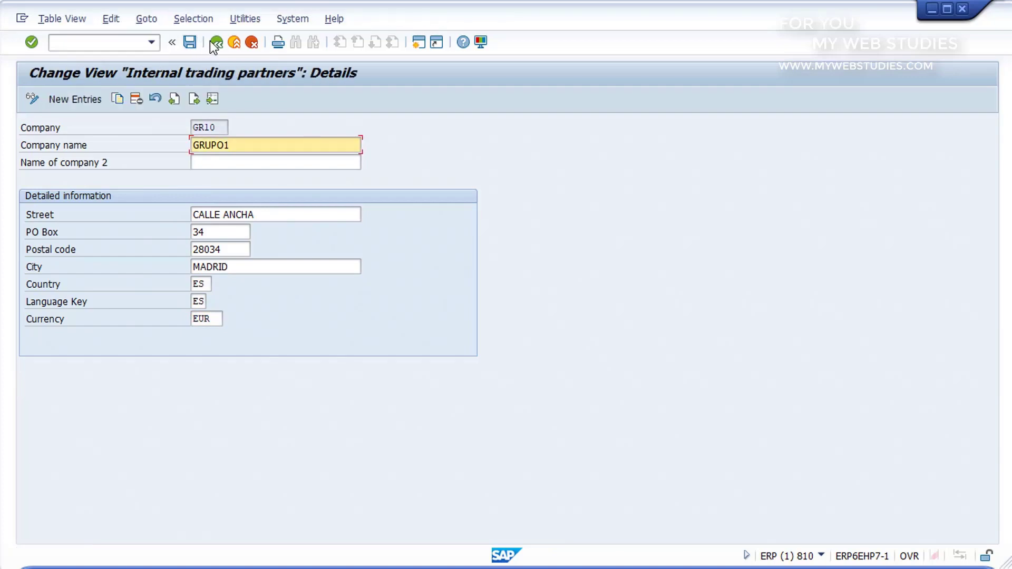
- Leave the company table and return to SAP Easy Access with /N
left_click(217, 43)
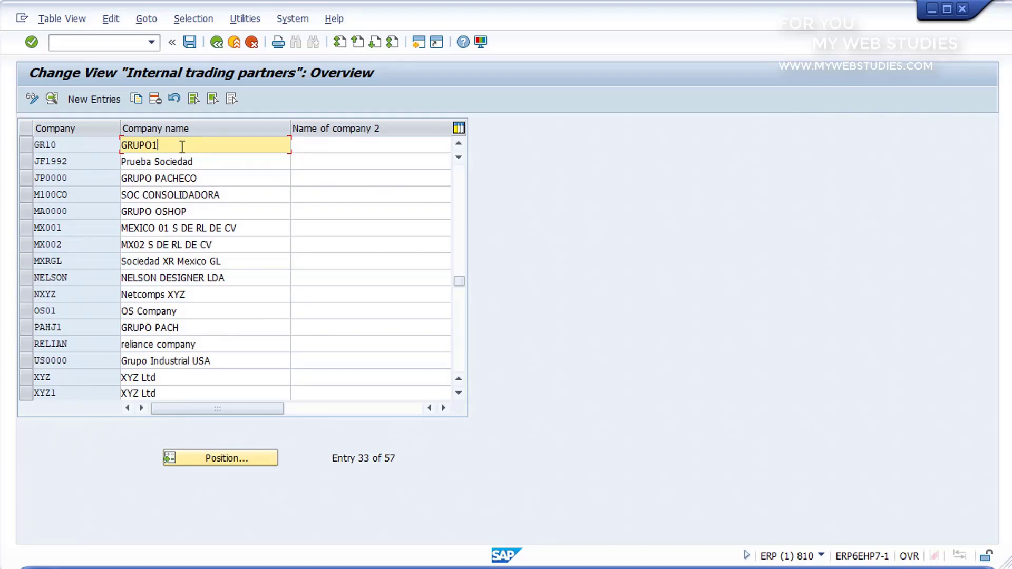
left_click(107, 43)
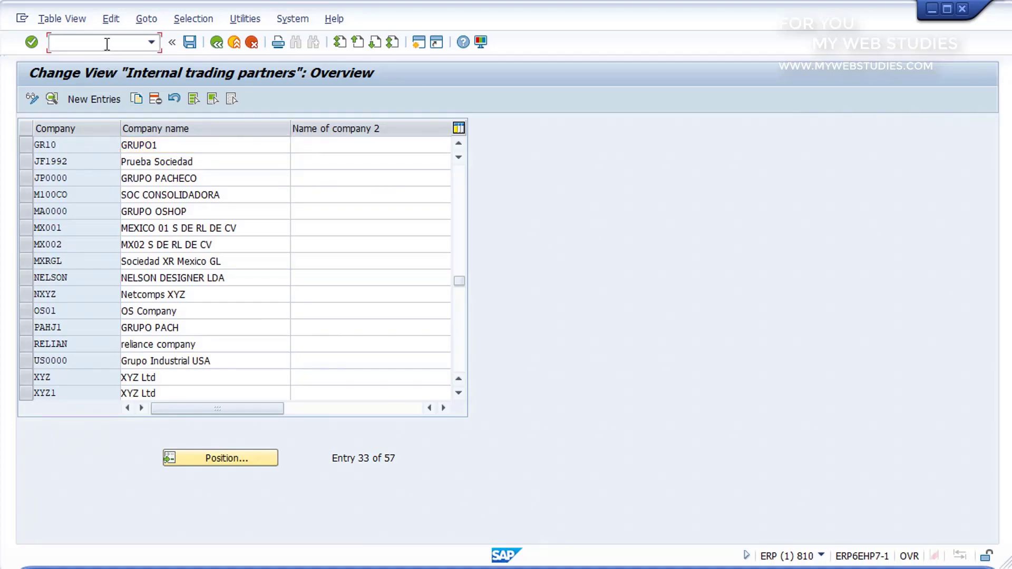
type("/N")
key("Return")
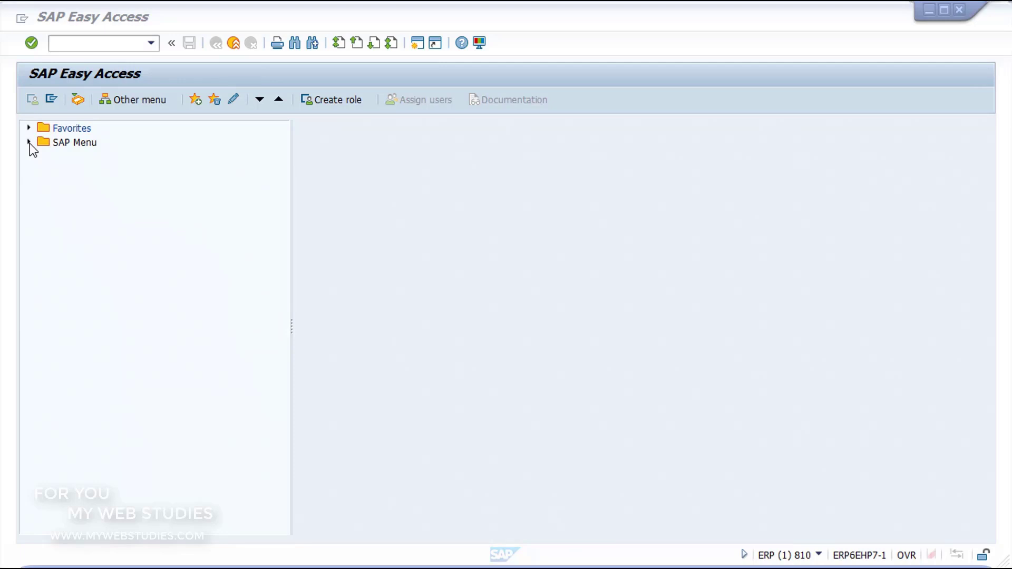
- Launch SPRO Execute Project from SAP Menu > Tools > Customizing > IMG
left_click(30, 143)
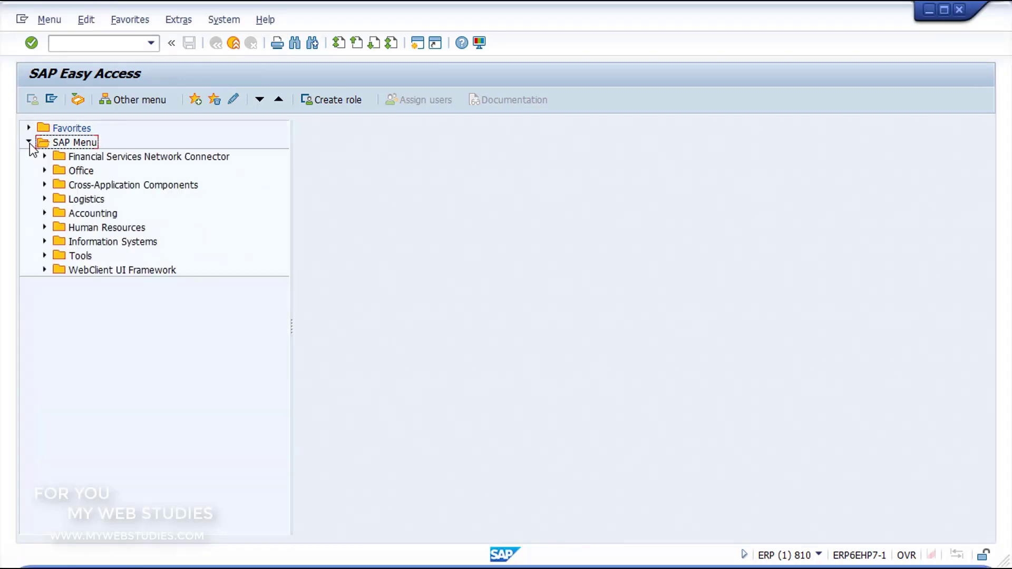
left_click(44, 256)
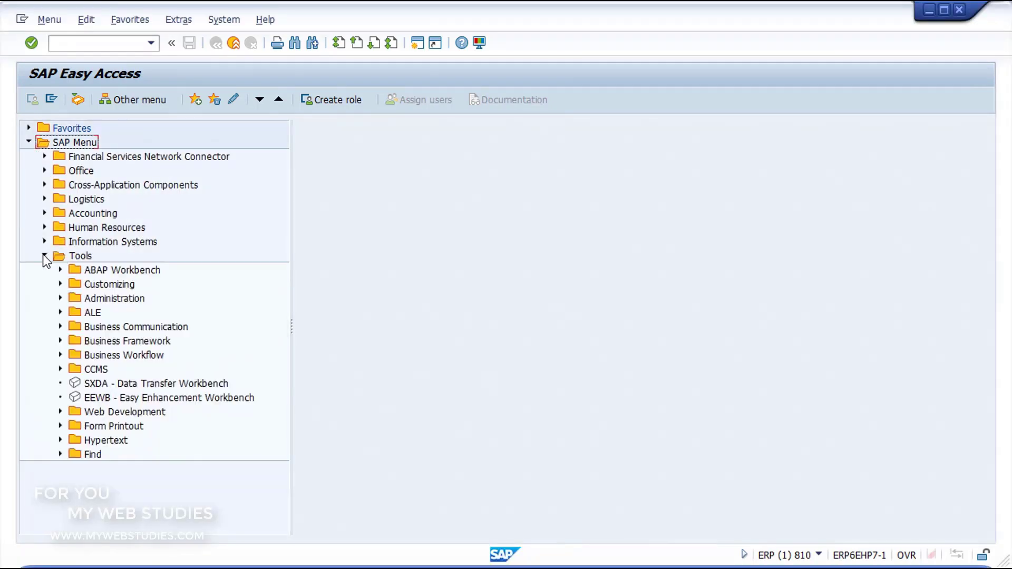
left_click(60, 284)
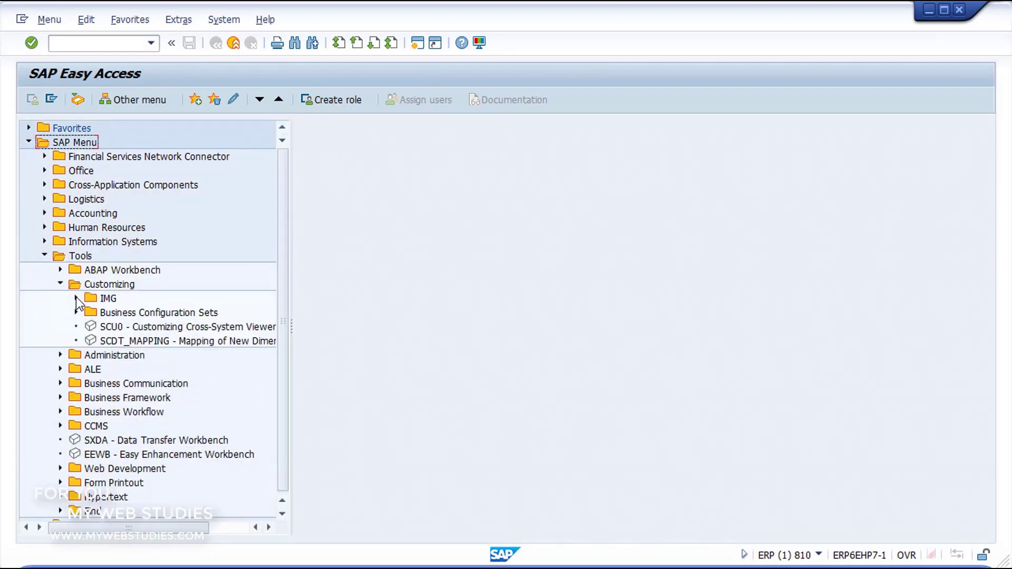
left_click(76, 298)
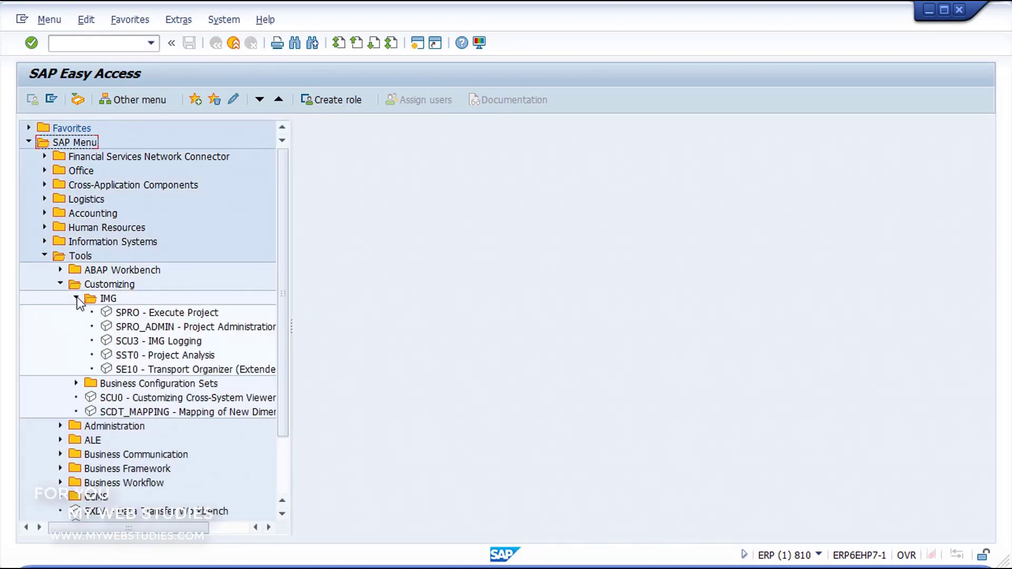
left_click(119, 312)
double_click(119, 312)
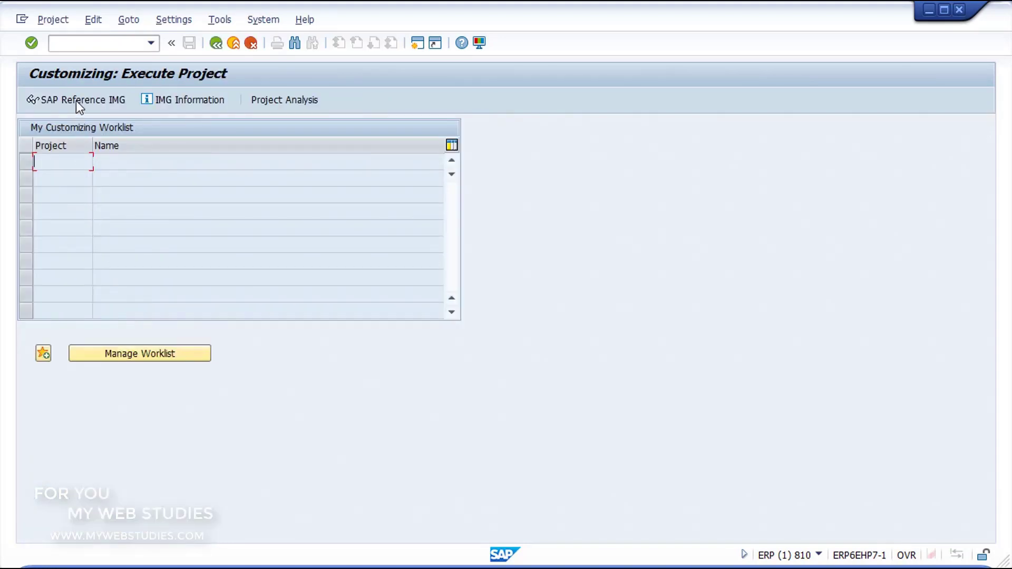
- In the SAP Reference IMG, run Financial Accounting (New) > Global Parameters for Company Code > Enter Global Parameters
left_click(76, 101)
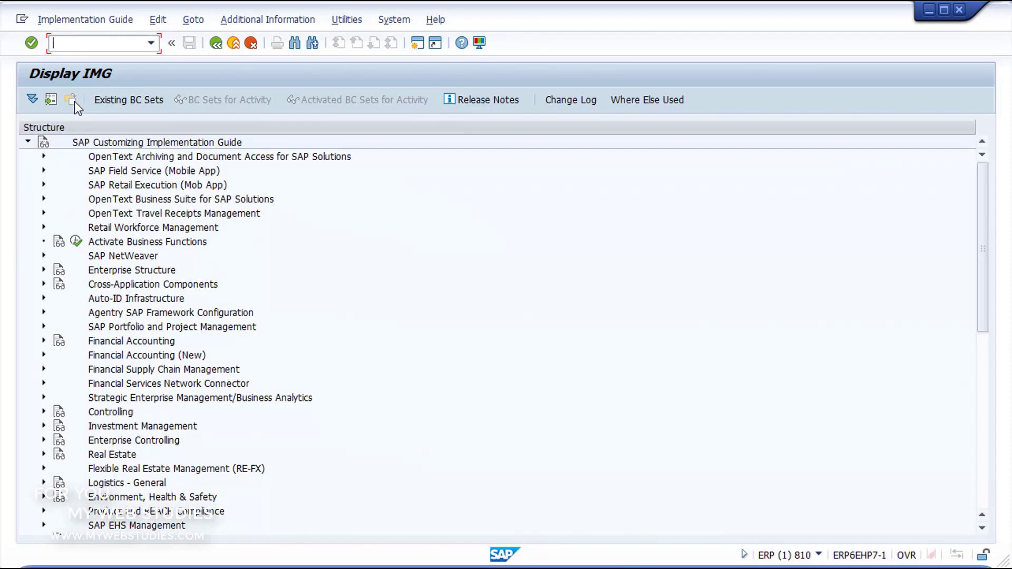
left_click(44, 356)
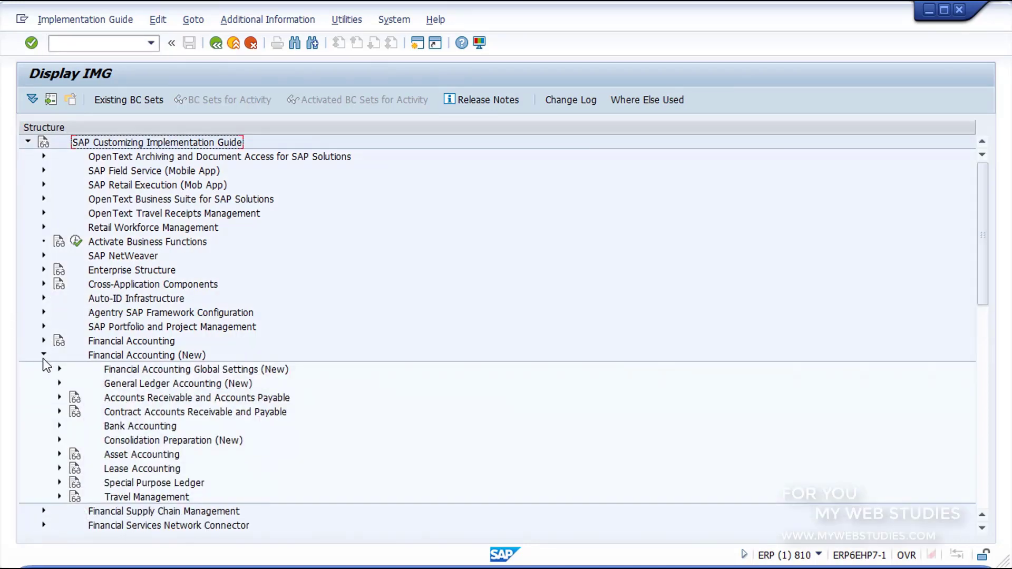
left_click(59, 369)
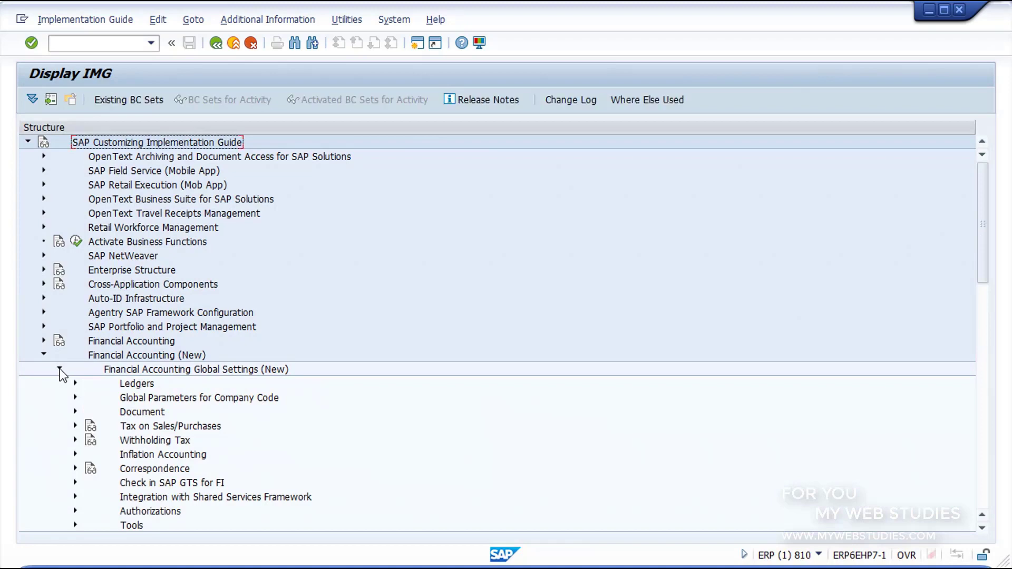
left_click(75, 397)
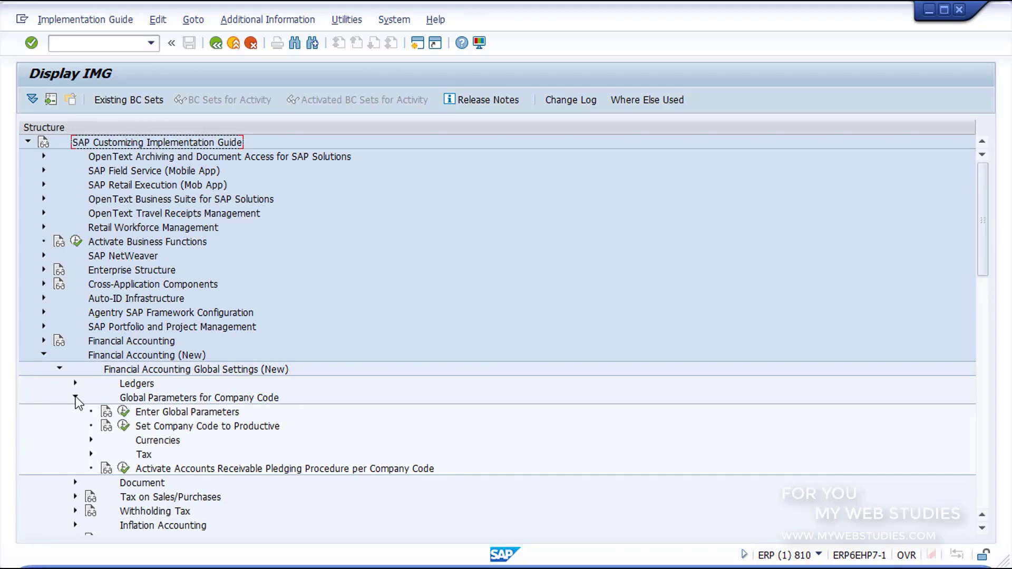
left_click(122, 413)
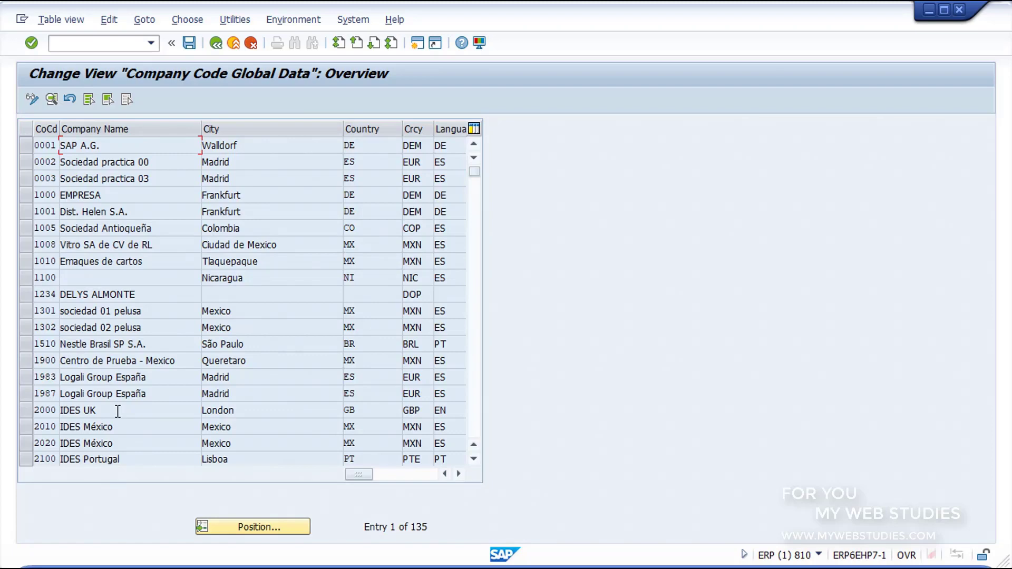
- Position the list on company code GR10 and open its global data details
left_click(206, 532)
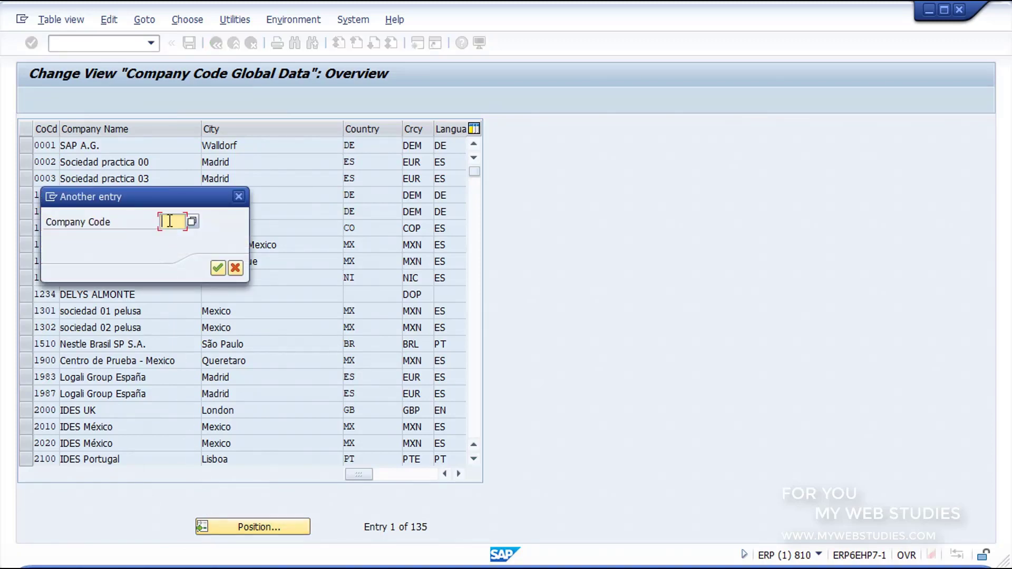
type("GR10")
left_click(218, 268)
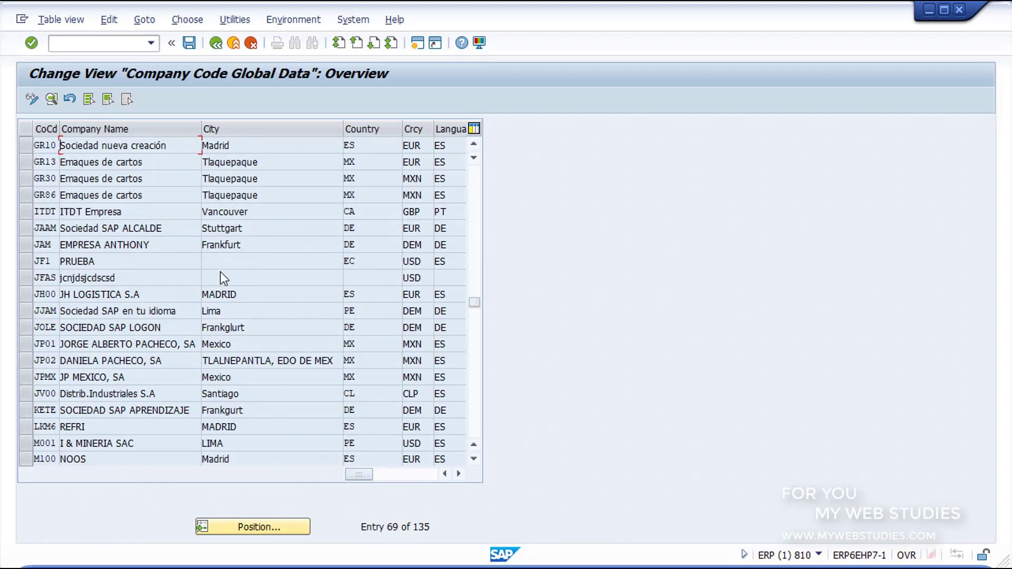
double_click(169, 146)
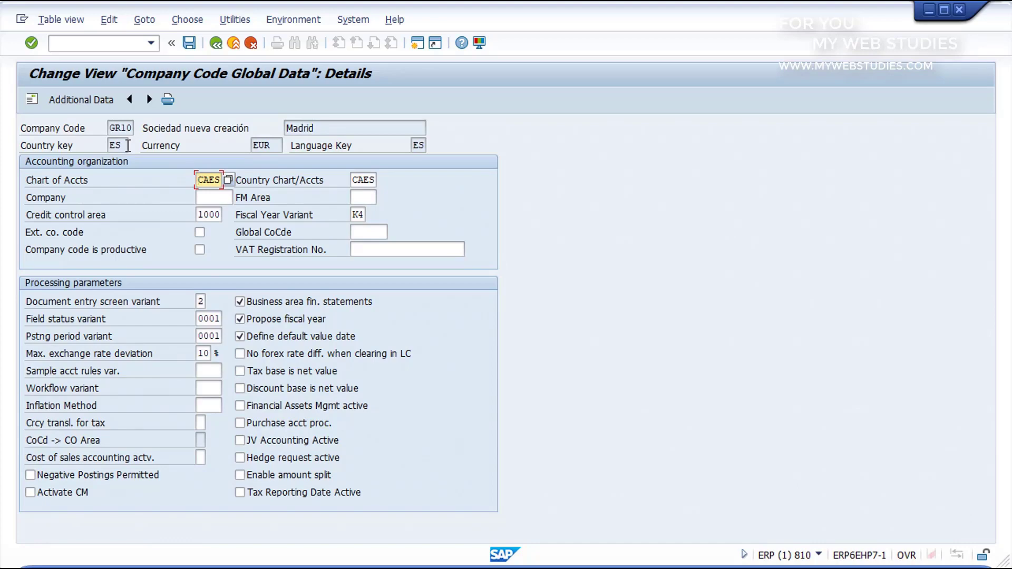
- Assign company GR10 to company code GR10 and save
left_click(214, 196)
type("GR10")
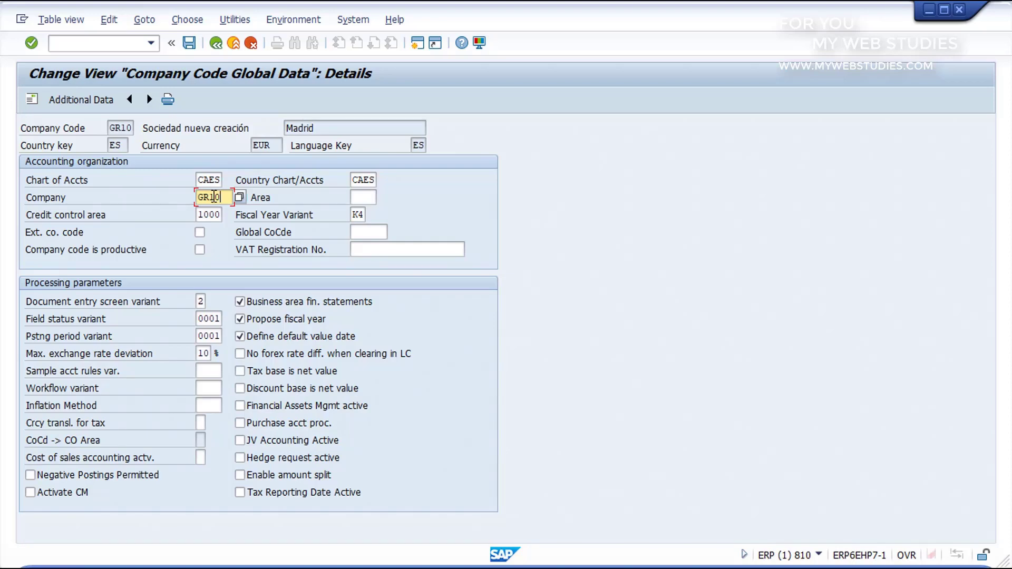
left_click(189, 43)
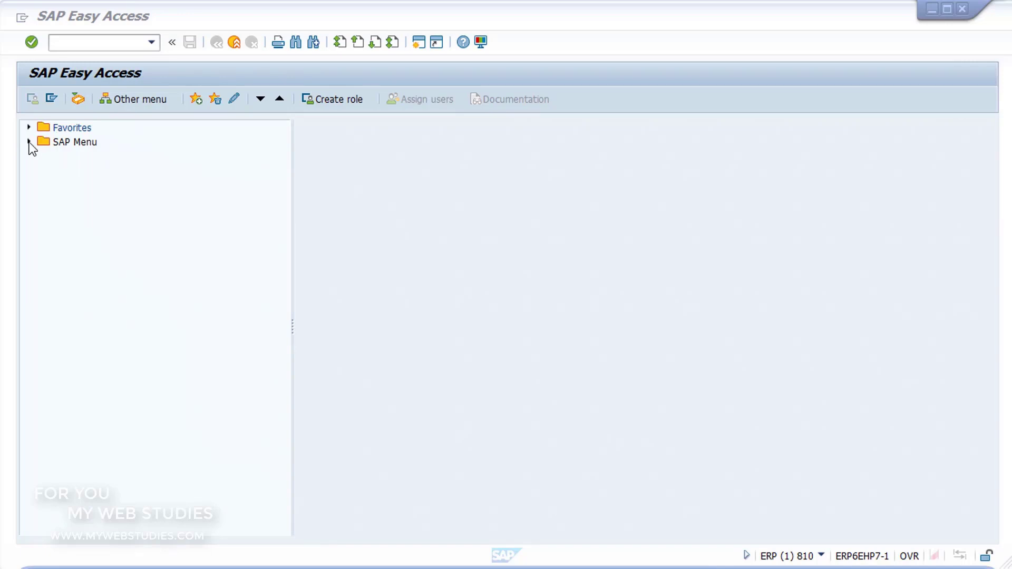
- Expand SAP Menu > Logistics > Materials Management, browse Purchasing, Inventory Management, Excise Duty, Physical Inventory, then collapse it
left_click(29, 142)
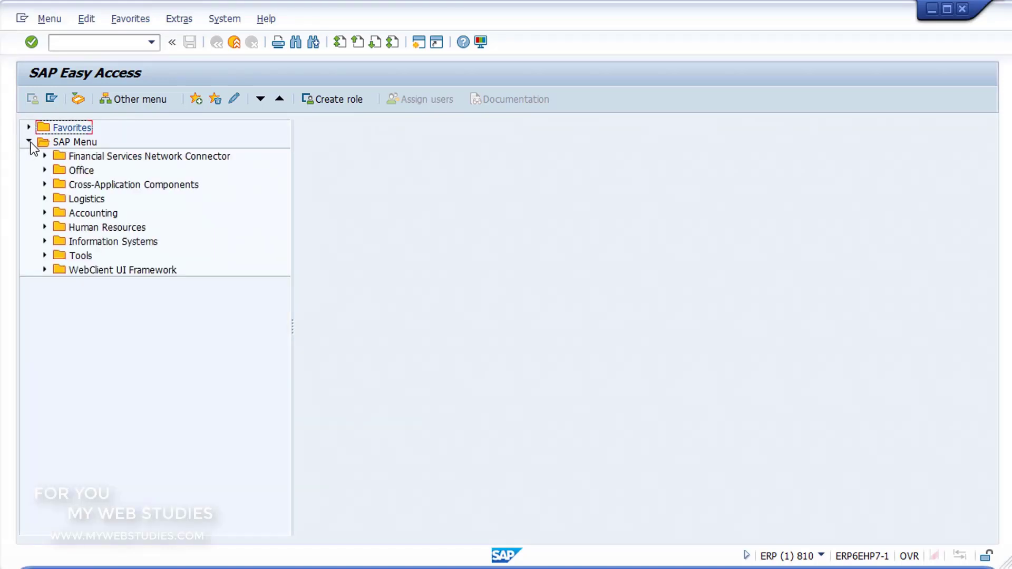
left_click(62, 200)
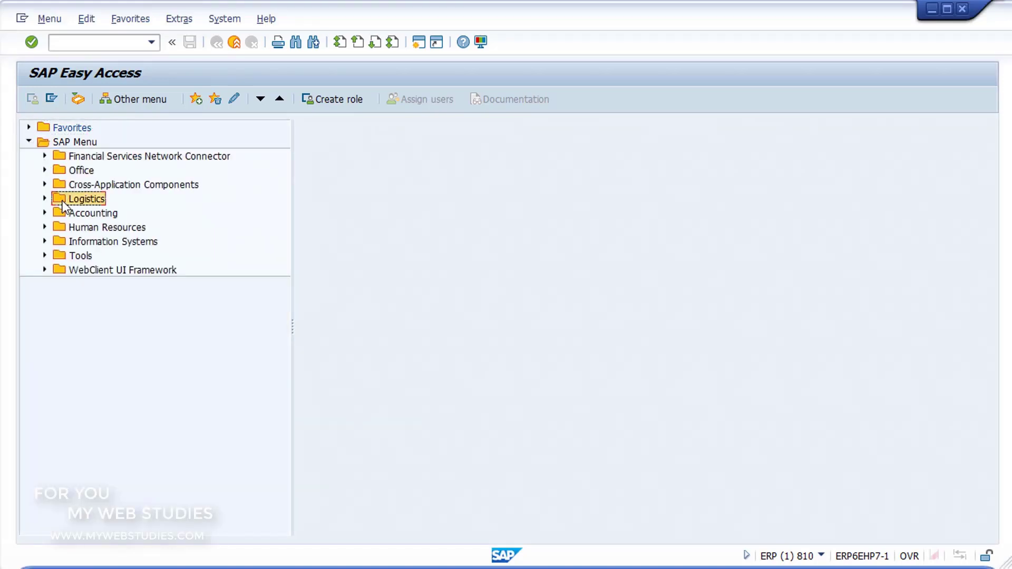
left_click(45, 199)
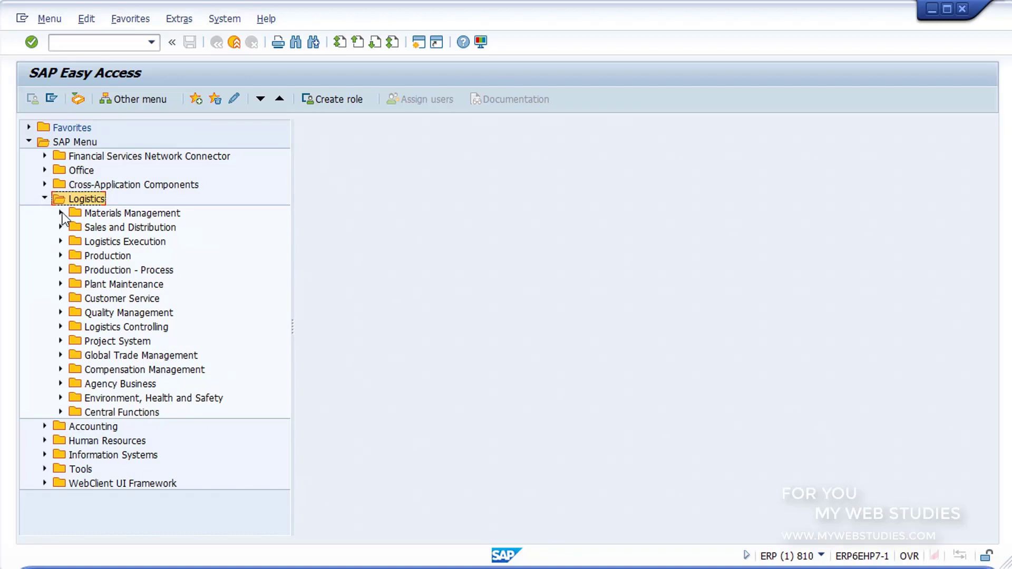
left_click(60, 213)
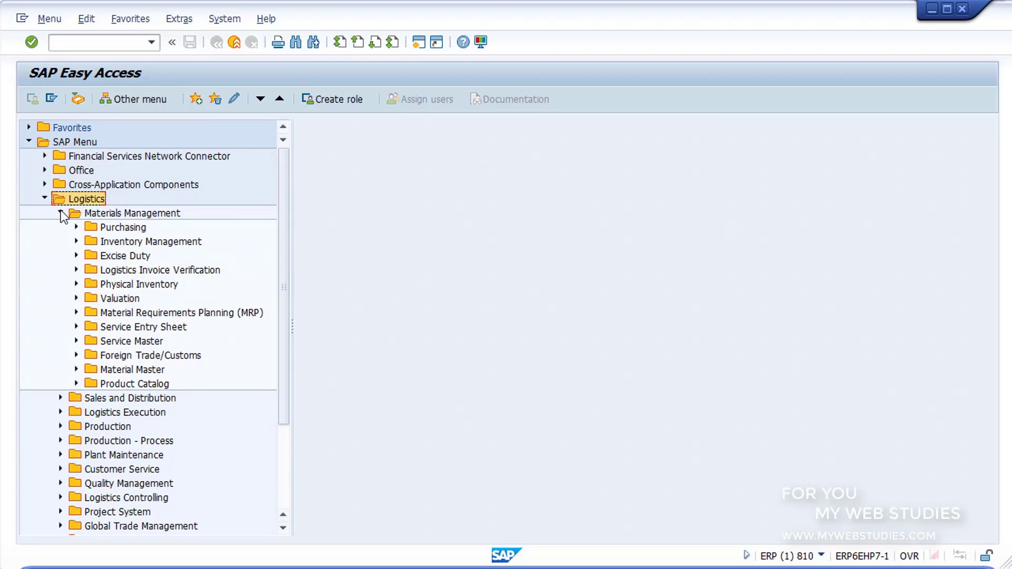
left_click(92, 229)
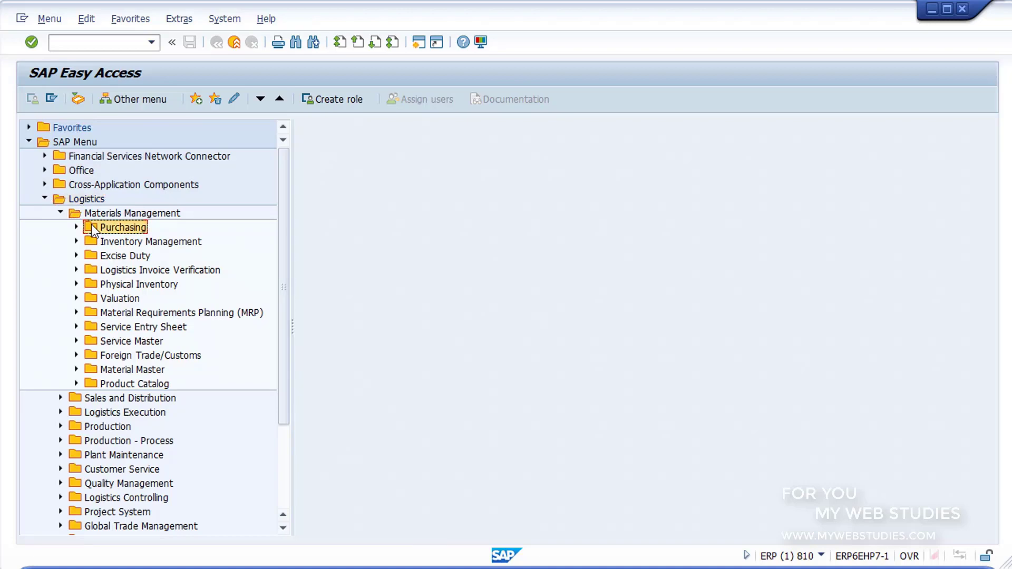
left_click(106, 242)
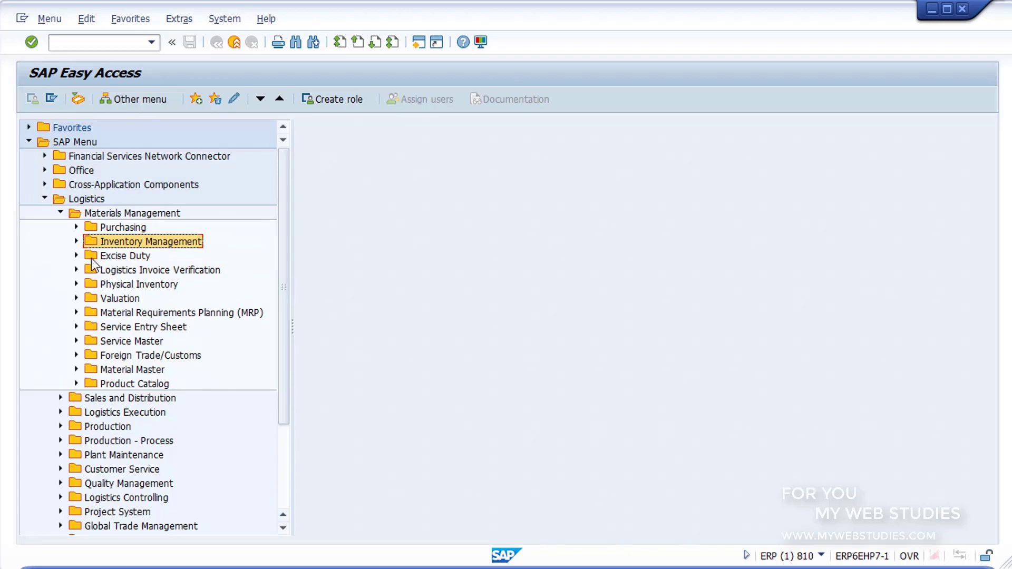
left_click(91, 258)
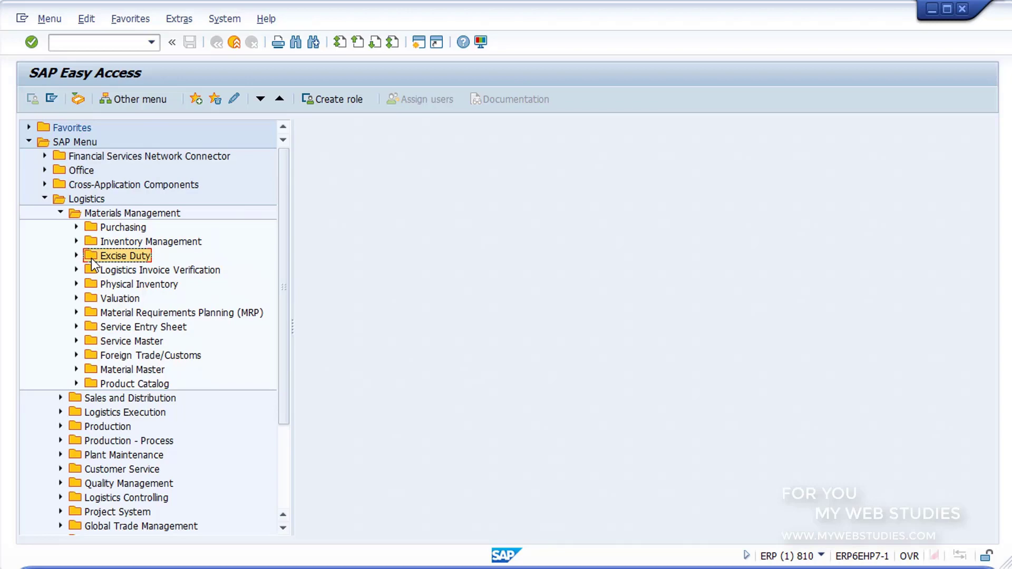
left_click(90, 287)
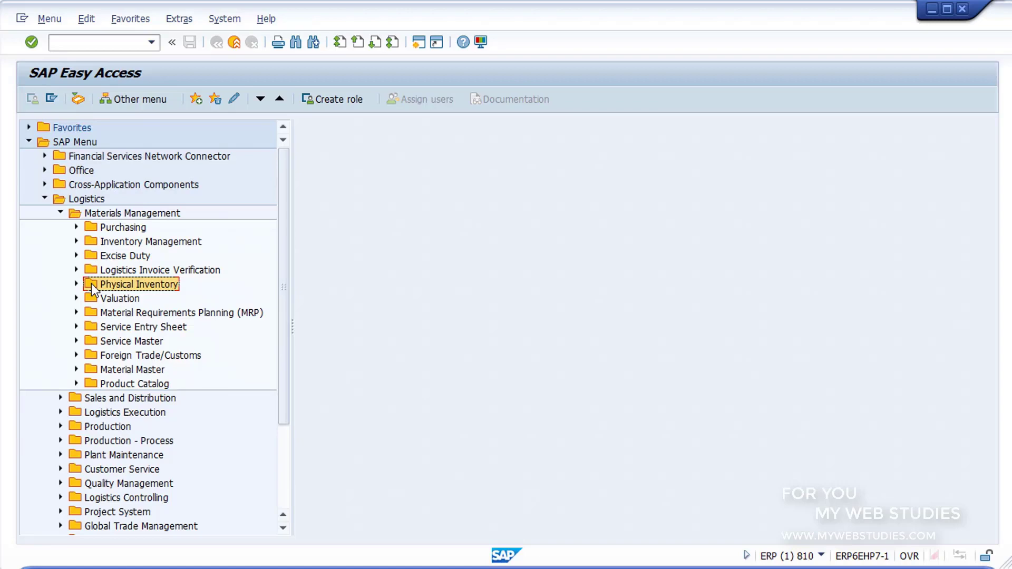
left_click(61, 213)
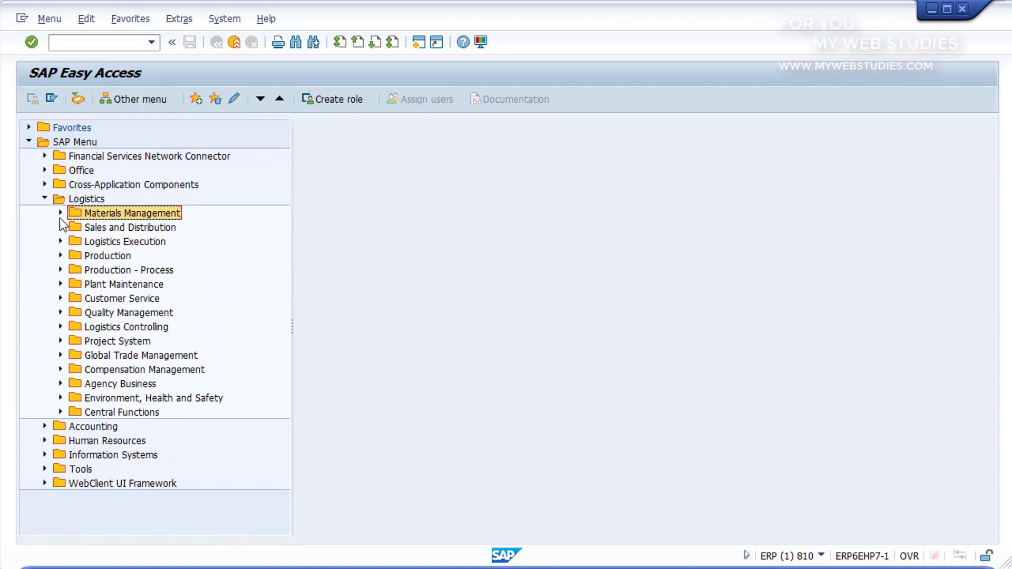
- Expand Sales and Distribution and browse its Master Data, Sales Support and Sales folders
left_click(60, 228)
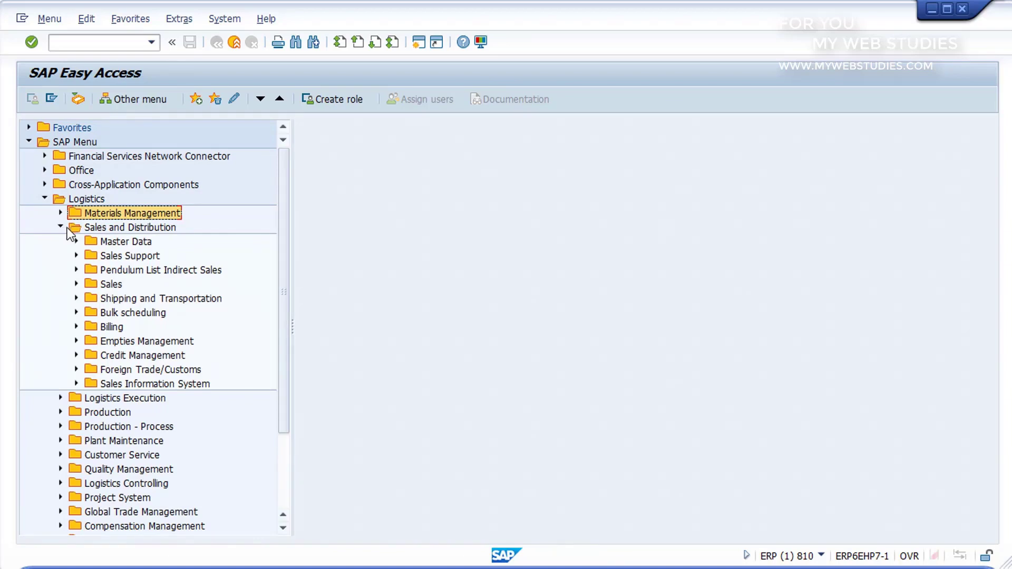
left_click(93, 243)
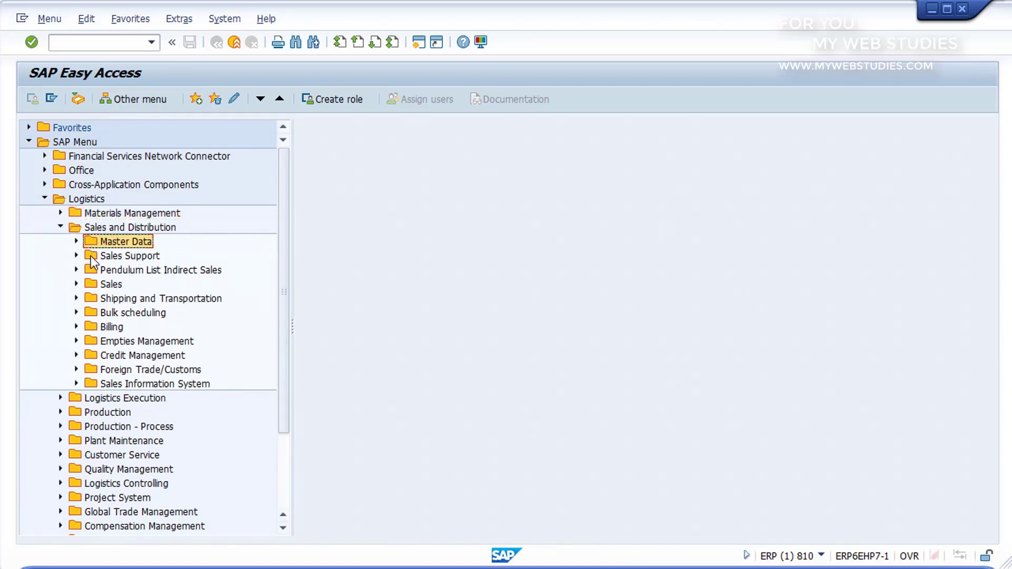
left_click(91, 257)
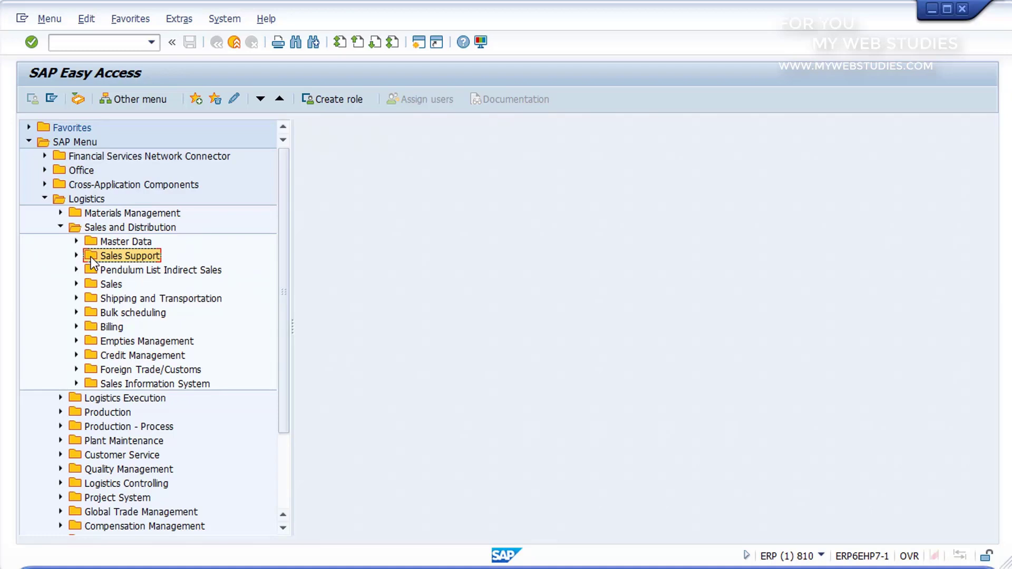
left_click(90, 284)
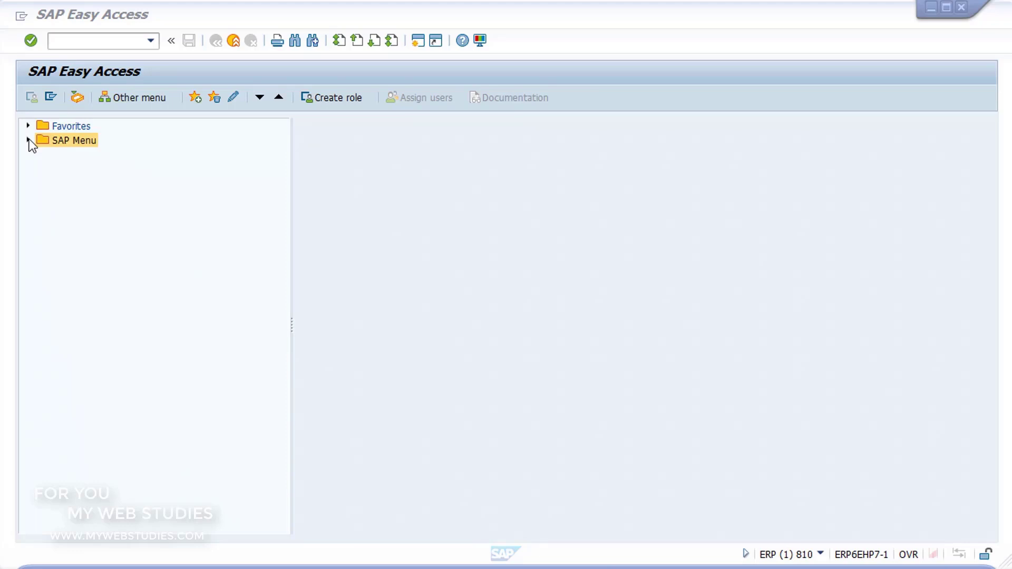
- Expand SAP Menu > Logistics > Materials Management > Material Master
left_click(29, 141)
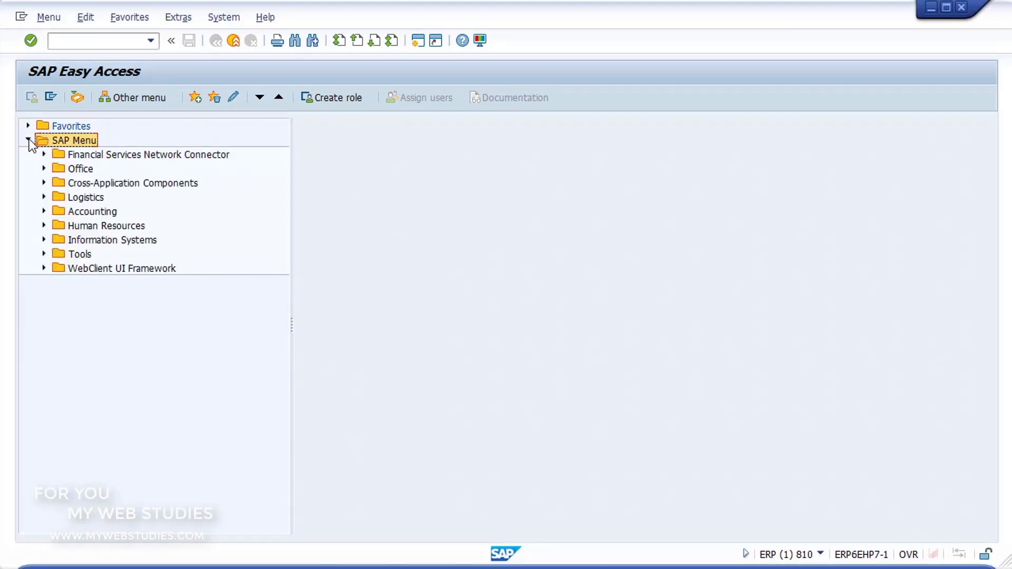
left_click(44, 197)
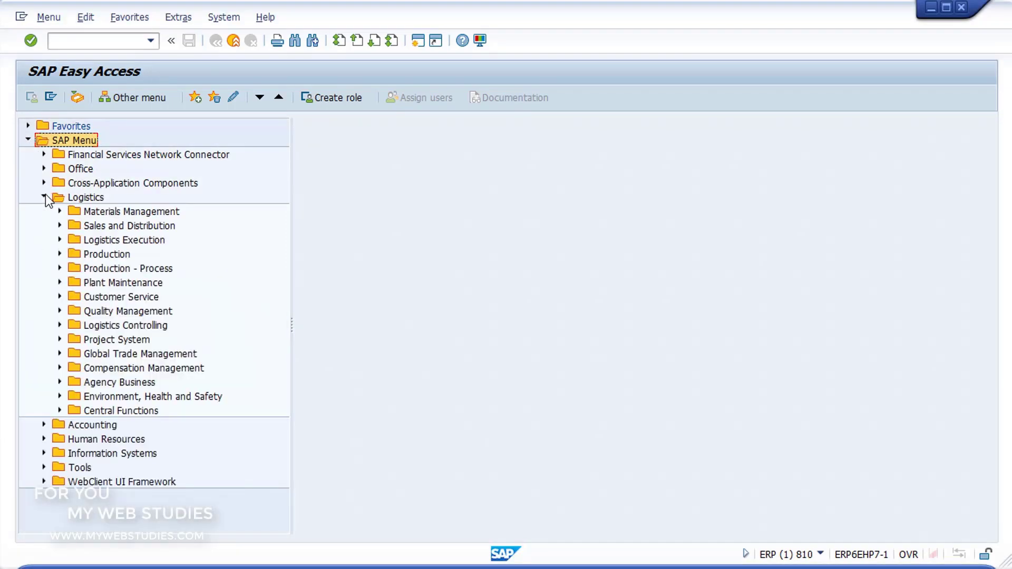
left_click(60, 211)
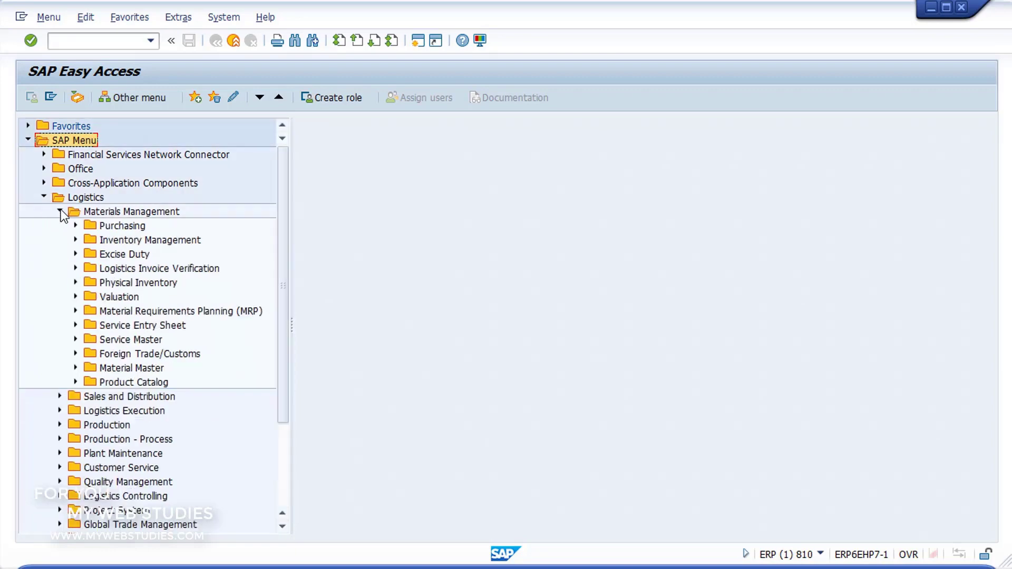
left_click(74, 367)
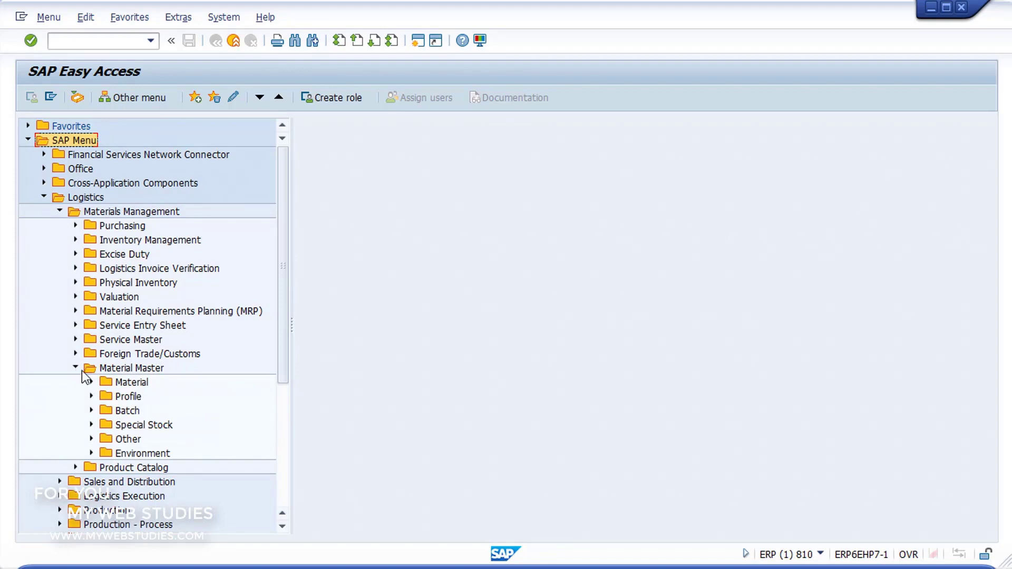
- Launch MM01 - Immediately from the Material > Create (General) menu folder
left_click(91, 383)
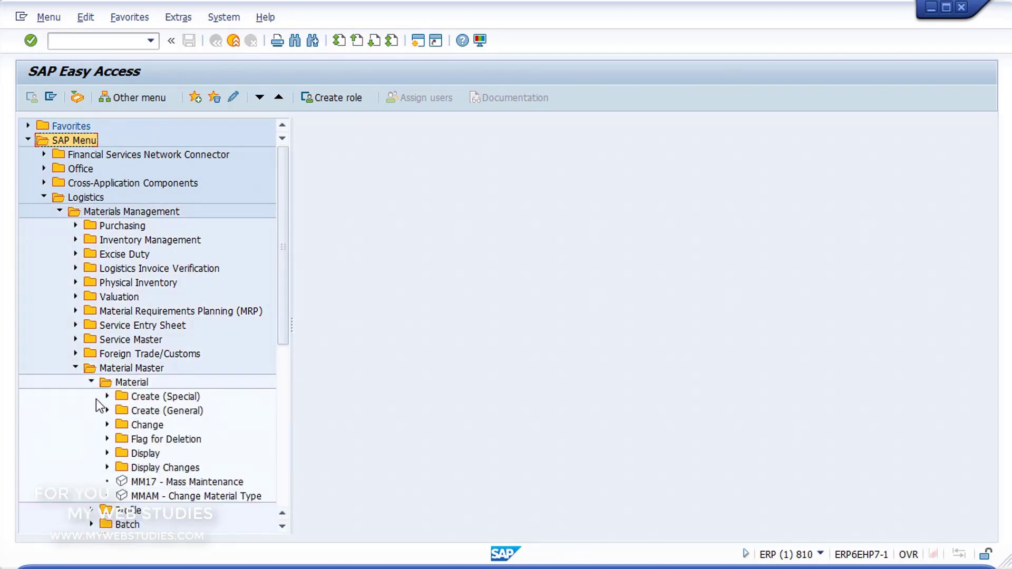
left_click(108, 411)
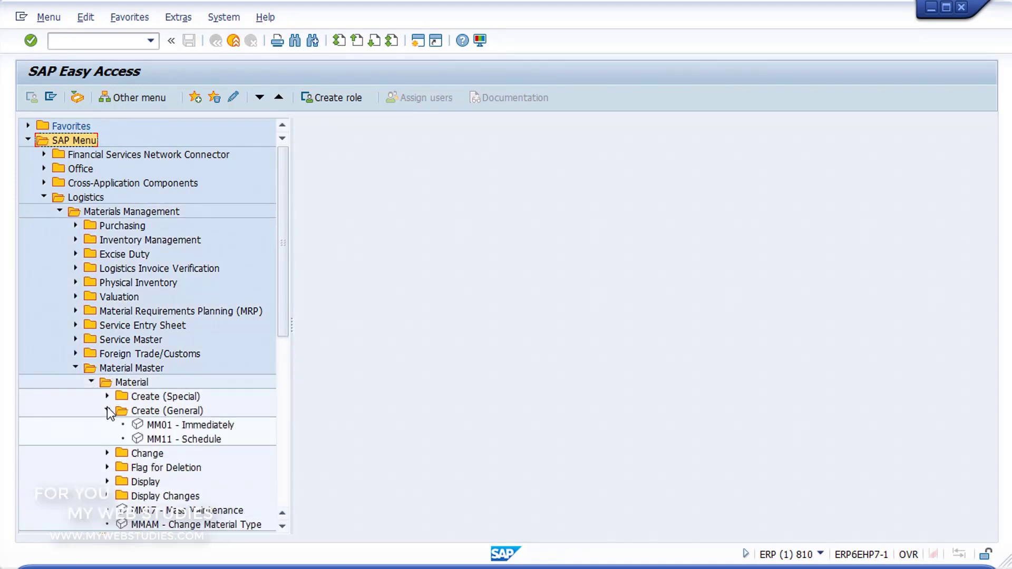
left_click(139, 427)
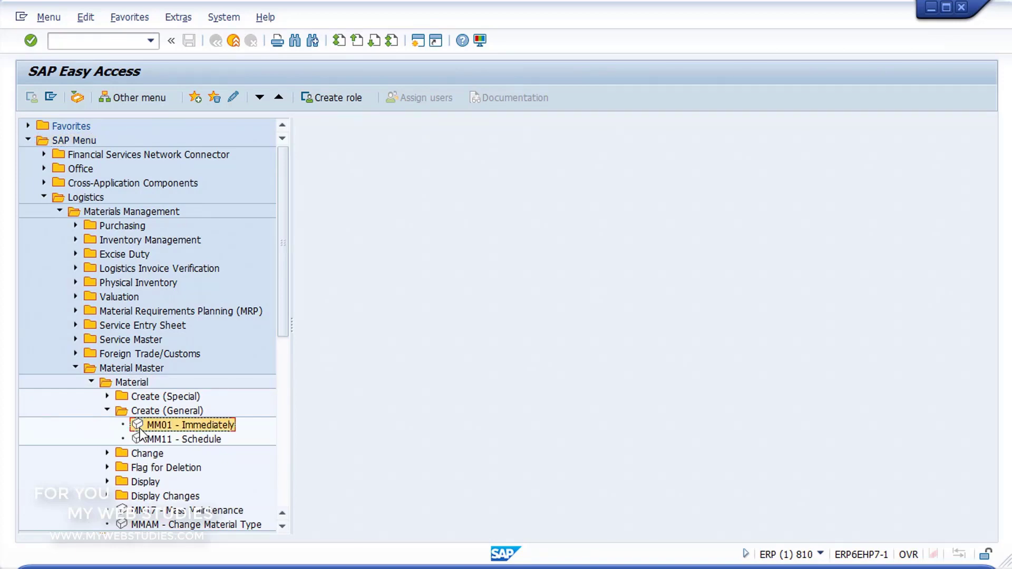
double_click(139, 427)
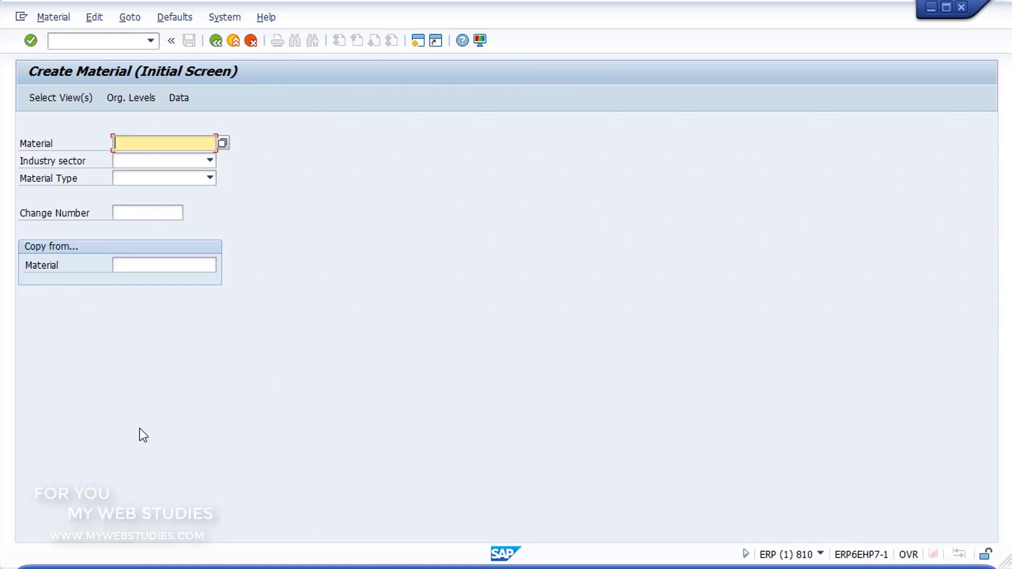
- Choose industry sector Plant engin./construction and material type Packaging, then continue to view selection
left_click(210, 162)
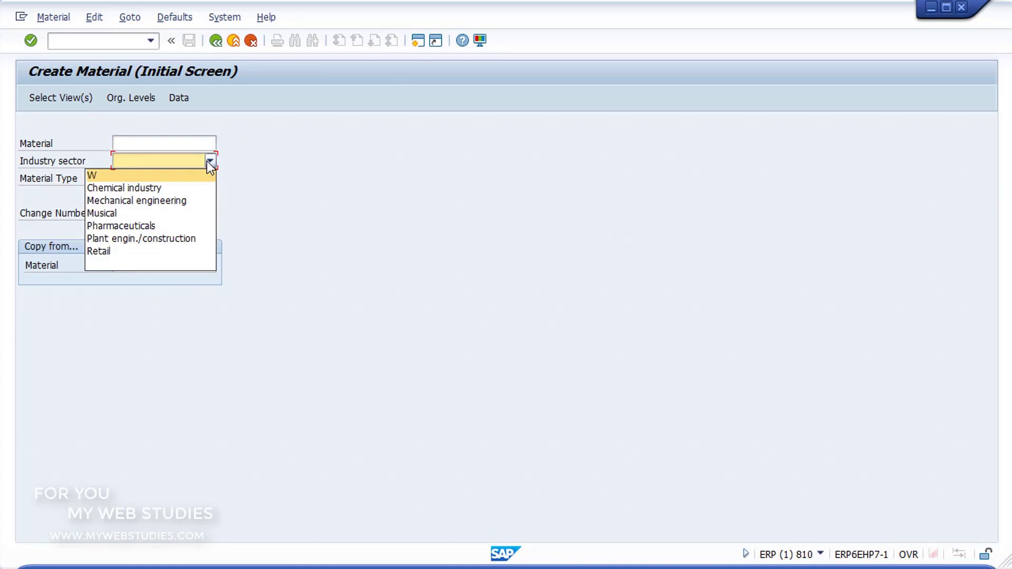
left_click(175, 239)
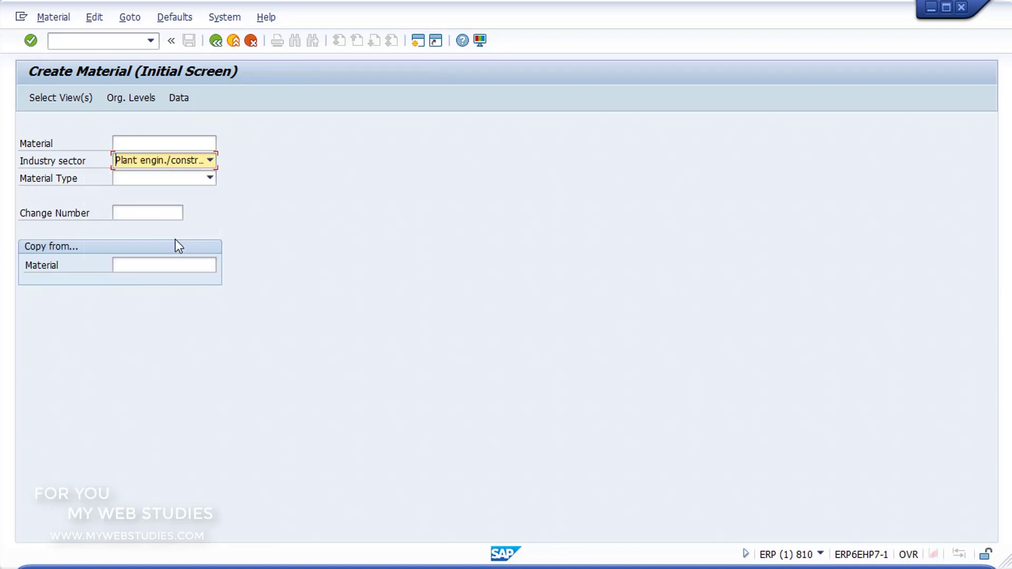
left_click(210, 179)
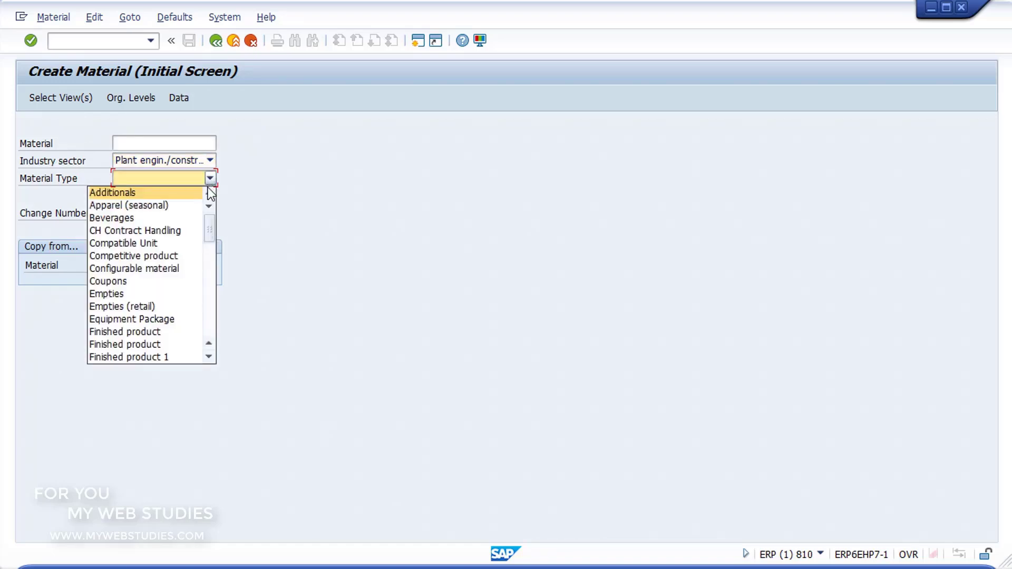
left_click_drag(208, 223, 216, 278)
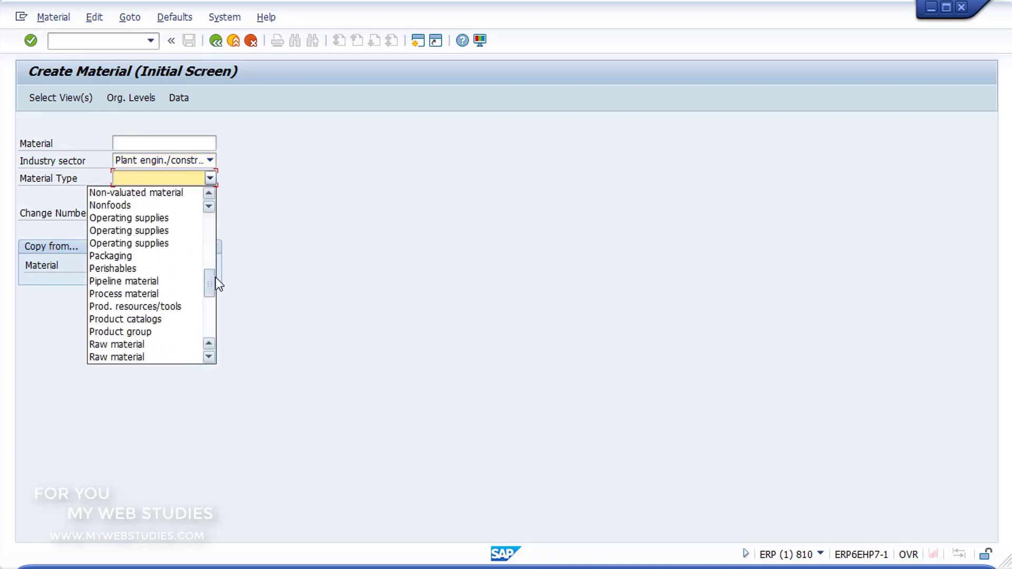
left_click(141, 254)
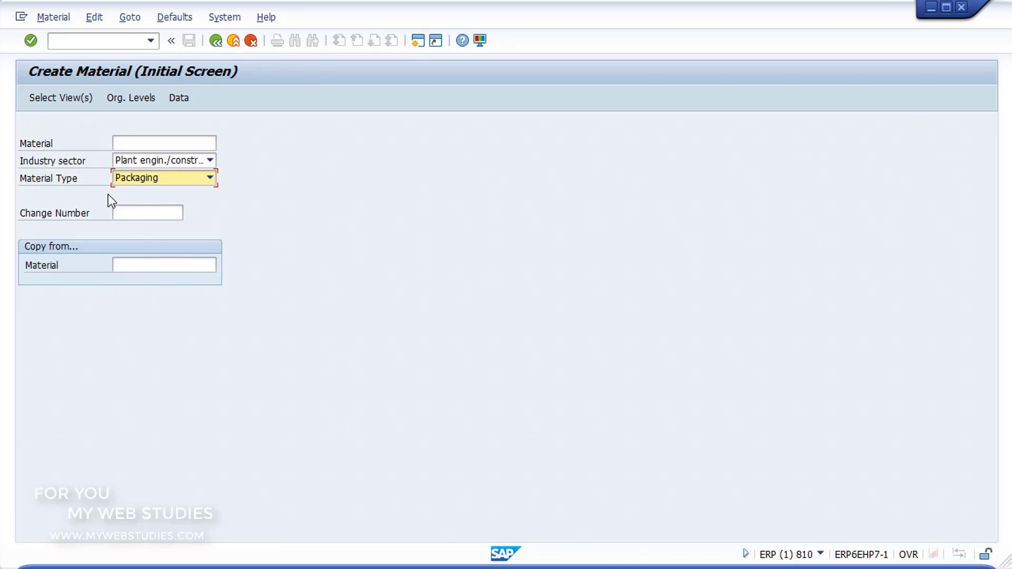
left_click(30, 46)
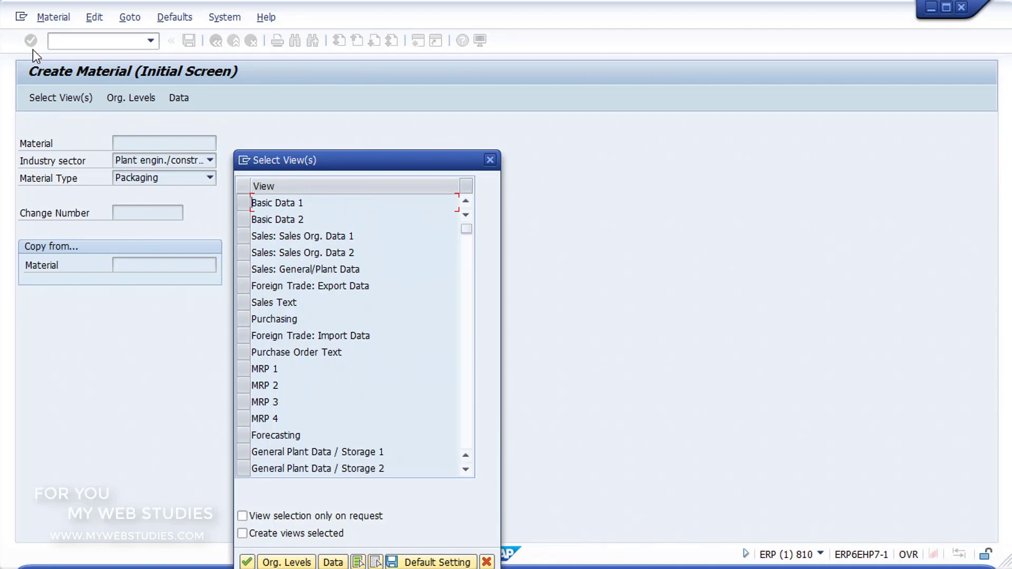
- Select the Basic Data 1, Purchasing and Accounting 1 views and confirm them
left_click(243, 203)
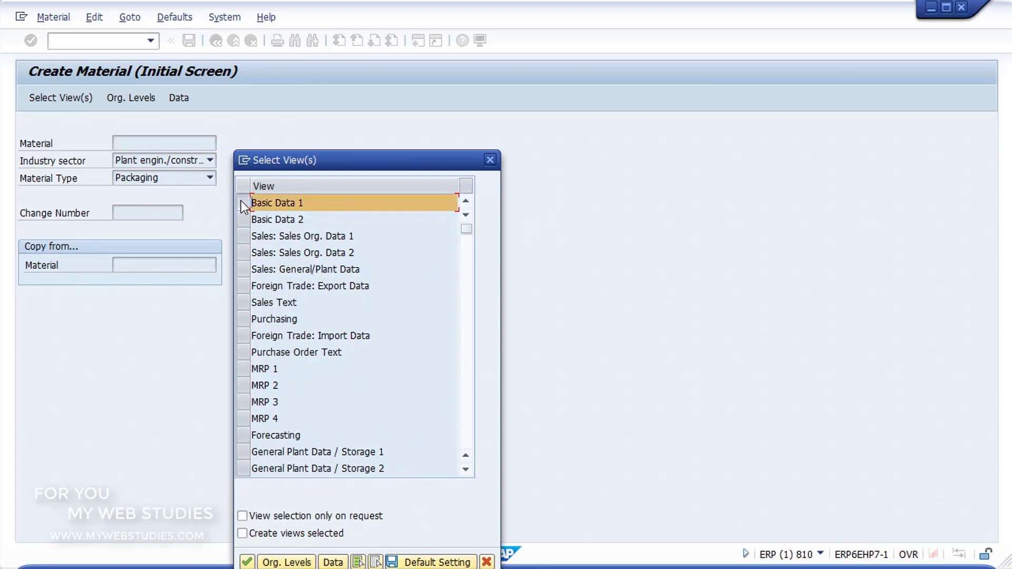
left_click(243, 319)
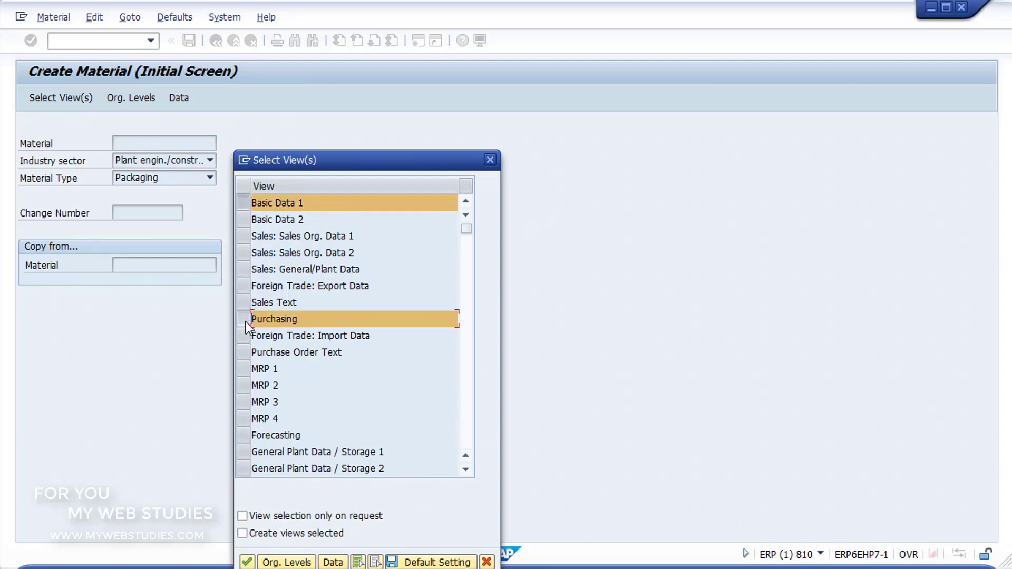
scroll(246, 324, "down", 2)
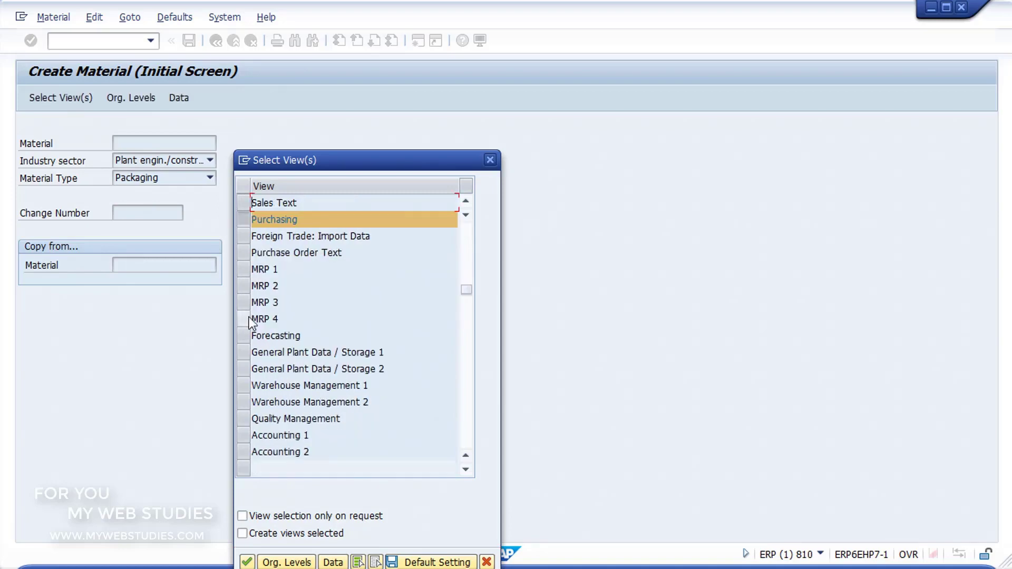
left_click(244, 435)
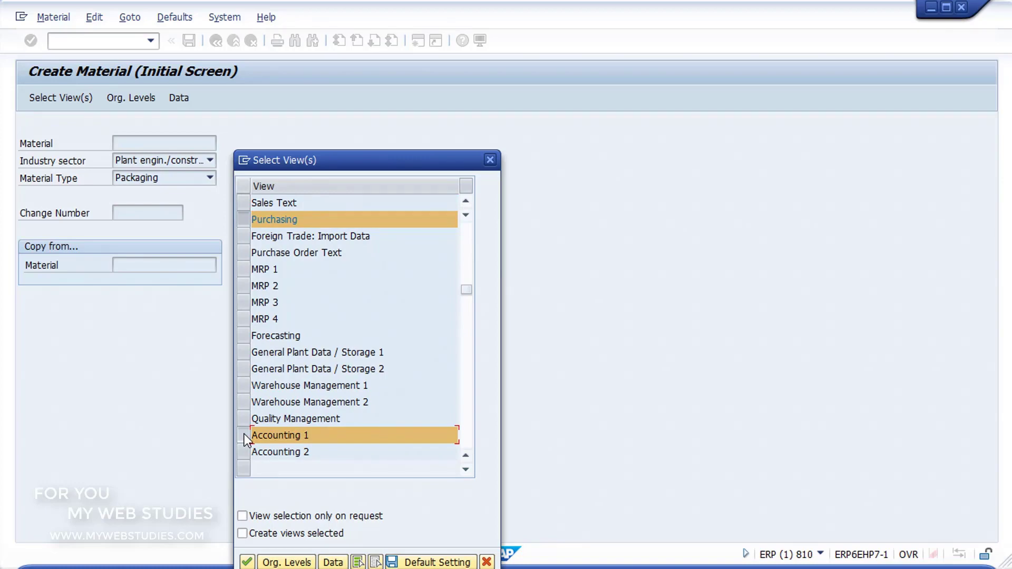
left_click(251, 562)
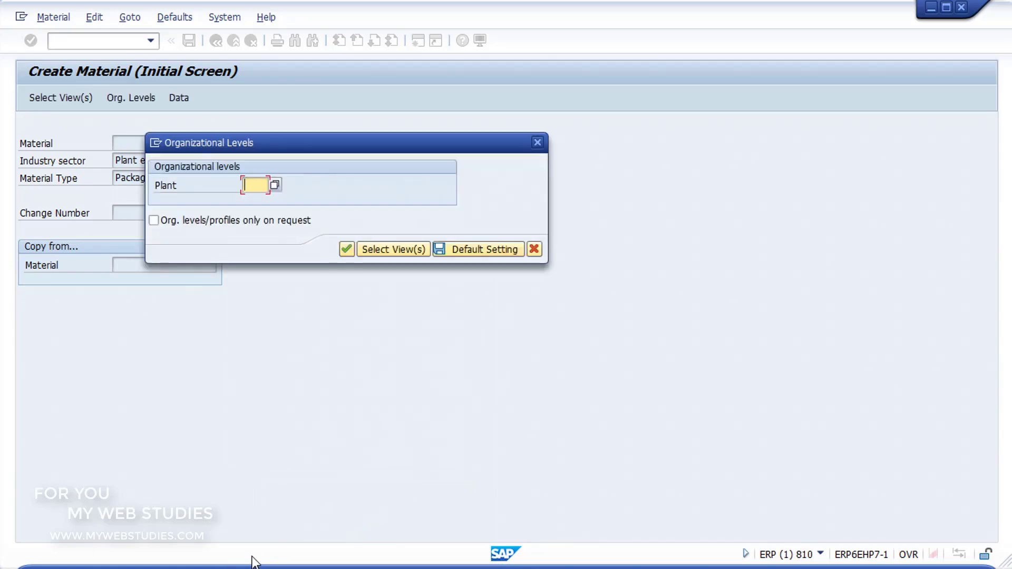
- Assign plant 13C1 CENTRO PRODUCCION 1 as the organizational level and continue
left_click(275, 184)
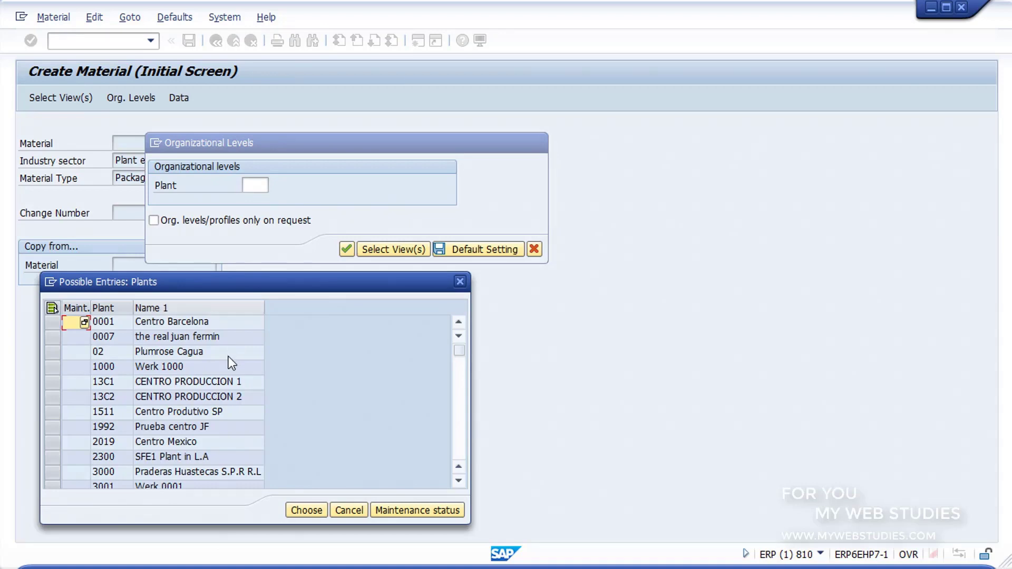
left_click(226, 381)
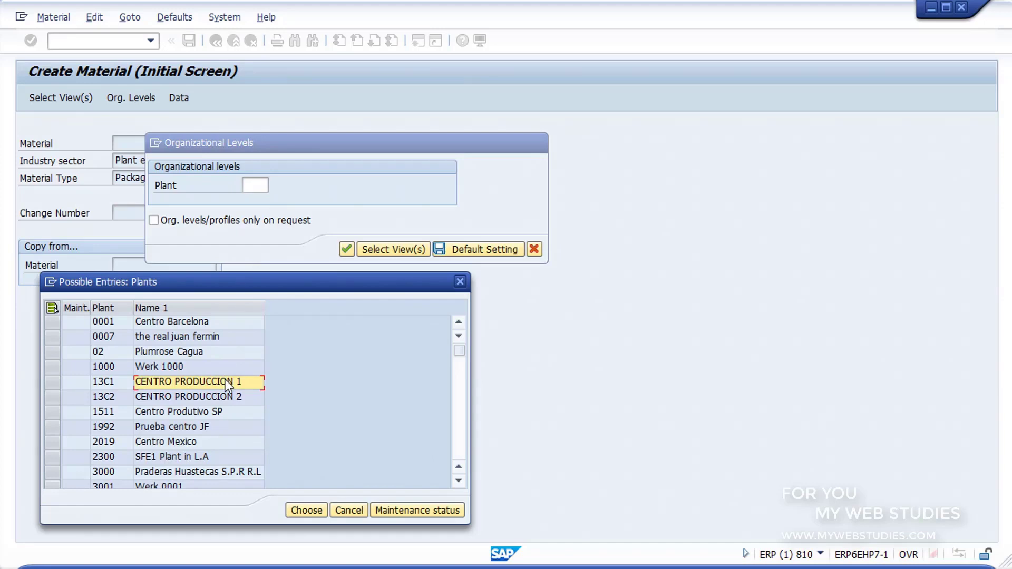
left_click(305, 511)
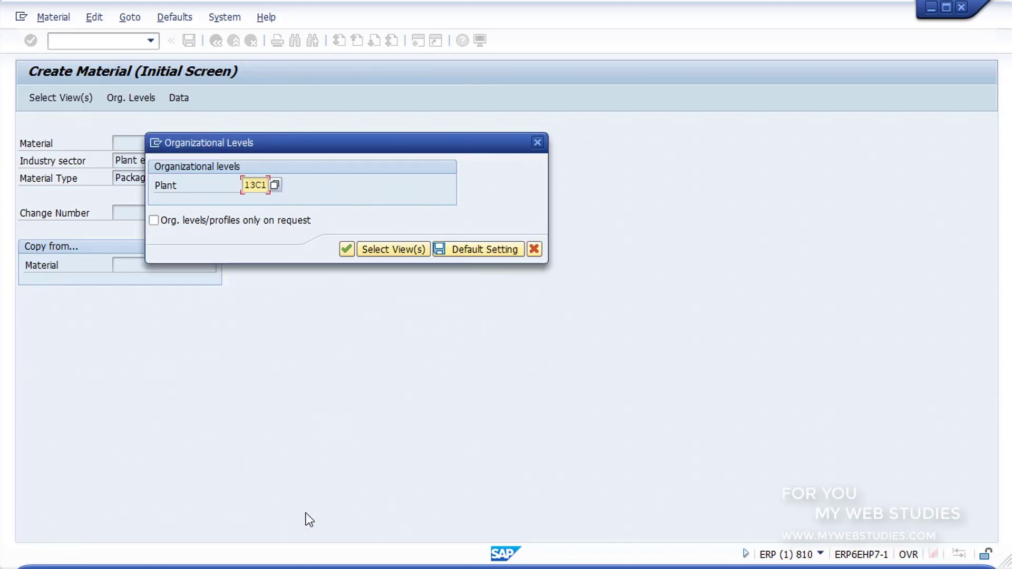
left_click(345, 247)
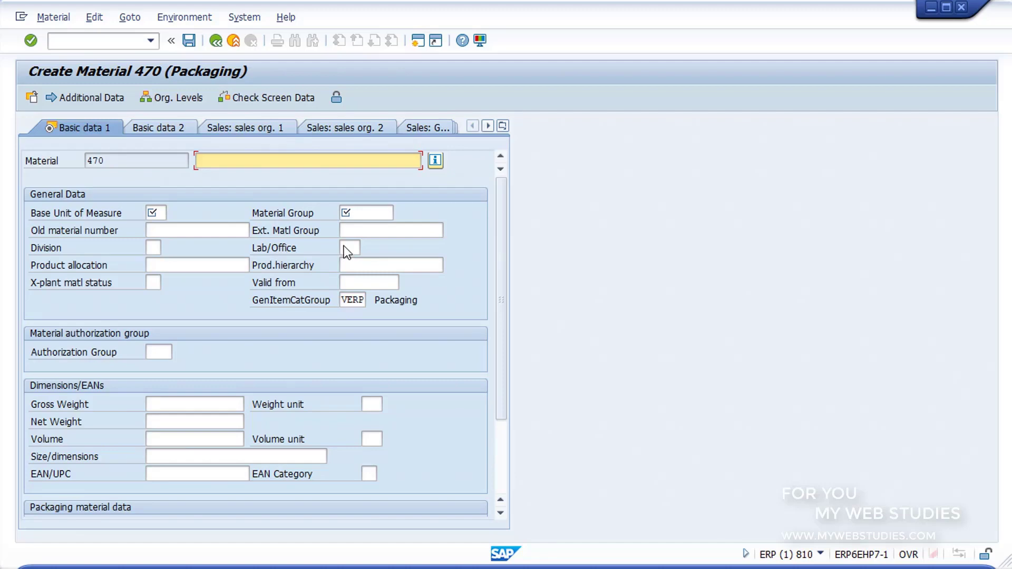
- Enter description EMBALAJE LEGERO and base unit of measure UN (Unidad)
type("EMBALAJE LEGERO")
left_click(153, 214)
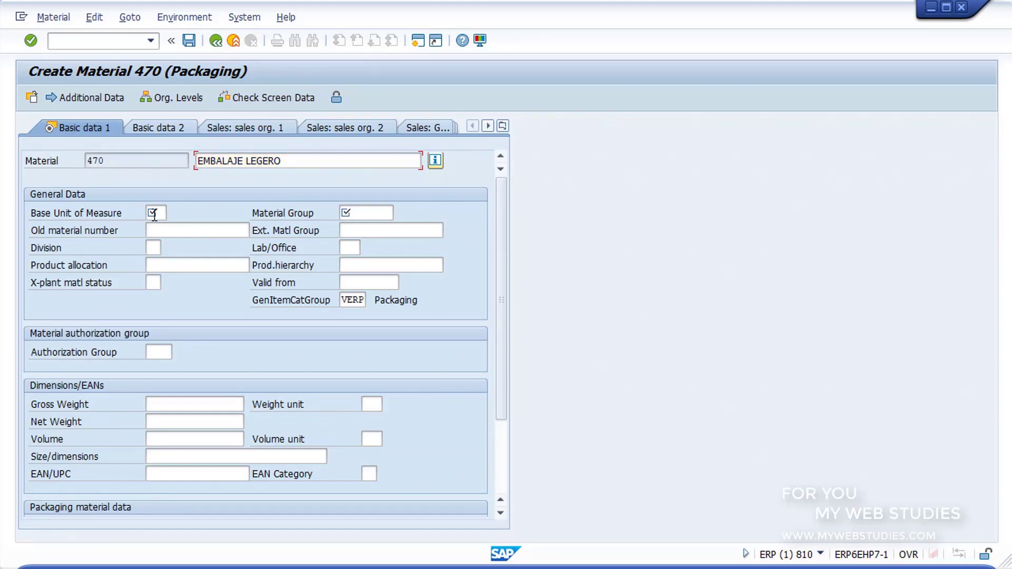
left_click(154, 214)
left_click(172, 213)
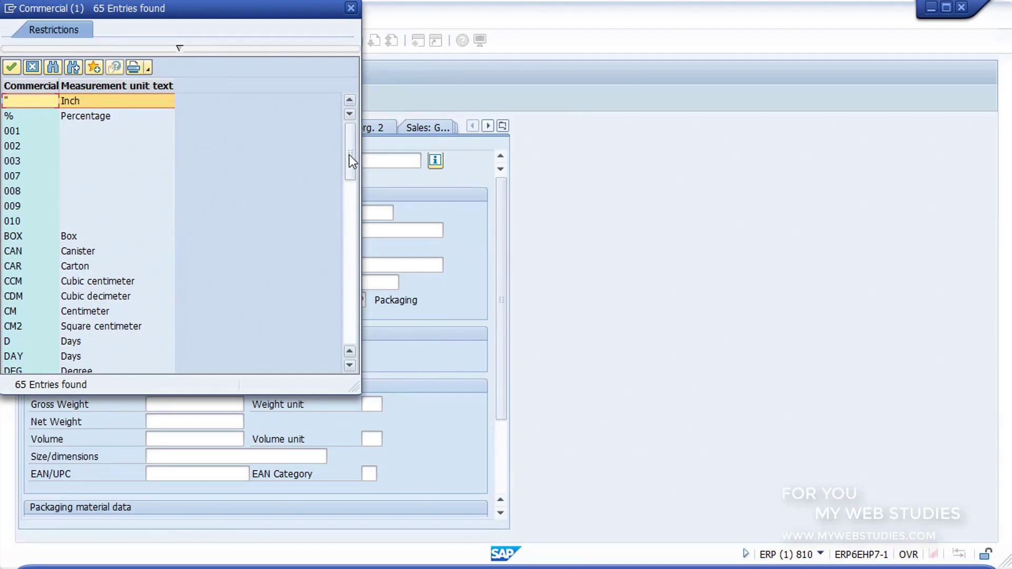
left_click_drag(349, 153, 350, 336)
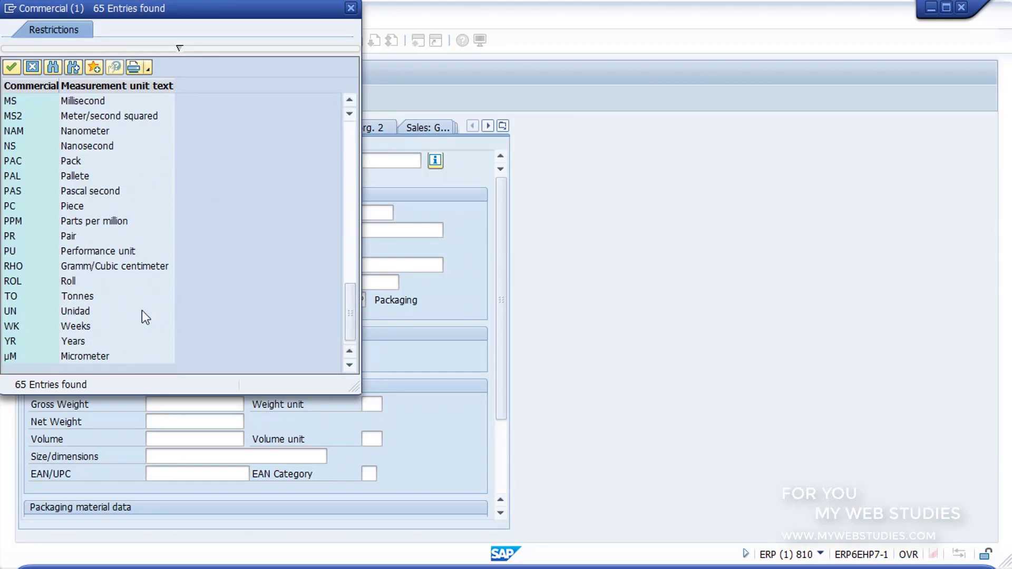
double_click(83, 310)
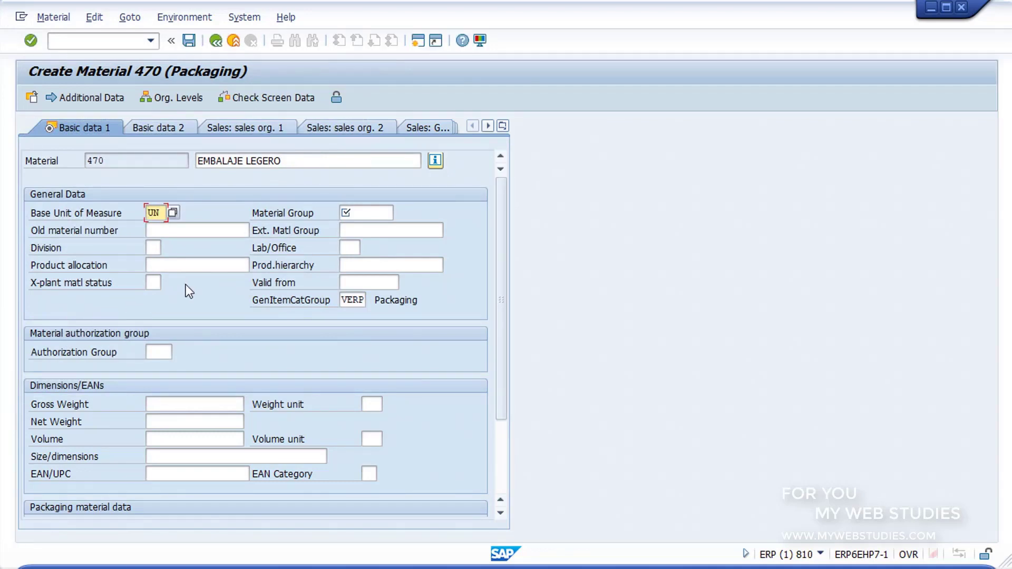
left_click(362, 215)
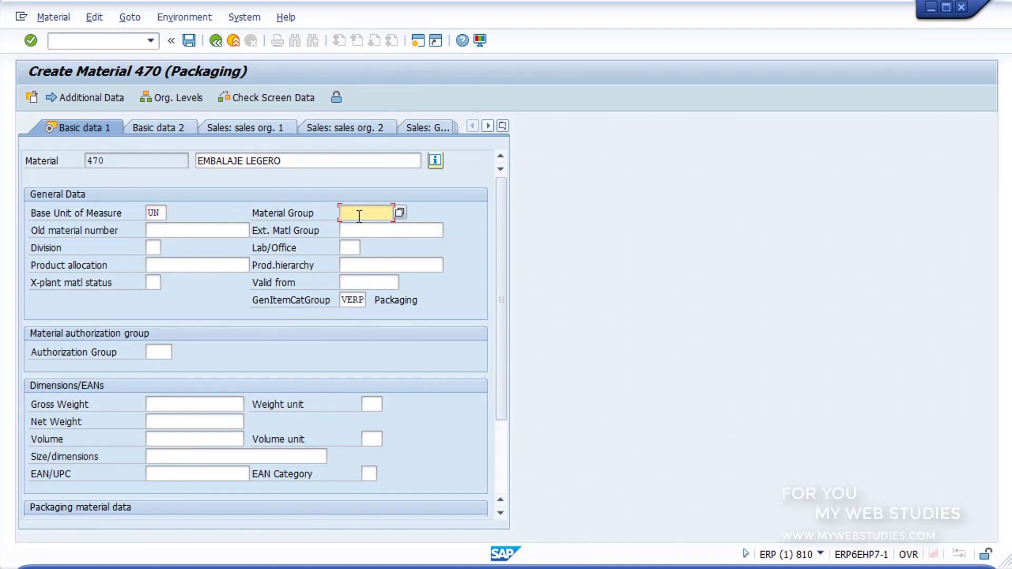
- Set material group 00101 and division 00 (Cross-division) from their value lists
left_click(400, 212)
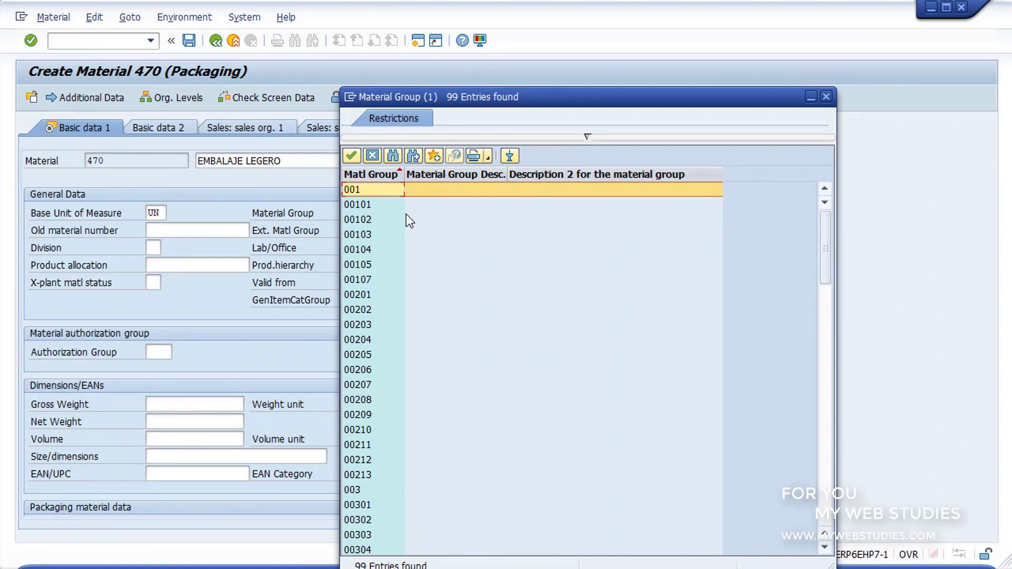
double_click(385, 204)
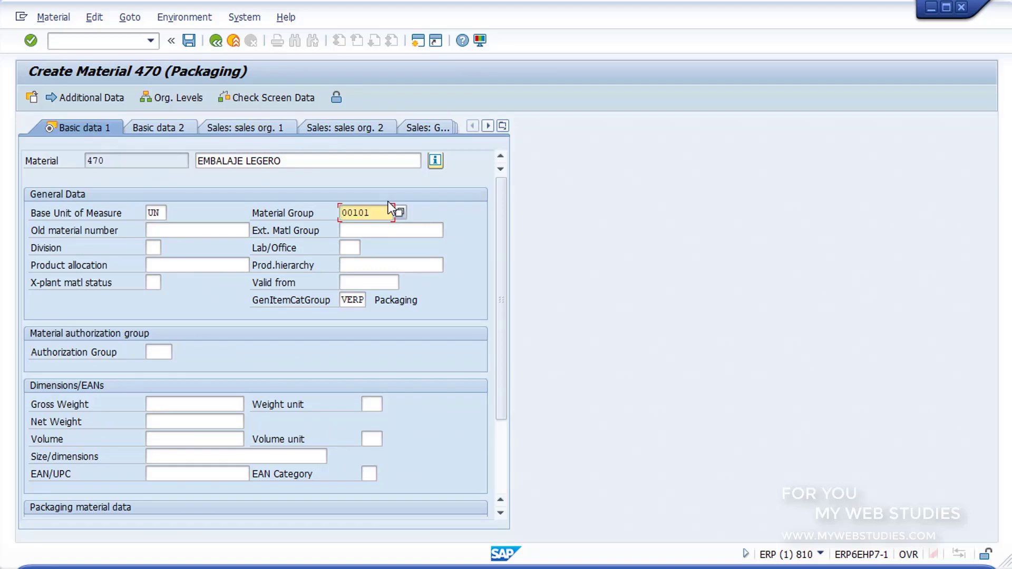
left_click(158, 247)
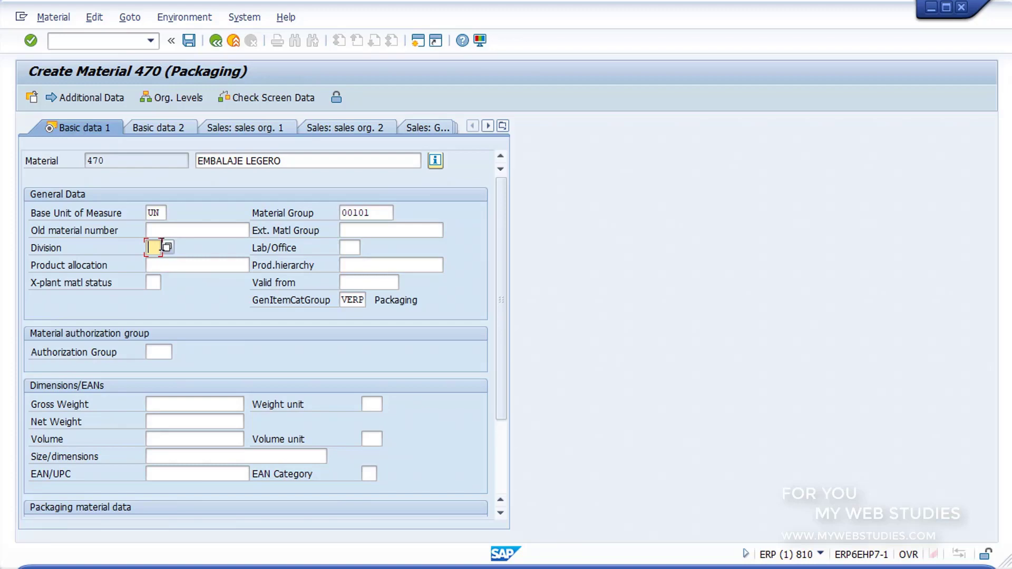
left_click(166, 245)
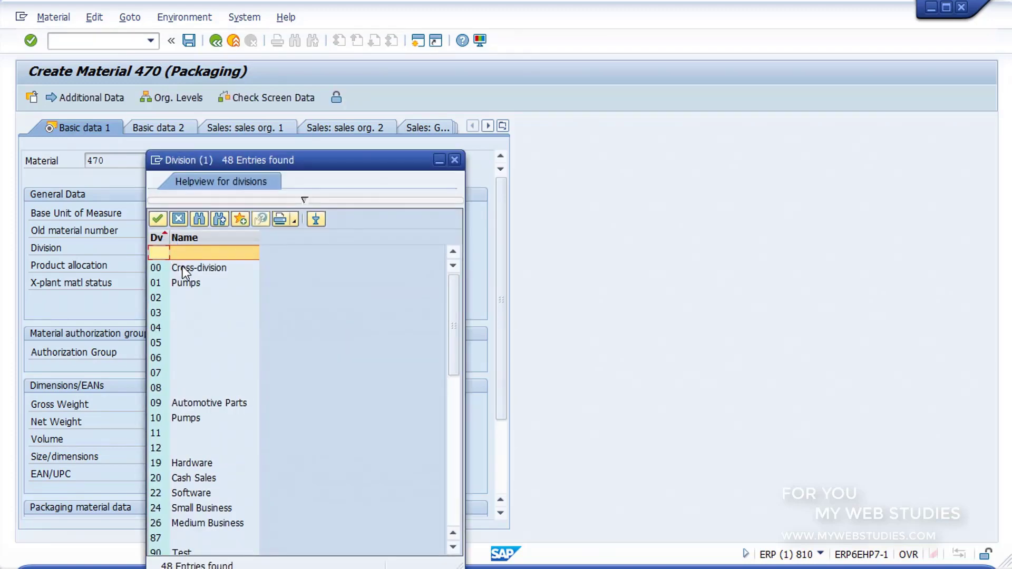
double_click(183, 267)
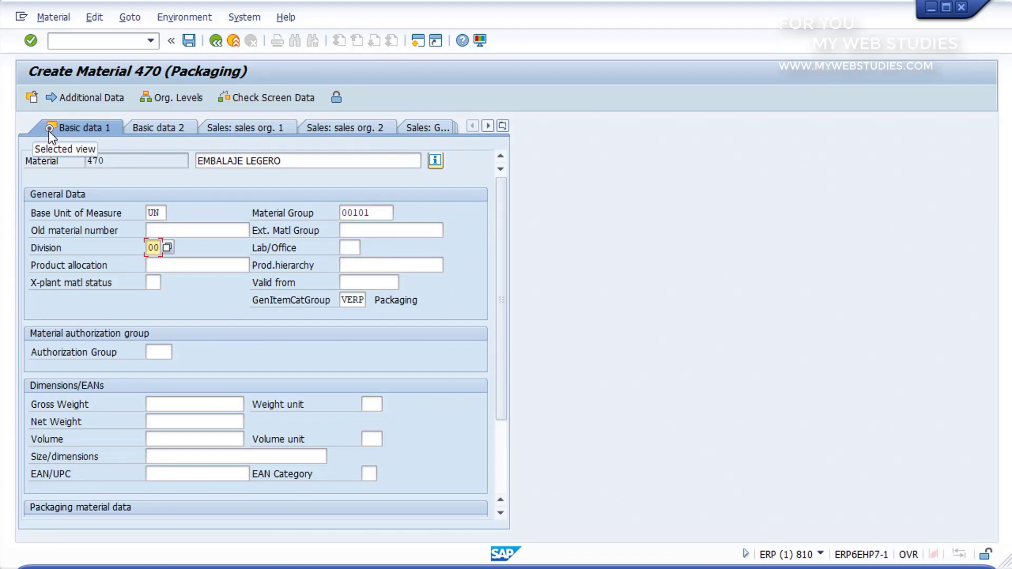
- On the Purchasing view, set purchasing group EC1 (Compras Locales)
left_click(492, 127)
left_click(492, 127)
left_click(492, 128)
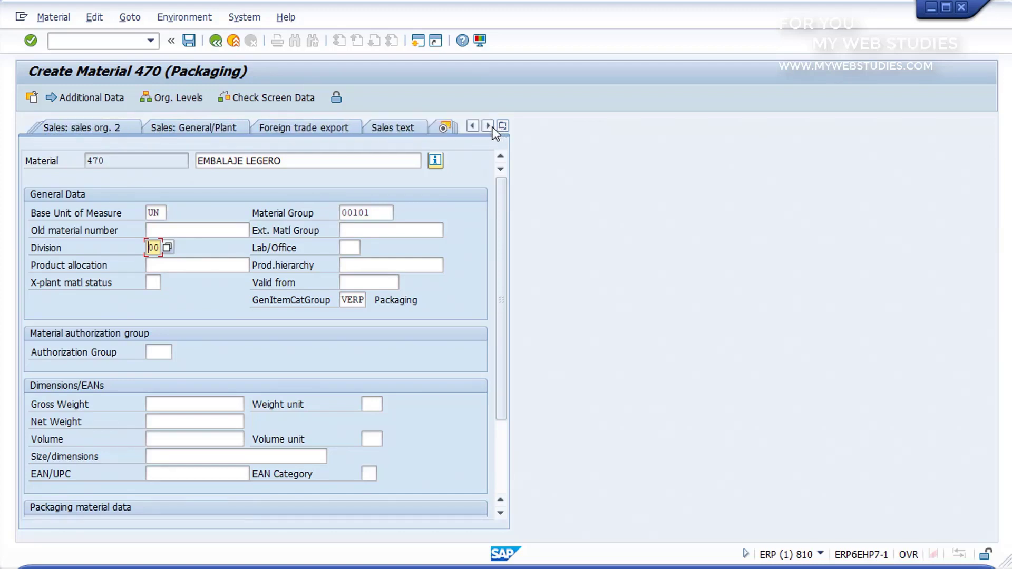
left_click(492, 128)
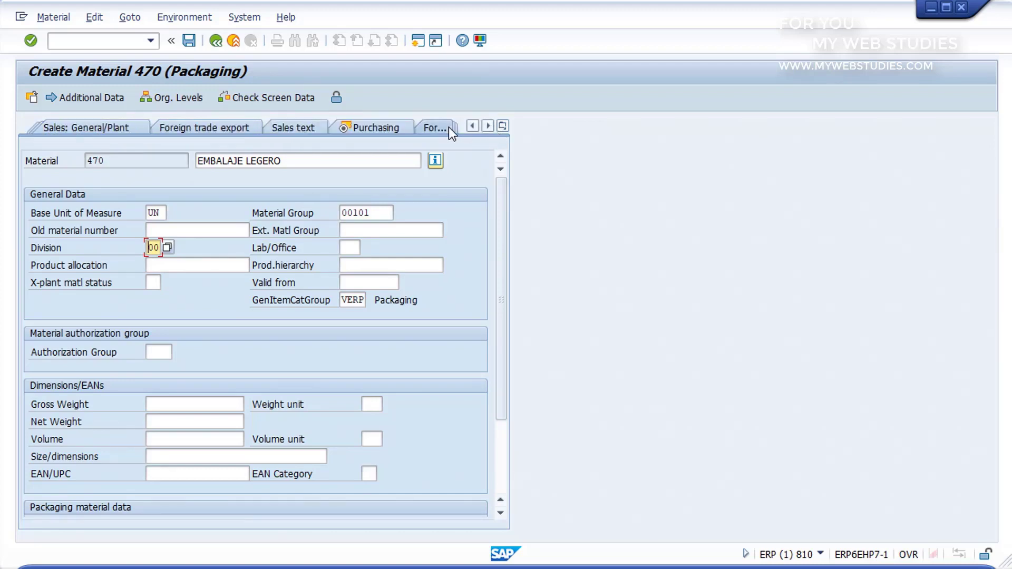
left_click(376, 130)
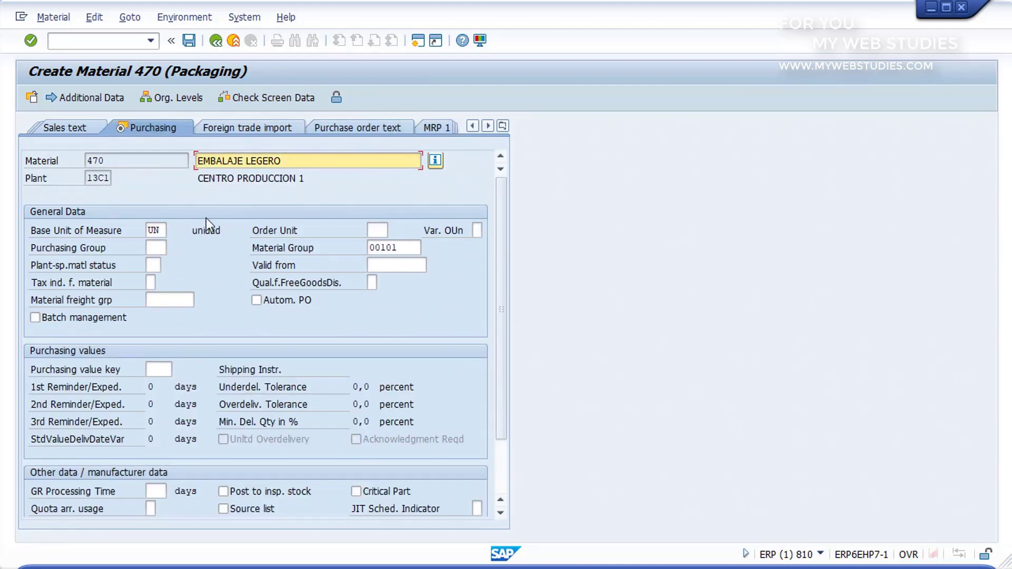
left_click(156, 246)
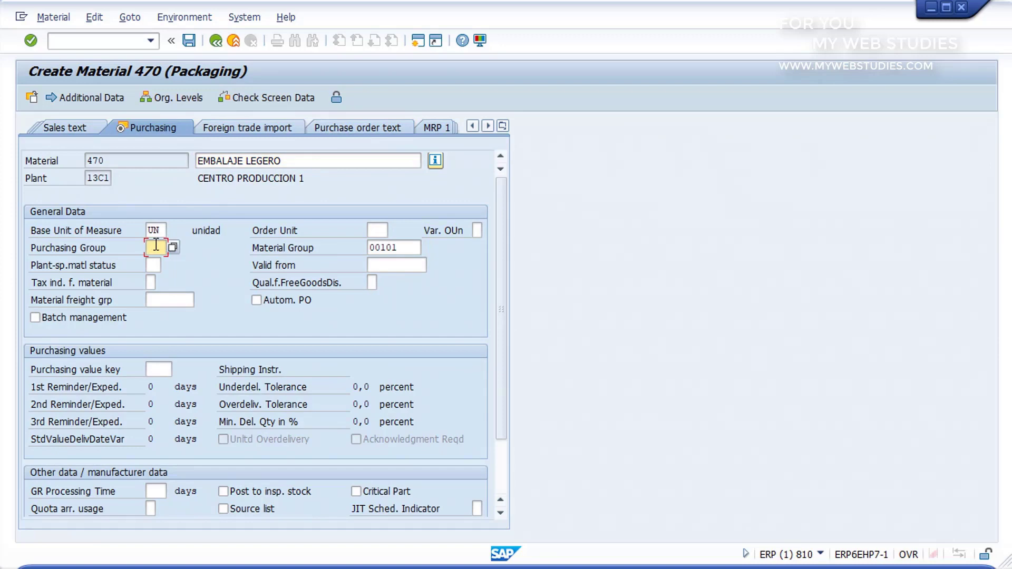
left_click(174, 248)
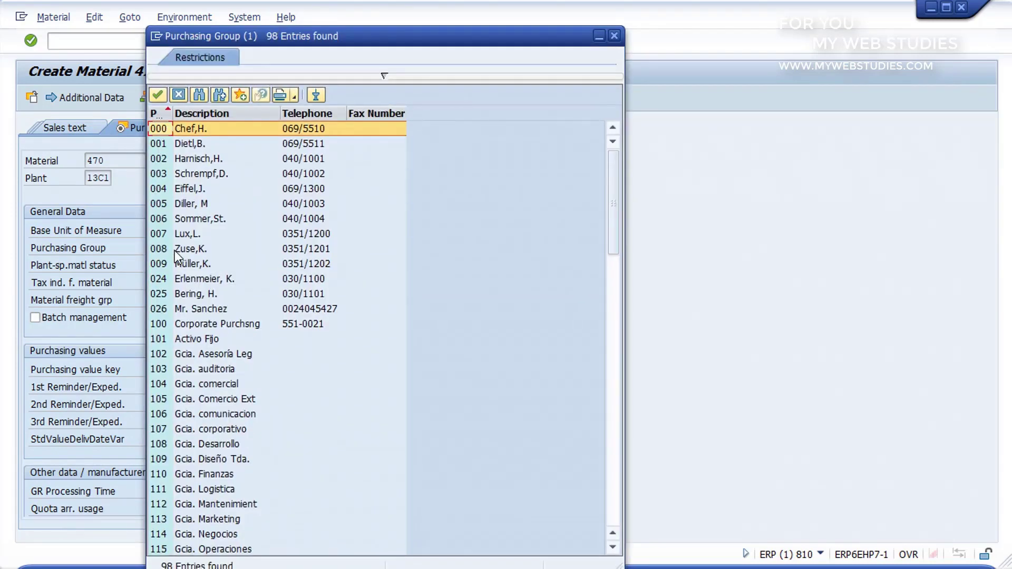
scroll(175, 251, "down", 12)
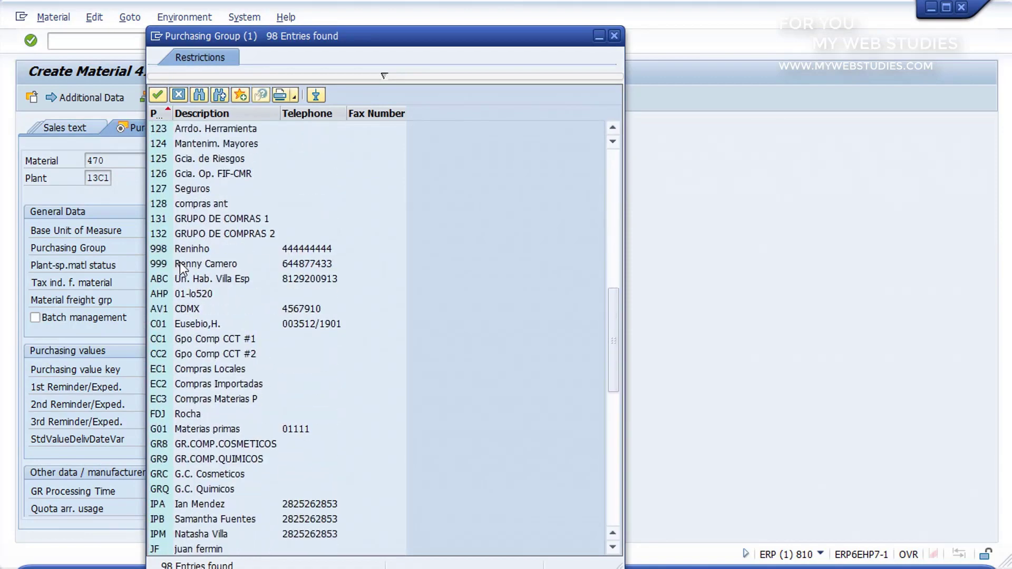
double_click(209, 369)
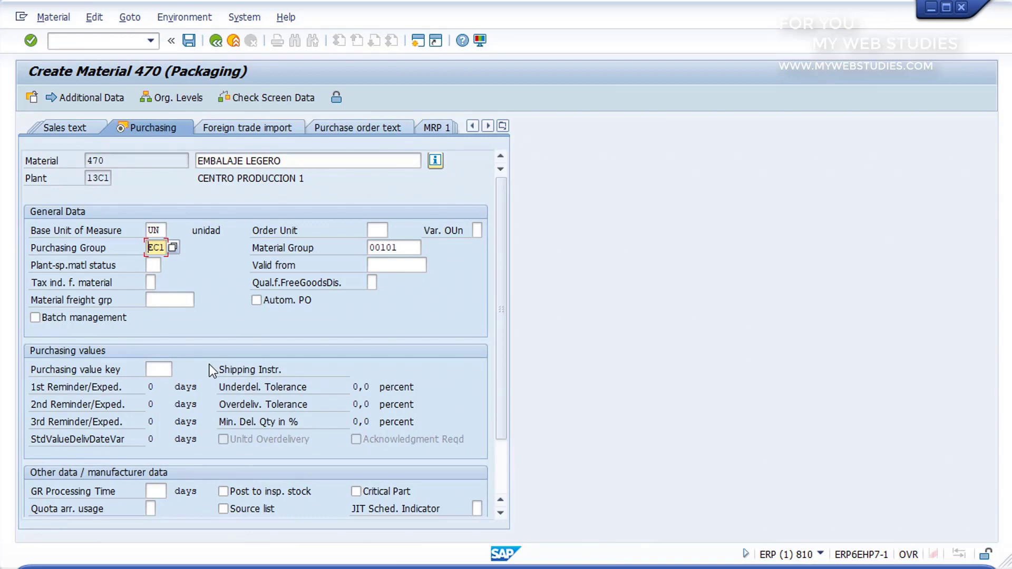
- Scroll the view tabs right to bring the Accounting views into reach
left_click(488, 126)
left_click(488, 126)
left_click(488, 126)
left_click(488, 126)
left_click(488, 125)
left_click(488, 125)
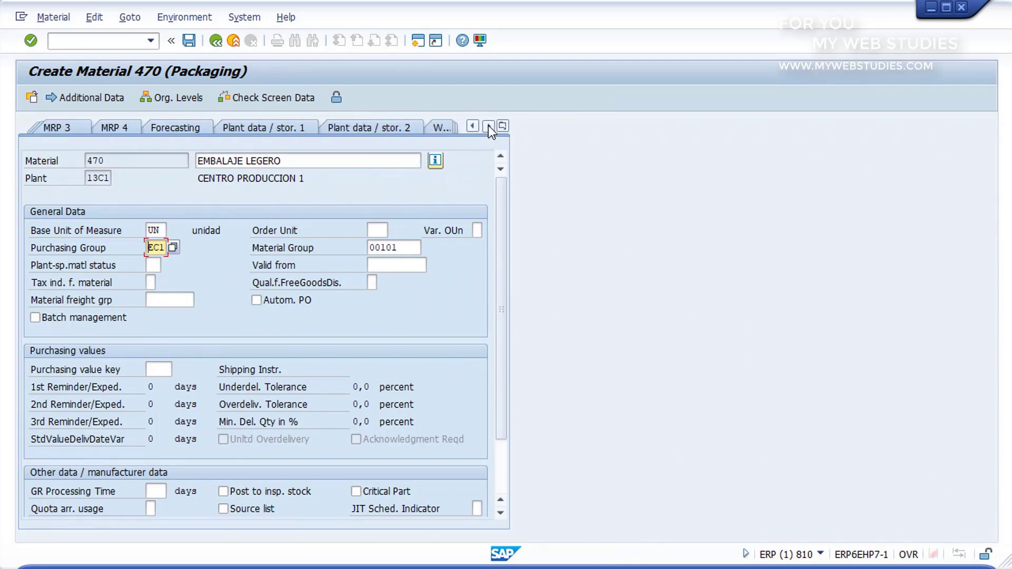
left_click(488, 125)
left_click(488, 126)
left_click(488, 125)
left_click(488, 125)
left_click(488, 125)
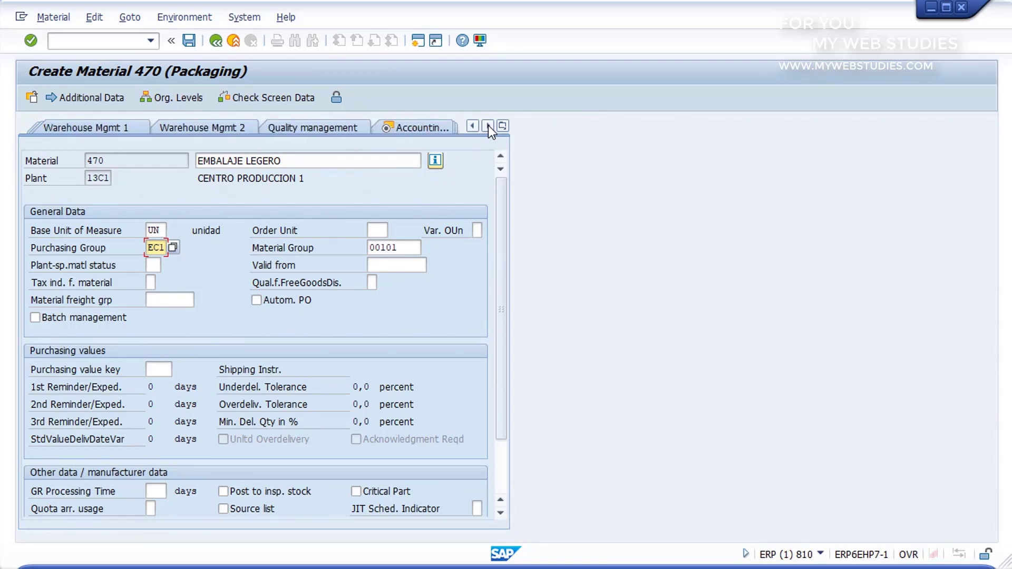
left_click(488, 126)
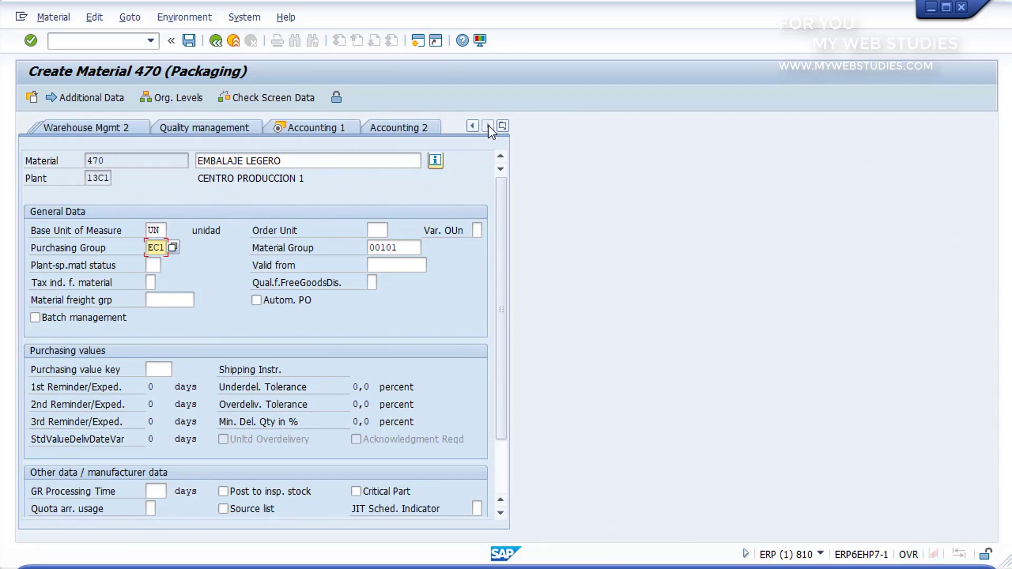
- On the Accounting 1 view, set price control to S (Standard price)
left_click(314, 128)
left_click(313, 128)
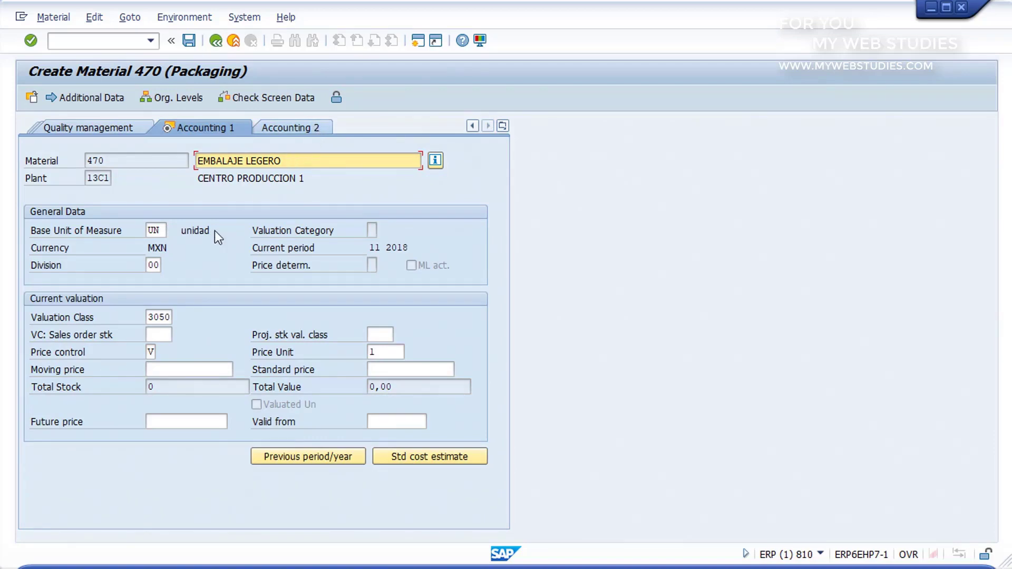
left_click(150, 352)
type("M")
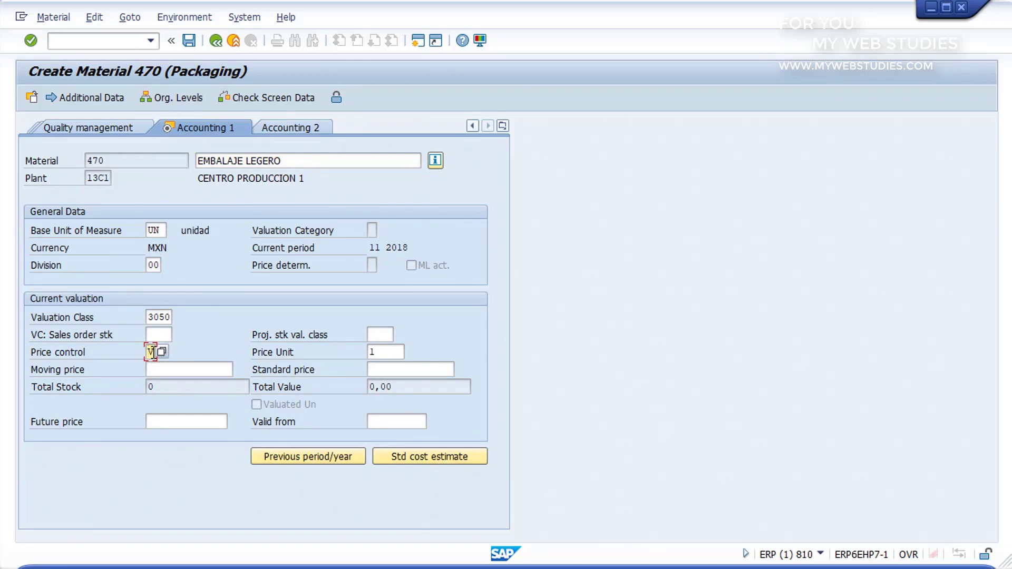
left_click(159, 350)
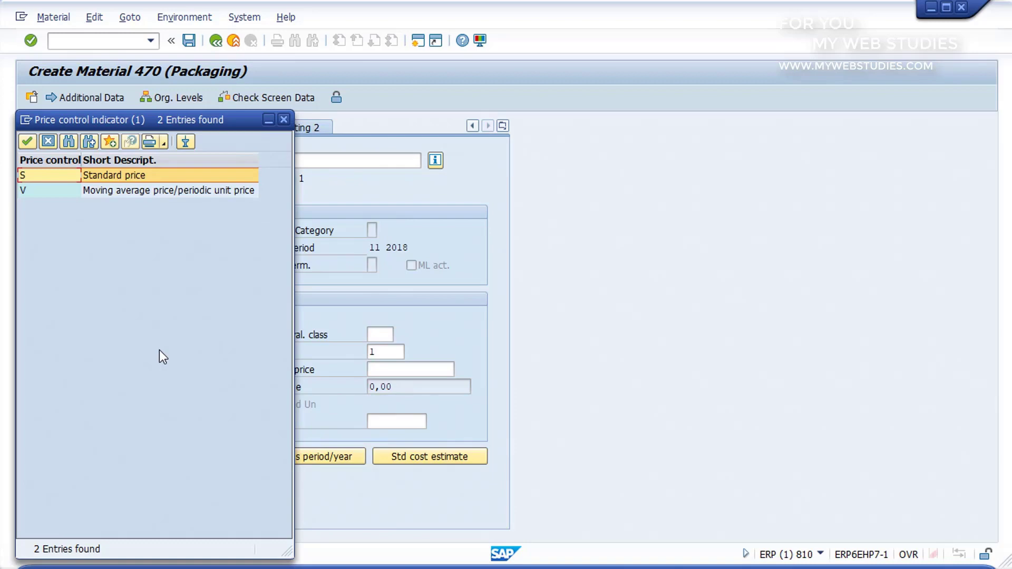
double_click(127, 173)
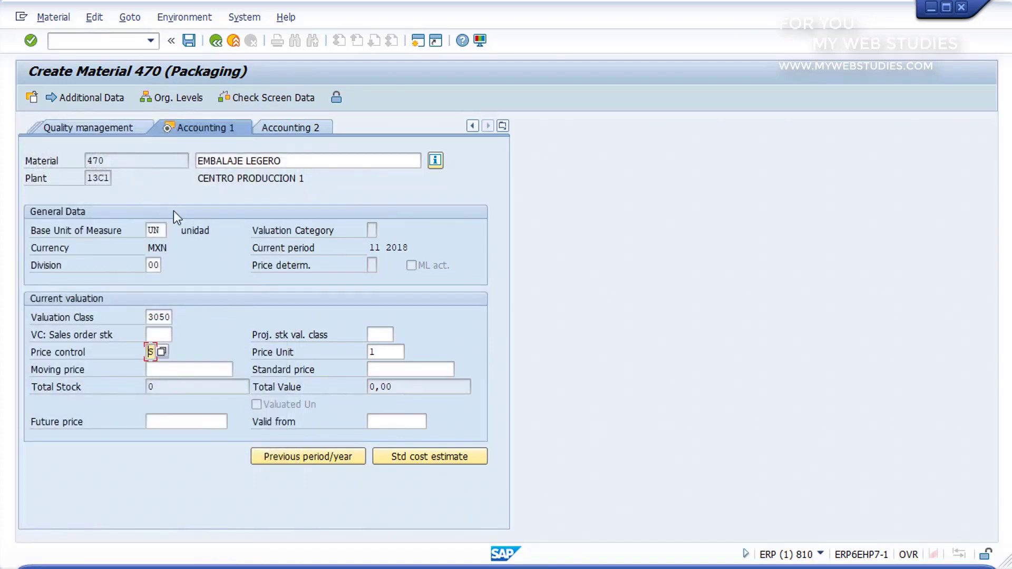
- Enter a standard price of 1 and save material 470
left_click(393, 369)
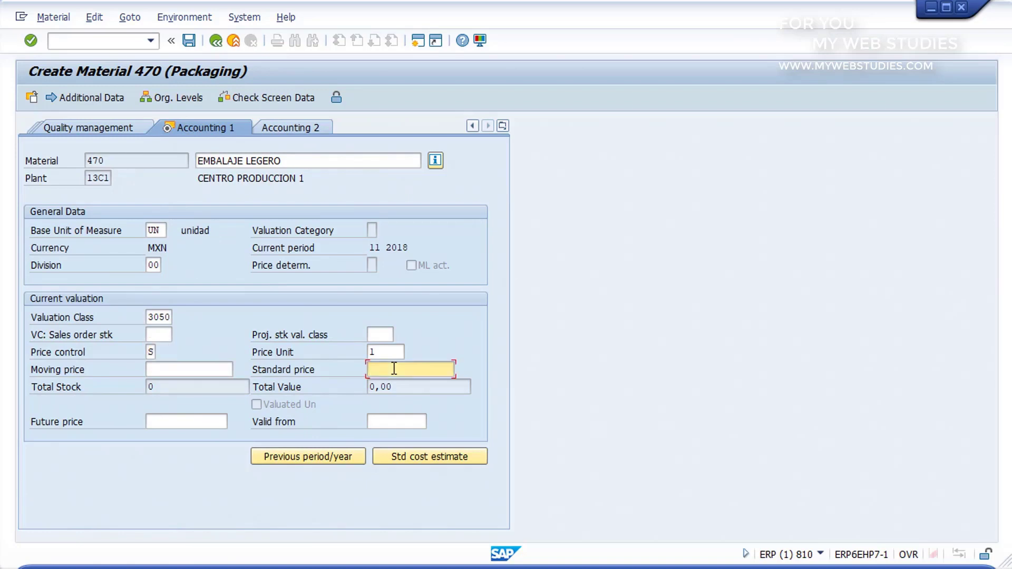
type("1")
key("Return")
left_click(188, 40)
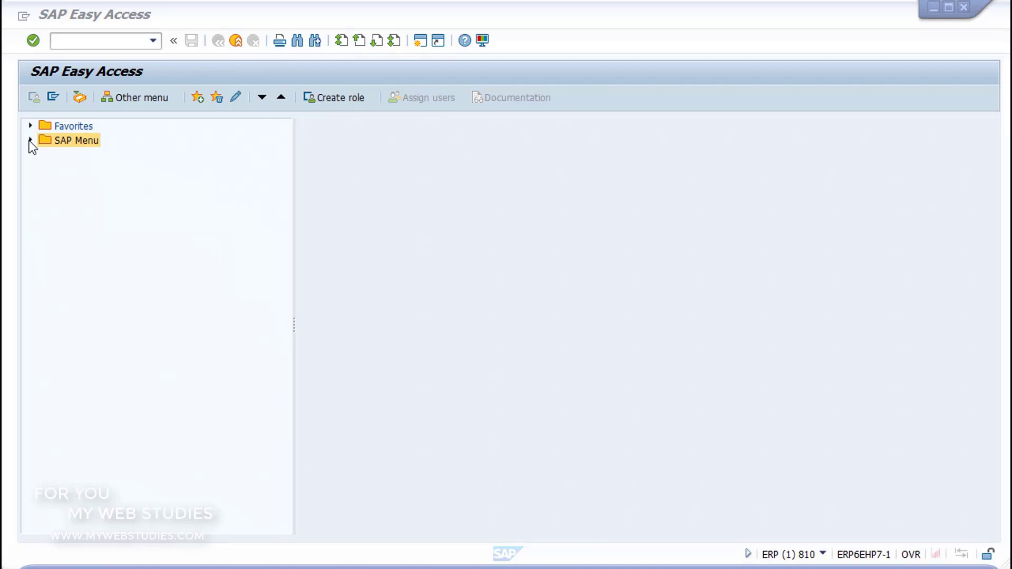
- Find MMBE Stock Overview under Logistics > Inventory Management > Environment, then enter MMBE as transaction code
left_click(30, 140)
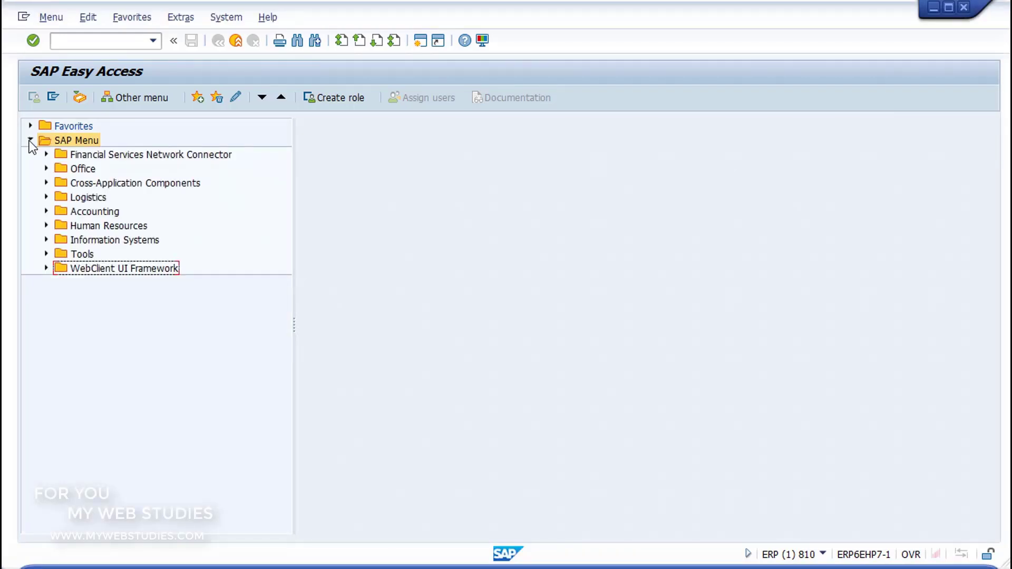
left_click(46, 197)
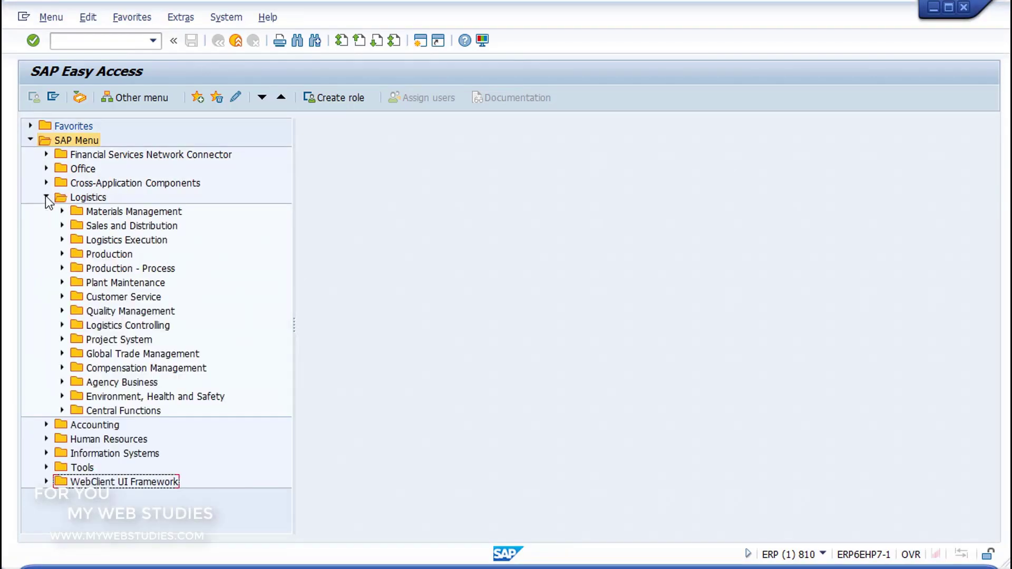
left_click(63, 210)
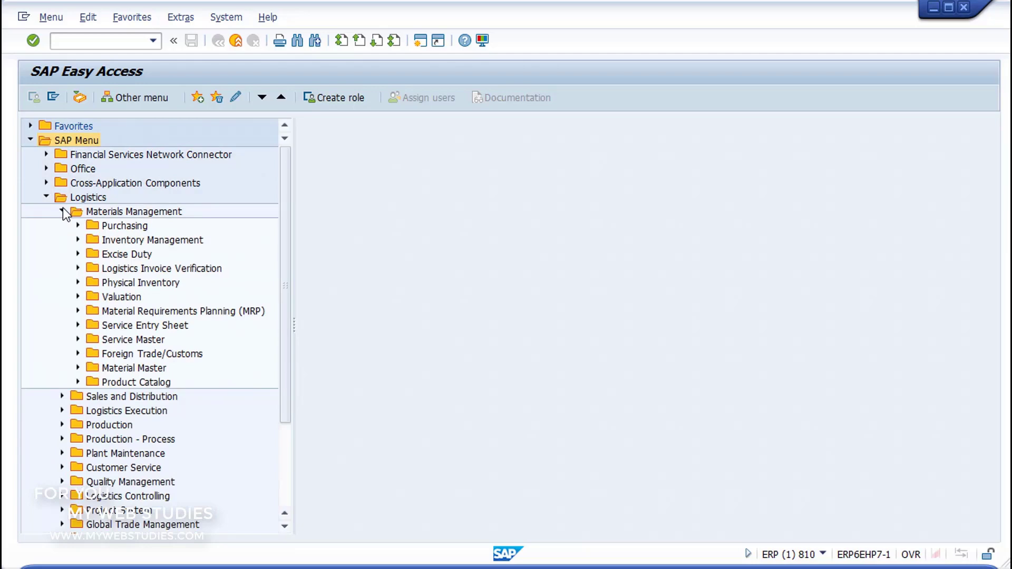
left_click(78, 241)
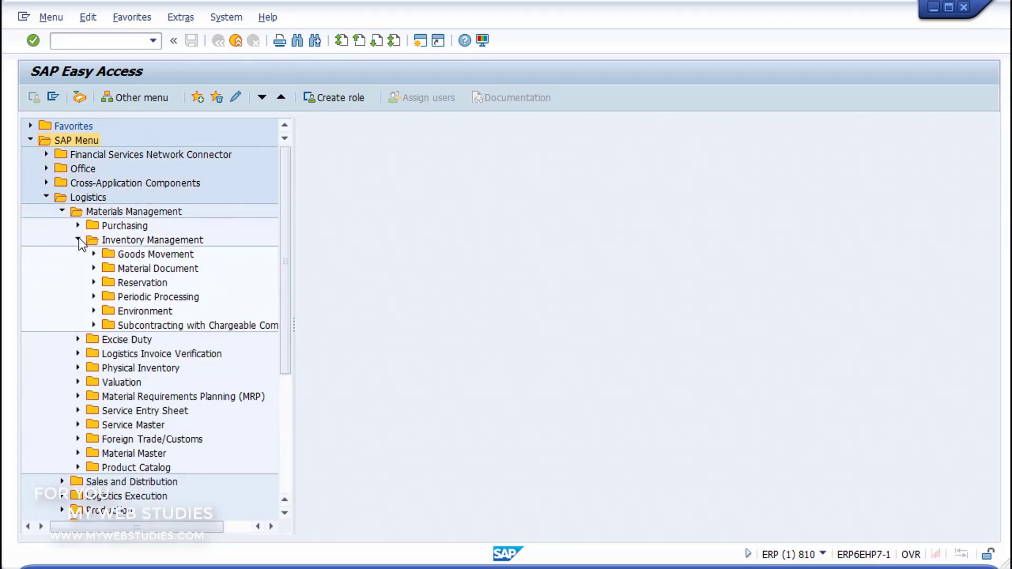
left_click(94, 311)
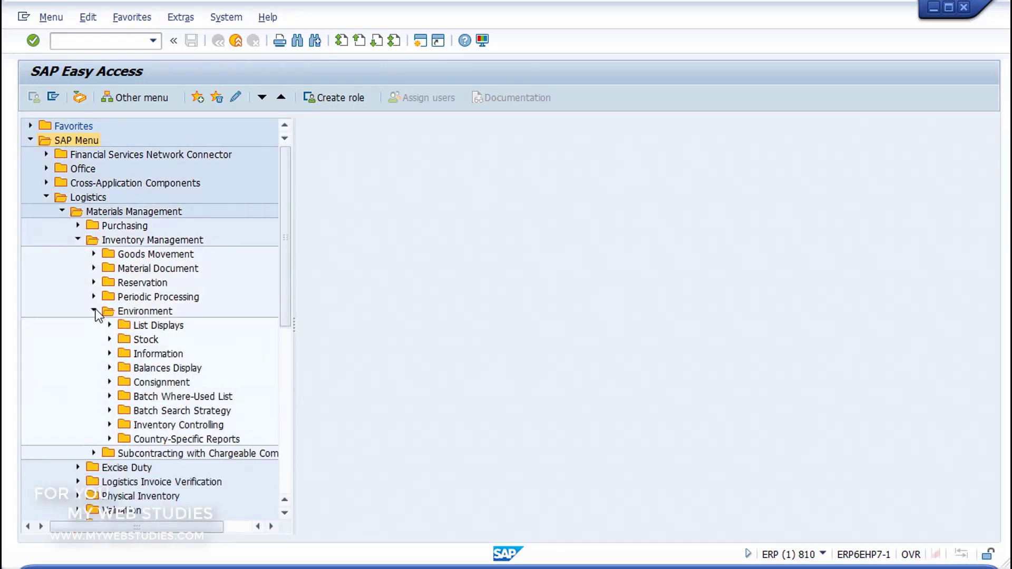
left_click(110, 339)
left_click(138, 325)
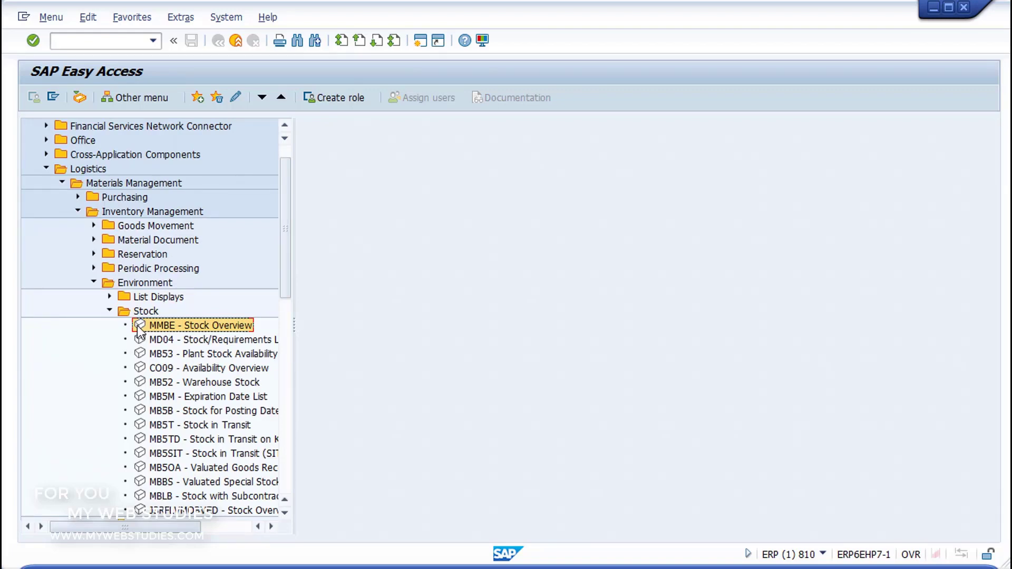
left_click(77, 45)
type("MMBE")
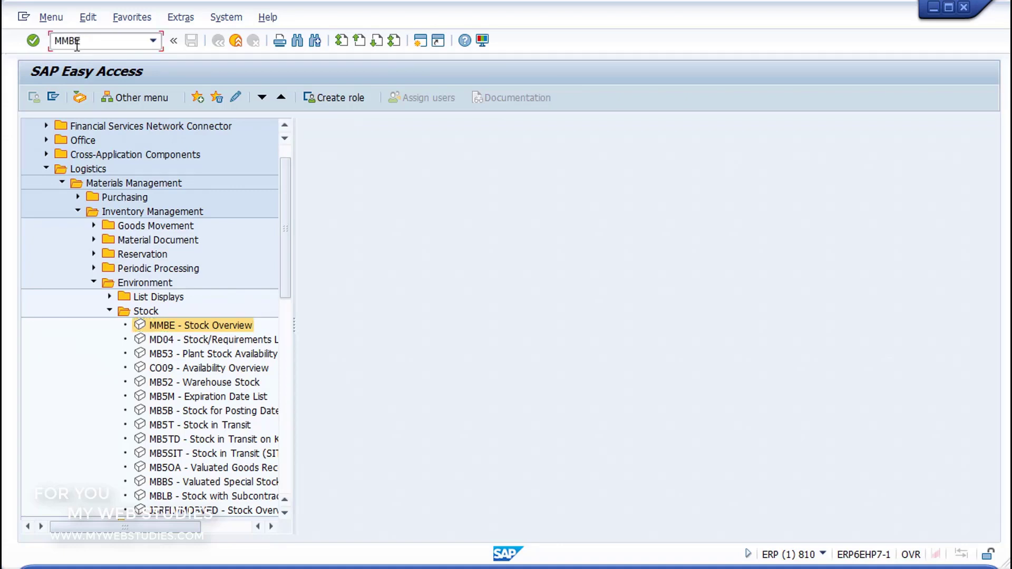
- Launch MMBE and review each section of the Stock Overview selection screen
left_click(35, 42)
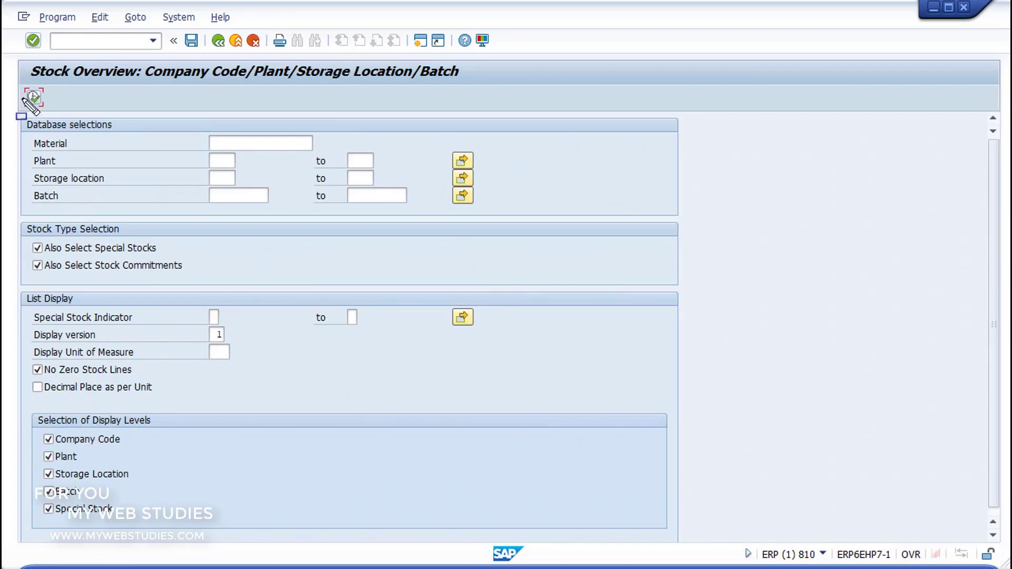
left_click_drag(533, 185, 684, 218)
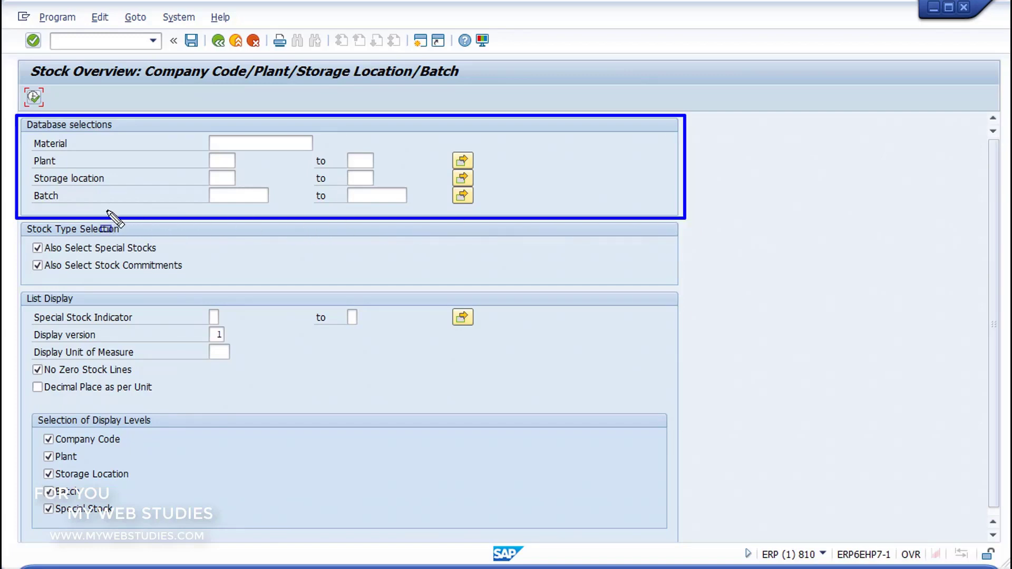
left_click_drag(14, 218, 697, 285)
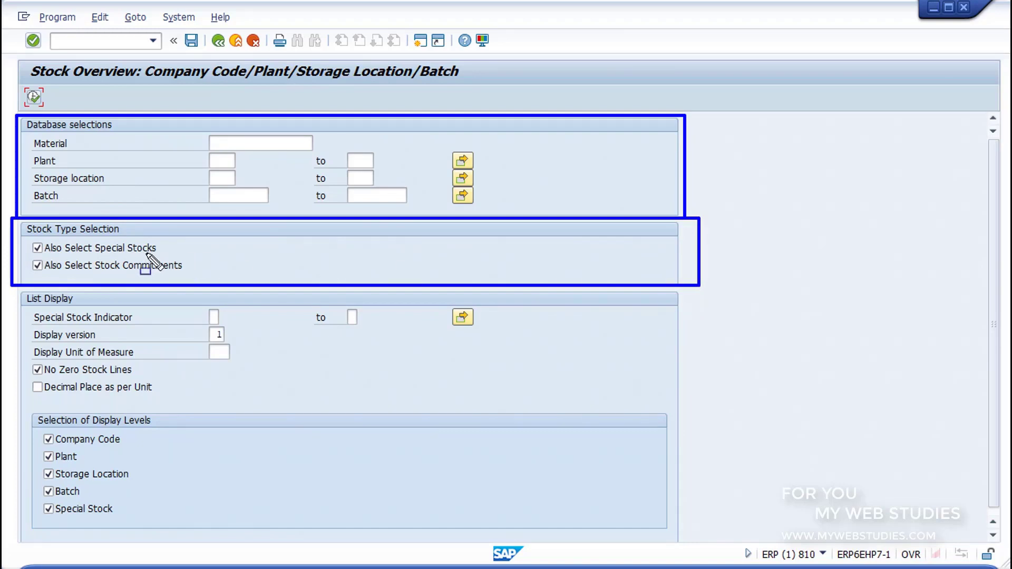
left_click_drag(6, 287, 687, 406)
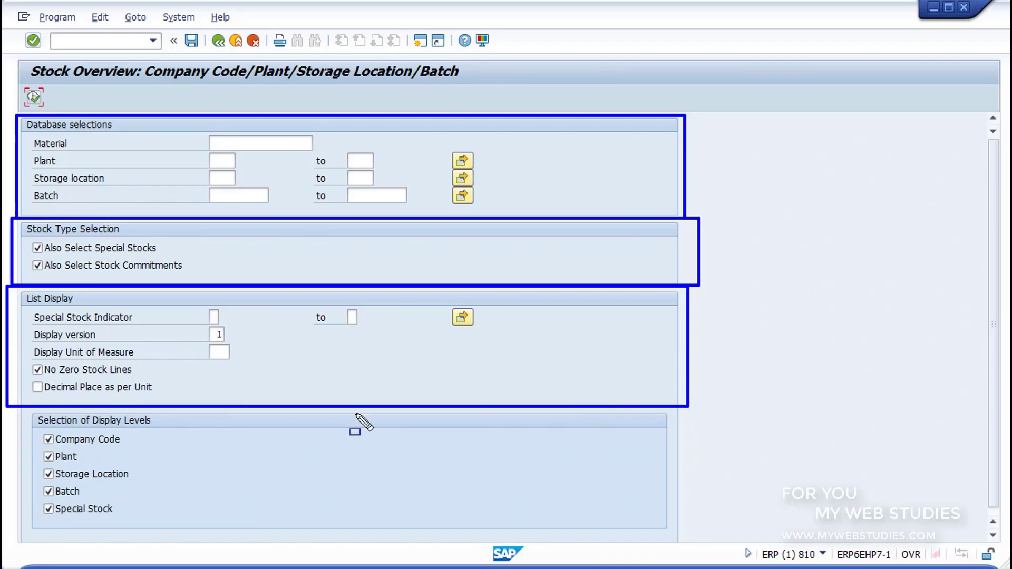
mouse_move(18, 408)
left_mouse_down()
mouse_move(583, 511)
mouse_move(685, 543)
left_mouse_up()
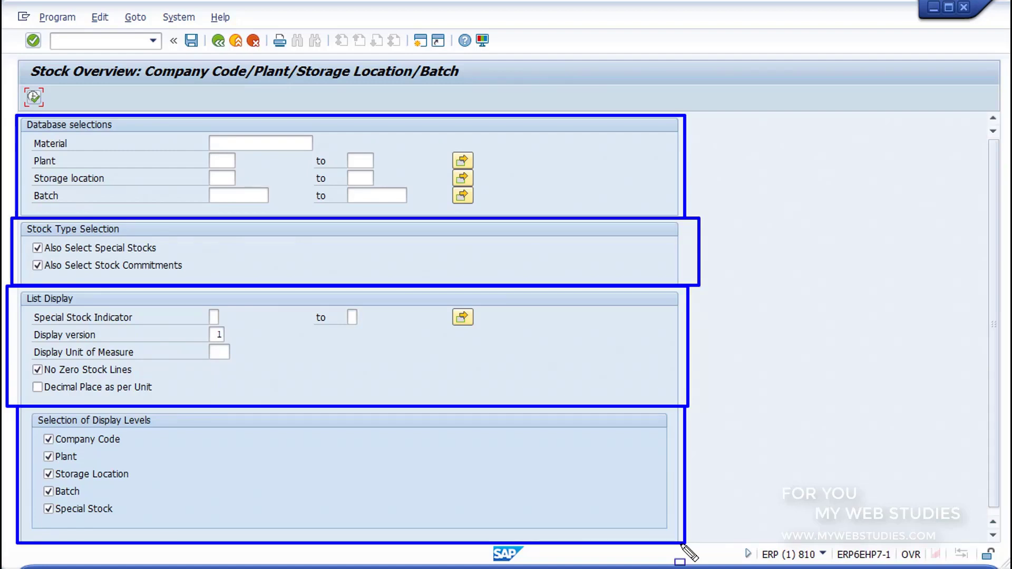
key("Escape")
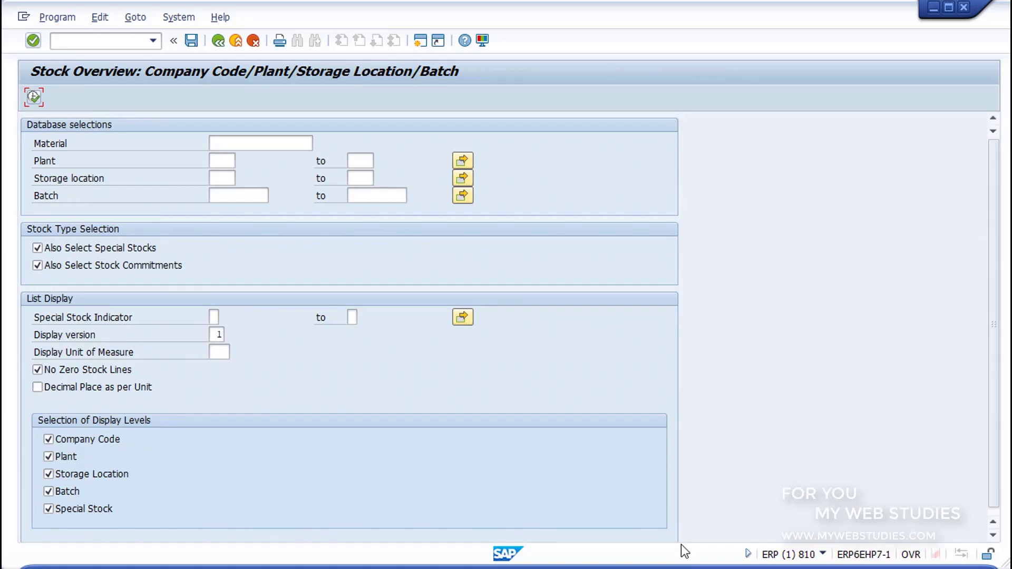
- Find material BICI_DTHA through the bill-of-material search help and run its stock overview
left_click(269, 137)
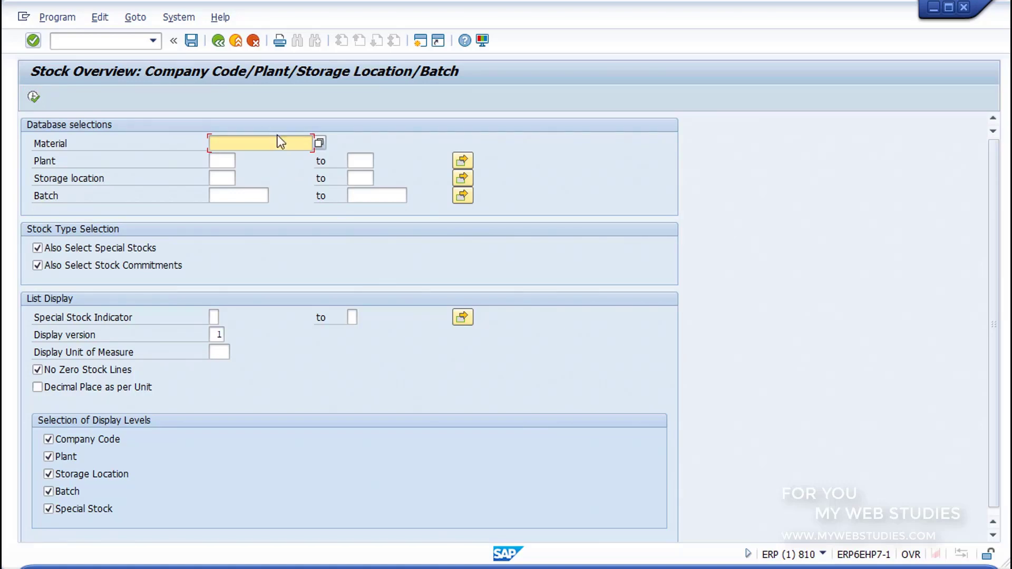
left_click(319, 144)
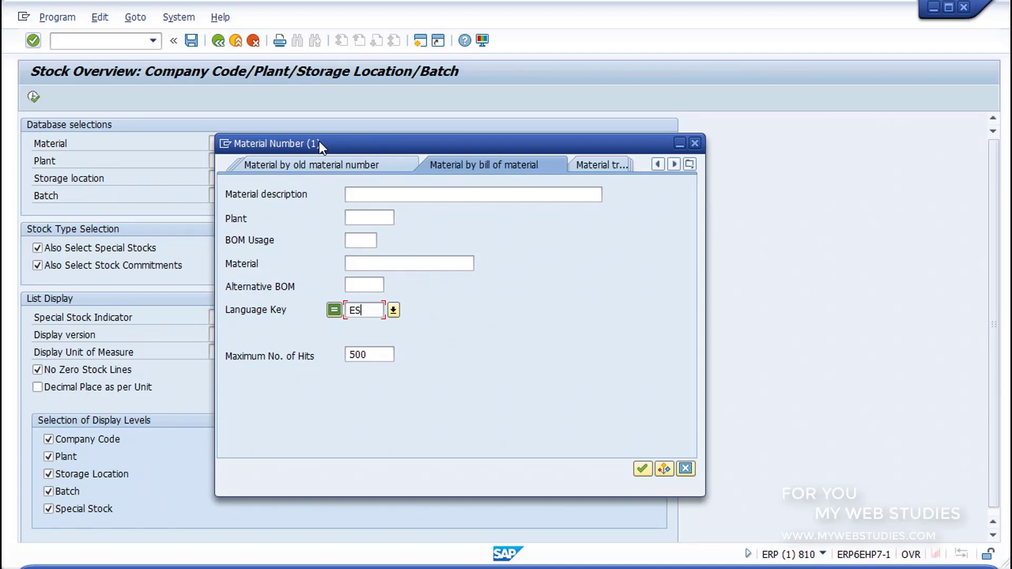
left_click(642, 469)
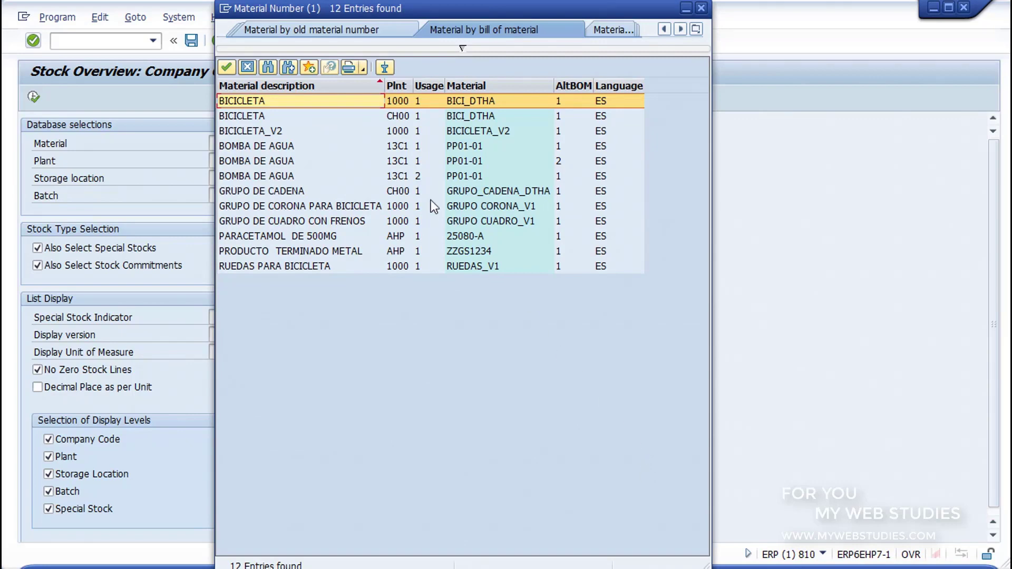
double_click(349, 99)
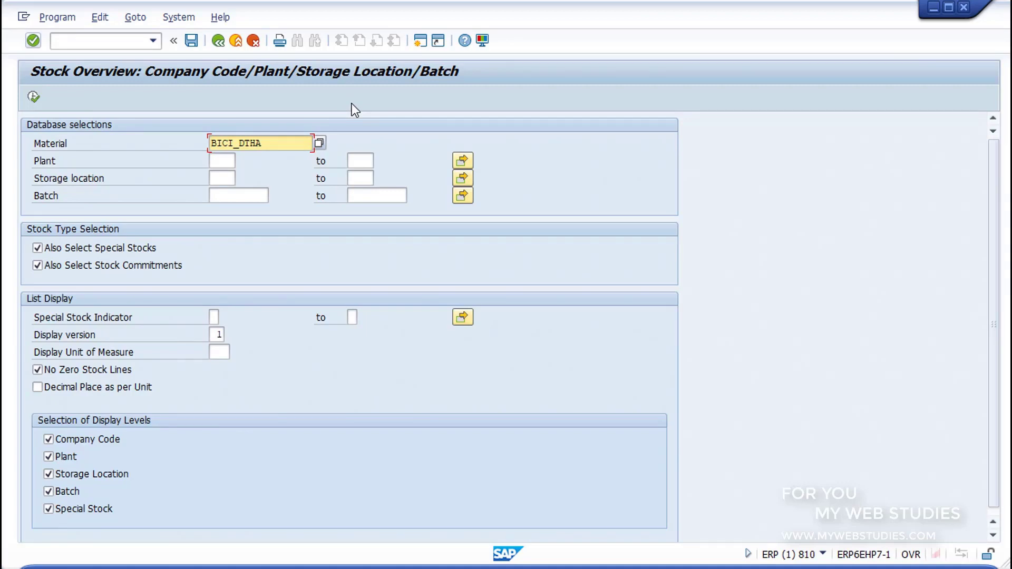
left_click(34, 98)
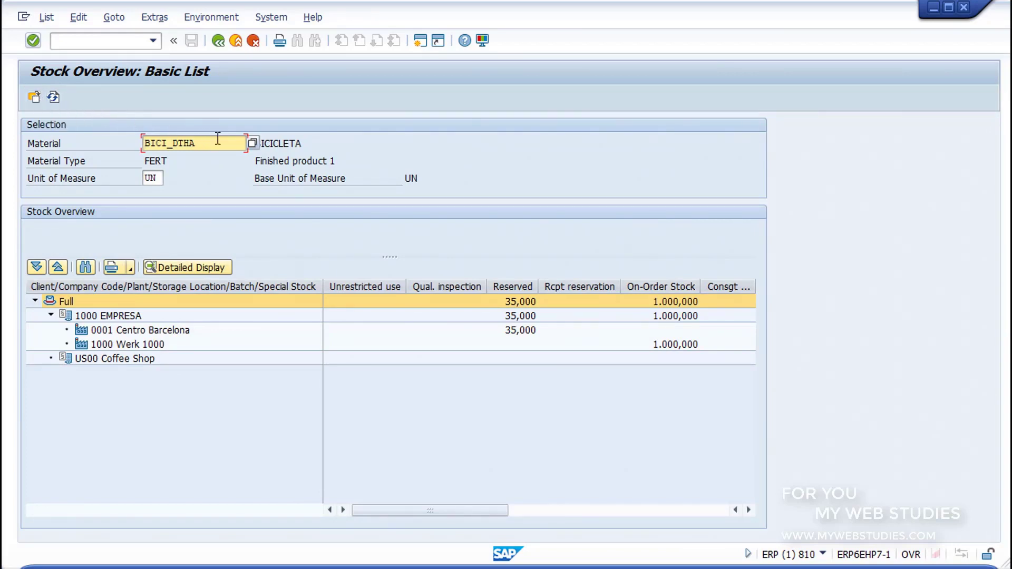
- Review the basic list: BICICLETA, type FERT, unit UN, and the company code and plant rows
left_click(289, 146)
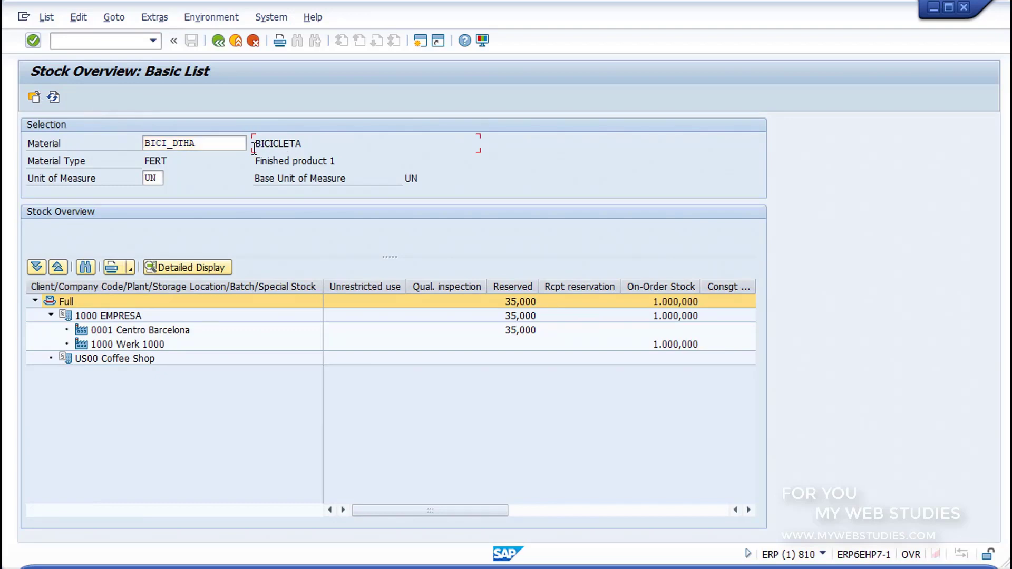
left_click(163, 161)
left_click(155, 178)
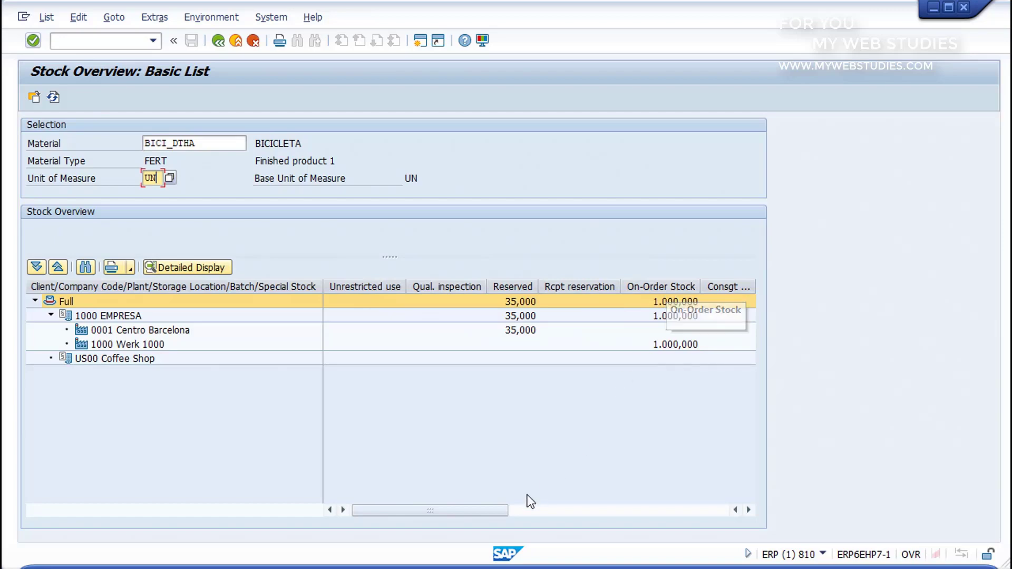
mouse_move(491, 513)
left_mouse_down()
mouse_move(678, 503)
mouse_move(505, 513)
left_mouse_up()
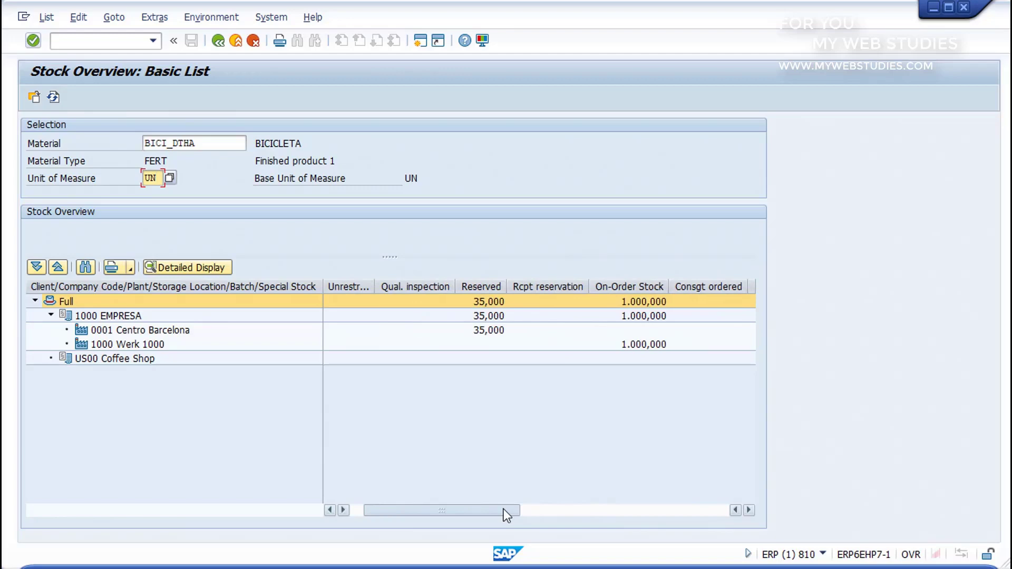
left_click(100, 300)
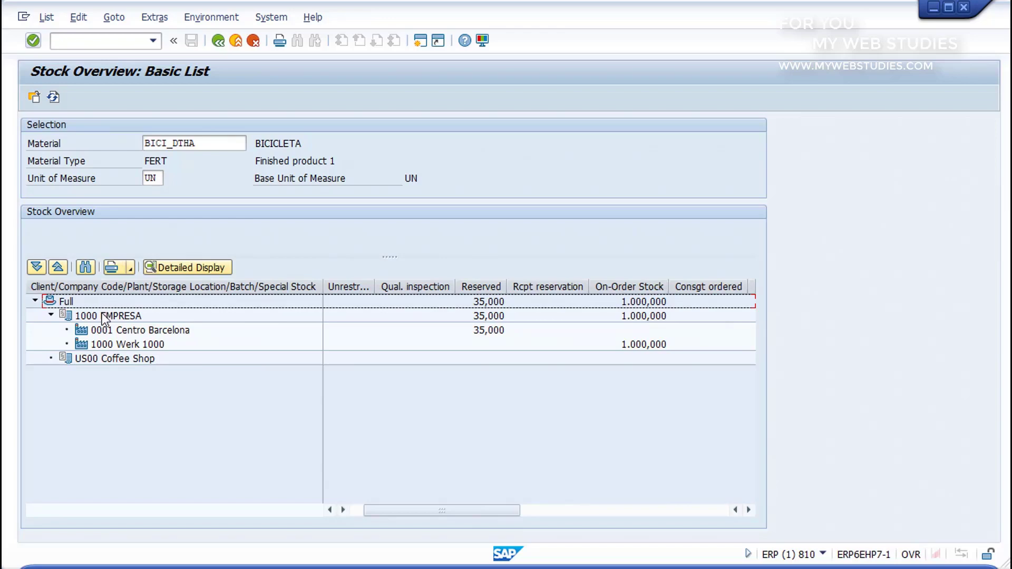
left_click(103, 314)
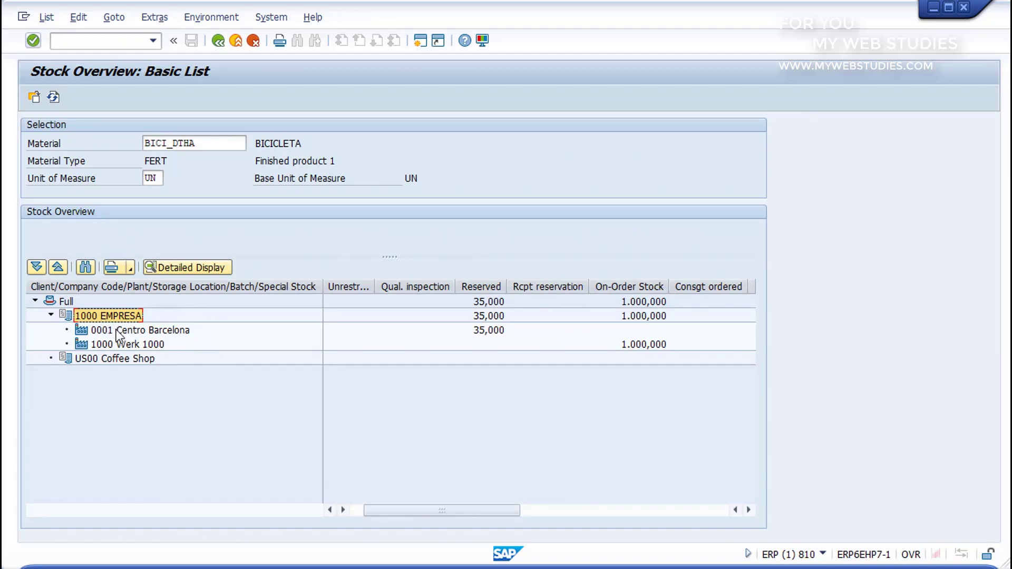
left_click(116, 331)
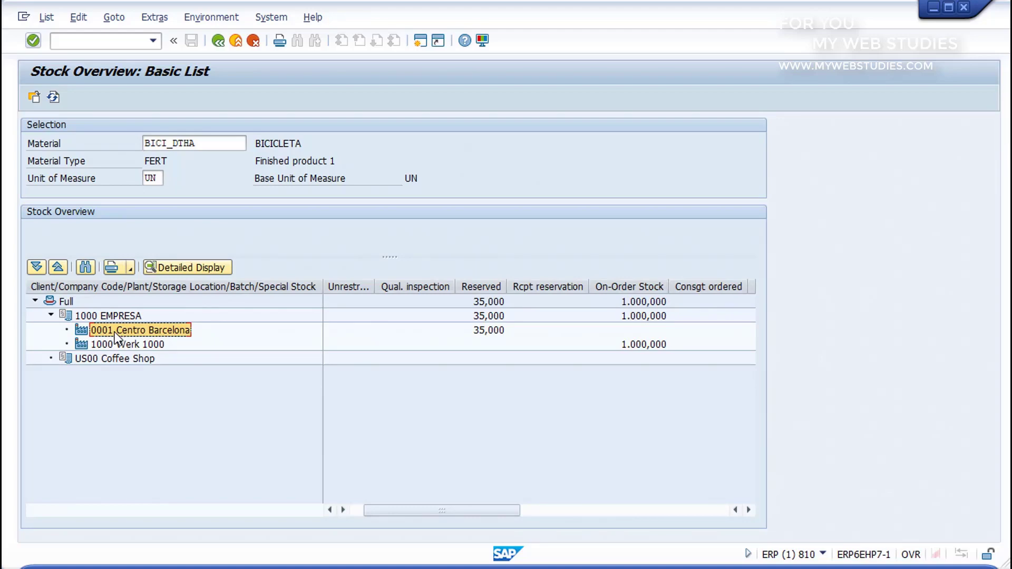
left_click(128, 346)
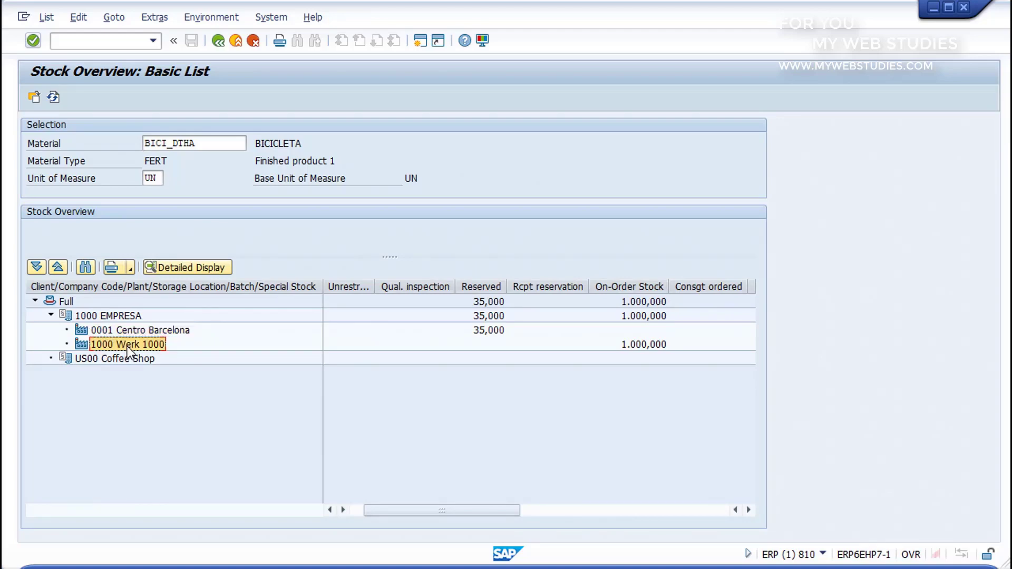
left_click(110, 356)
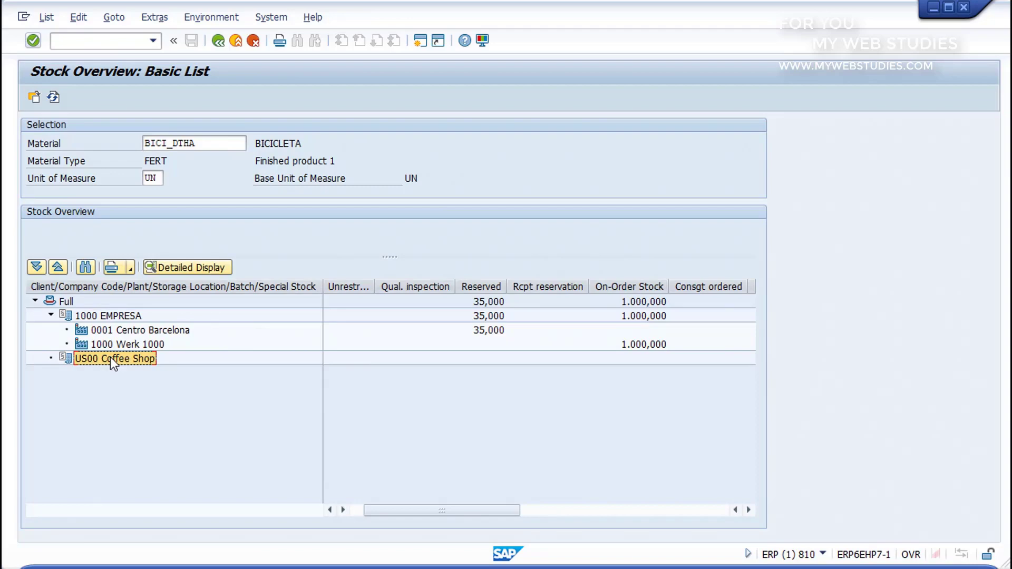
- Re-expand 1000 EMPRESA and show the detailed stock display for plant 0001 Centro Barcelona
left_click(51, 316)
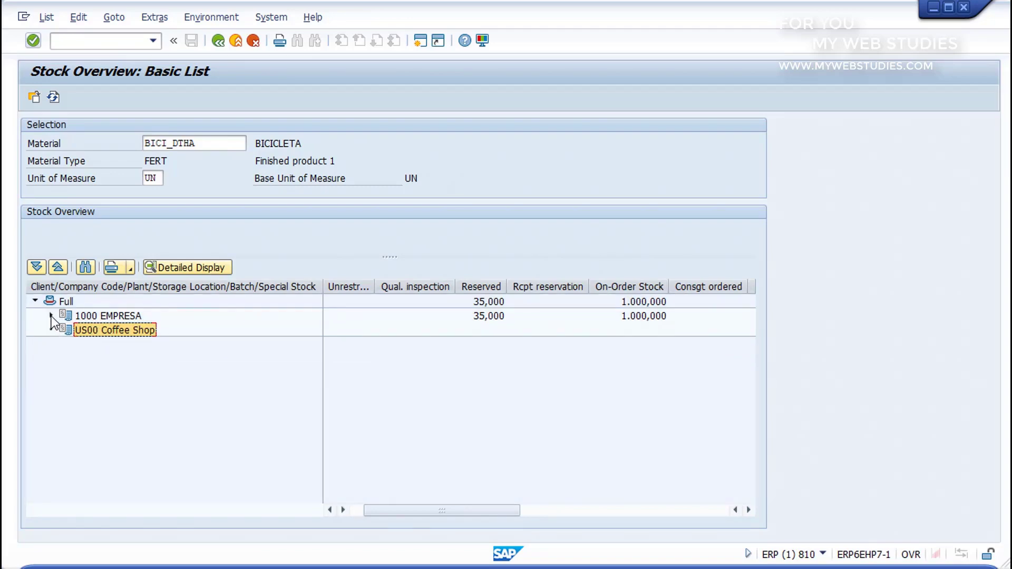
left_click(51, 316)
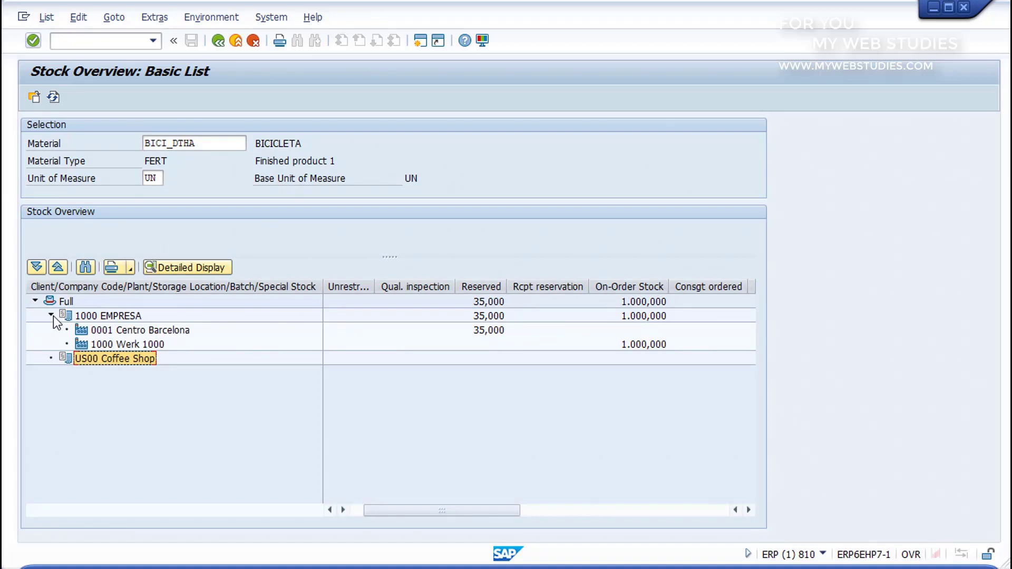
left_click(107, 330)
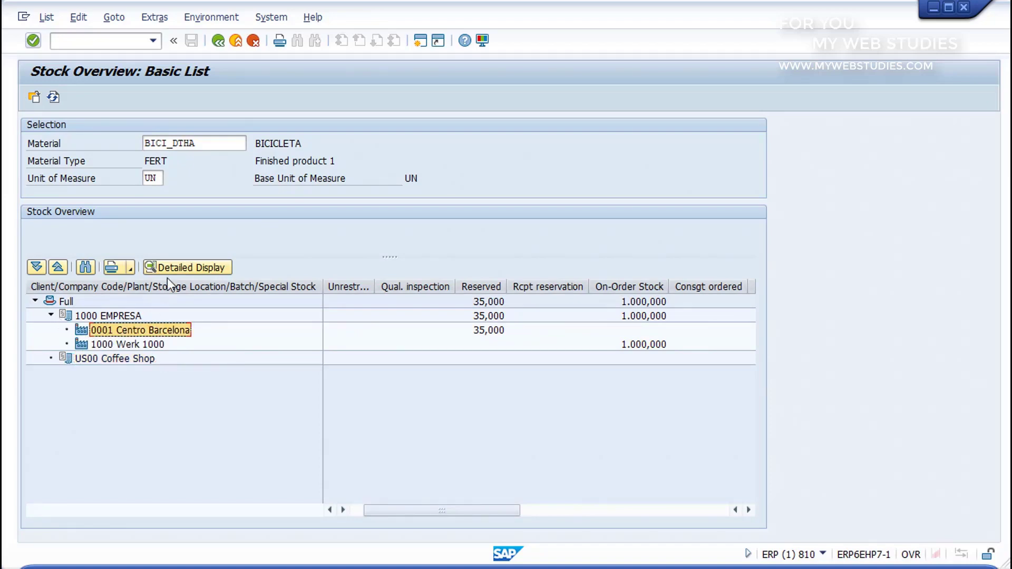
left_click(175, 267)
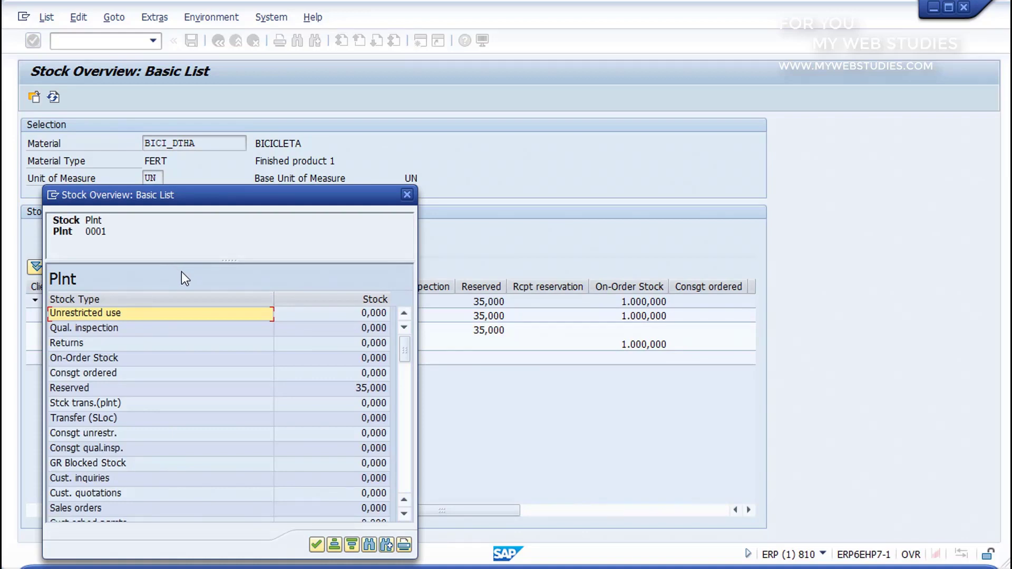
left_click_drag(407, 360, 406, 394)
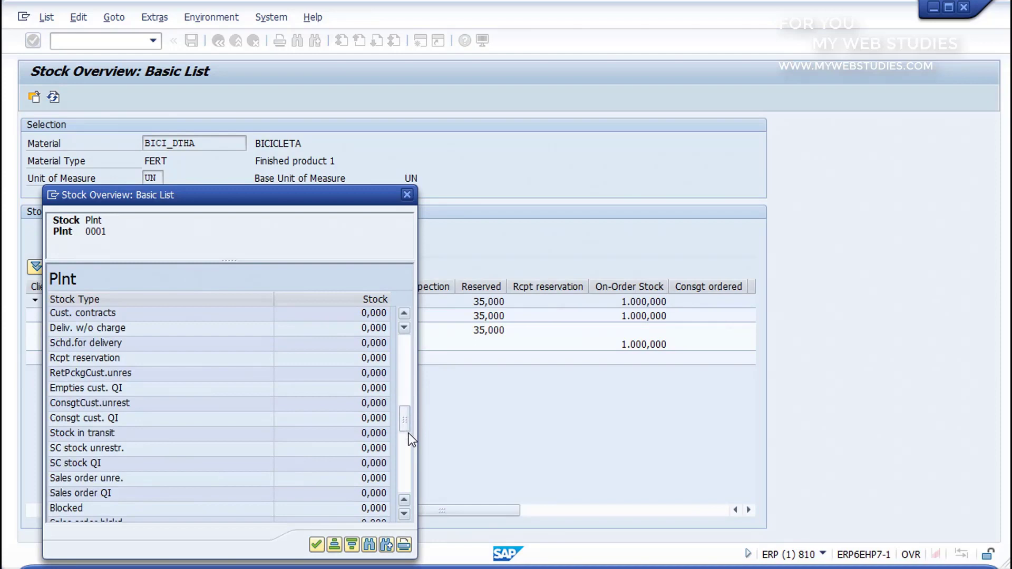
left_click_drag(408, 434, 402, 523)
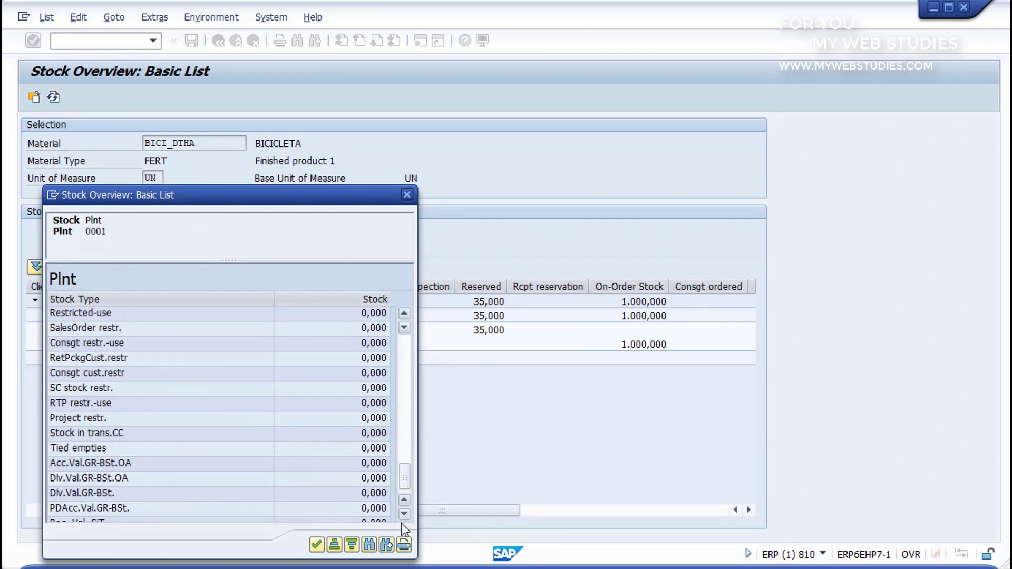
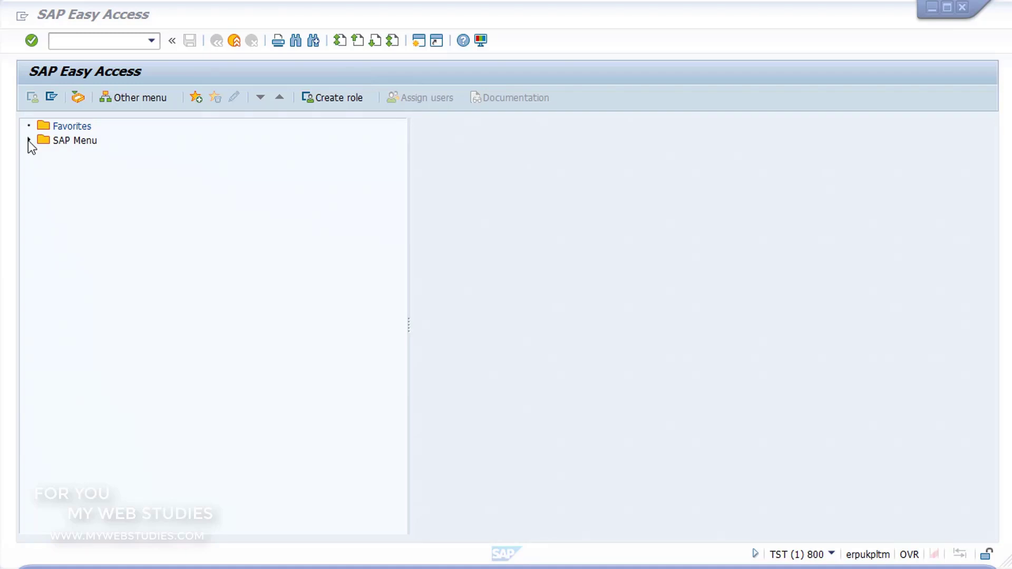
- Launch CO03 Production Order Display from Logistics > Production > Shop Floor Control > Order
left_click(29, 140)
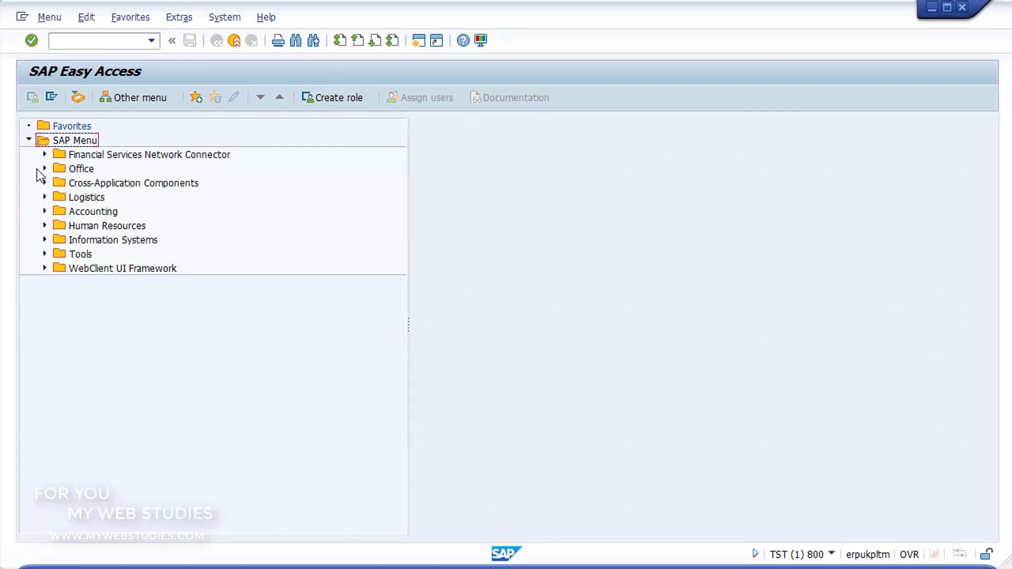
left_click(45, 198)
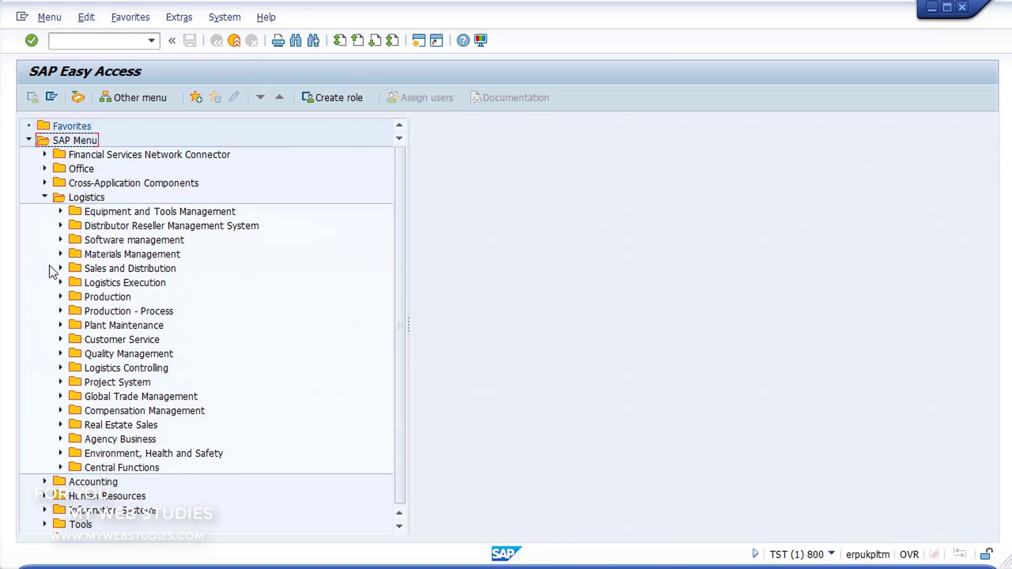
left_click(60, 296)
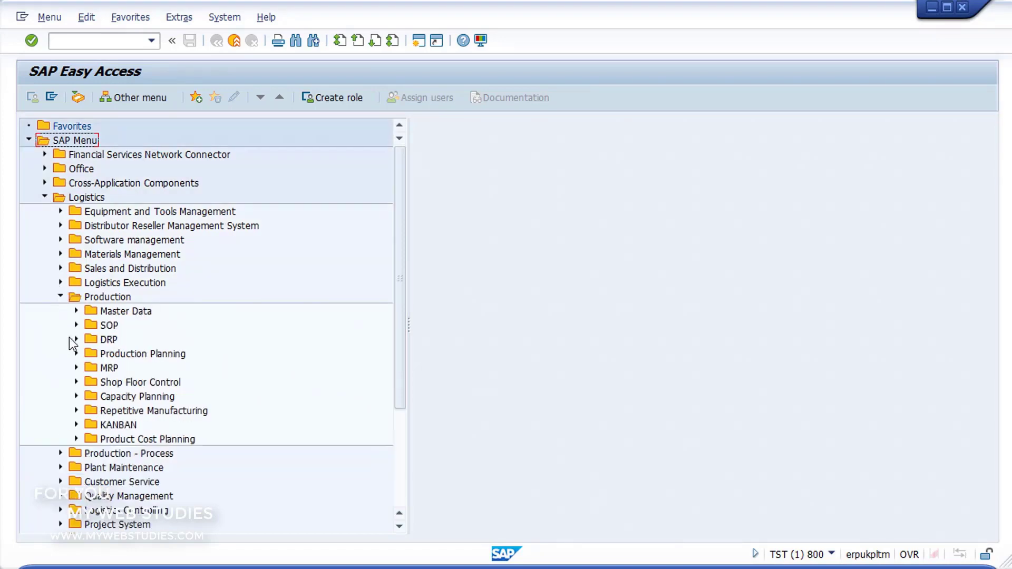
left_click(76, 382)
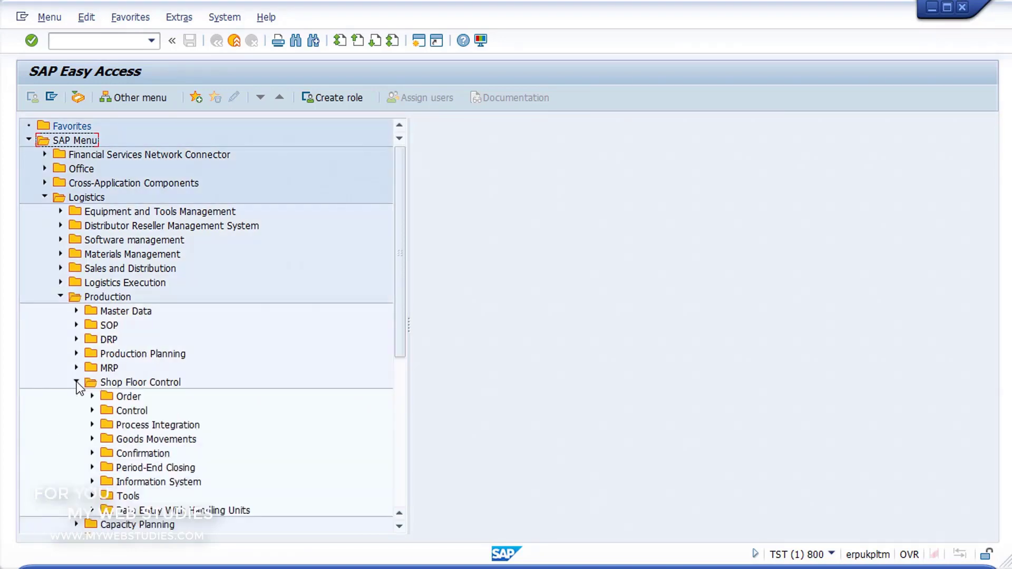
left_click(93, 396)
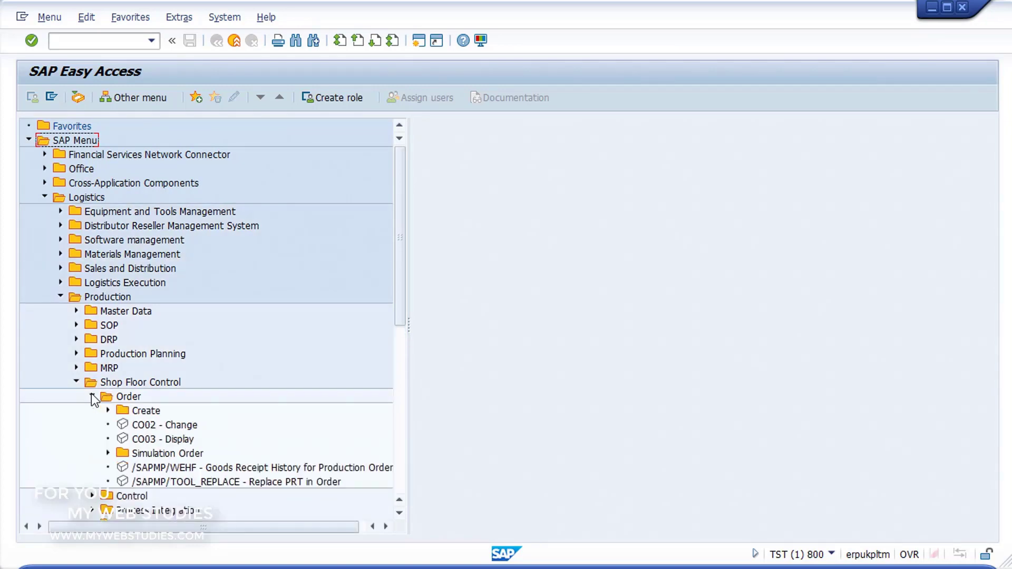
left_click(125, 440)
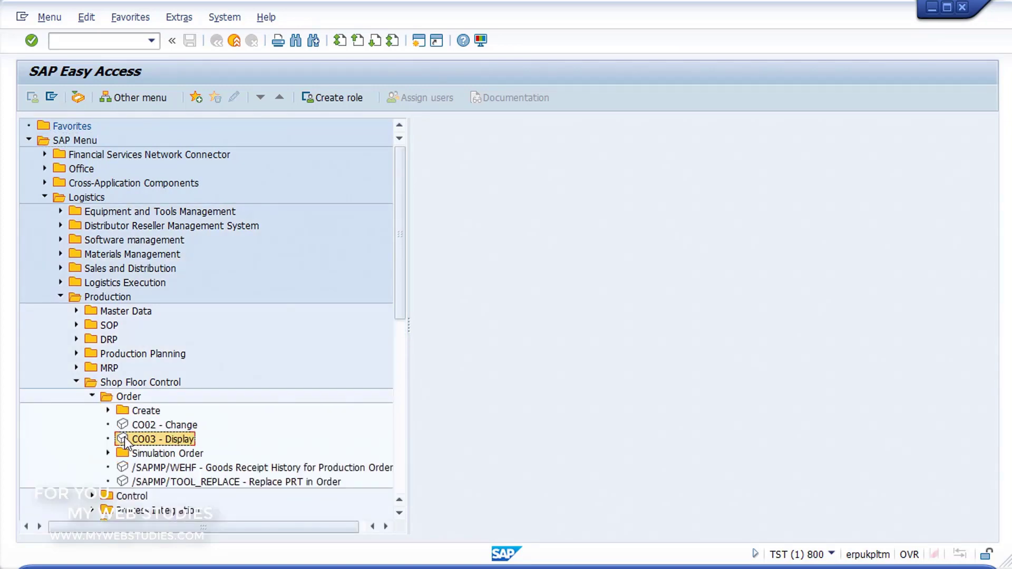
double_click(126, 440)
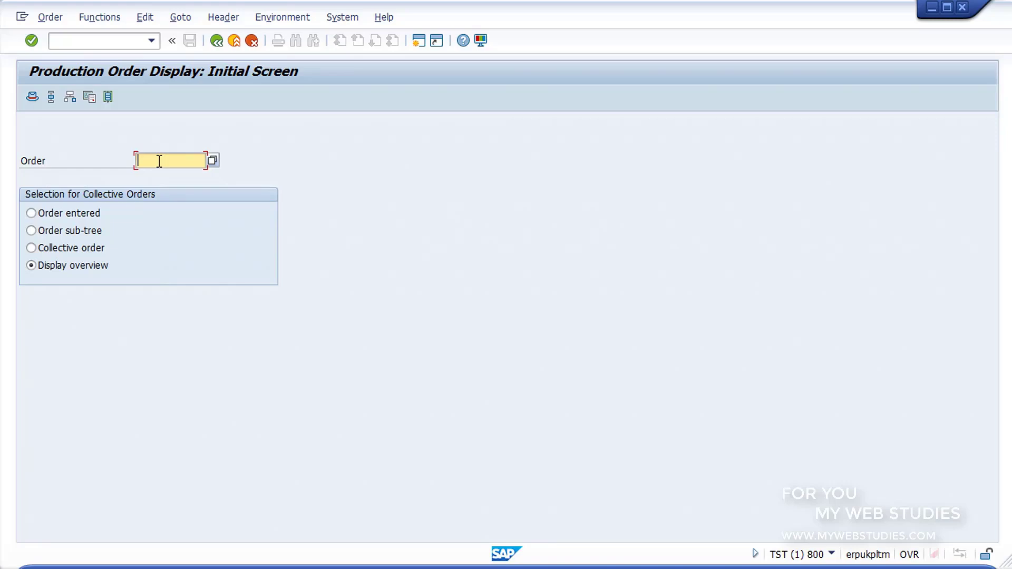
- Pick production order 100004180 from an unrestricted order number search
left_click(213, 161)
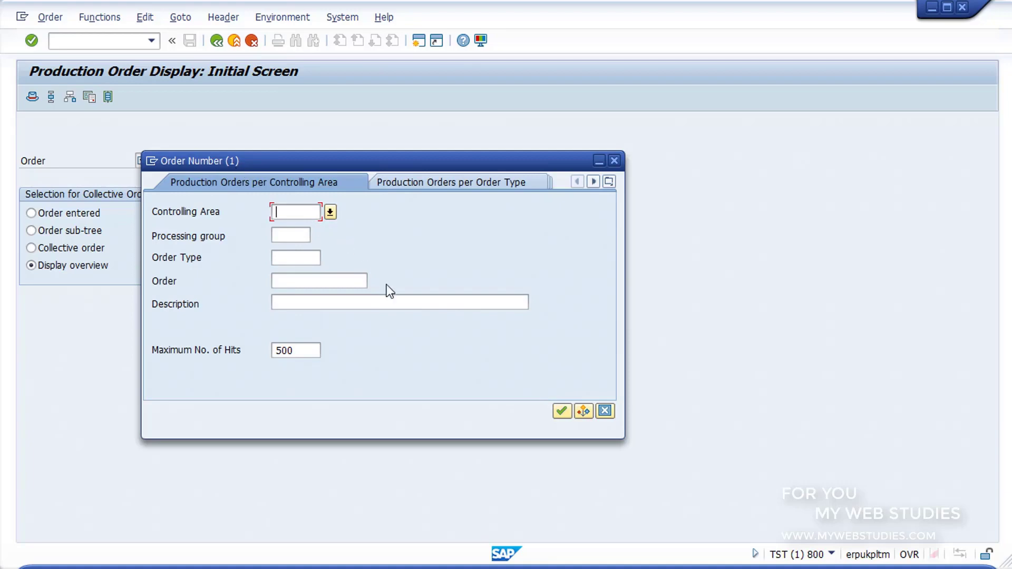
left_click(561, 411)
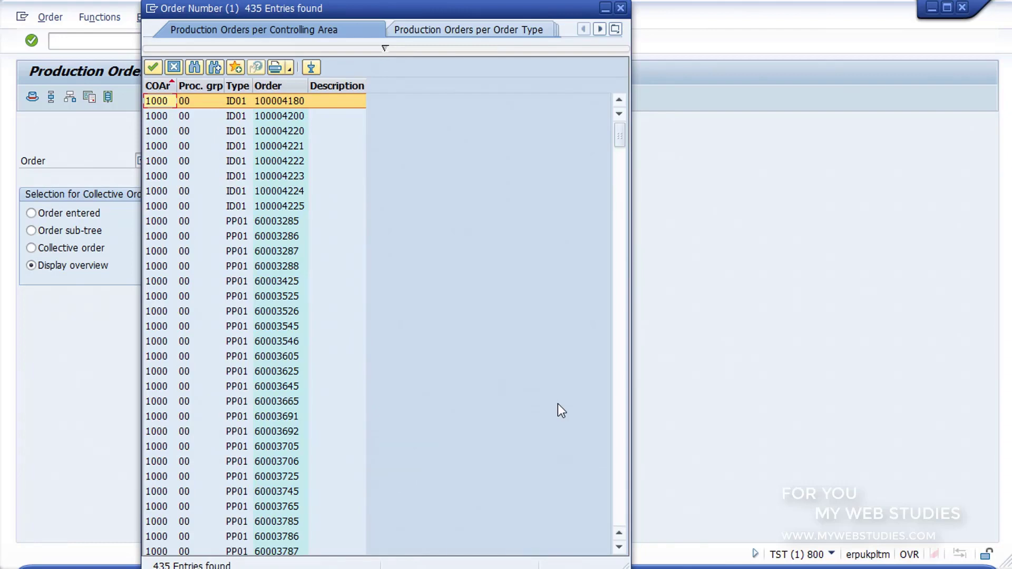
double_click(242, 99)
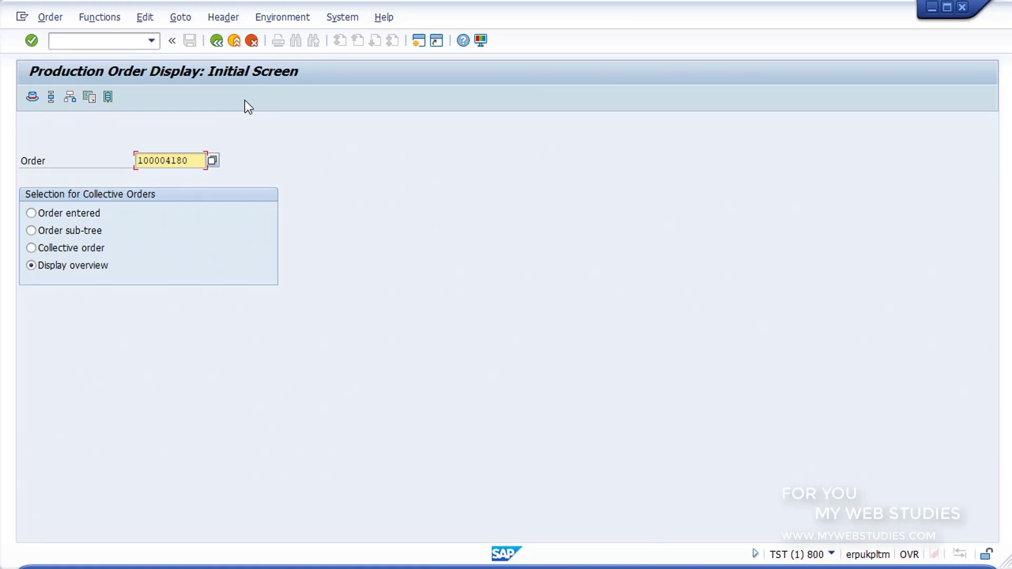
- Display the header of order 100004180 for P-102 Pump PRECISION 102, plant 1000, 100 PC
mouse_move(74, 216)
left_mouse_down()
mouse_move(271, 289)
mouse_move(275, 303)
left_mouse_up()
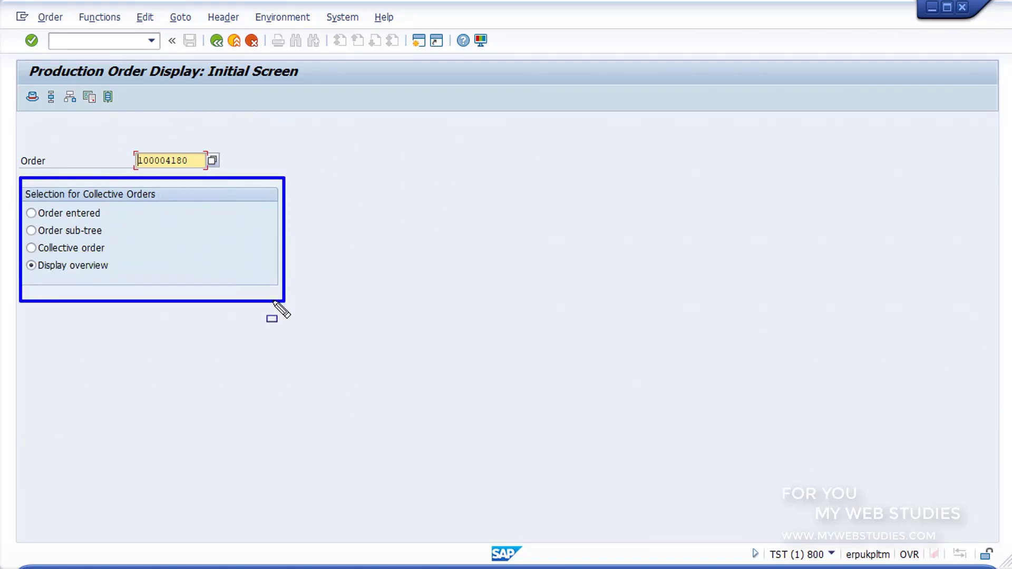
key("Escape")
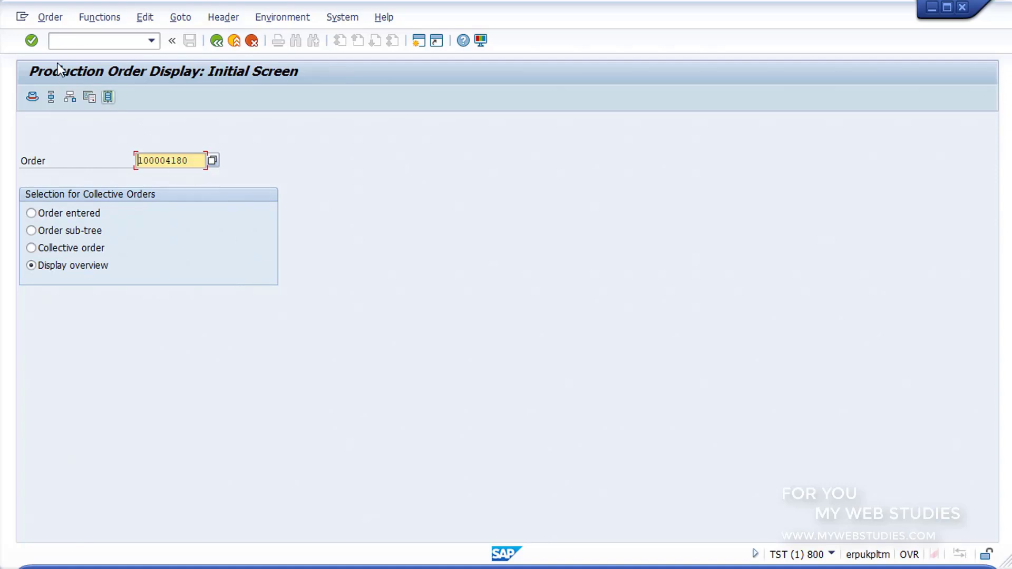
left_click(32, 41)
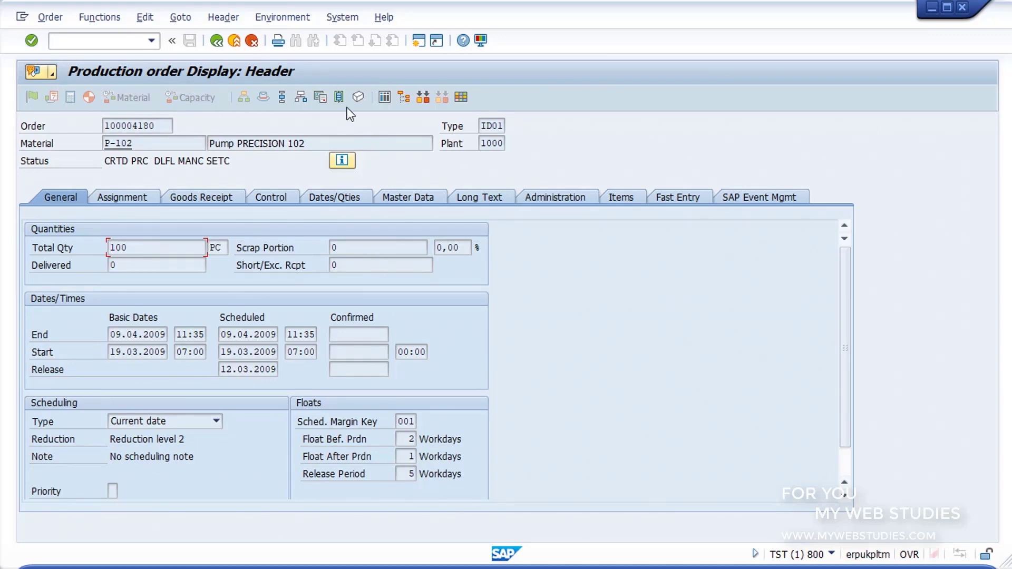
left_click(305, 96)
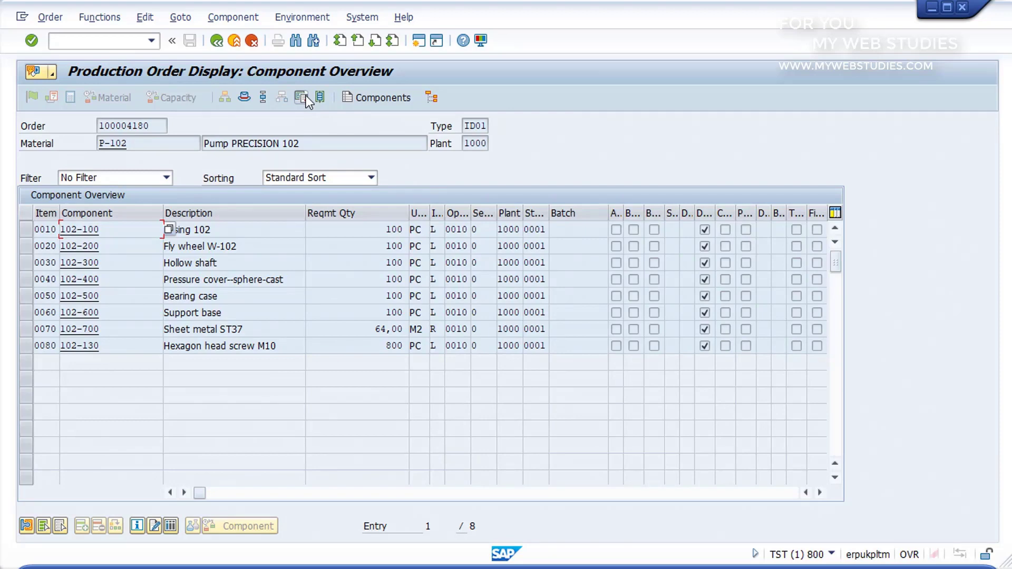
left_click(216, 41)
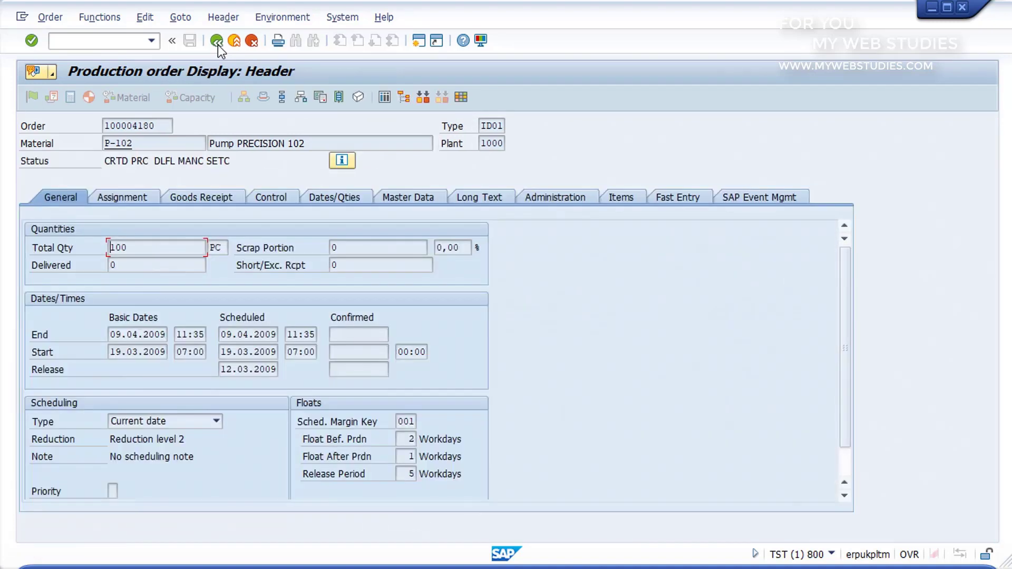
left_click(159, 125)
left_click(149, 145)
left_click(150, 159)
- Put the cursor in the order header's Total Qty field
left_click(133, 244)
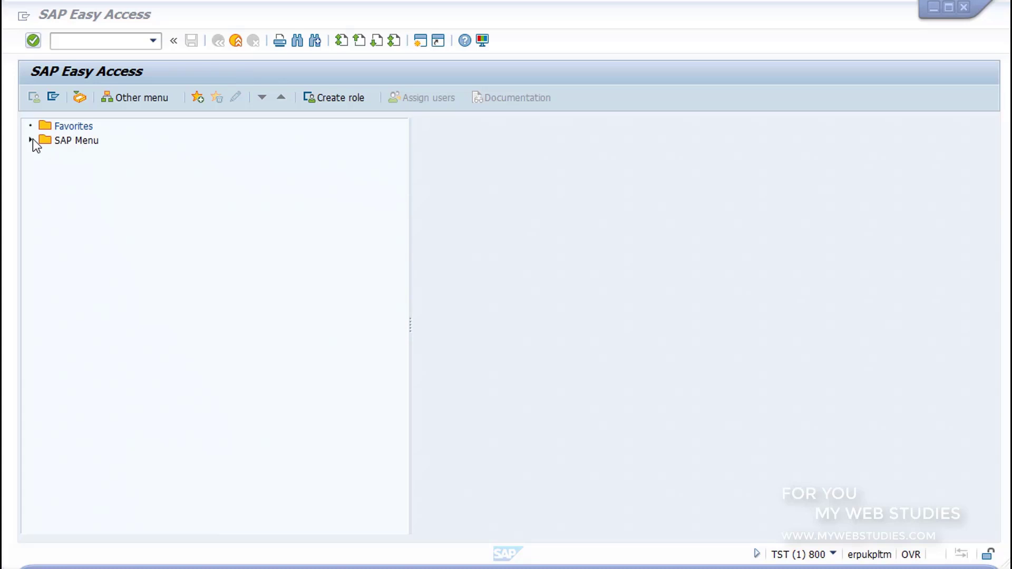
- Expand the Shop Floor Control order menu and select CO02 - Change
left_click(31, 140)
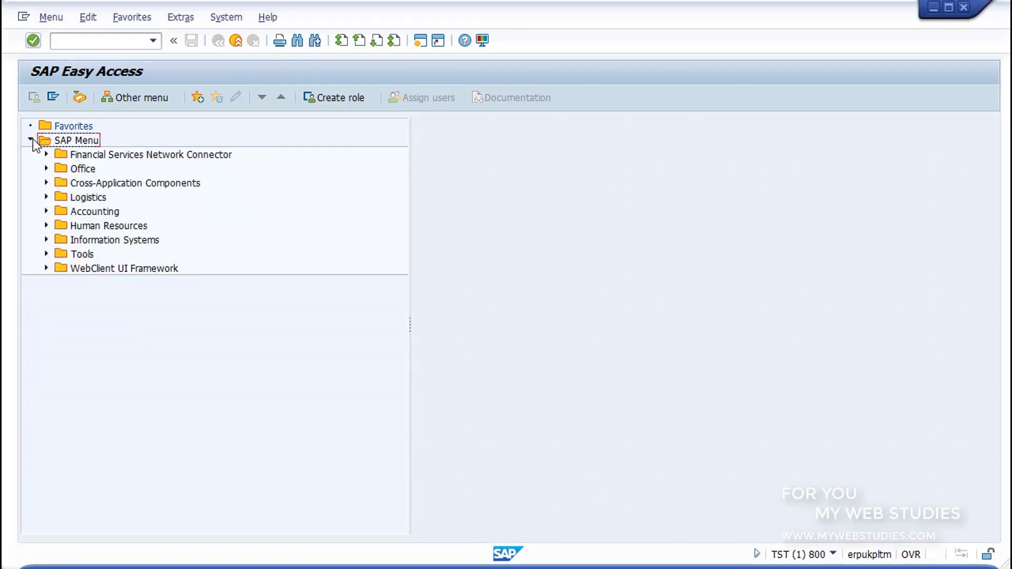
left_click(46, 197)
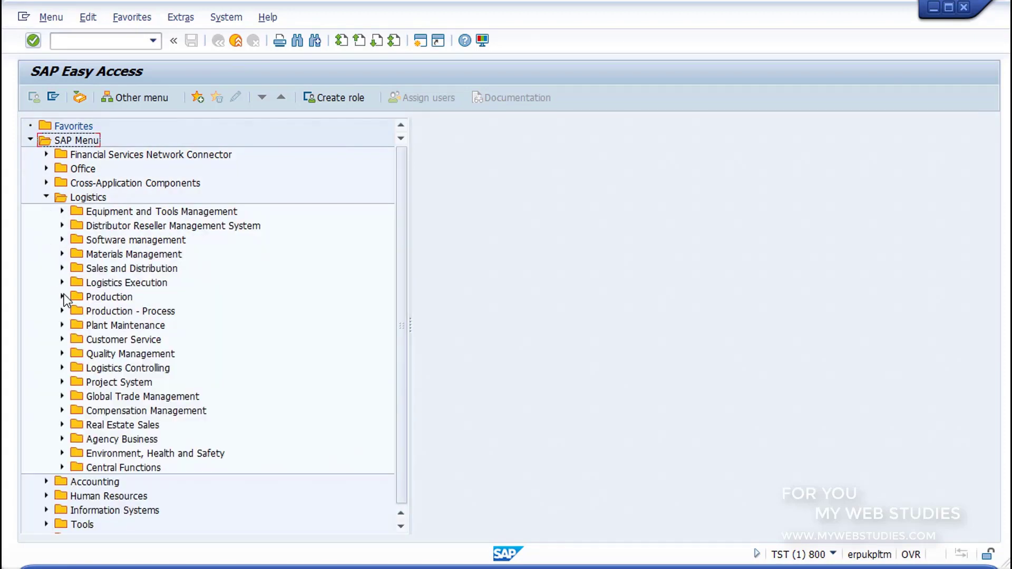
left_click(61, 297)
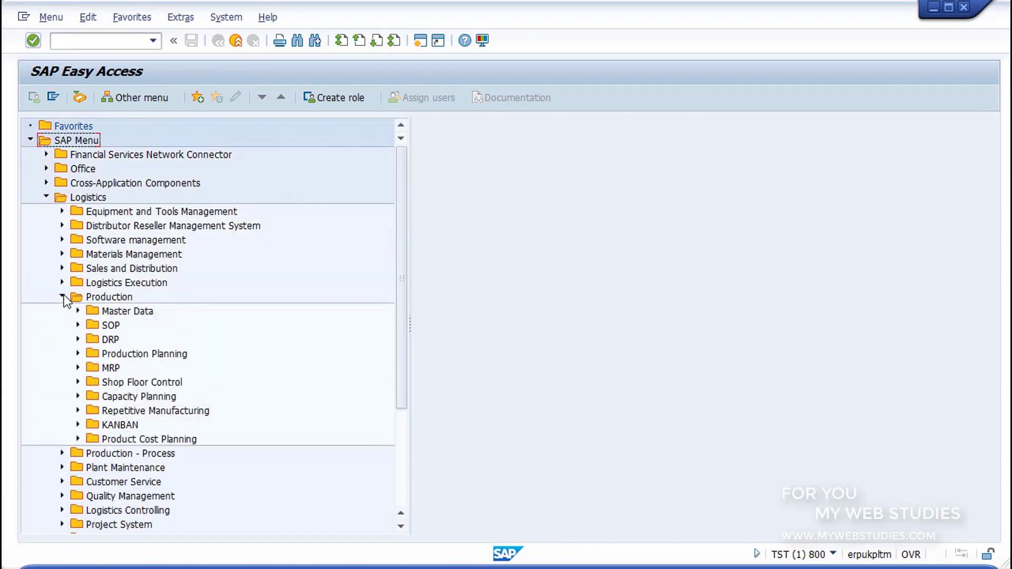
left_click(78, 382)
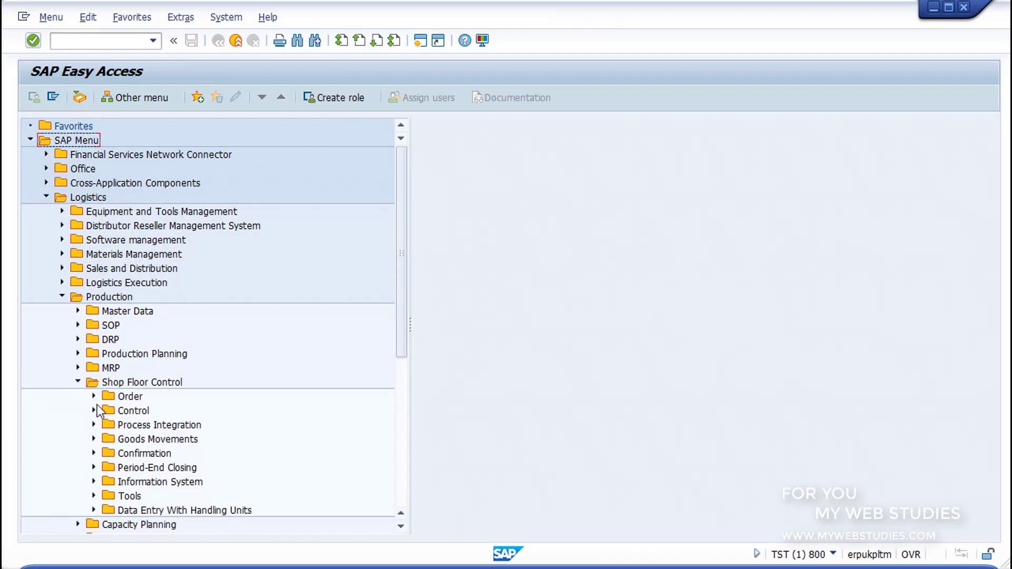
left_click(94, 397)
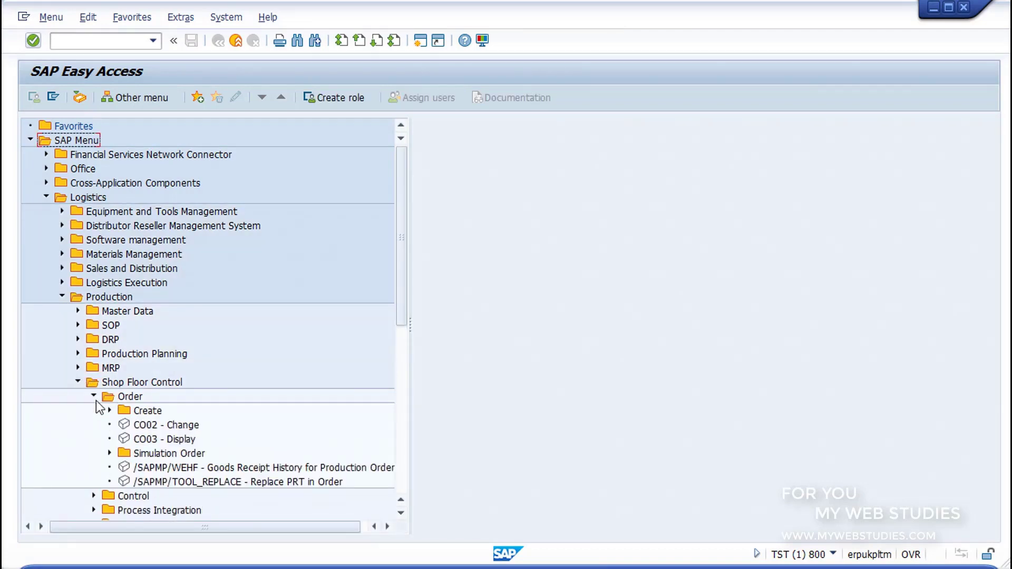
left_click(134, 426)
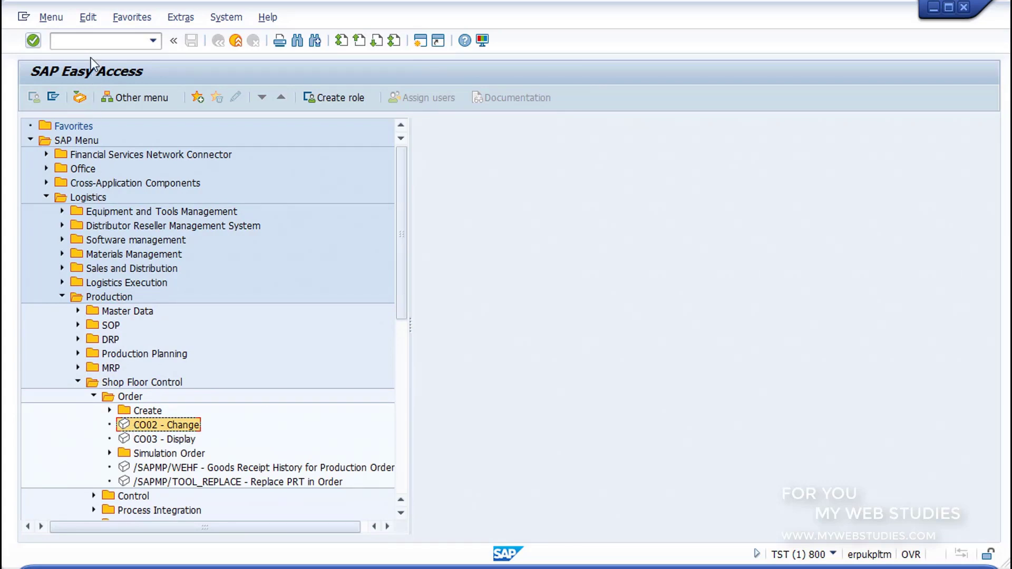
- Start transaction CO02 from the command field
left_click(90, 41)
type("CO02")
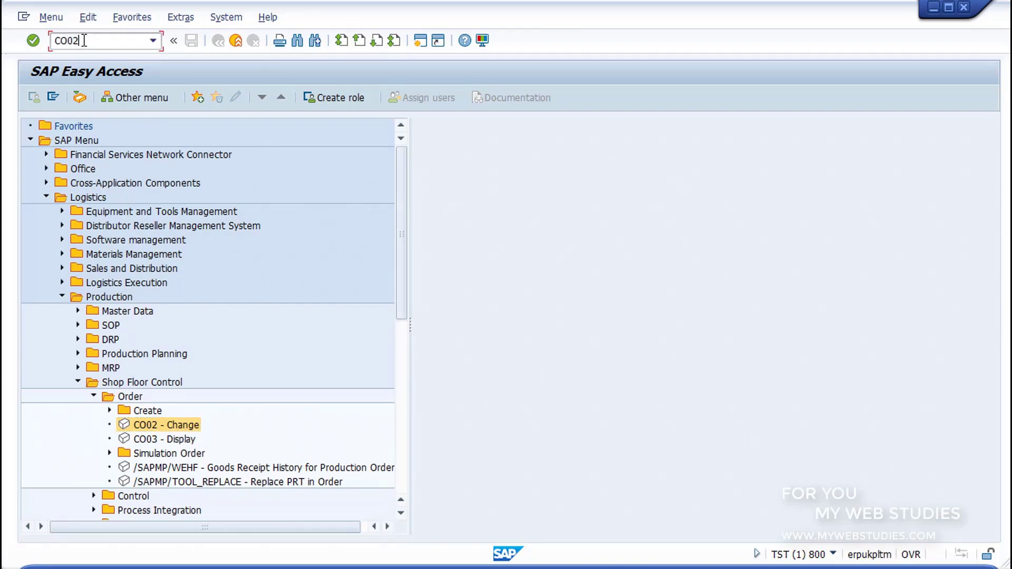
key("Return")
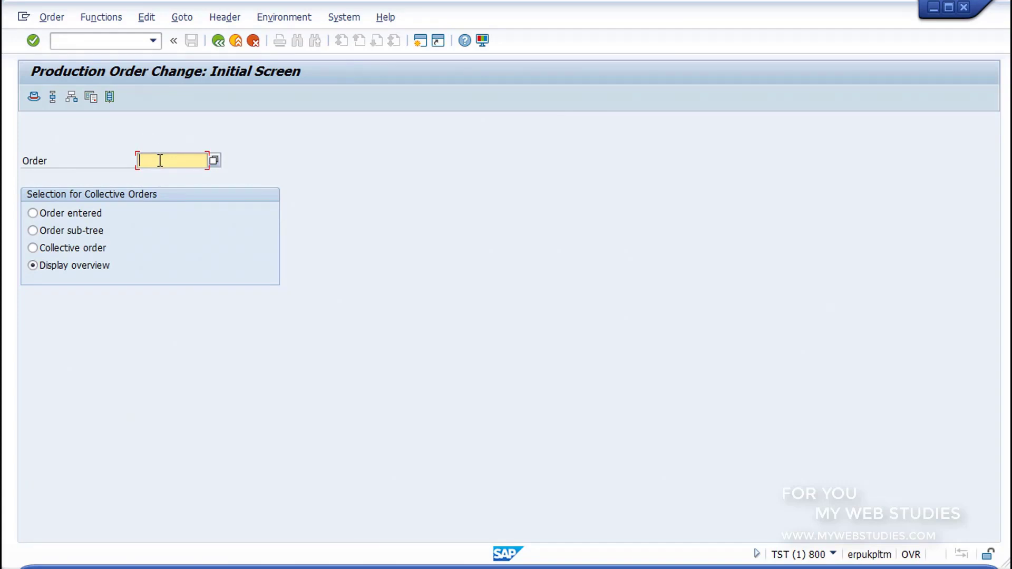
- Load the change header of order 60004726 for R-F100 Pump, plant 1000, 3 PC
type("60004726")
left_click(33, 40)
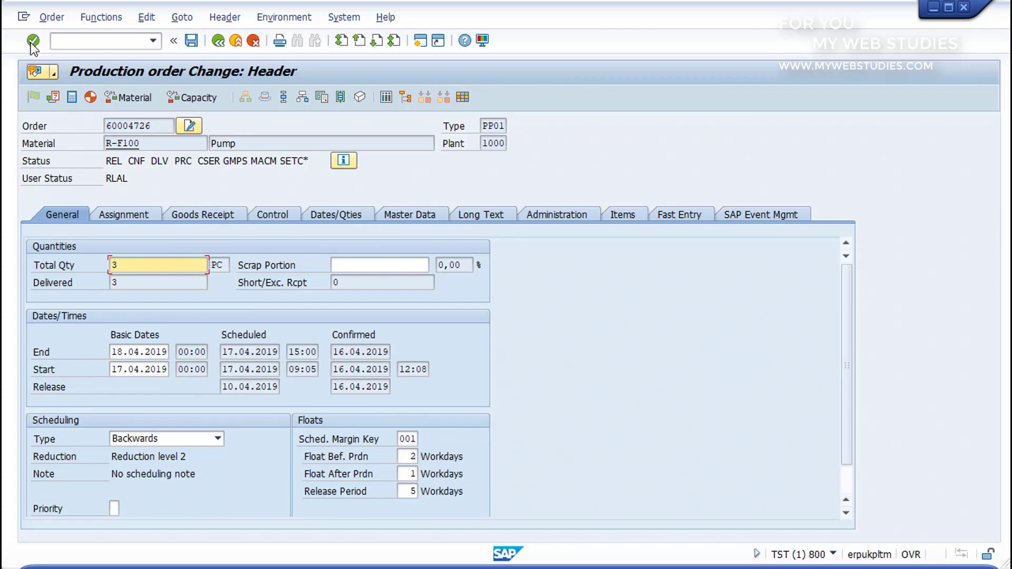
- Check the Assignment, Goods Receipt and Control tabs, add long text 'TEXT' and save order 60004726
left_click(116, 213)
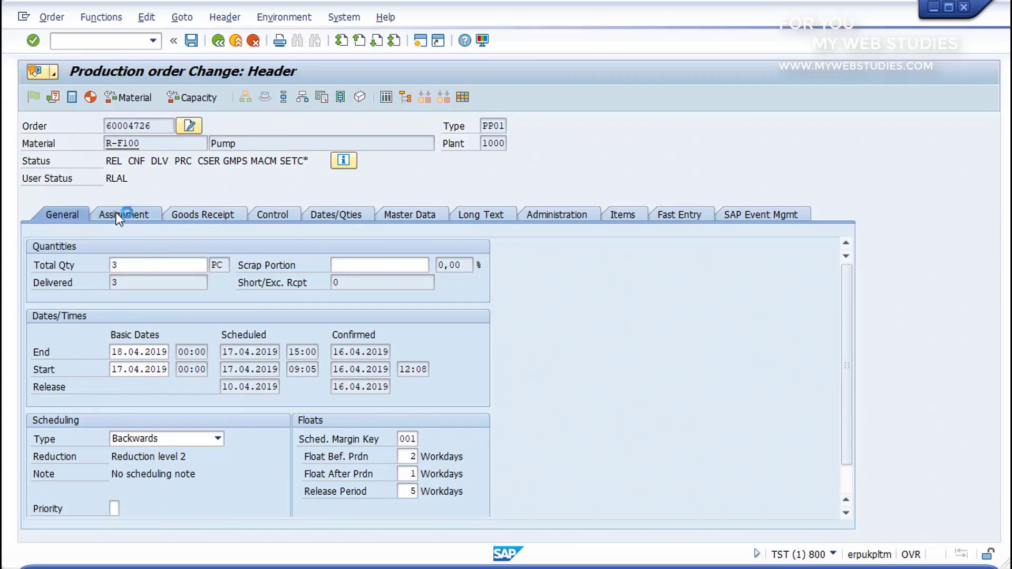
left_click(202, 213)
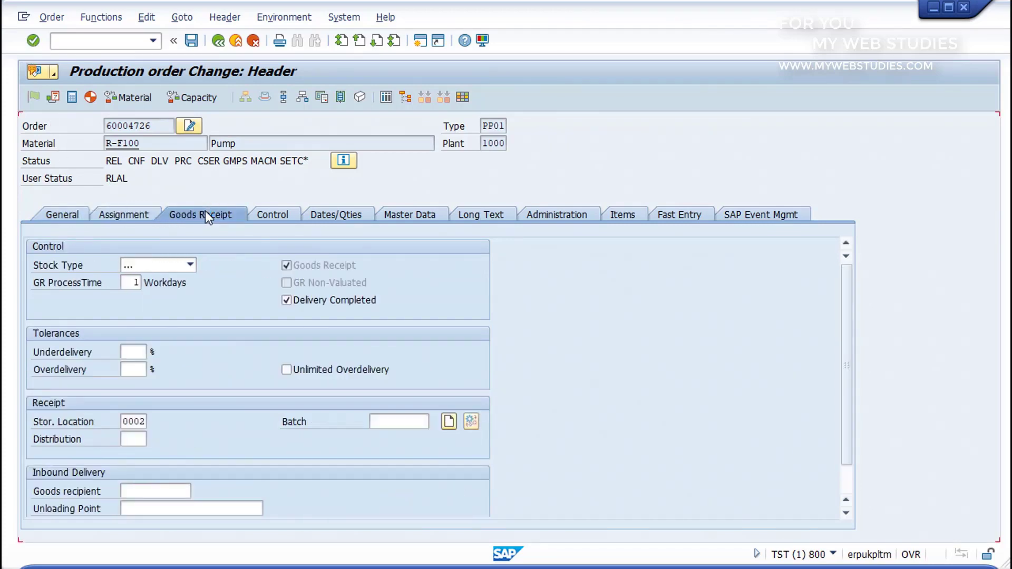
left_click(267, 213)
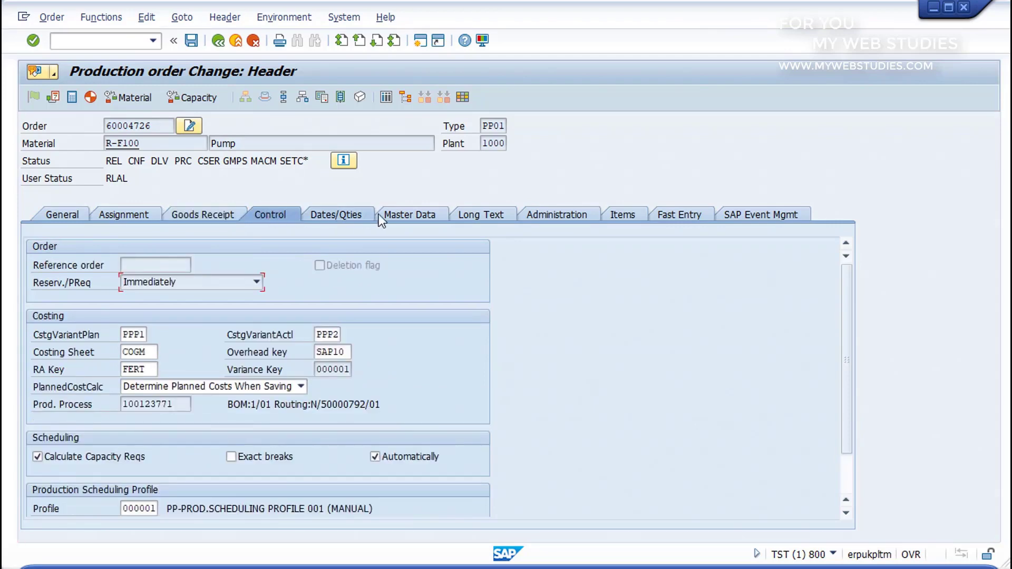
left_click(492, 213)
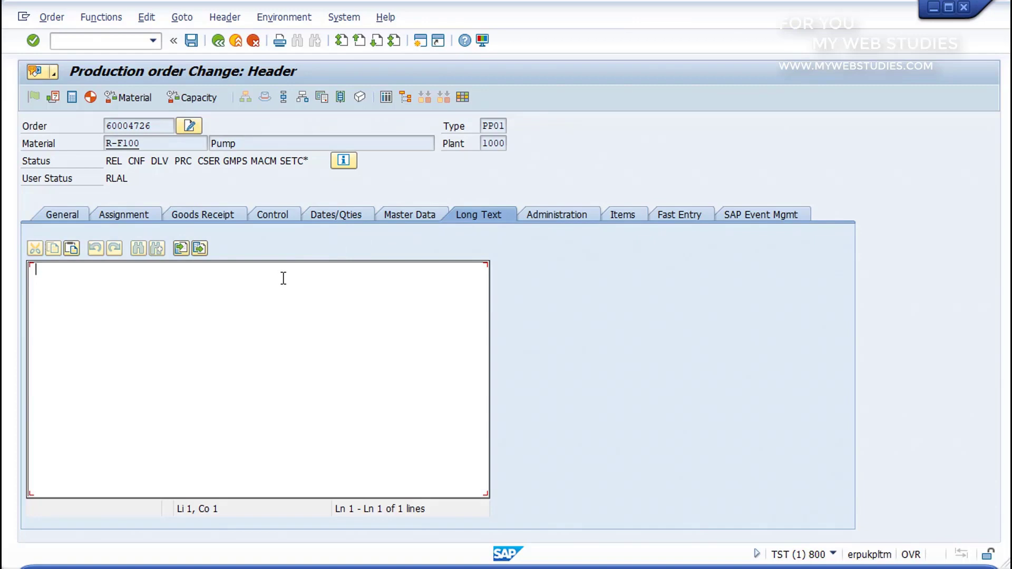
type("TEXT")
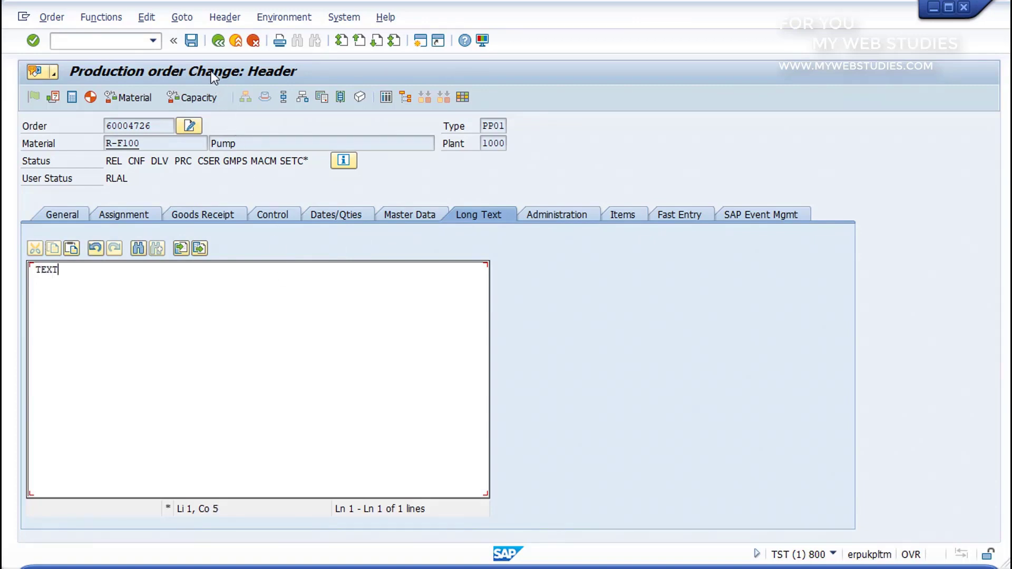
left_click(191, 41)
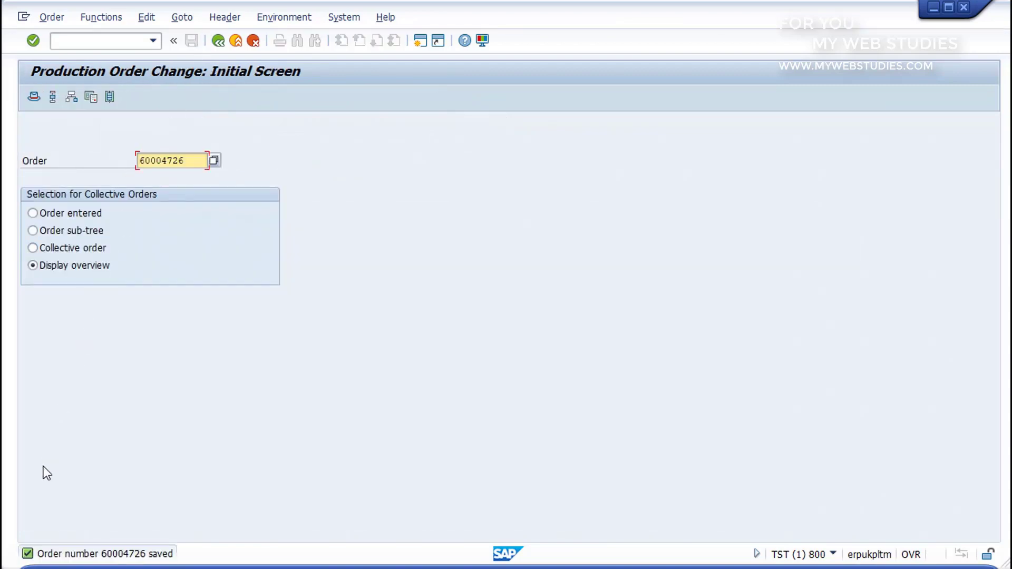
- Exit order change back to SAP Easy Access with the /N command
left_click_drag(20, 538, 189, 565)
left_click(102, 42)
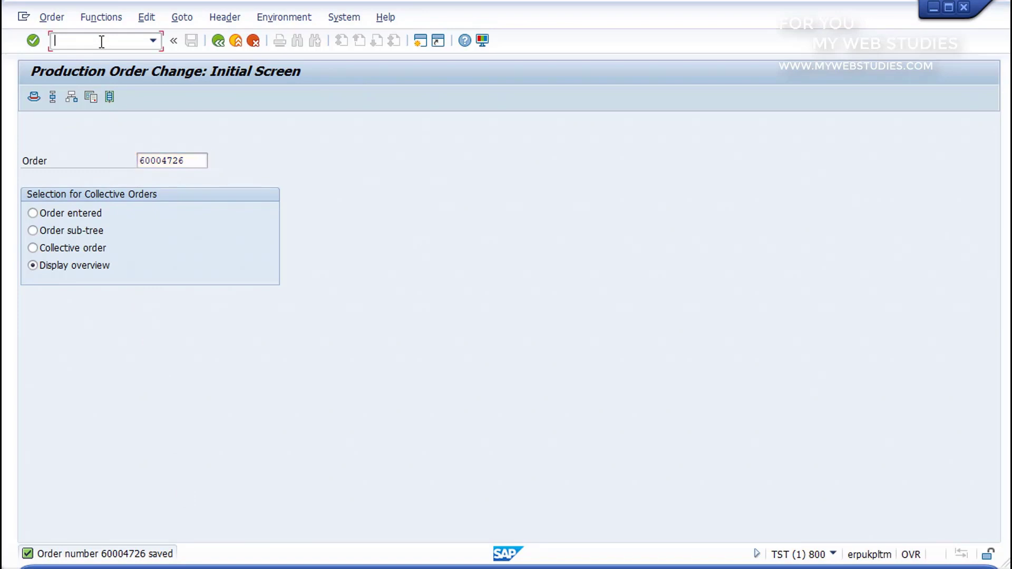
type("/N")
key("Return")
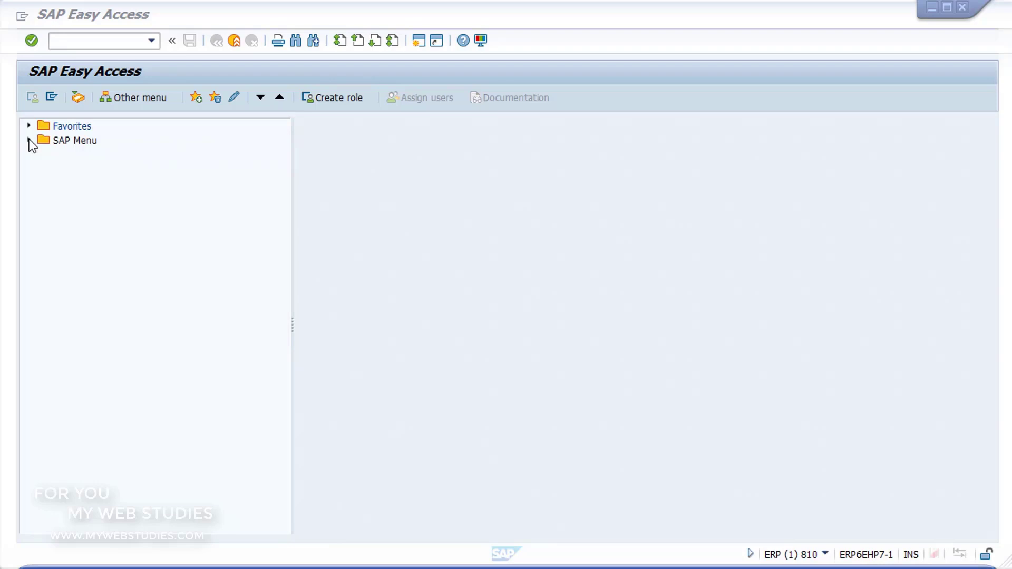
- Launch MCE1 Purchasing Group from Logistics Information System > Standard Analyses > Purchasing
left_click(29, 140)
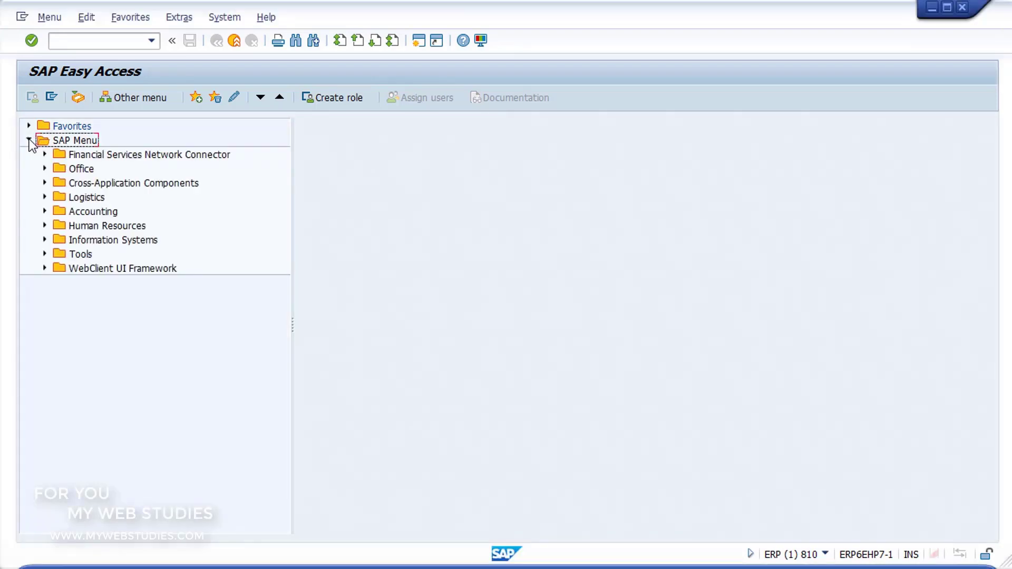
left_click(45, 197)
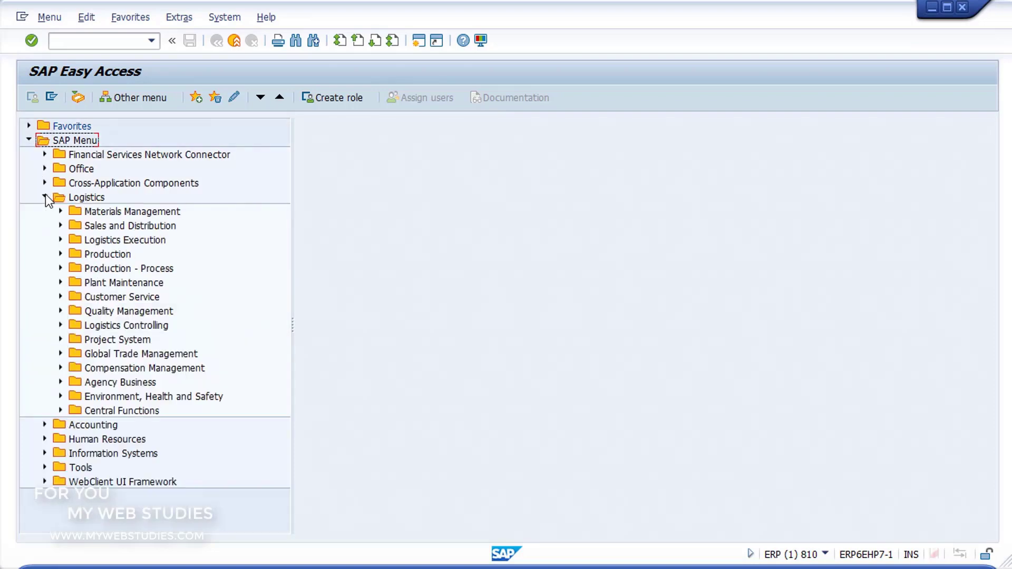
left_click(61, 325)
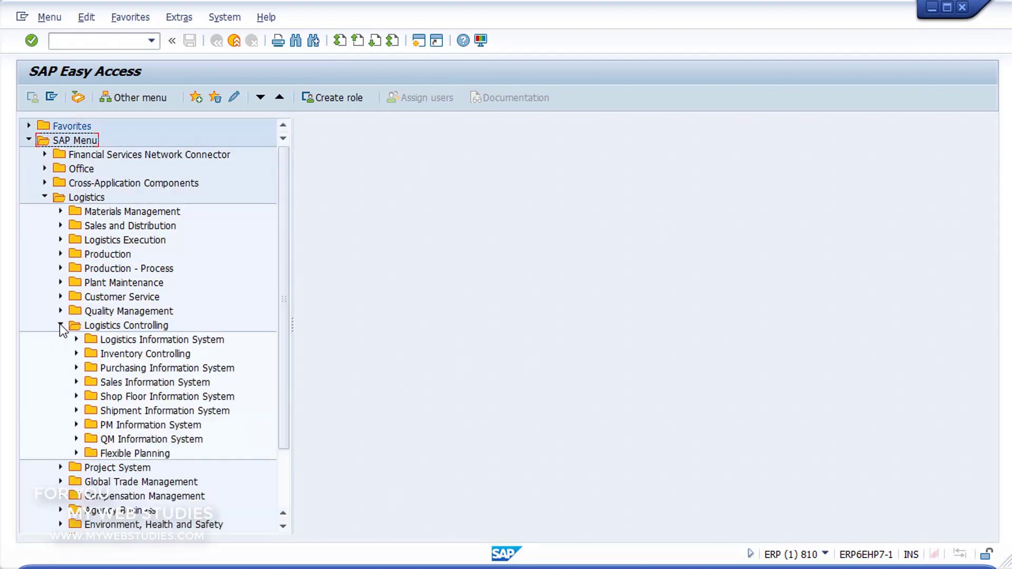
left_click(77, 340)
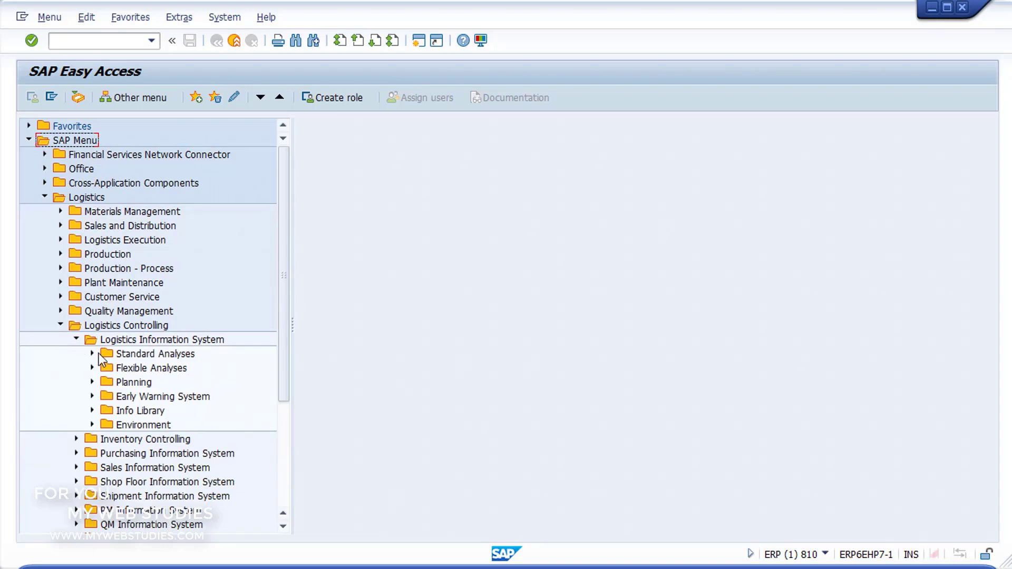
left_click(92, 354)
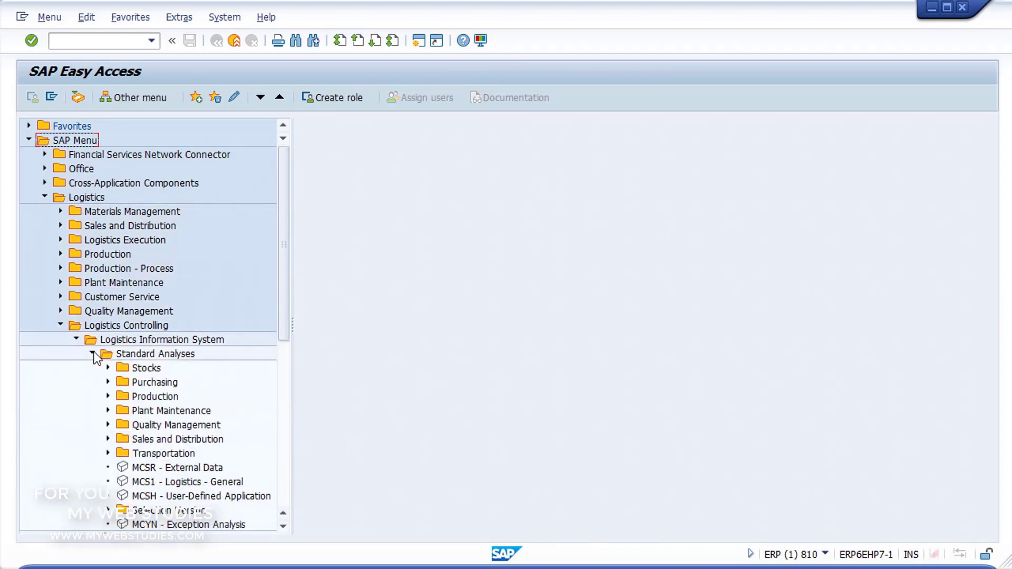
scroll(109, 382, "down", 1)
left_click(109, 381)
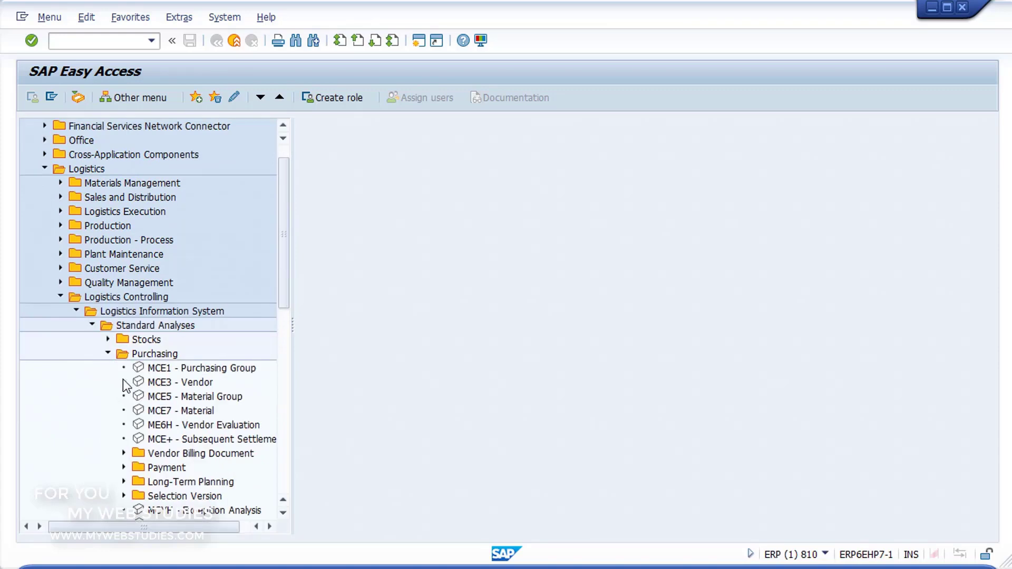
left_click(144, 368)
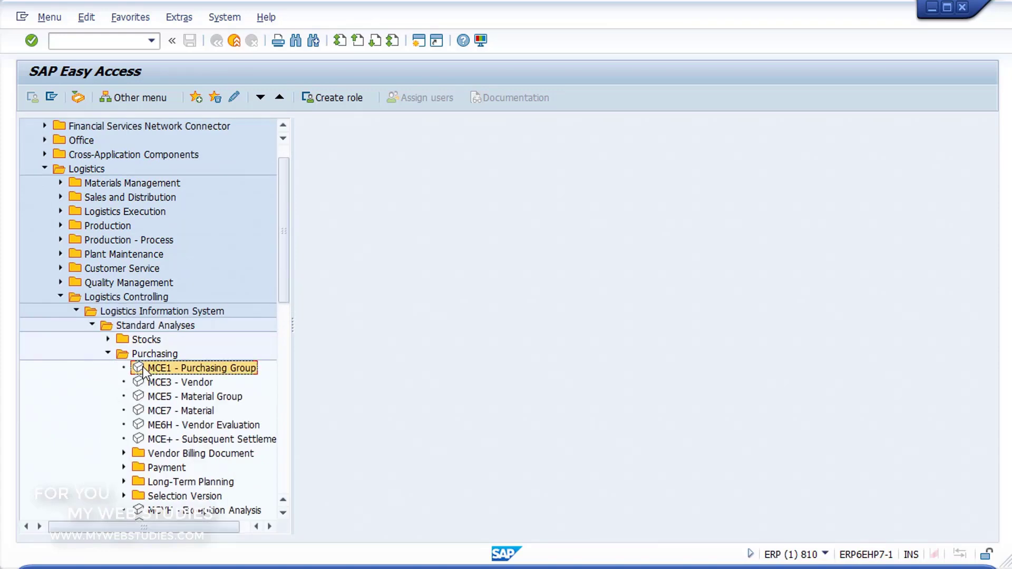
double_click(143, 368)
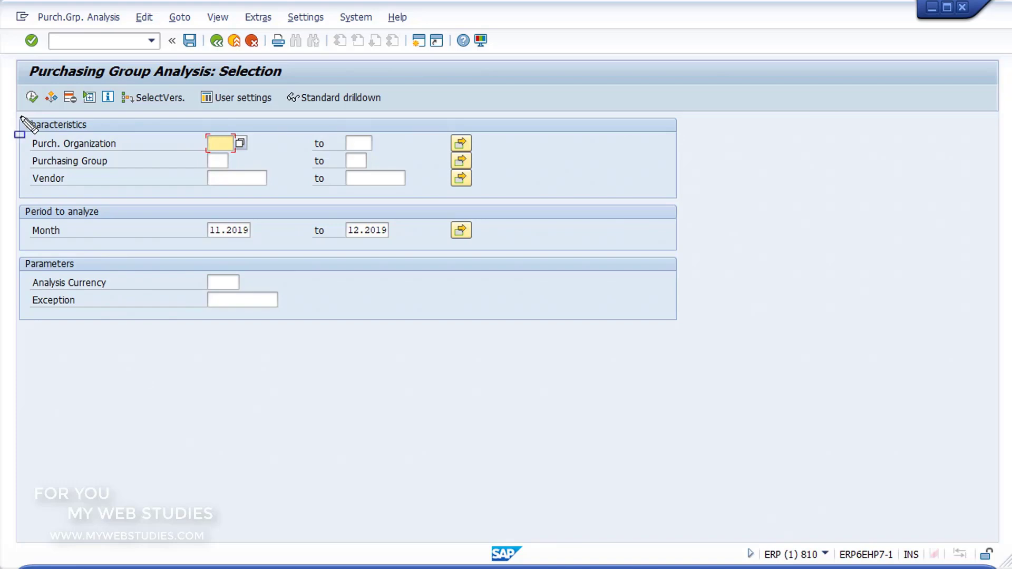
- Step through the Purchasing Group and Vendor criteria, keeping Month 11.2019–12.2019 with no other restrictions
left_click_drag(21, 117, 689, 199)
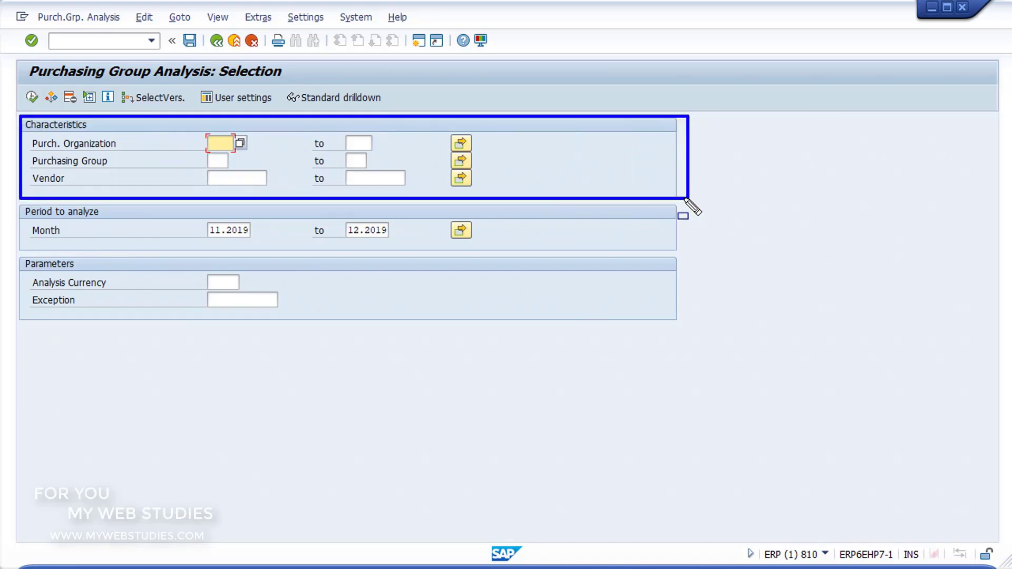
key("Escape")
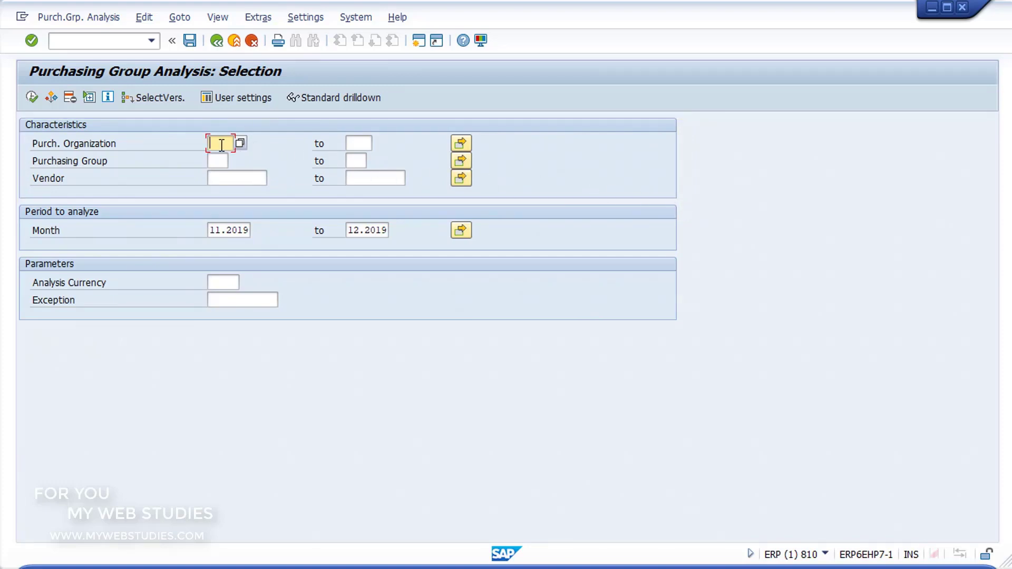
left_click(217, 161)
left_click(224, 176)
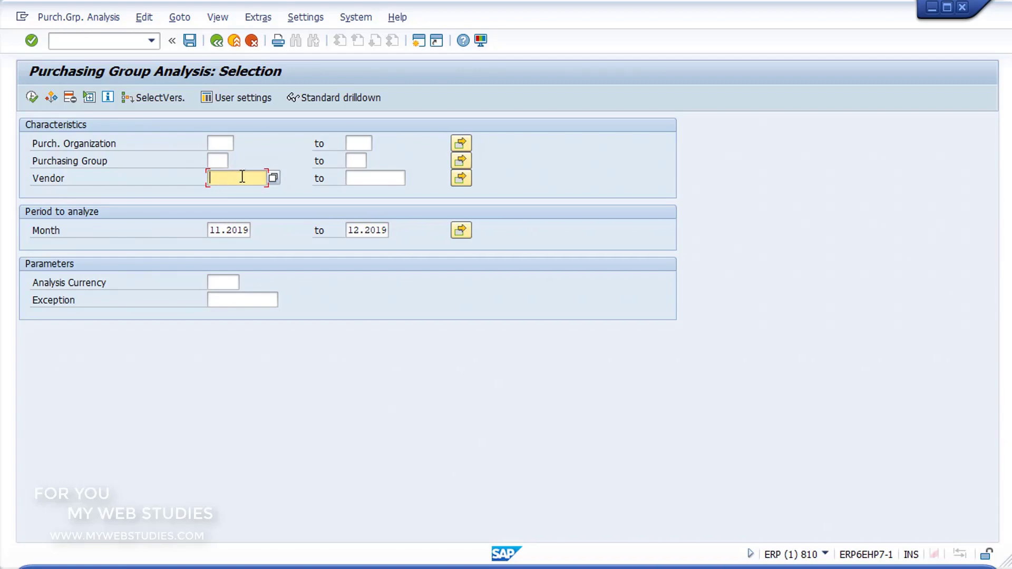
left_click(366, 180)
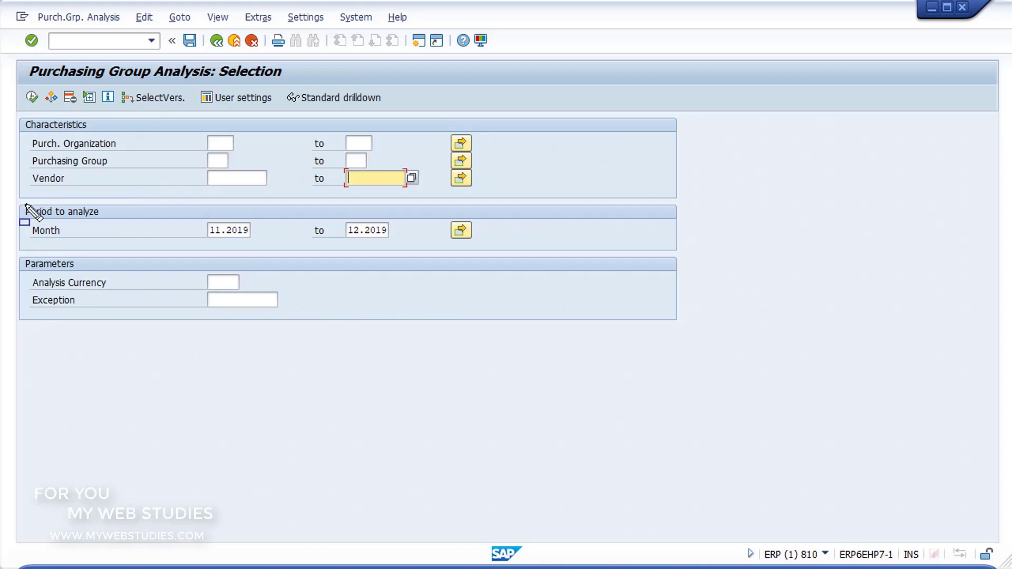
mouse_move(26, 205)
left_mouse_down()
mouse_move(420, 226)
mouse_move(528, 257)
left_mouse_up()
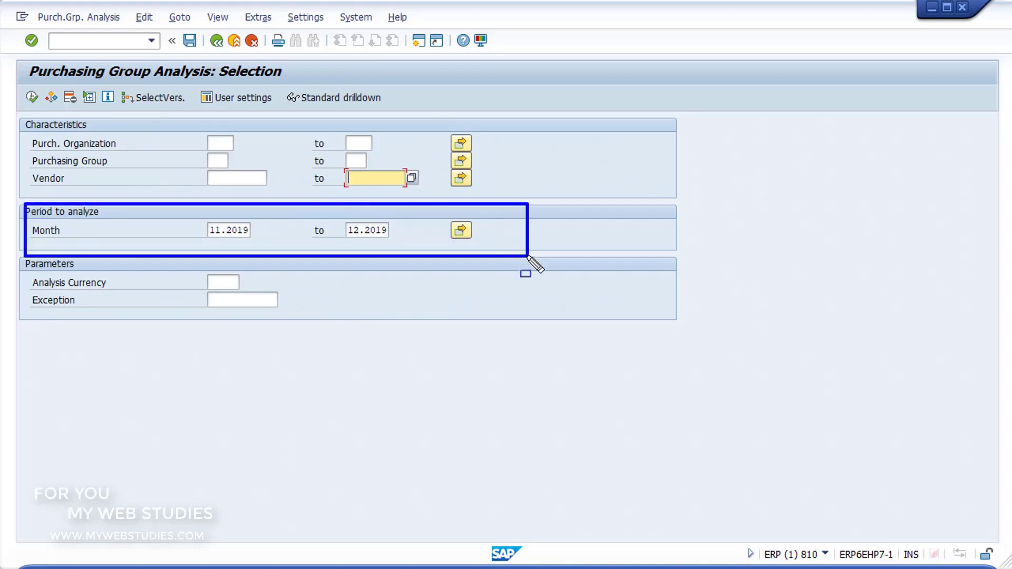
key("ctrl+z")
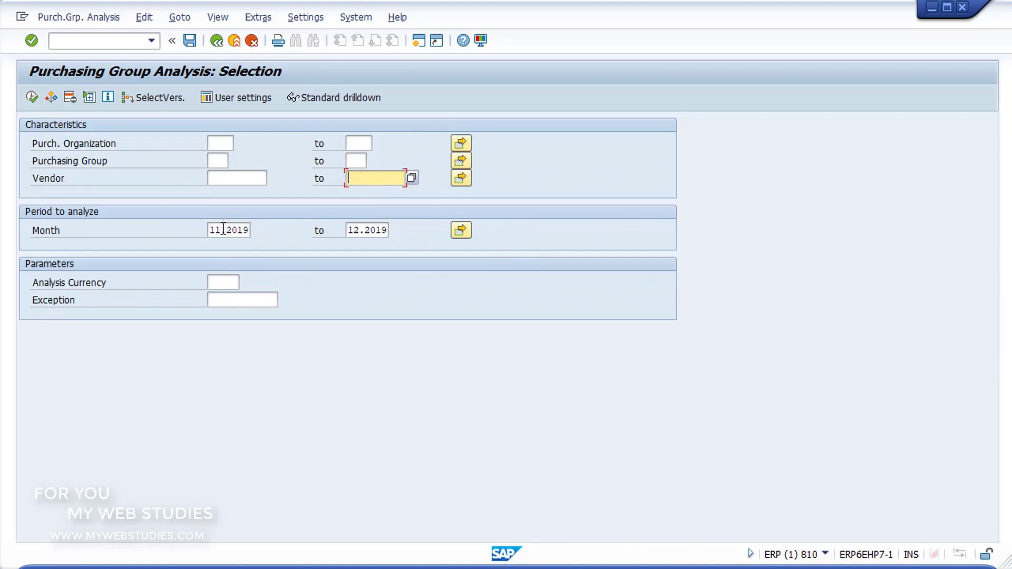
- Change the Month period to 01.2019–12.2019 and execute the purchasing group analysis
left_click_drag(222, 228, 198, 230)
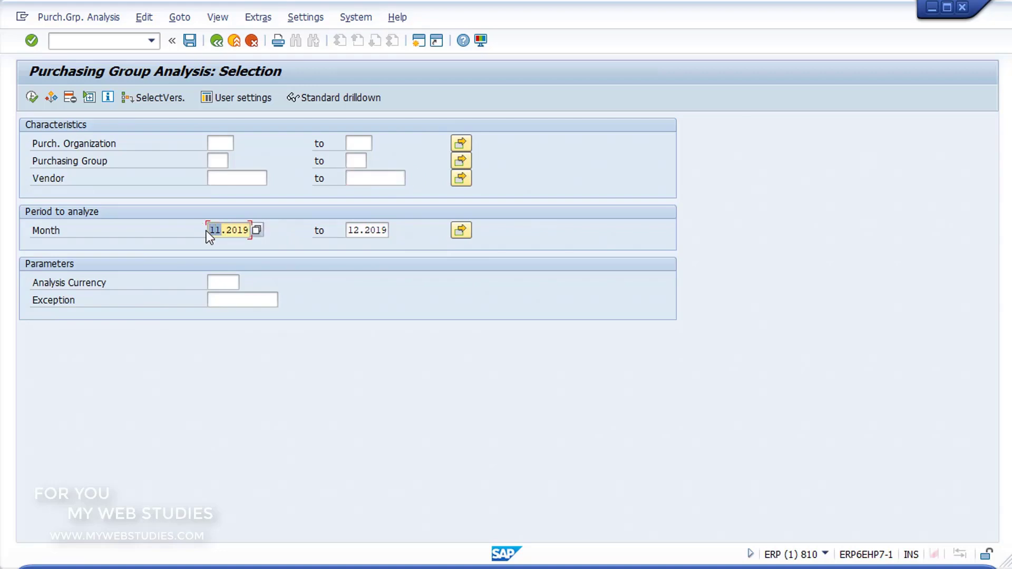
type("01")
left_click(364, 230)
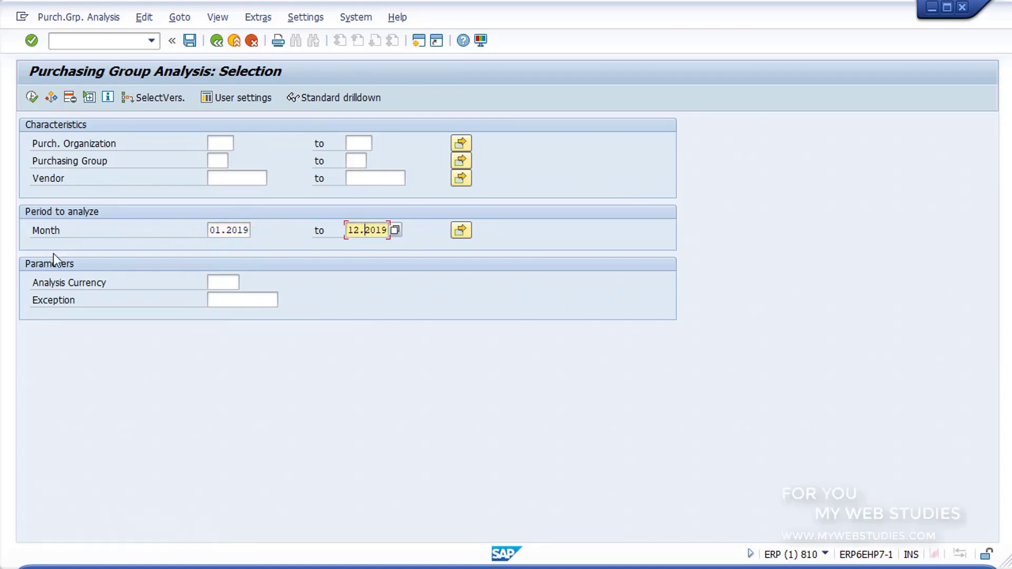
mouse_move(27, 255)
left_mouse_down()
mouse_move(338, 308)
mouse_move(349, 318)
left_mouse_up()
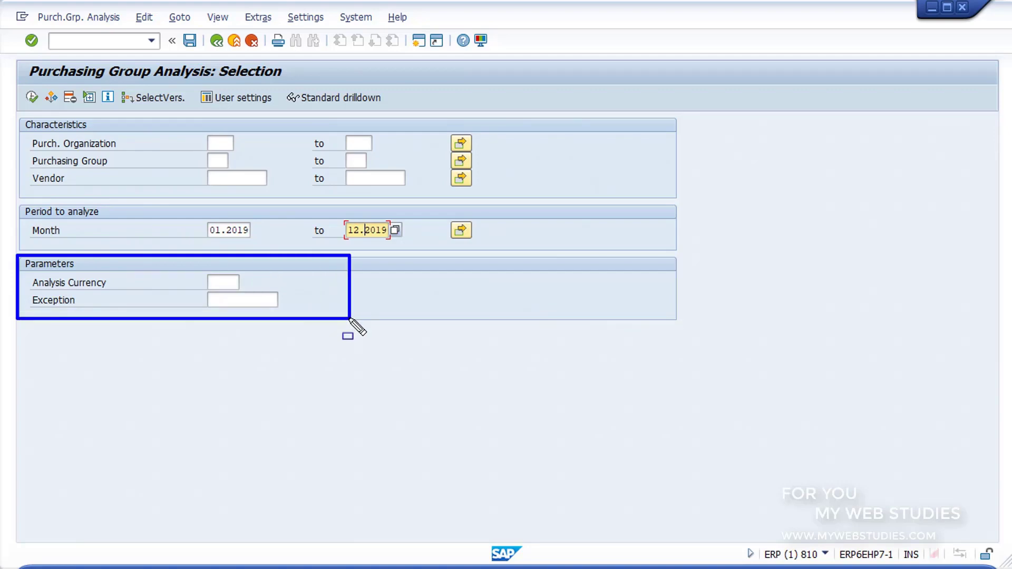
left_click(230, 283)
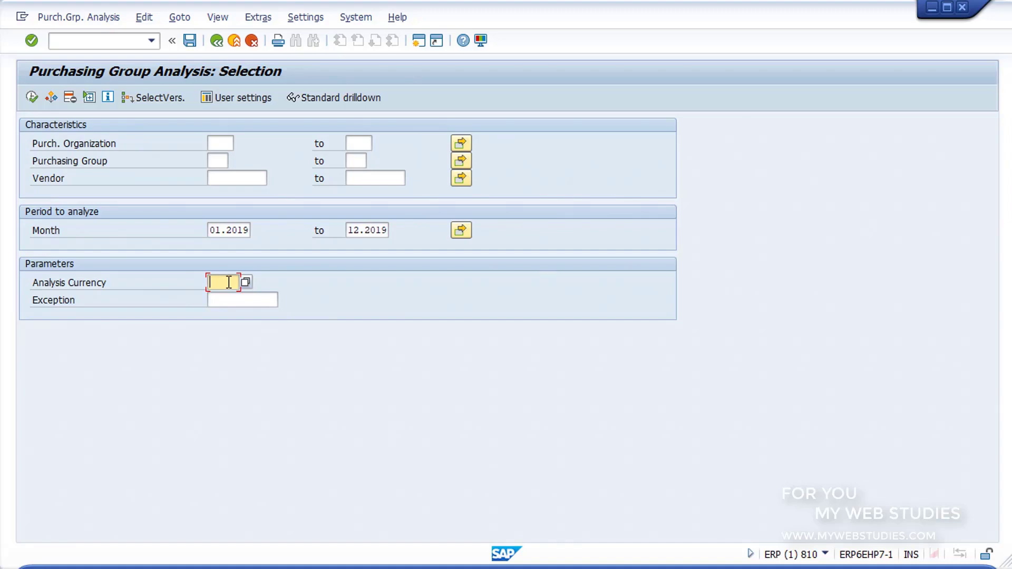
left_click(229, 230)
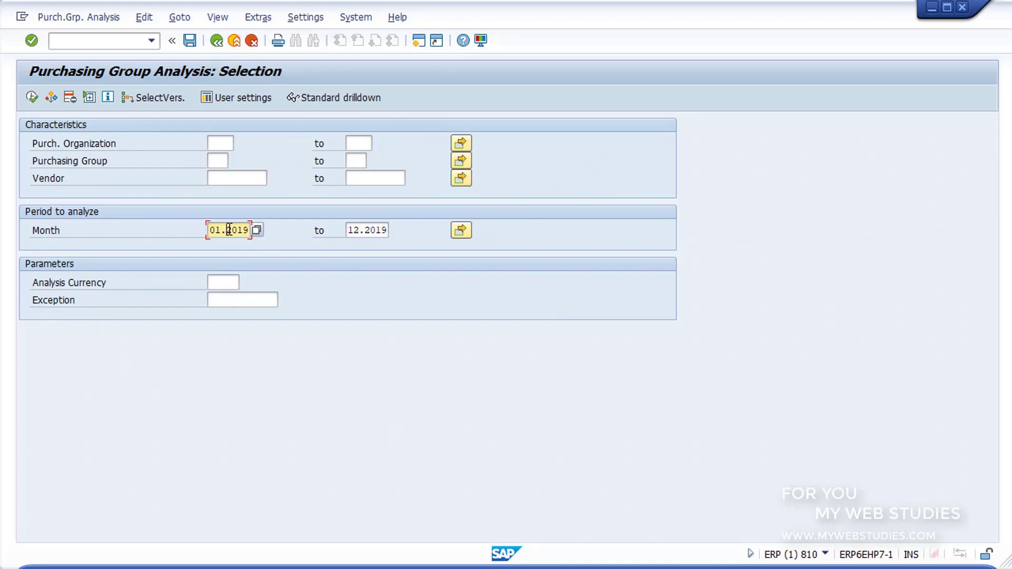
left_click(33, 100)
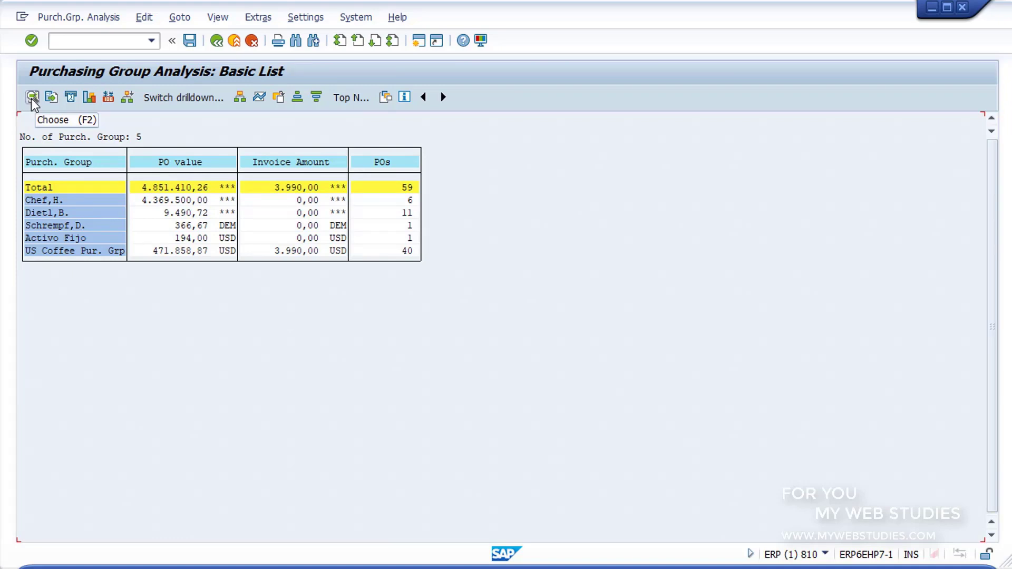
- Review the PO value, Invoice Amount and POs columns, then open the Graphics key figure choice
left_click(172, 164)
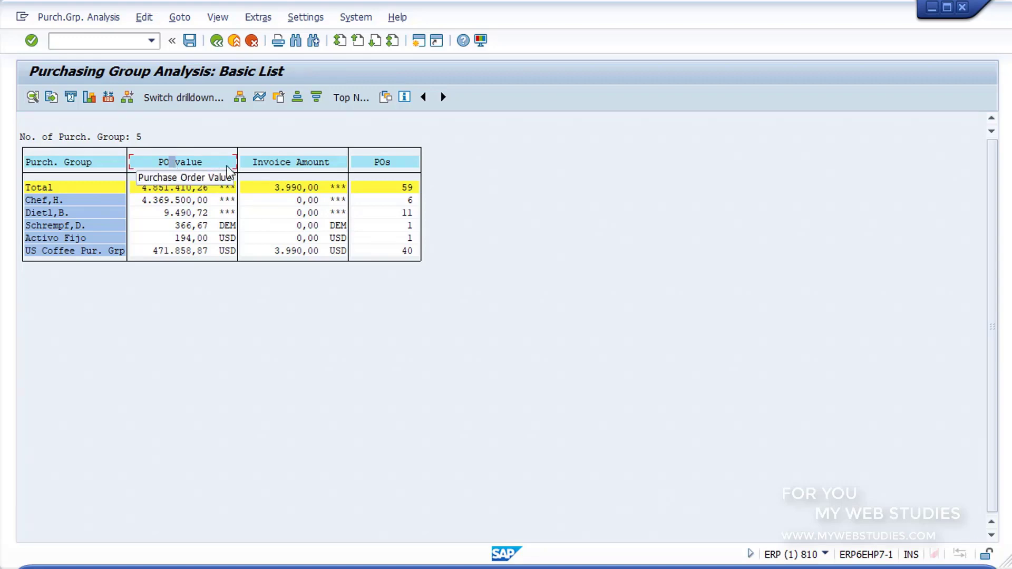
left_click(289, 164)
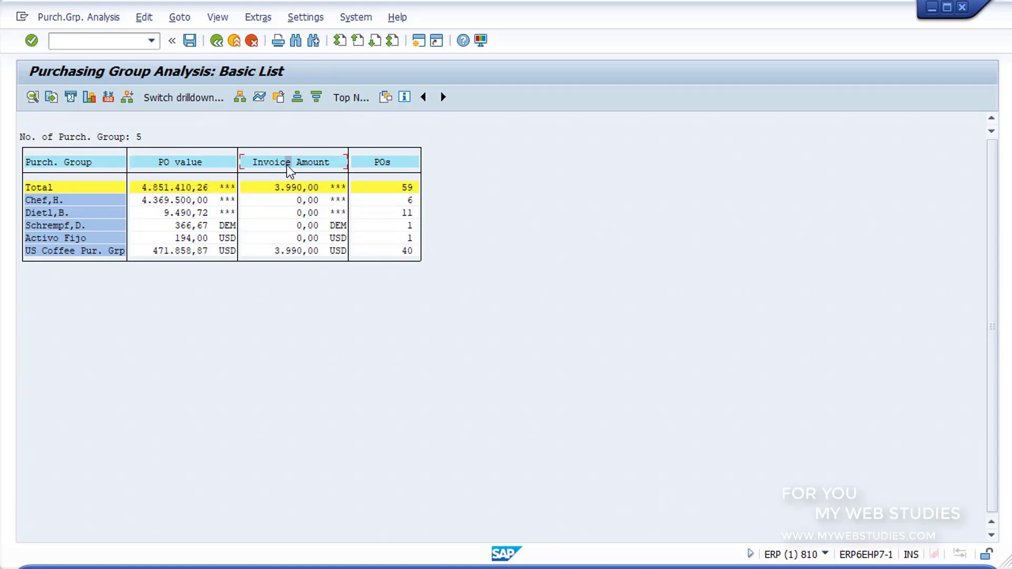
left_click(377, 168)
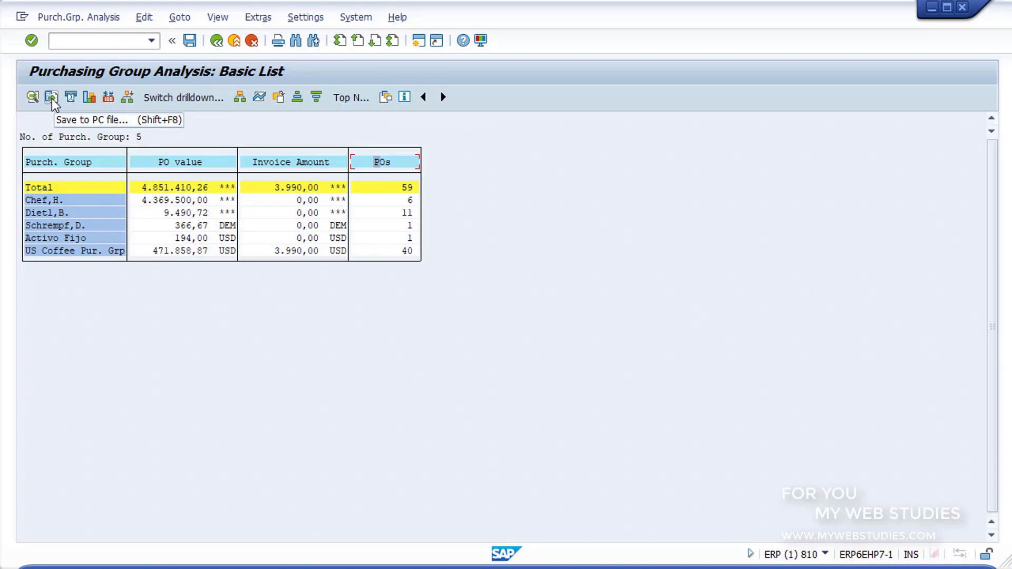
left_click(85, 102)
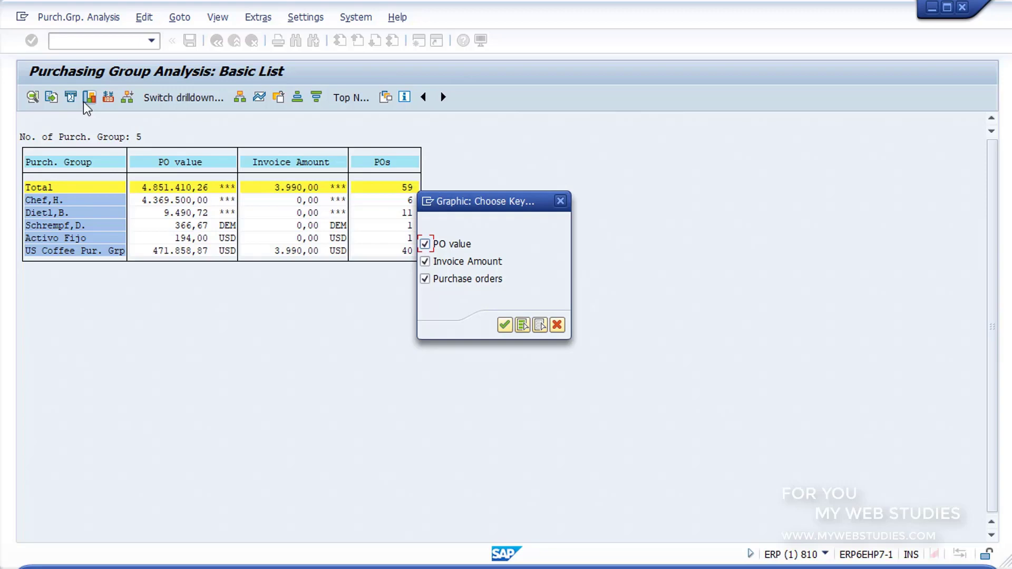
- Chart only PO value per purchasing group, accept the units notice, and close the chart
left_click(426, 245)
left_click(425, 262)
left_click(426, 280)
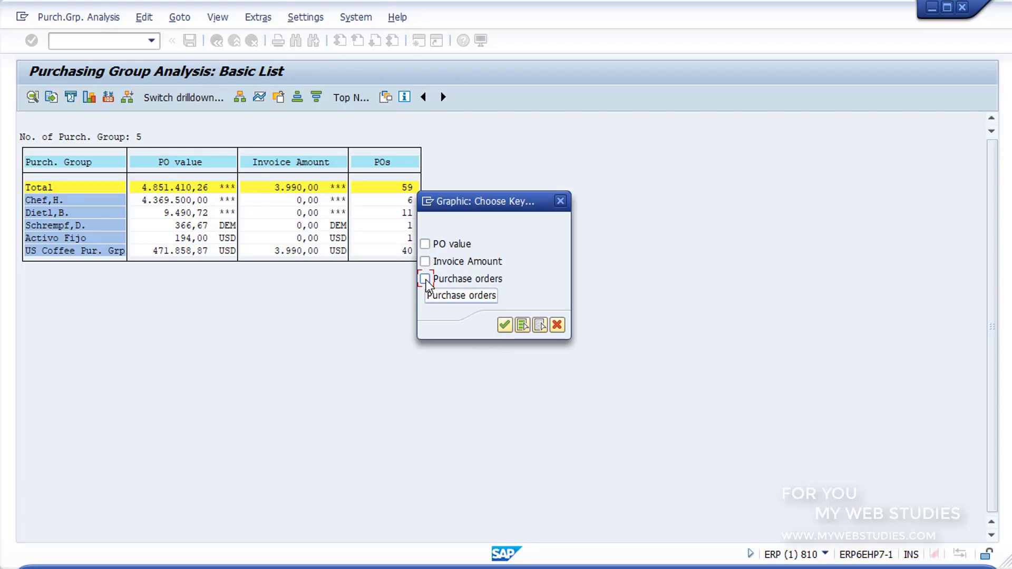
left_click(425, 244)
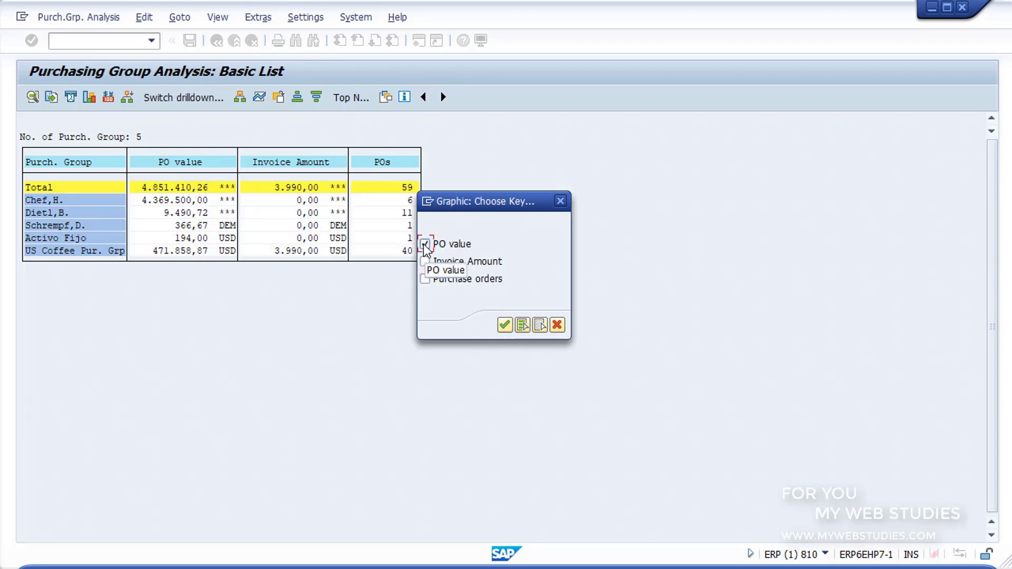
left_click(511, 325)
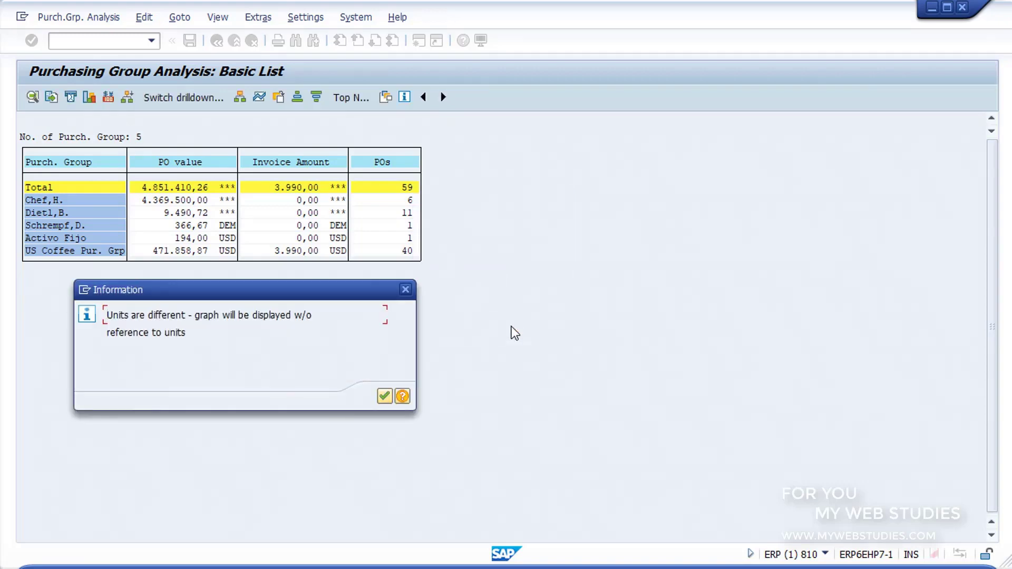
left_click(384, 398)
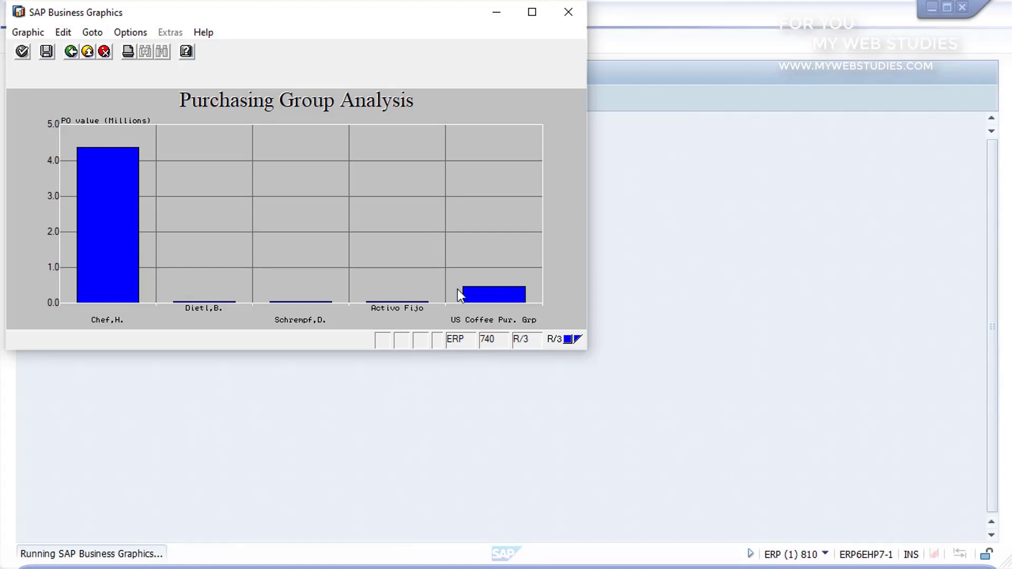
left_click(565, 14)
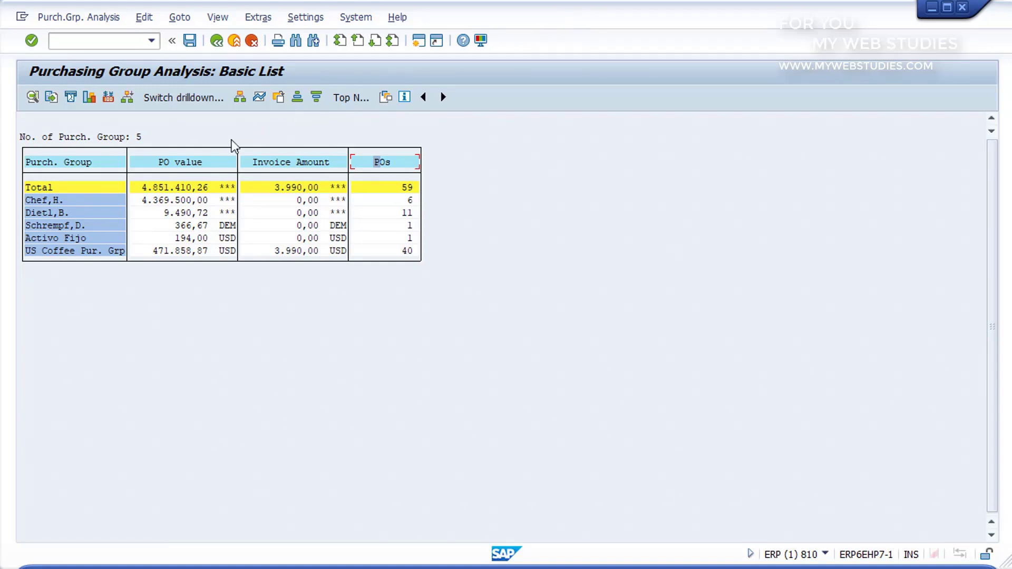
- Sort purchasing groups by PO value descending, then switch the drilldown to Vendor
left_click(196, 163)
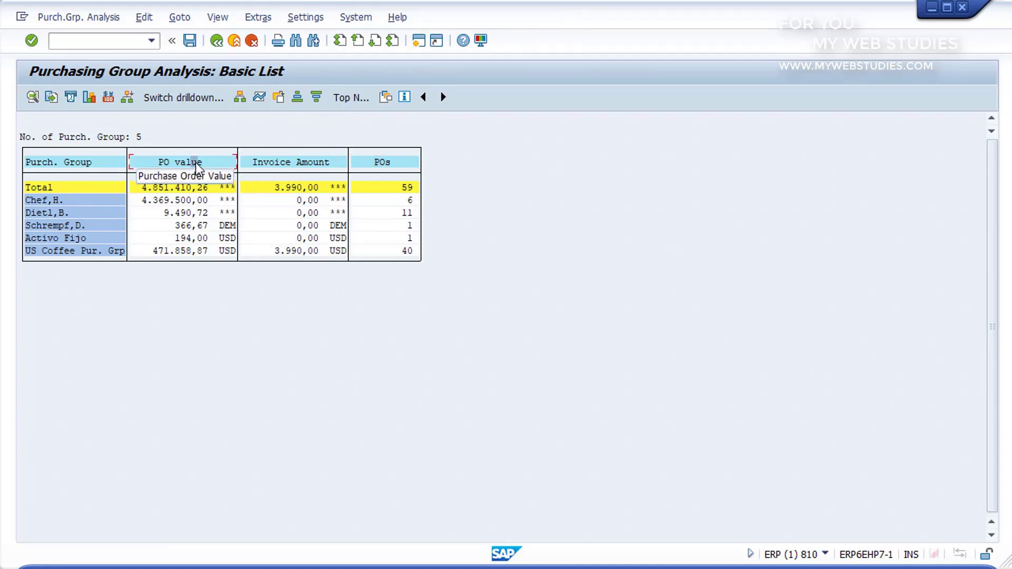
left_click(316, 98)
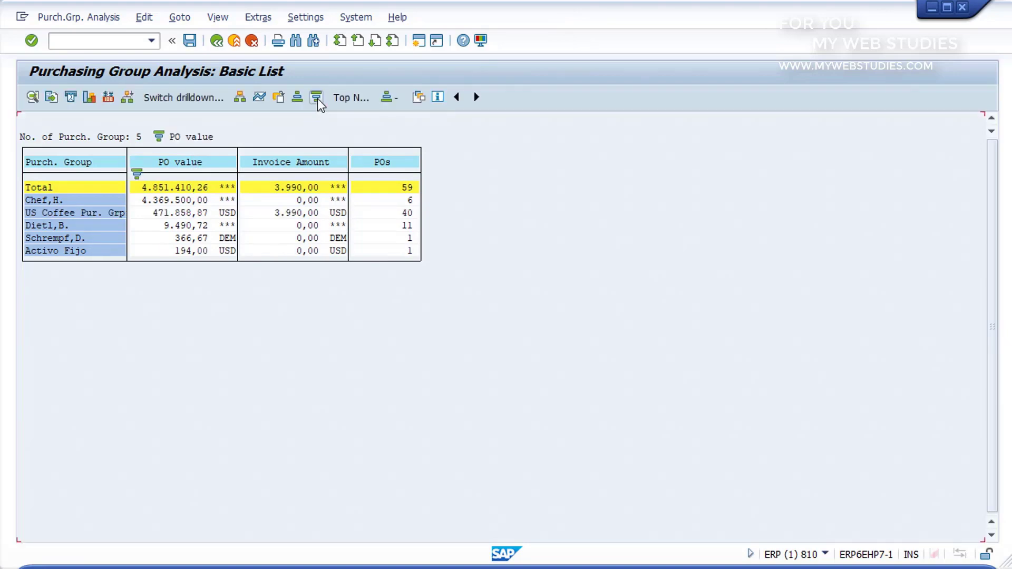
left_click(191, 98)
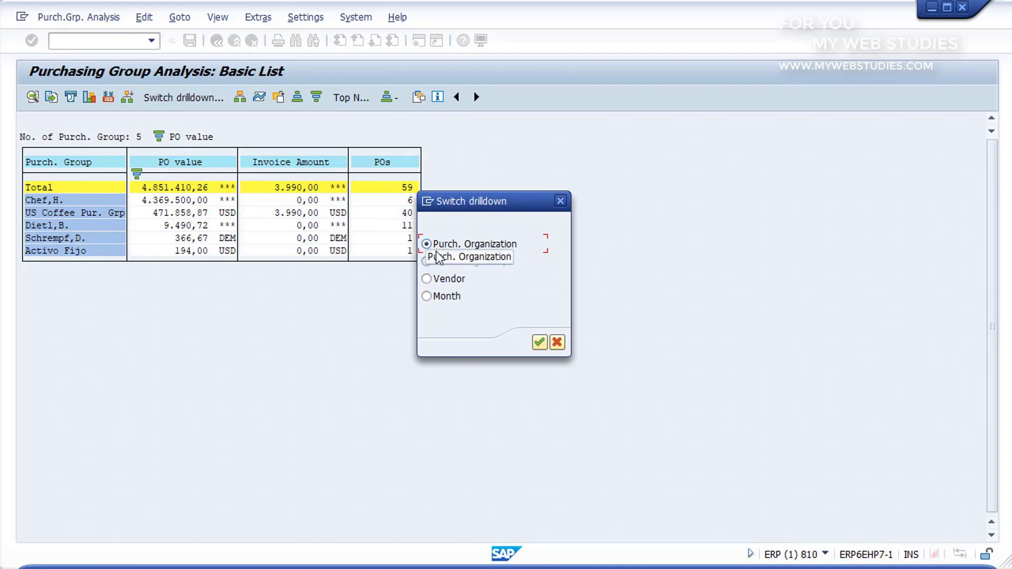
left_click(429, 281)
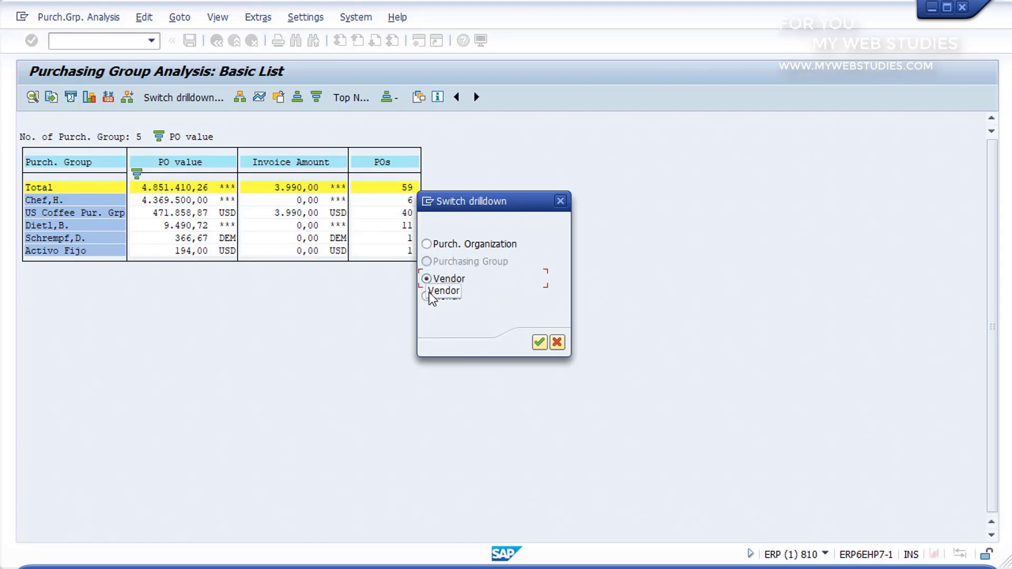
left_click(429, 298)
left_click(429, 279)
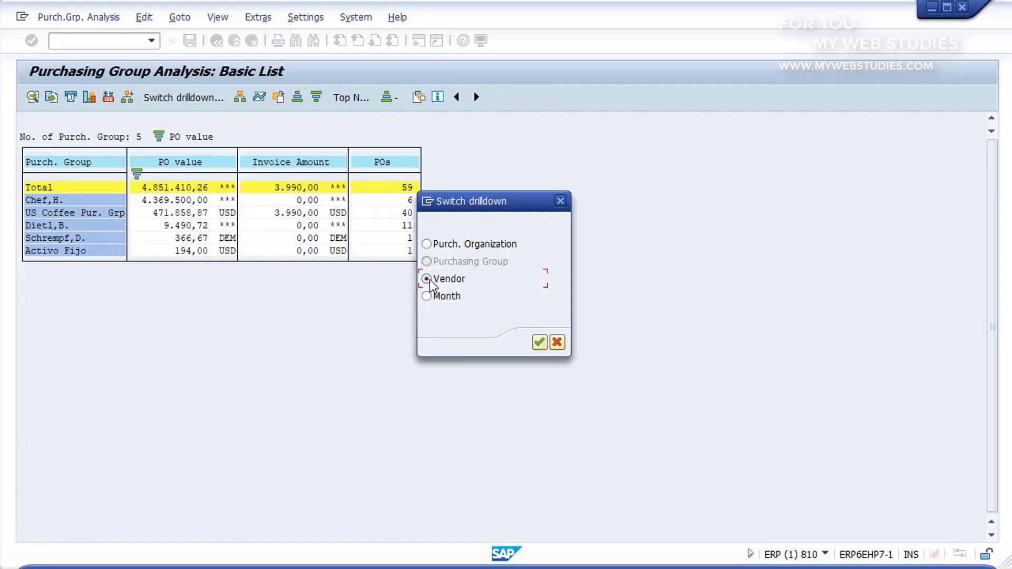
left_click(540, 345)
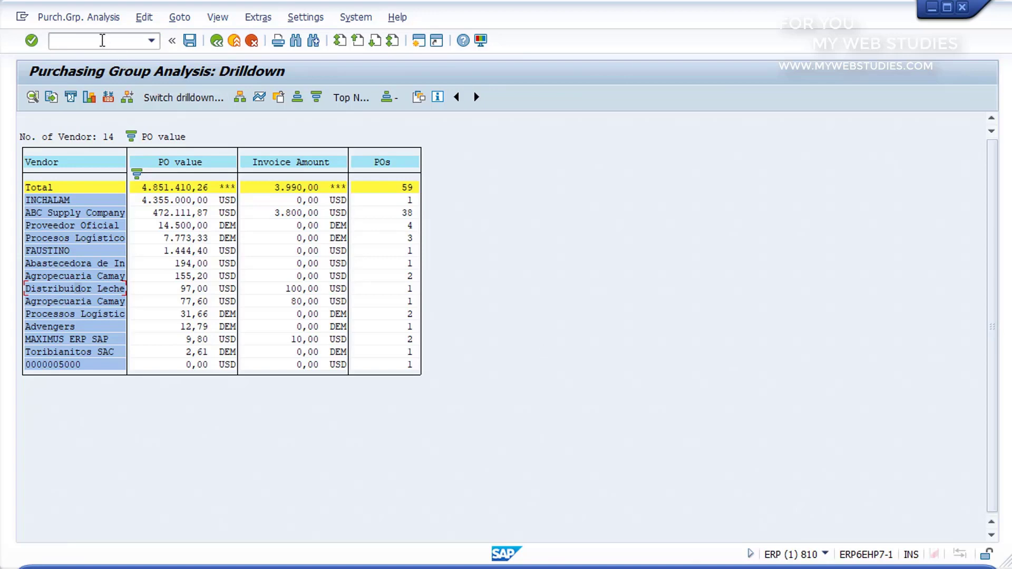
- Enter /N in the command field to exit the vendor drilldown to SAP Easy Access
left_click(102, 41)
type("/N")
key("Return")
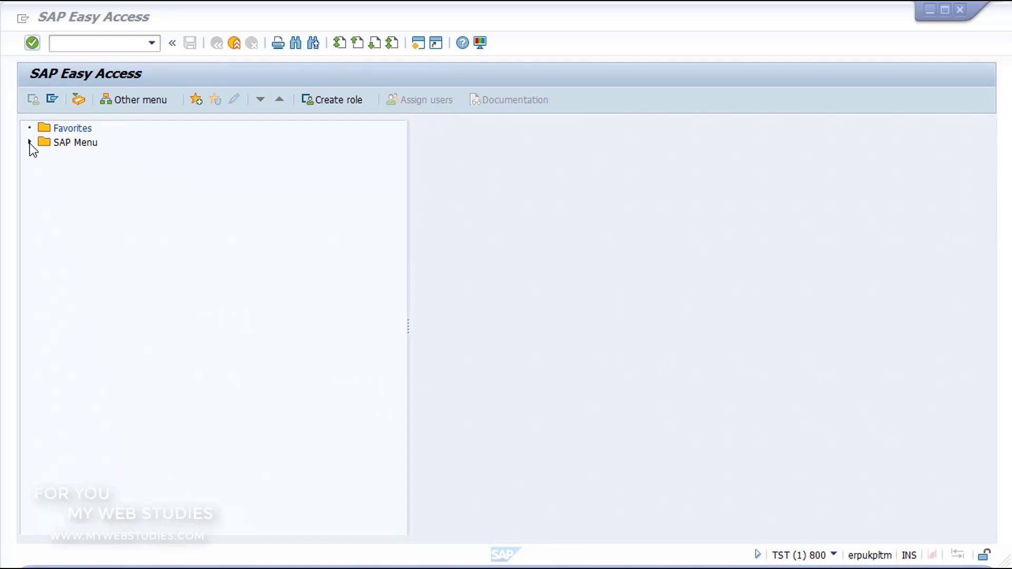
- Open MCRI - Product Costs via Logistics > Logistics Controlling > Shop Floor Information System > Standard Analyses
left_click(29, 142)
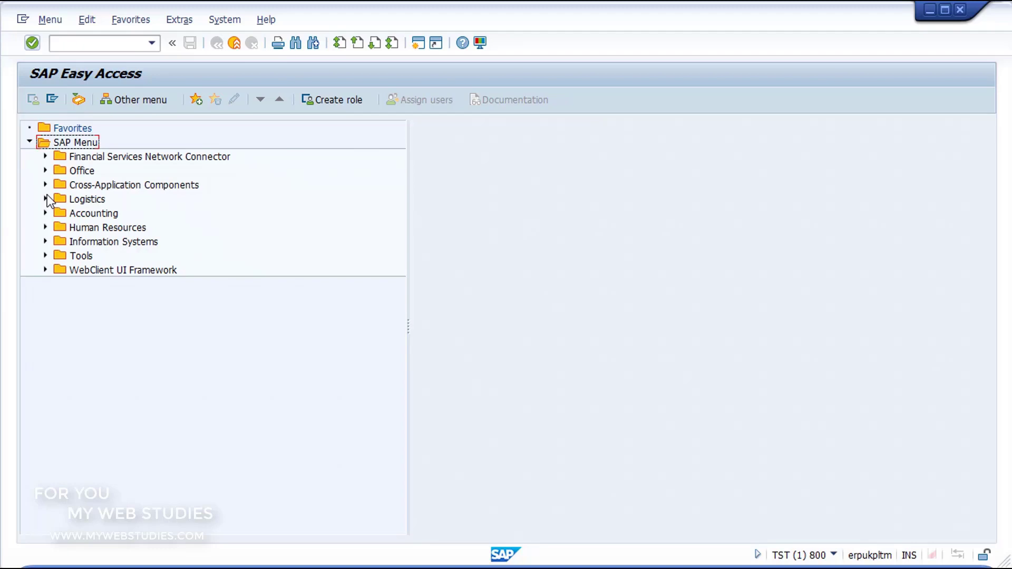
left_click(46, 199)
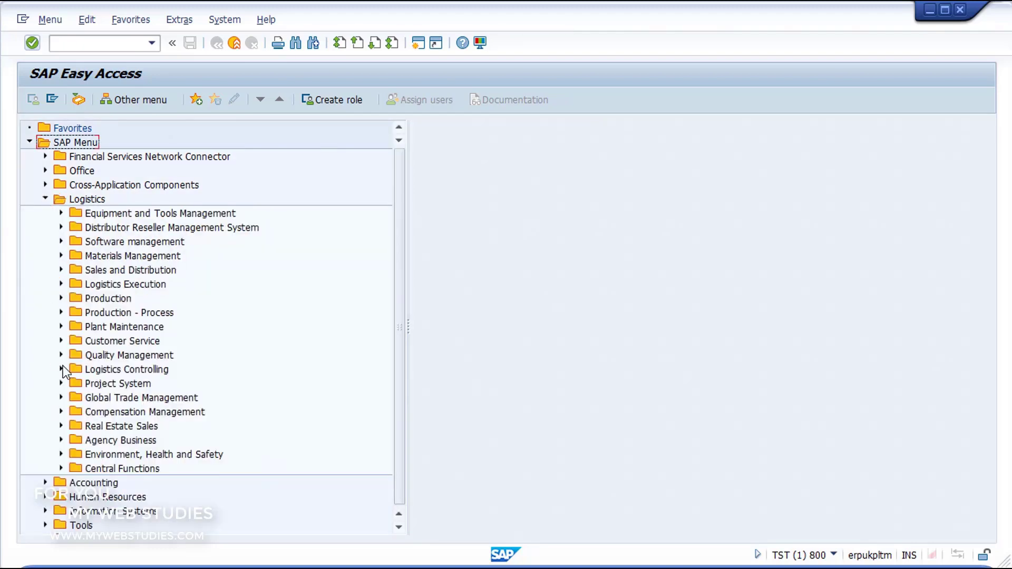
left_click(61, 369)
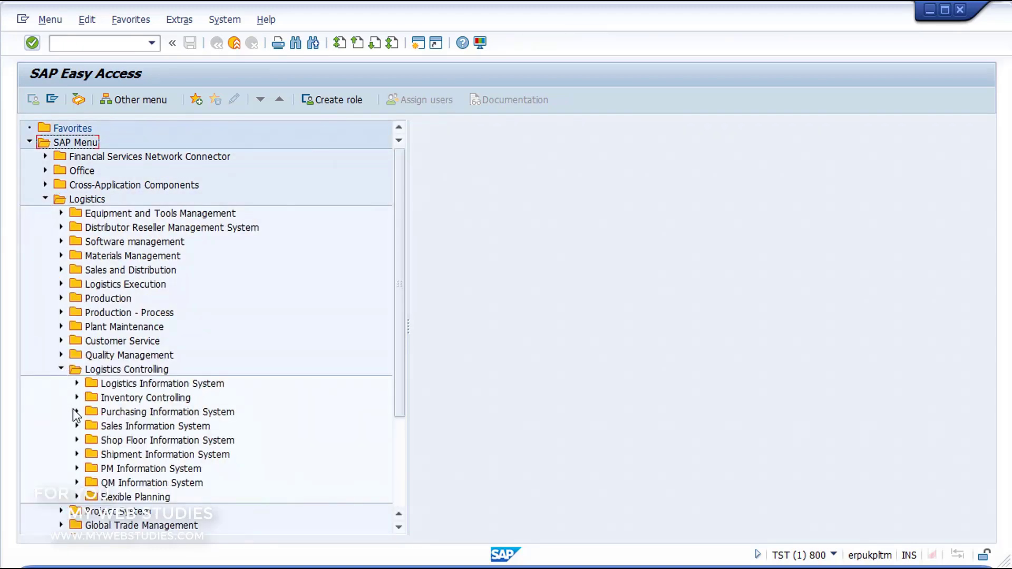
left_click(77, 440)
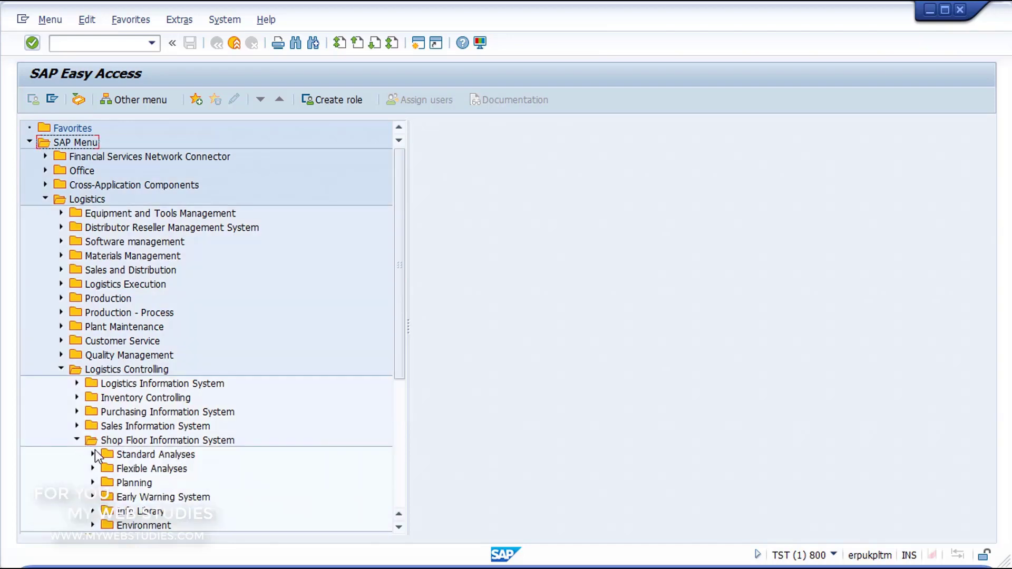
left_click(93, 454)
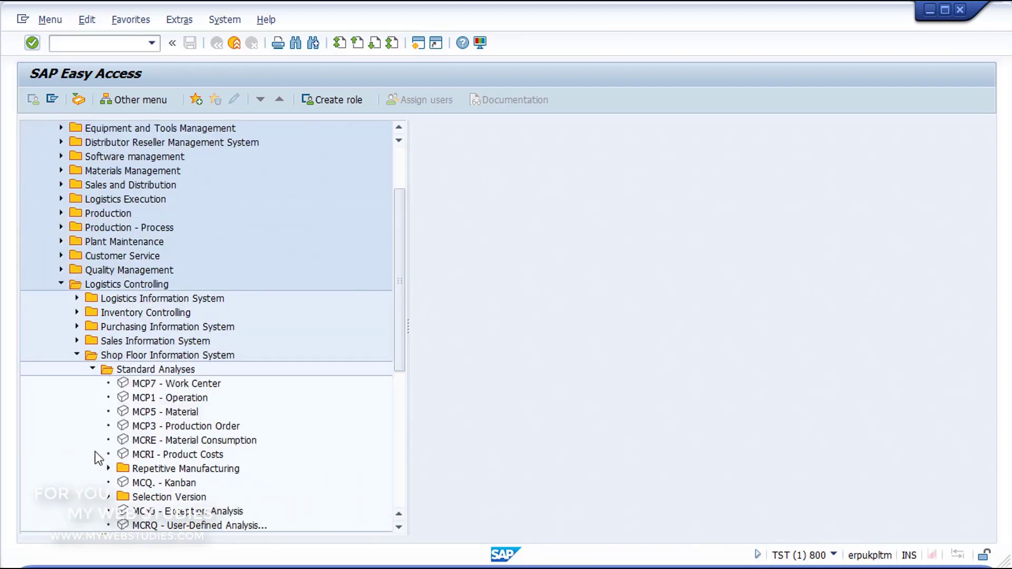
left_click(125, 456)
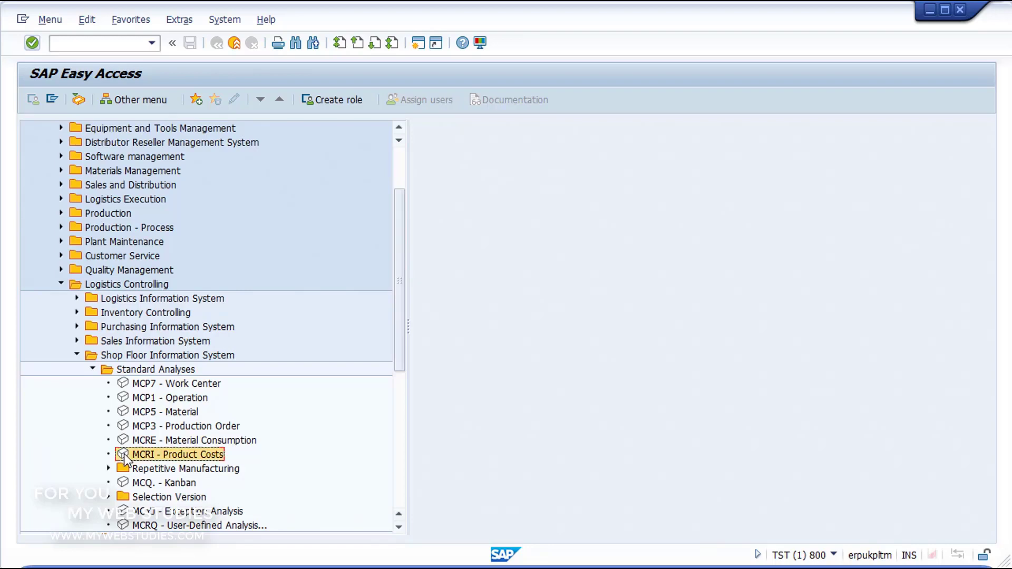
double_click(125, 454)
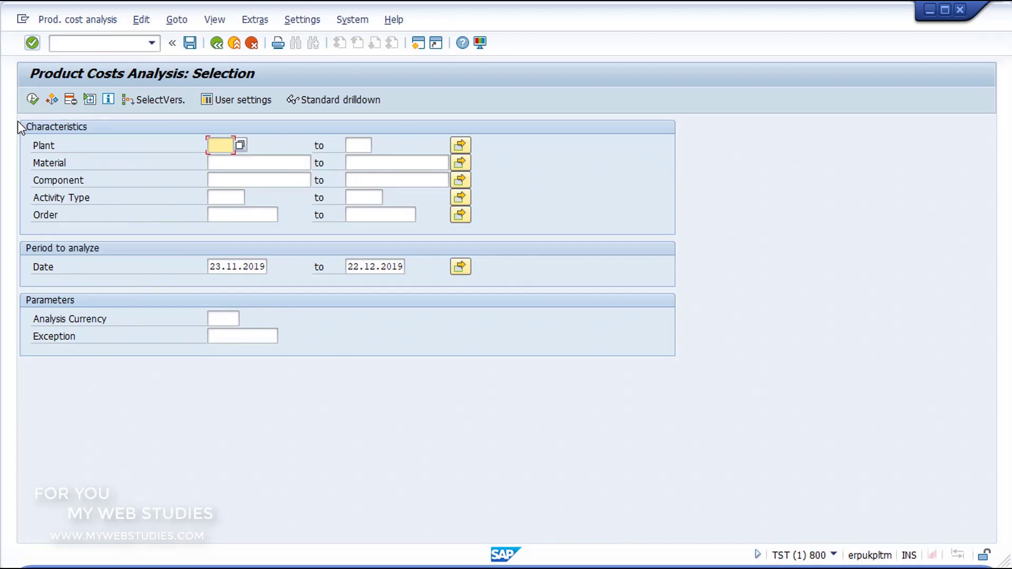
left_click_drag(18, 121, 501, 239)
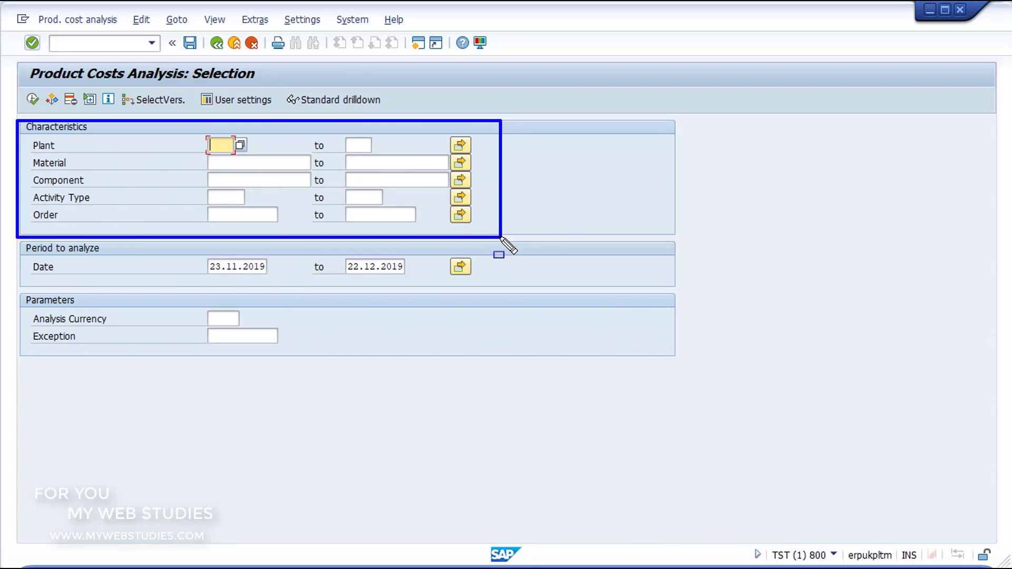
key("Escape")
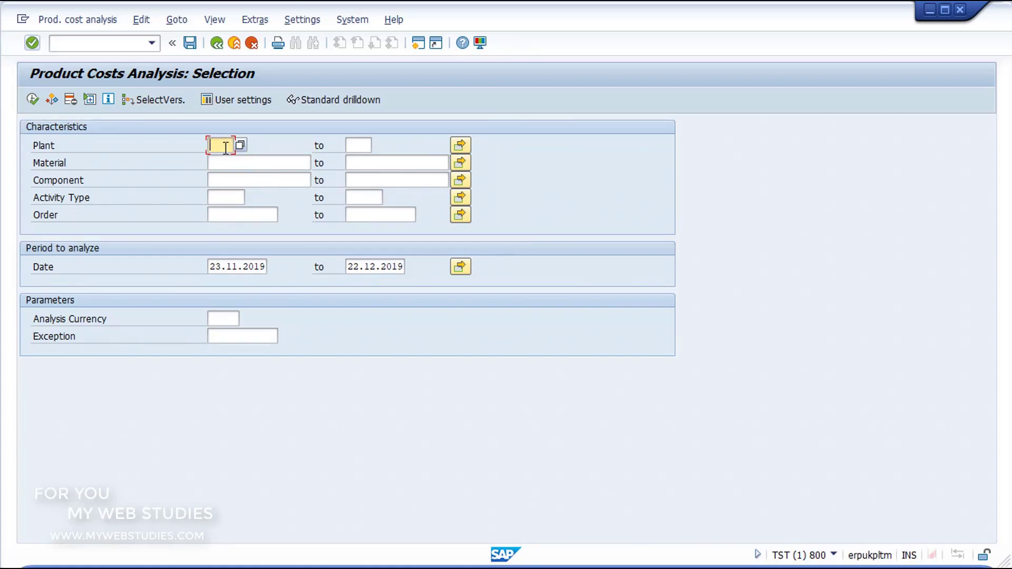
left_click(231, 164)
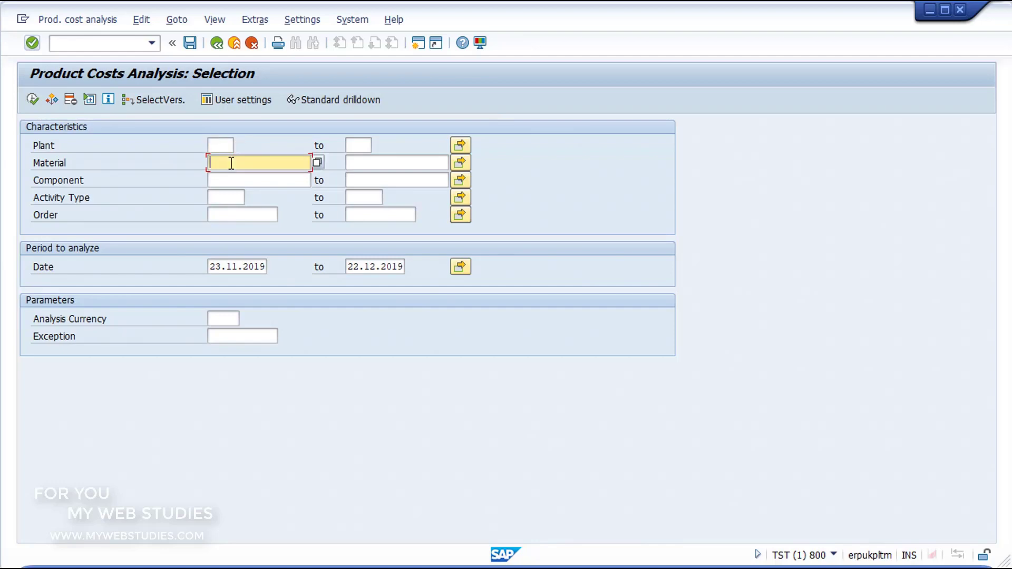
left_click(237, 180)
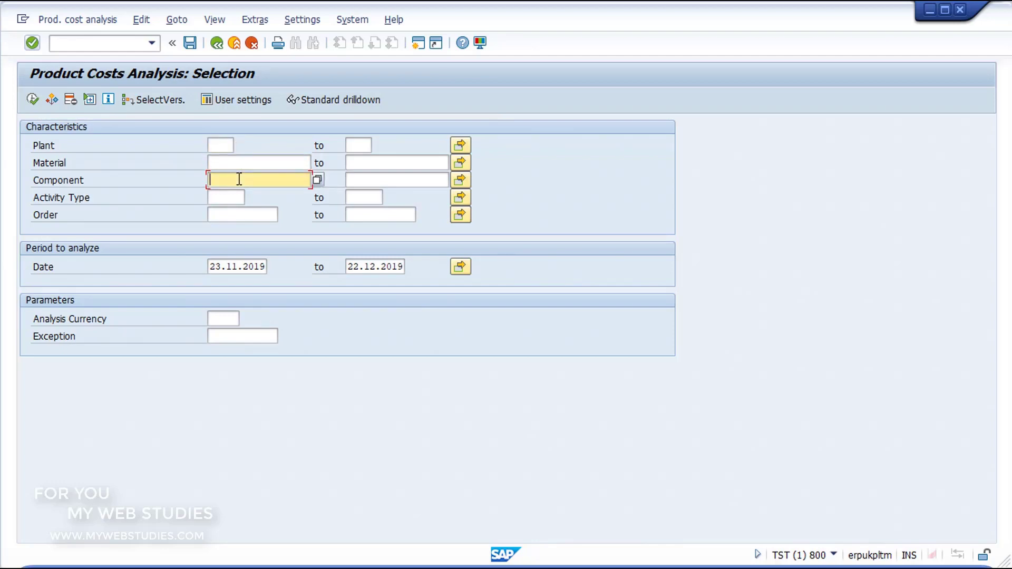
left_click(235, 197)
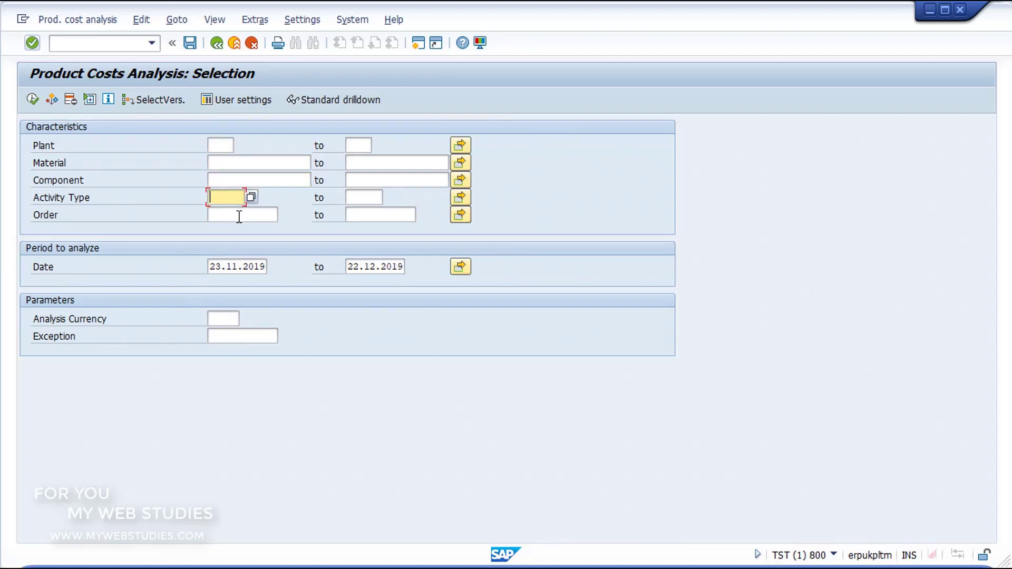
left_click(239, 217)
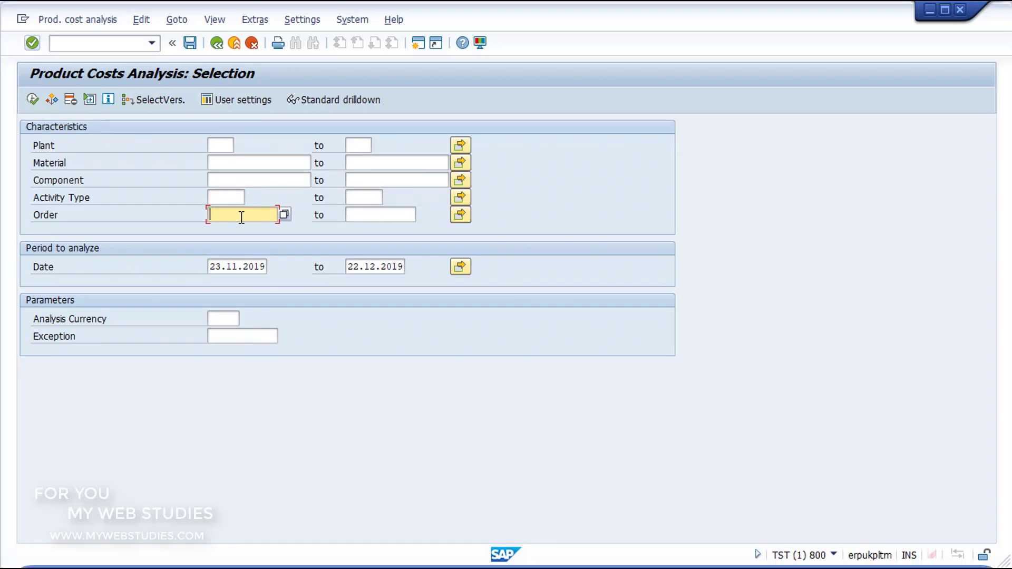
left_click(225, 140)
left_click(357, 144)
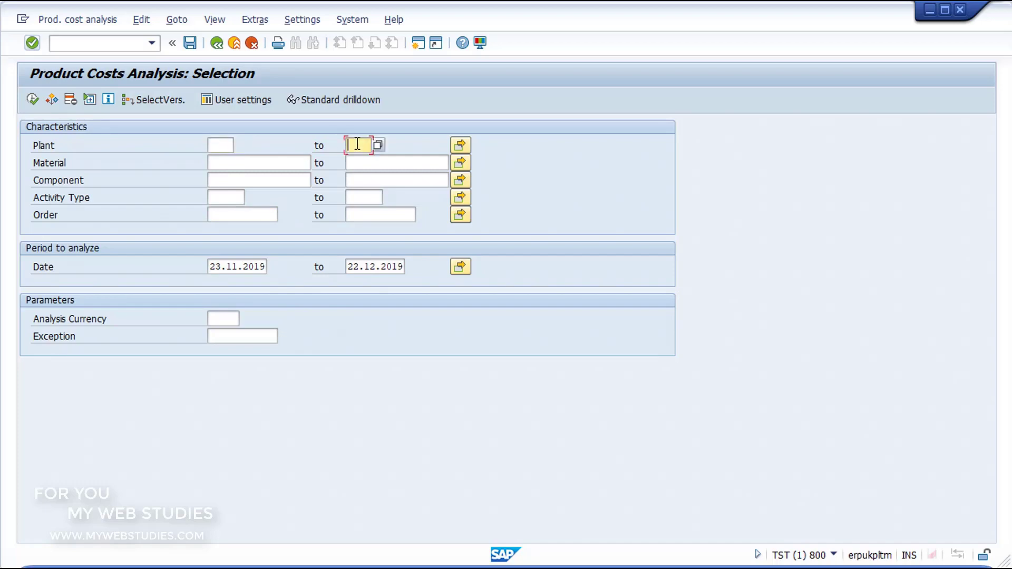
- Enter Plant 1000, range 0100–0200 and exclusion 0050 in Plant multiple selection and apply
left_click(462, 146)
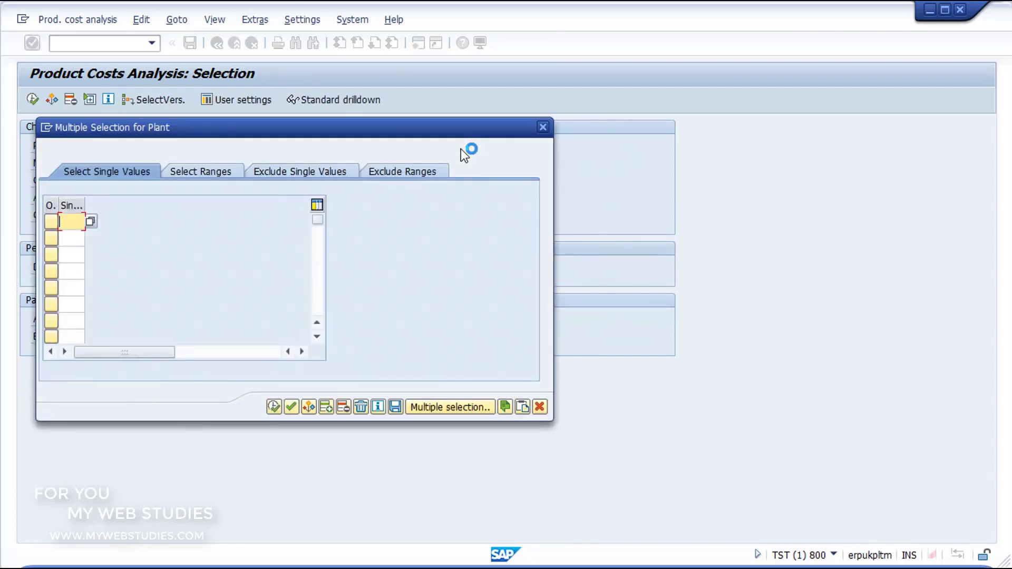
left_click(124, 168)
type("1000")
left_click(192, 174)
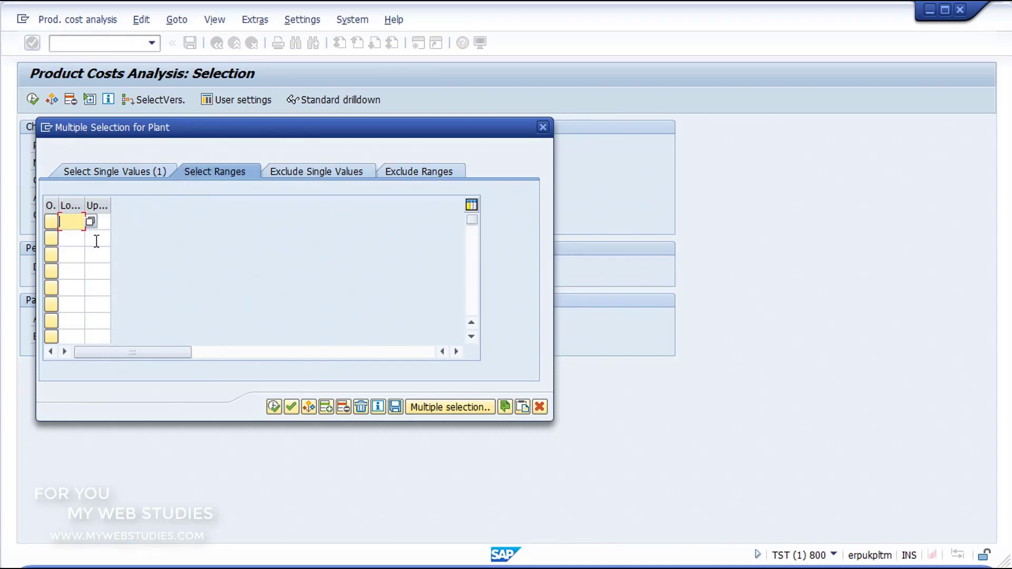
type("0100")
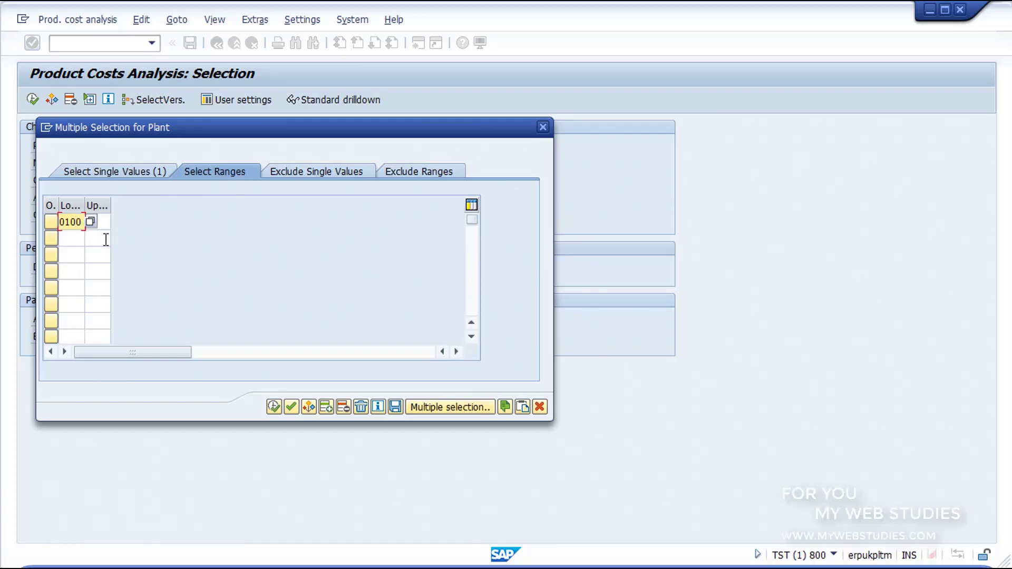
left_click(106, 226)
type("02")
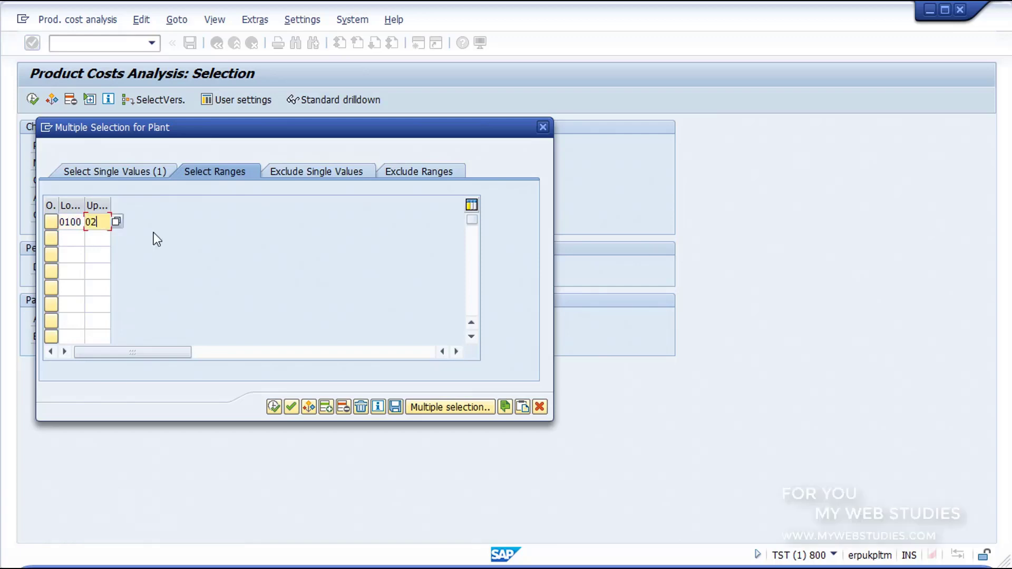
type("00")
left_click(298, 178)
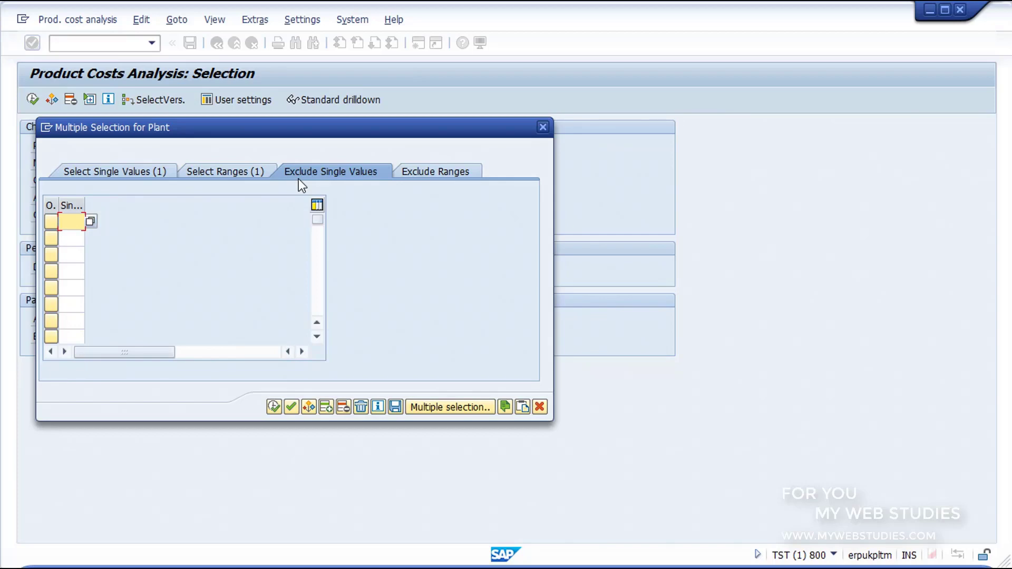
type("0050")
left_click(423, 175)
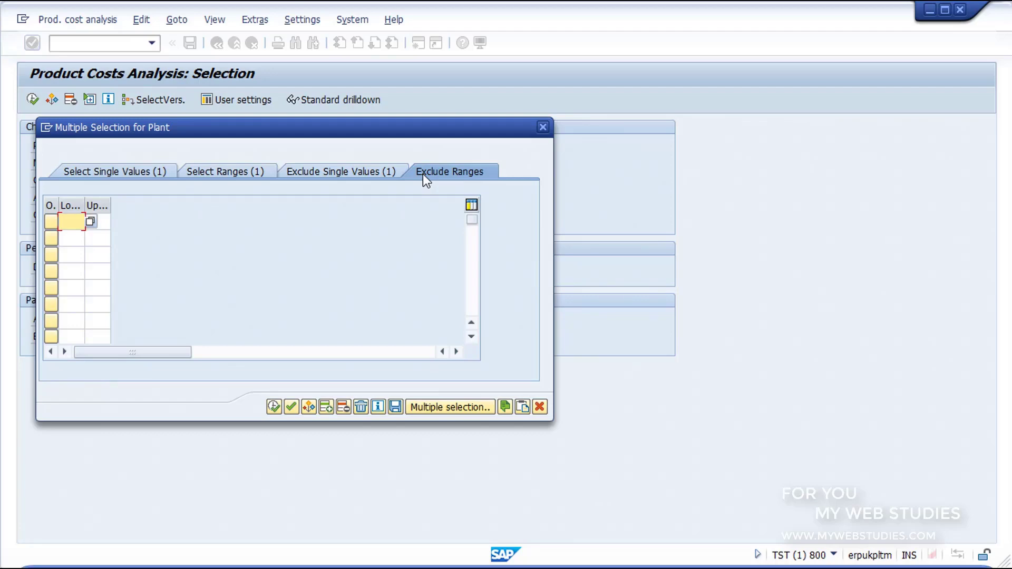
left_click(278, 414)
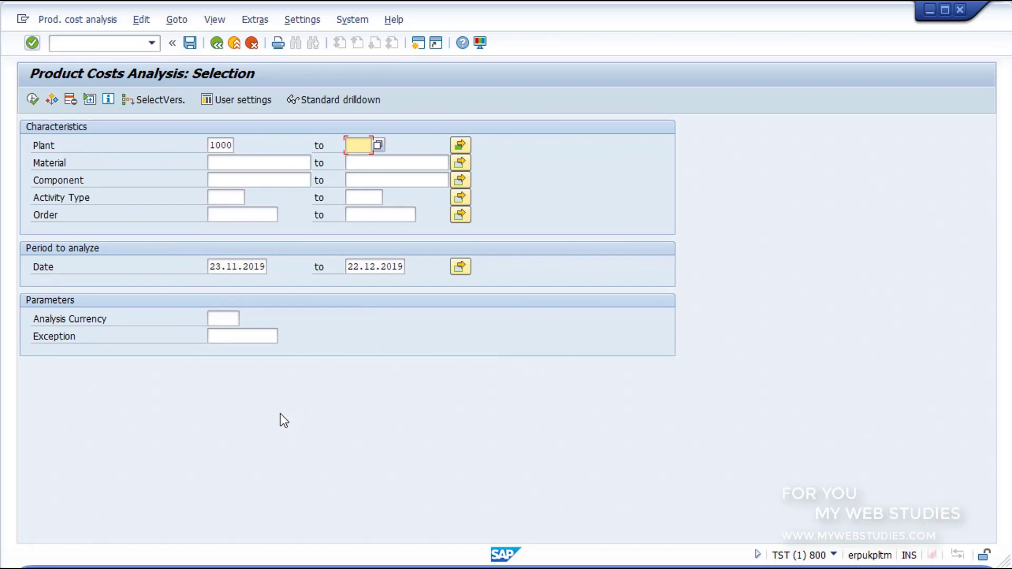
- Reopen the Plant multiple selection, delete all entries, and copy the empty selection
left_click(460, 150)
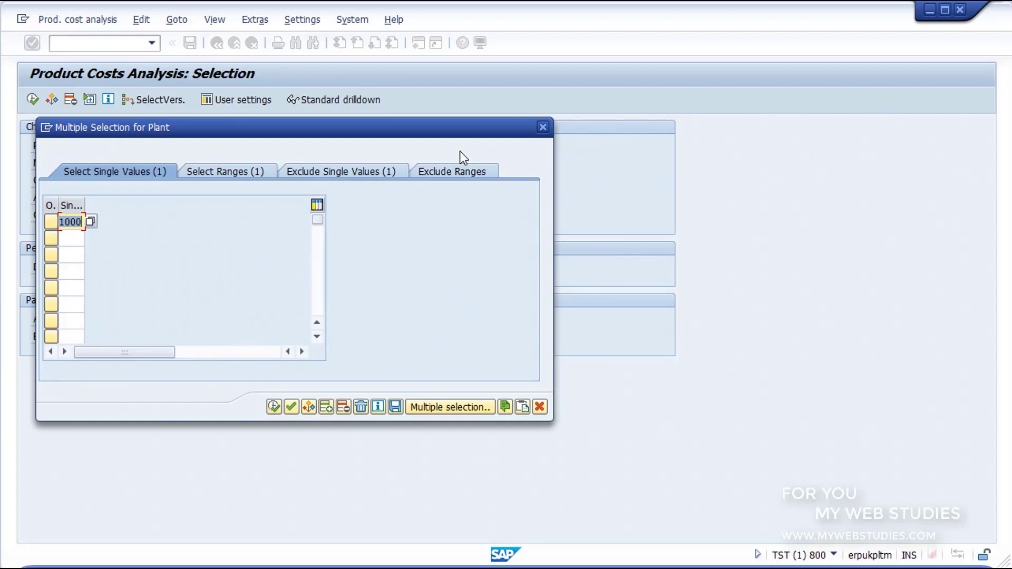
left_click(362, 406)
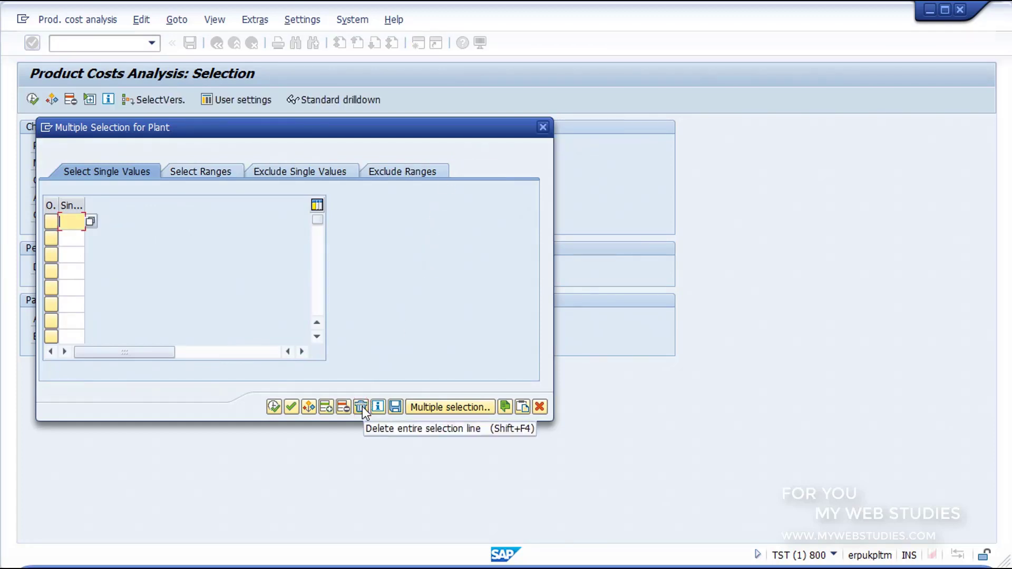
left_click(274, 406)
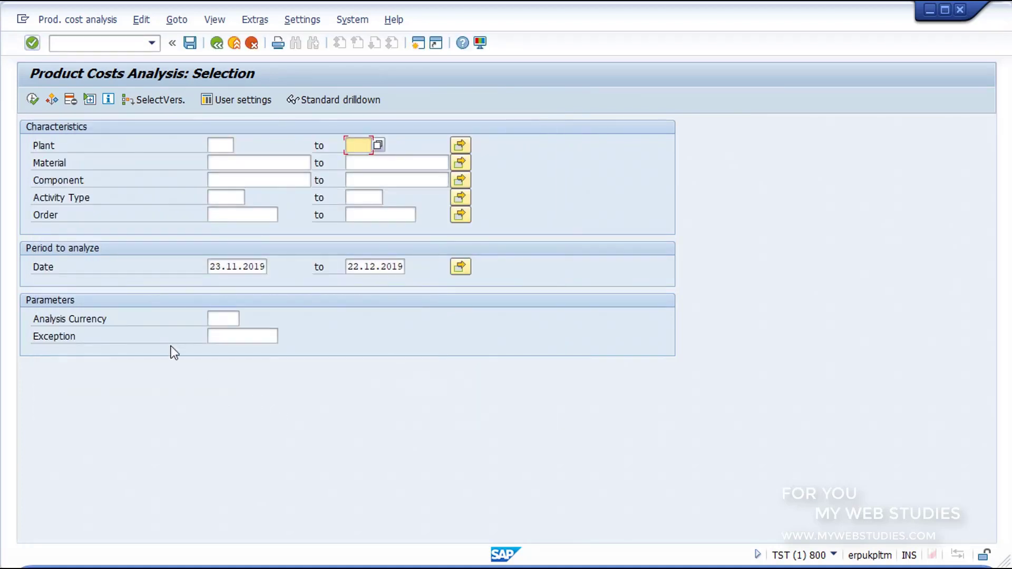
- Change the Date start to 01.01.2019 and execute the product cost analysis
key("ctrl+shift+d")
mouse_move(18, 239)
left_mouse_down()
mouse_move(181, 270)
mouse_move(489, 287)
left_mouse_up()
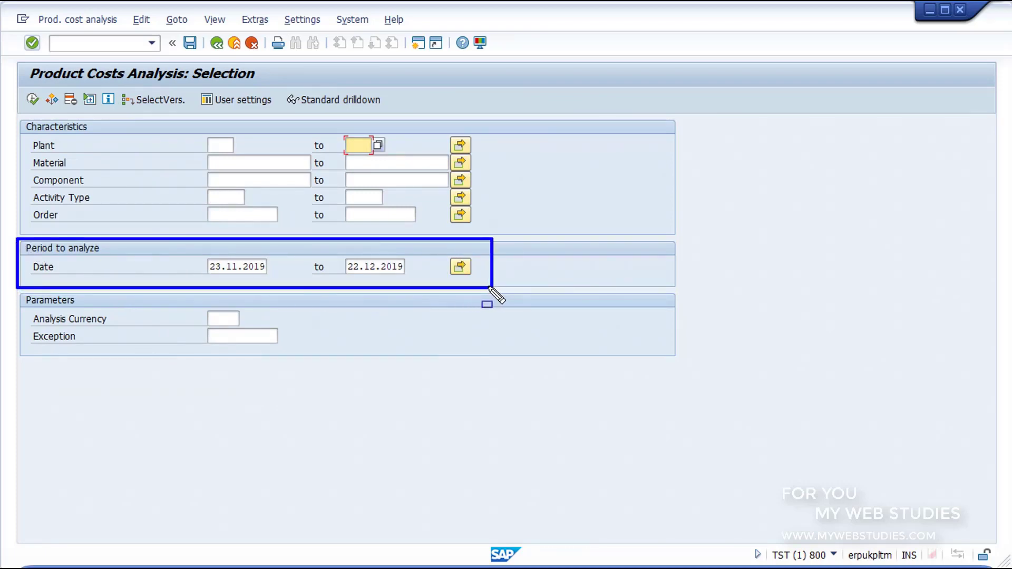
key("Escape")
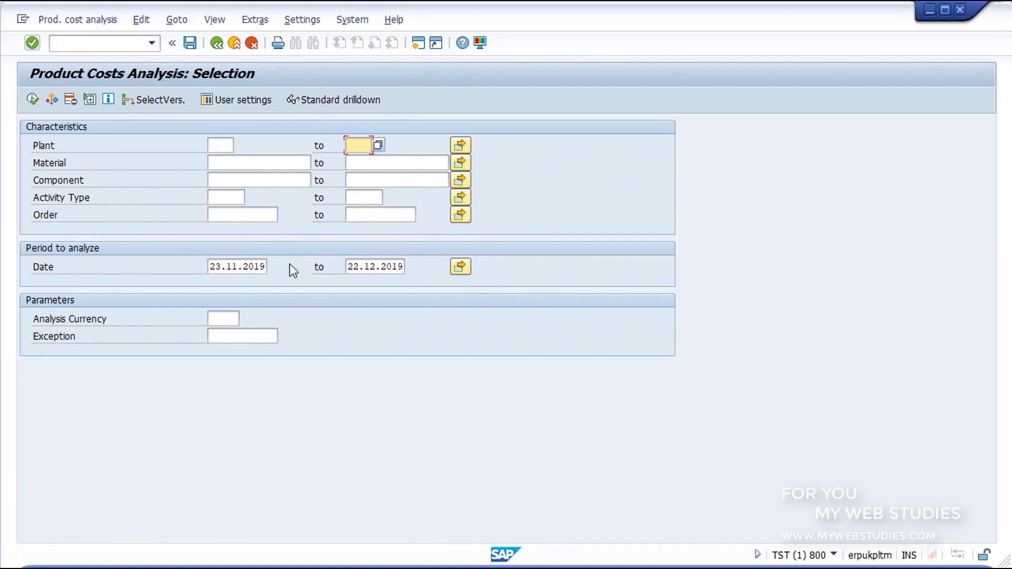
left_click(238, 266)
left_click_drag(194, 266, 183, 265)
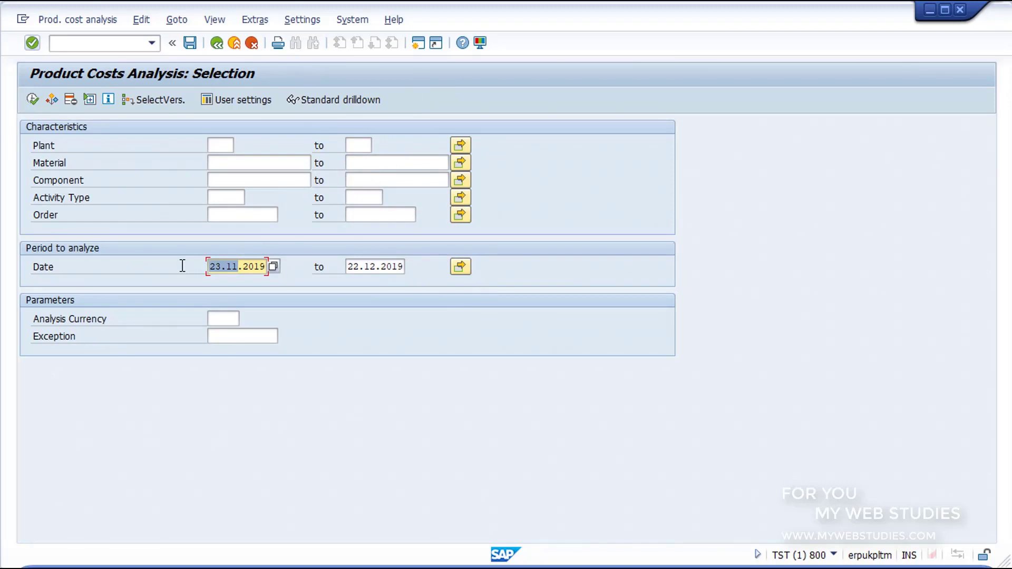
type("01.01")
left_click(365, 264)
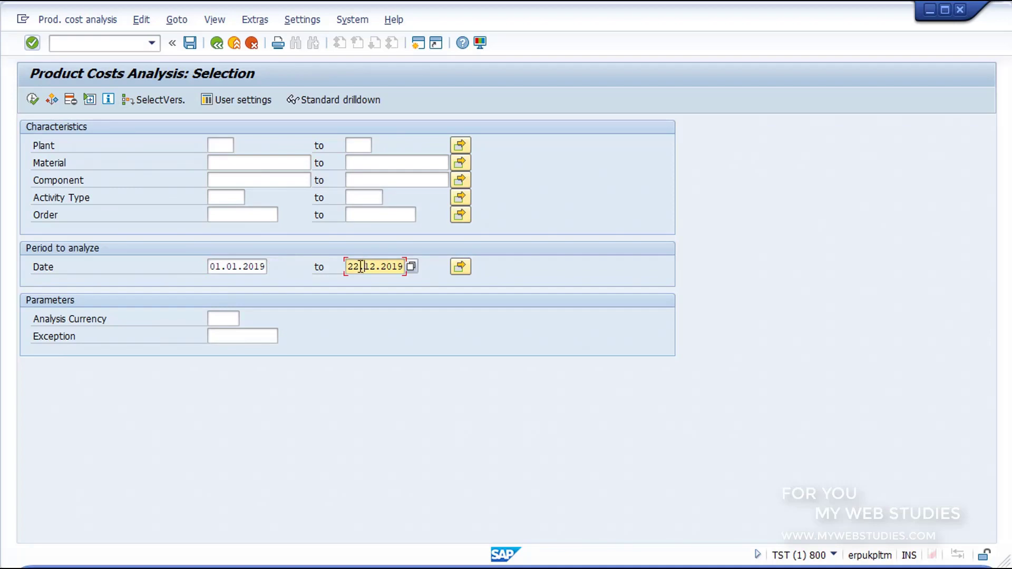
left_click_drag(22, 297, 161, 330)
left_click_drag(303, 363, 321, 367)
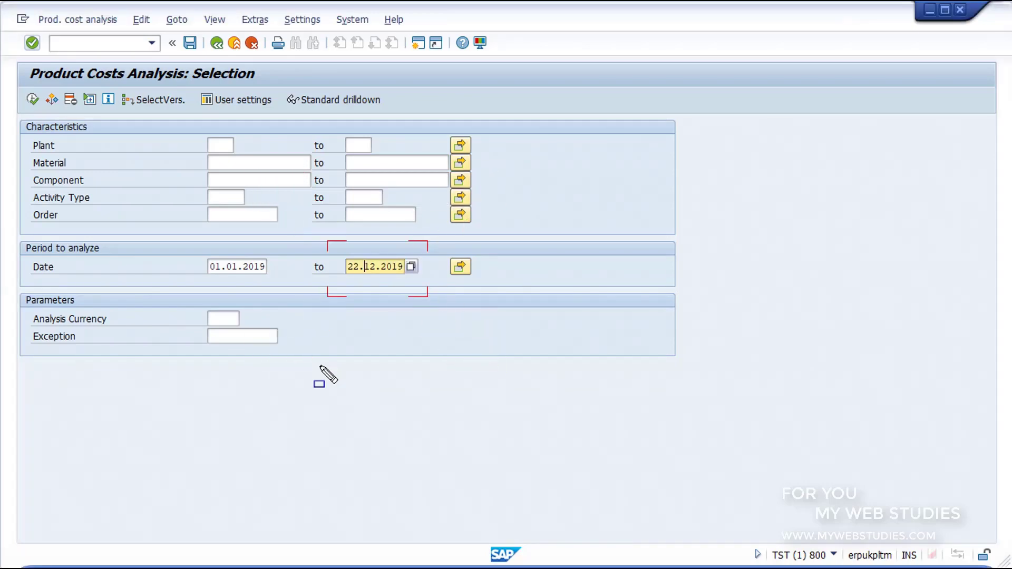
left_click(236, 324)
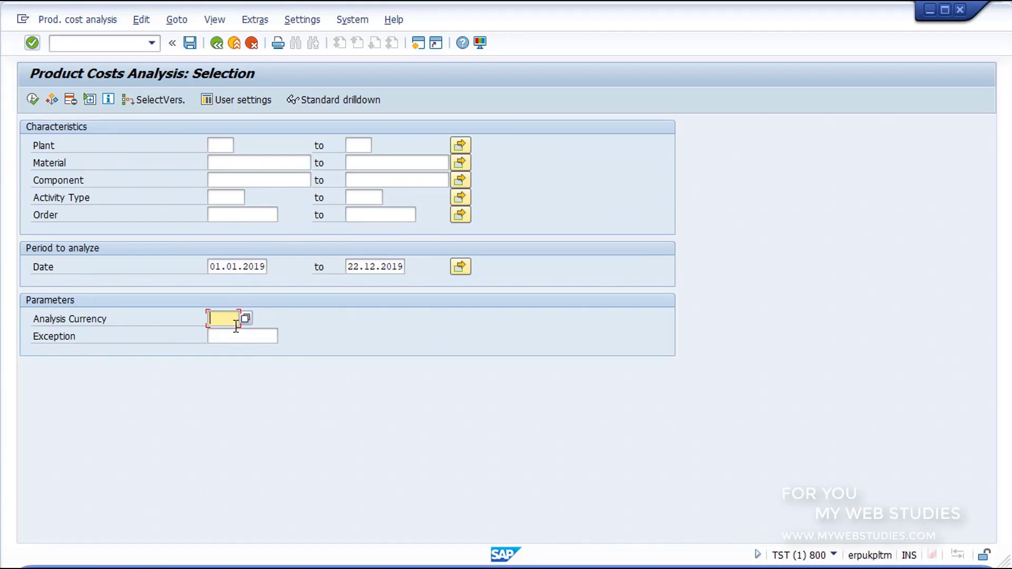
left_click(236, 268)
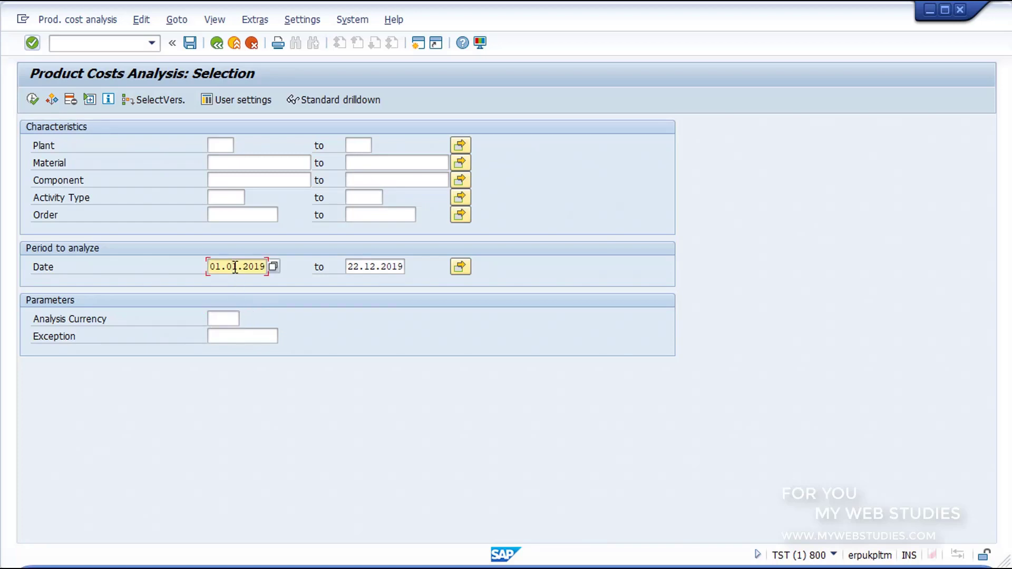
left_click(33, 100)
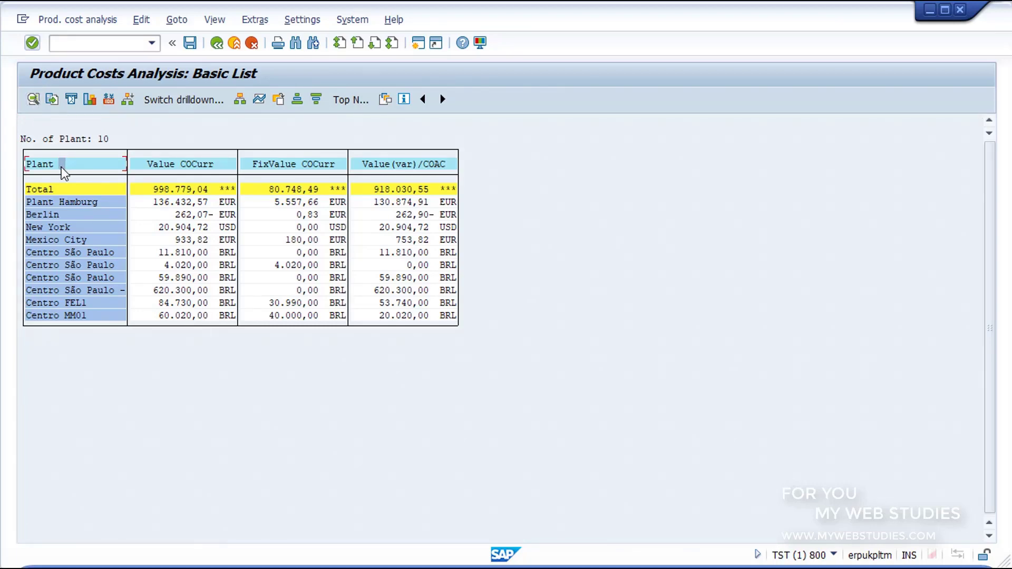
left_click(185, 164)
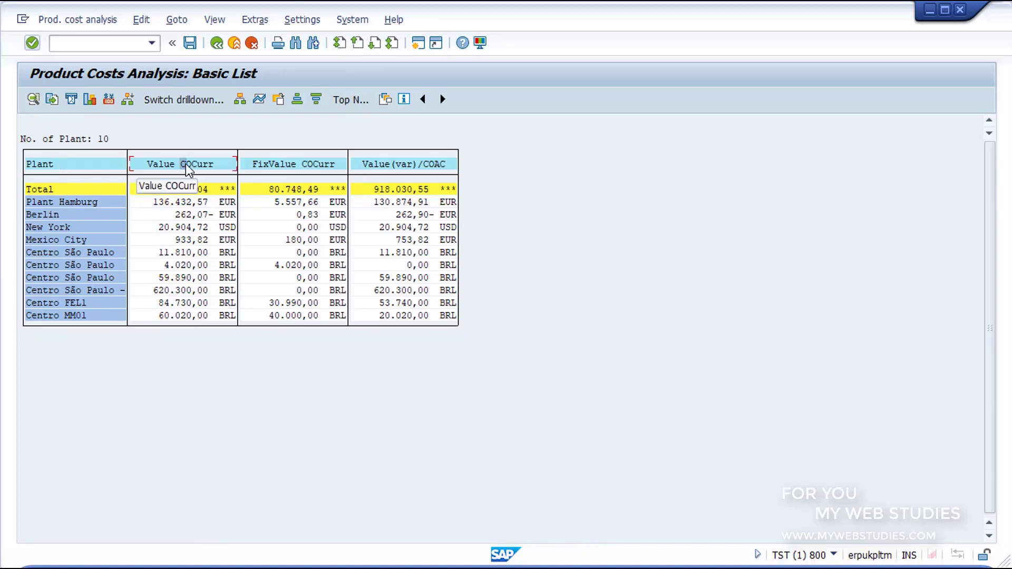
left_click(289, 168)
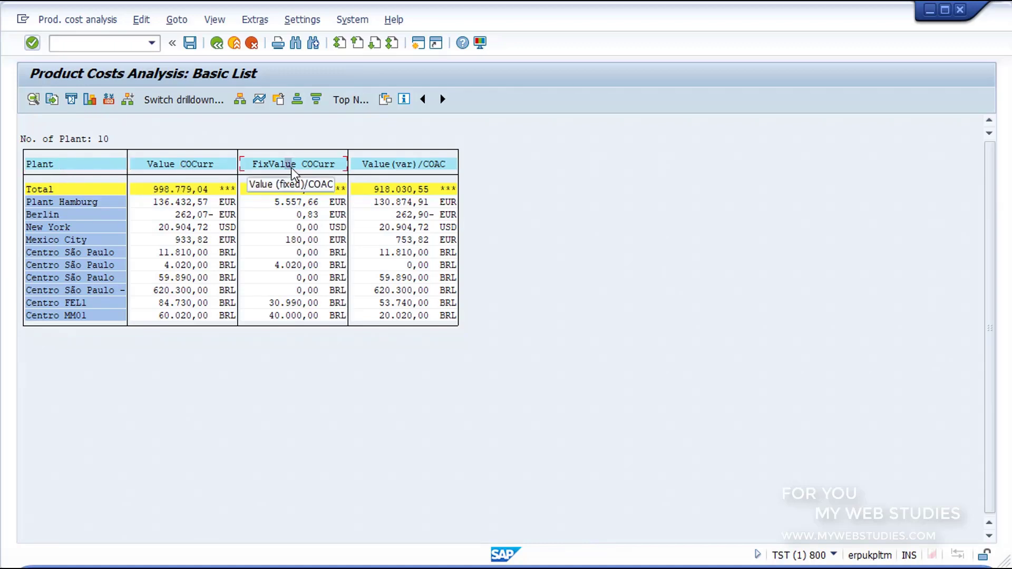
left_click(401, 168)
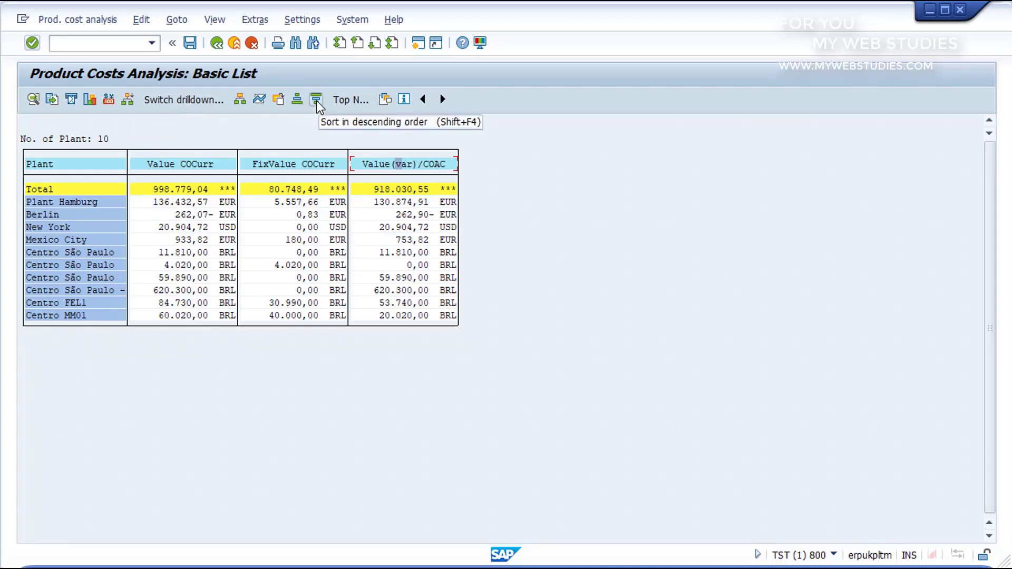
- Open the Switch drilldown dialog from the application toolbar
left_click(180, 100)
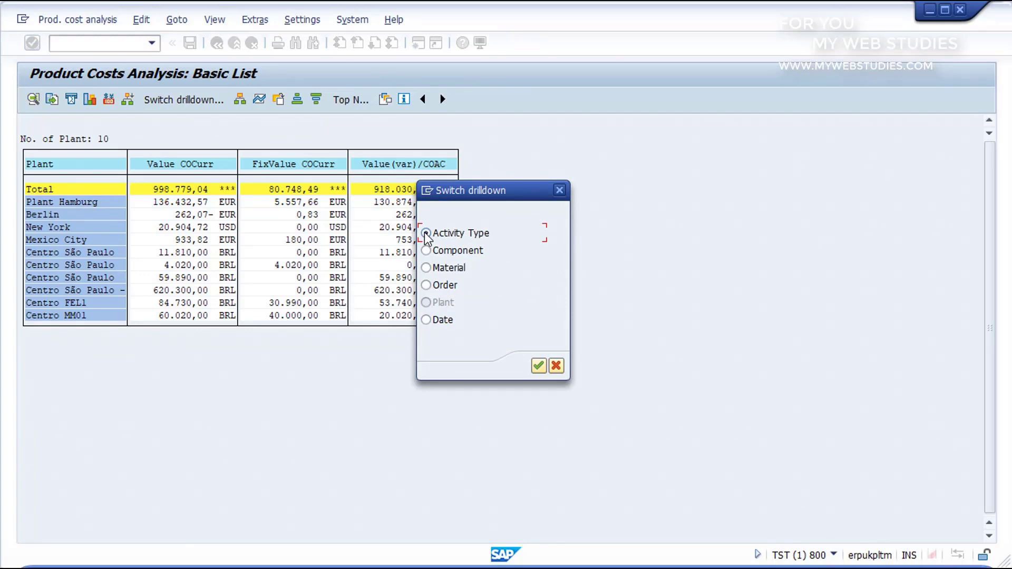
- Choose Material as the drilldown characteristic and confirm, listing 37 materials
left_click(426, 268)
left_click(427, 286)
left_click(426, 320)
left_click(426, 267)
left_click(536, 365)
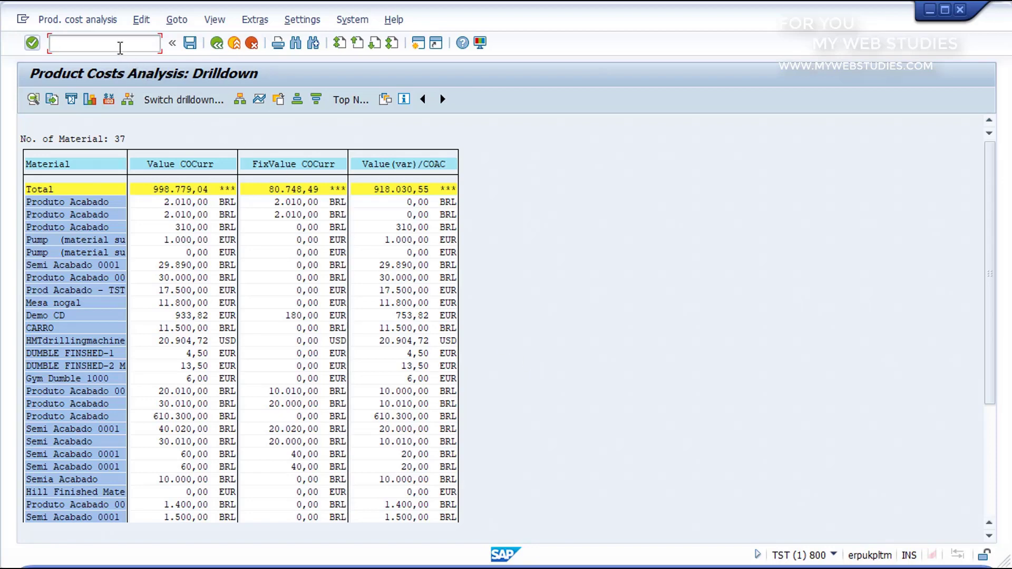
- Enter /N to exit the material drilldown report to the Easy Access start screen
type("/N")
key("Return")
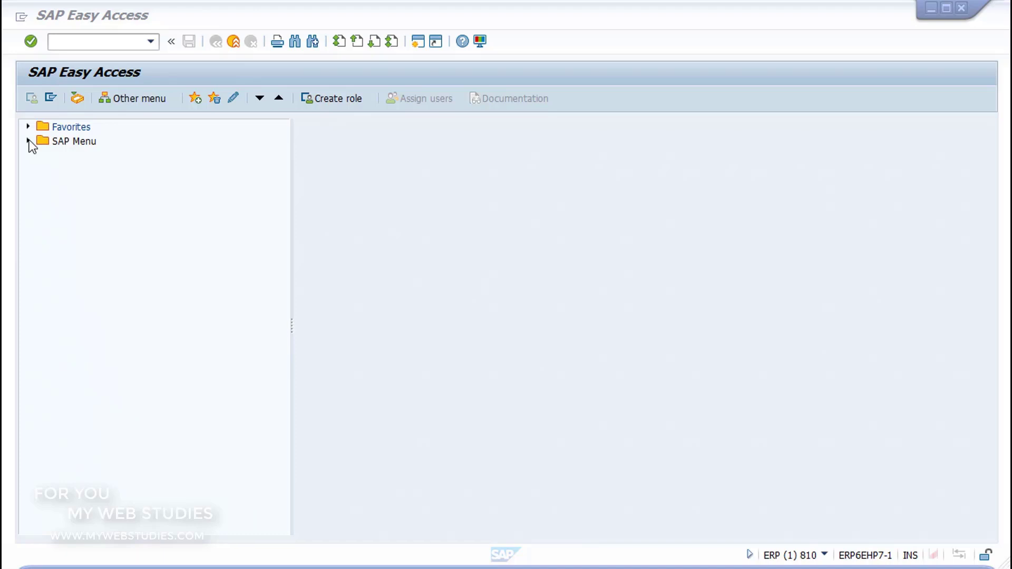
- Expand Accounting > Financial Accounting > Banks > Master Data > Bank Master Record and launch FI01 - Create
left_click(29, 141)
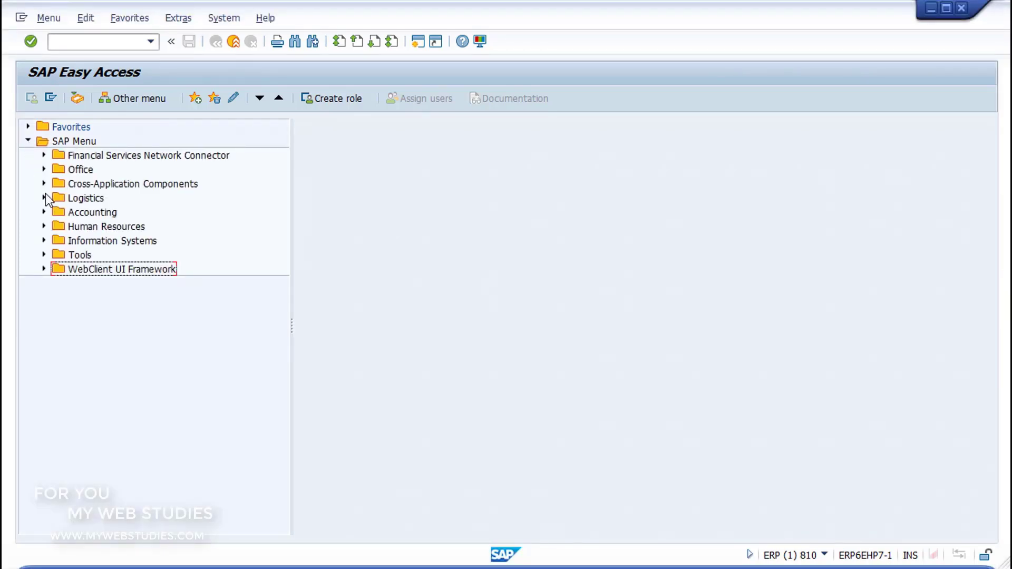
left_click(44, 212)
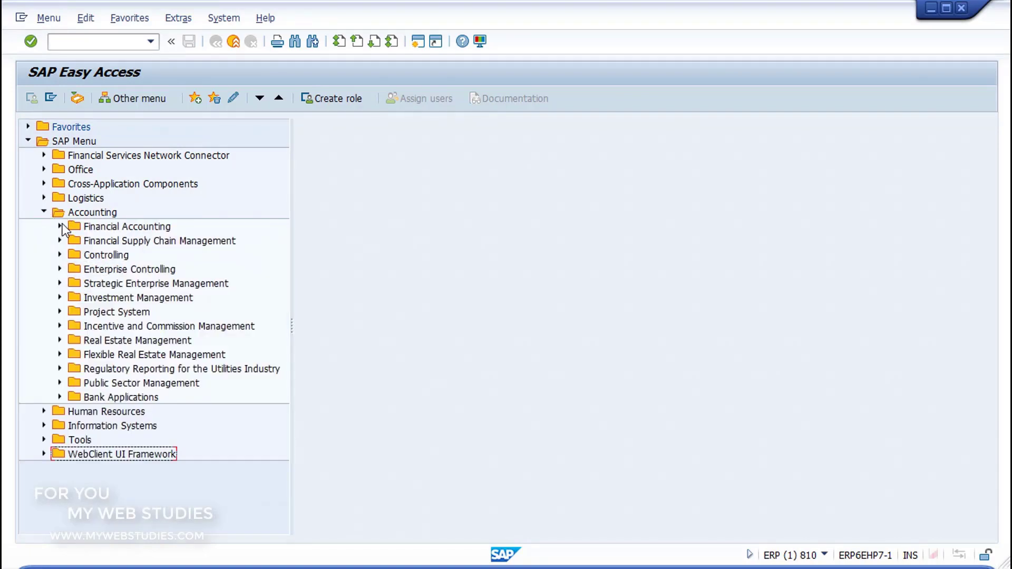
left_click(59, 226)
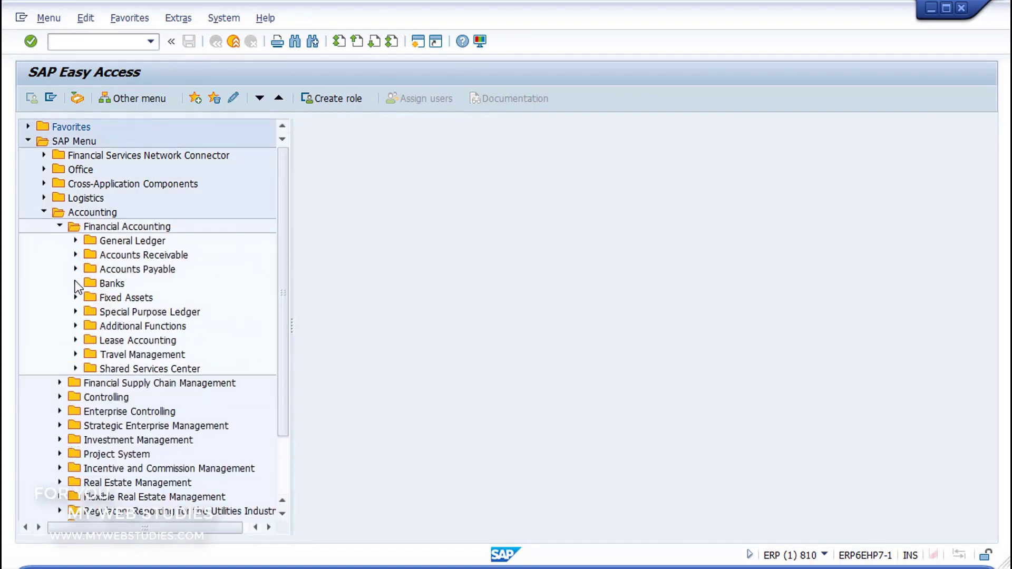
left_click(76, 283)
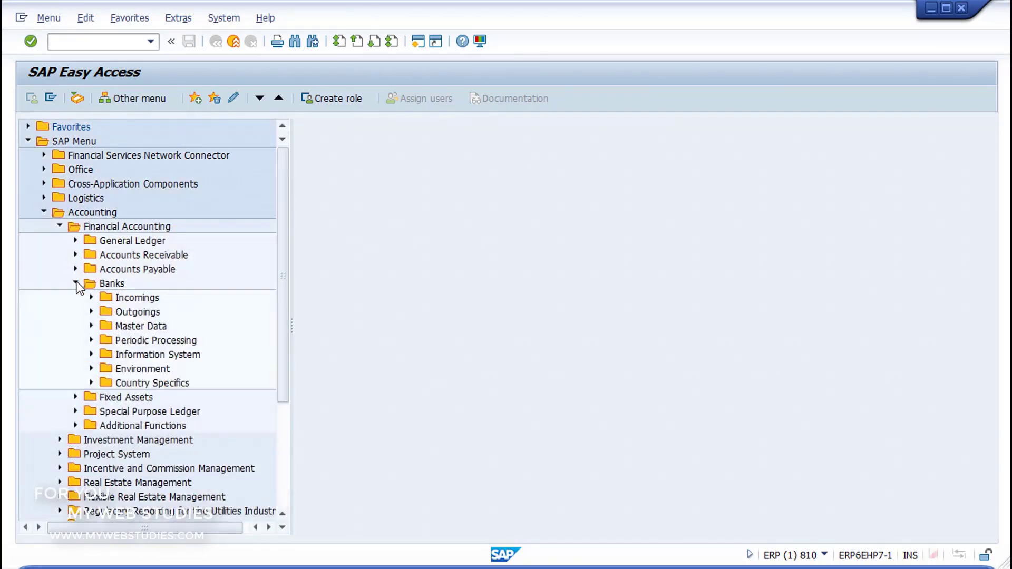
left_click(91, 326)
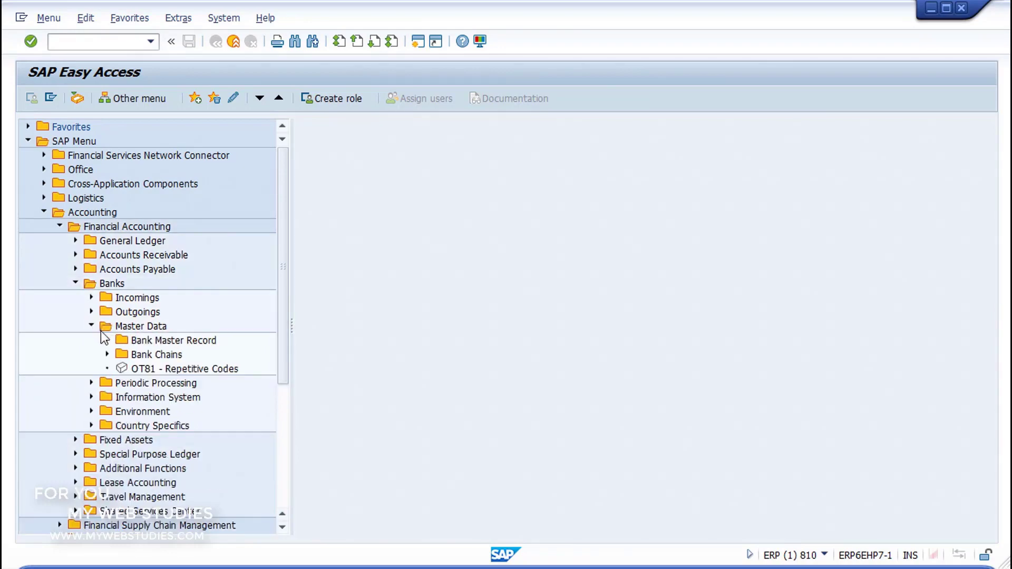
left_click(108, 340)
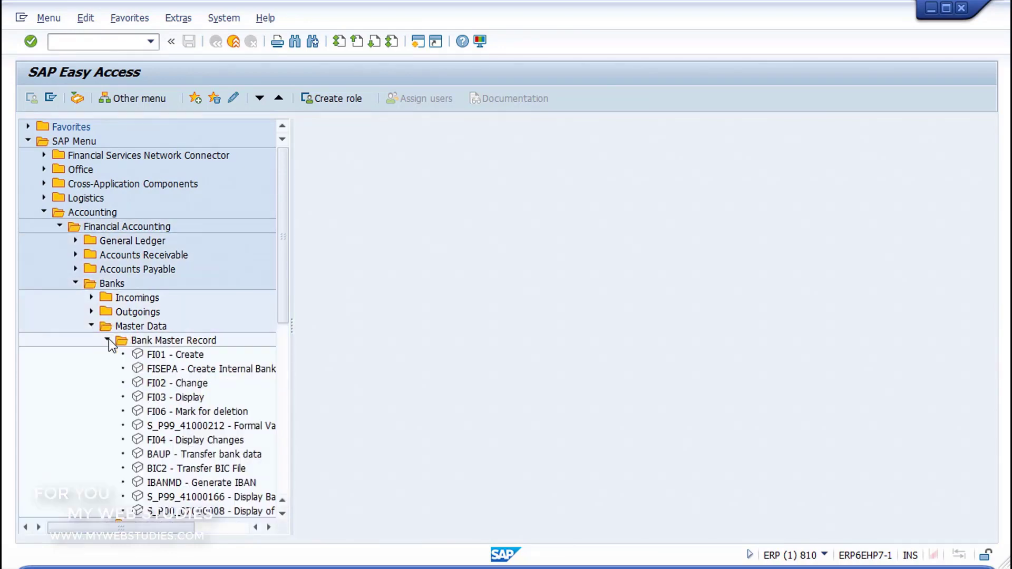
left_click(141, 356)
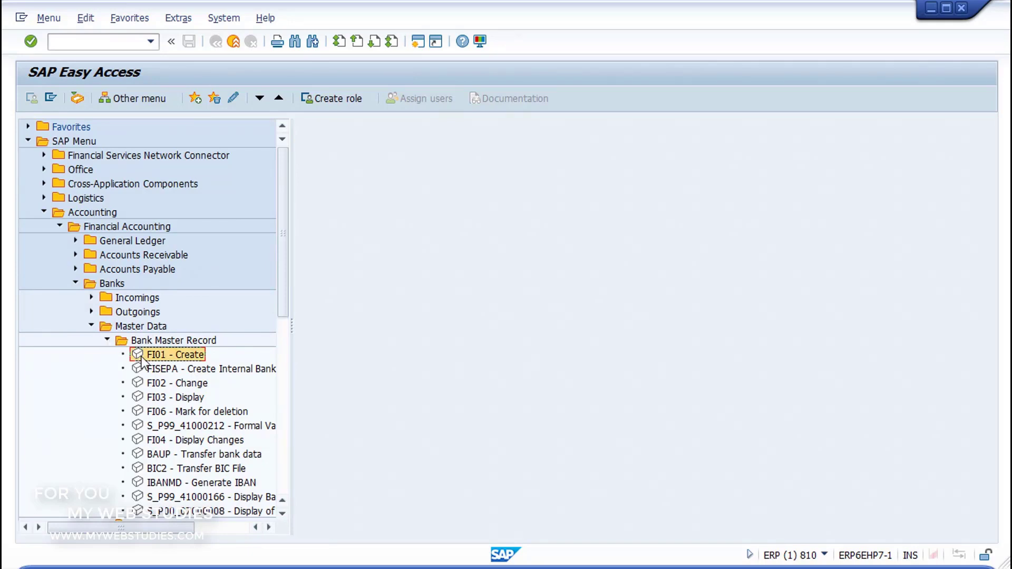
left_click(140, 384)
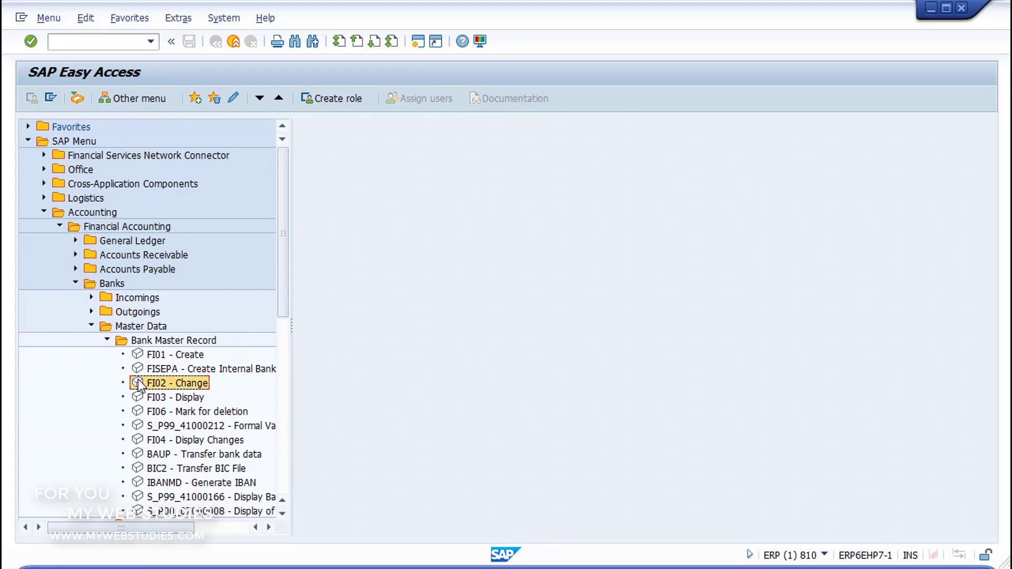
left_click(138, 398)
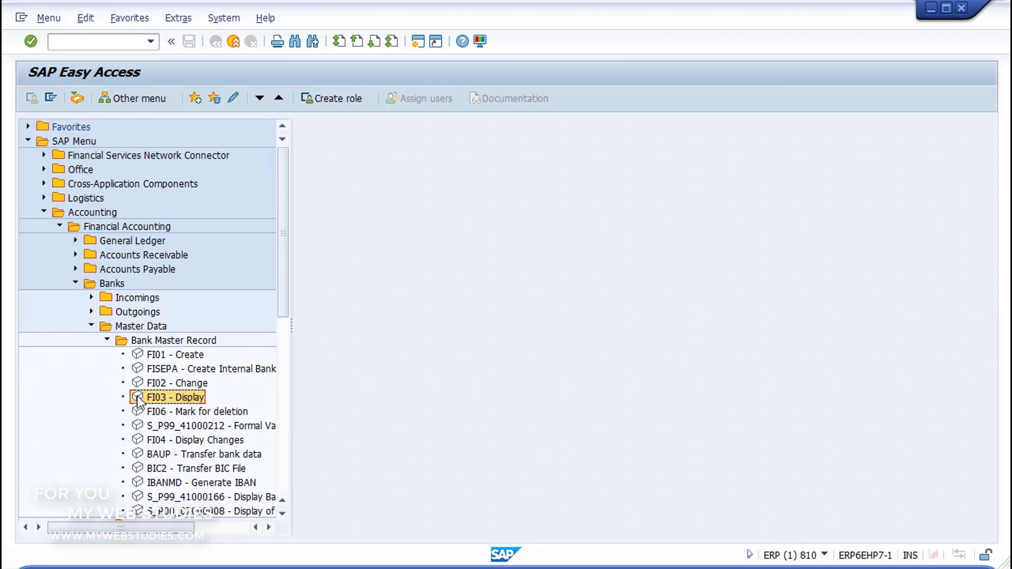
double_click(138, 361)
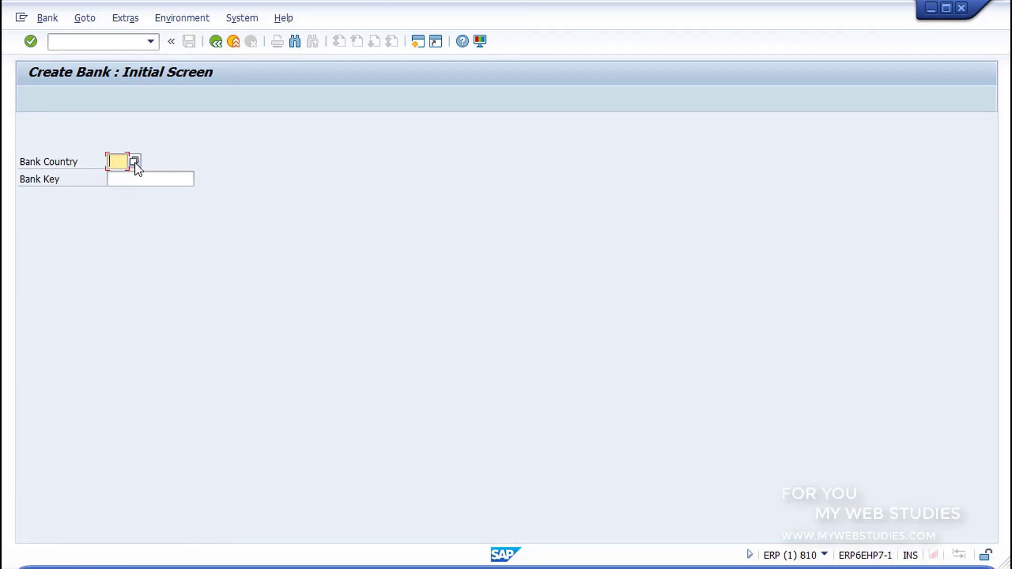
- Enter bank country ES and bank key 00000001, then confirm to reach the detail screen
type("es")
left_click(140, 178)
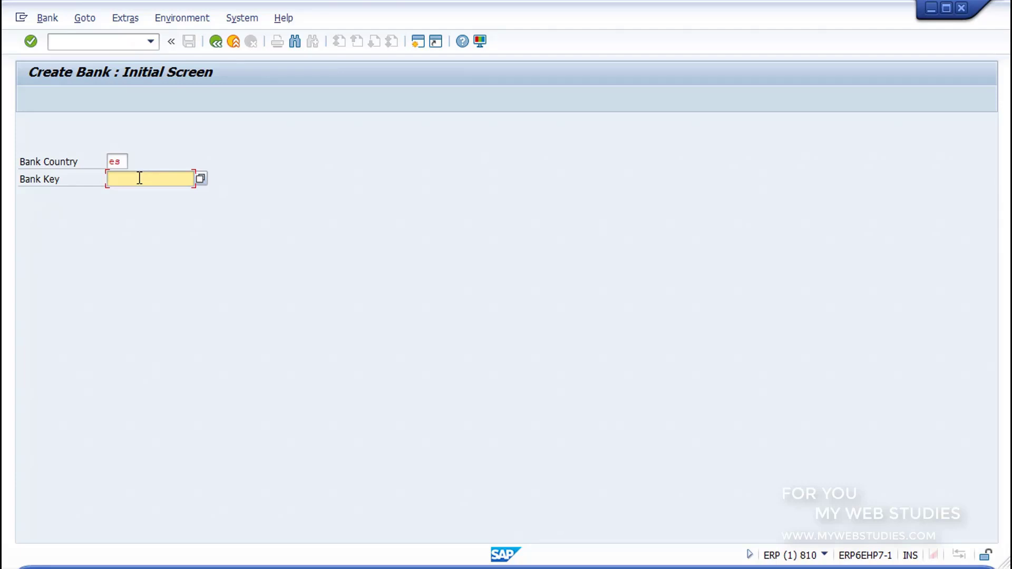
type("00000001")
left_click(31, 41)
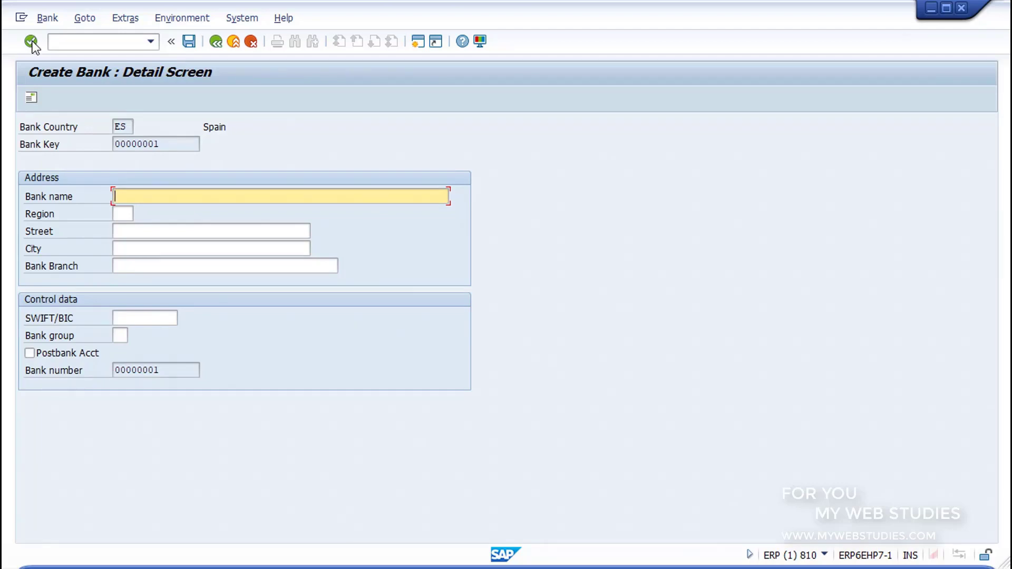
- Enter bank name BANCO CREDITO 1 and pick region 16 (Cuenca) from the value list
left_click_drag(17, 169, 480, 285)
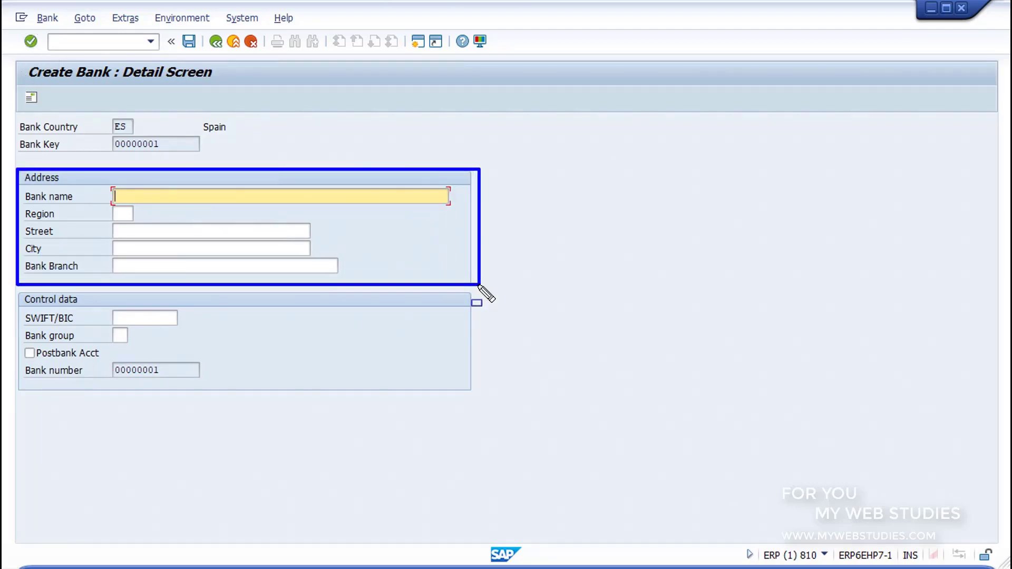
key("Escape")
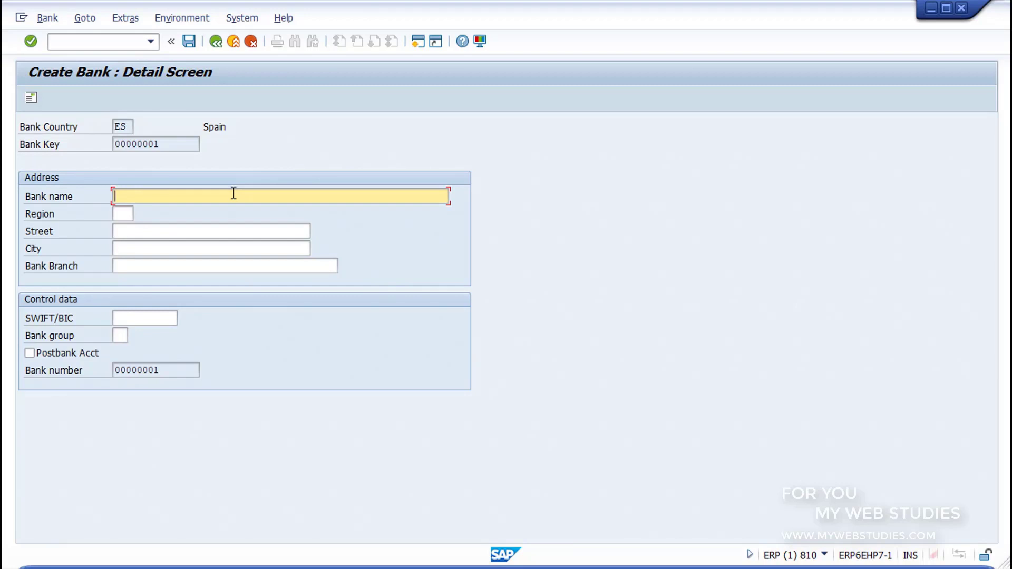
type("BANCO CREDITO 1")
left_click(124, 214)
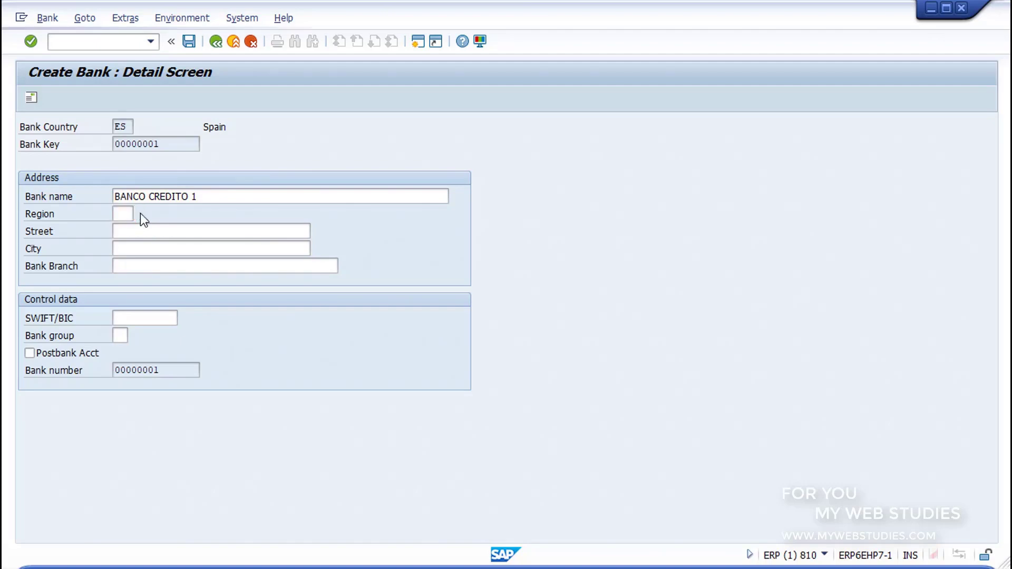
left_click(140, 214)
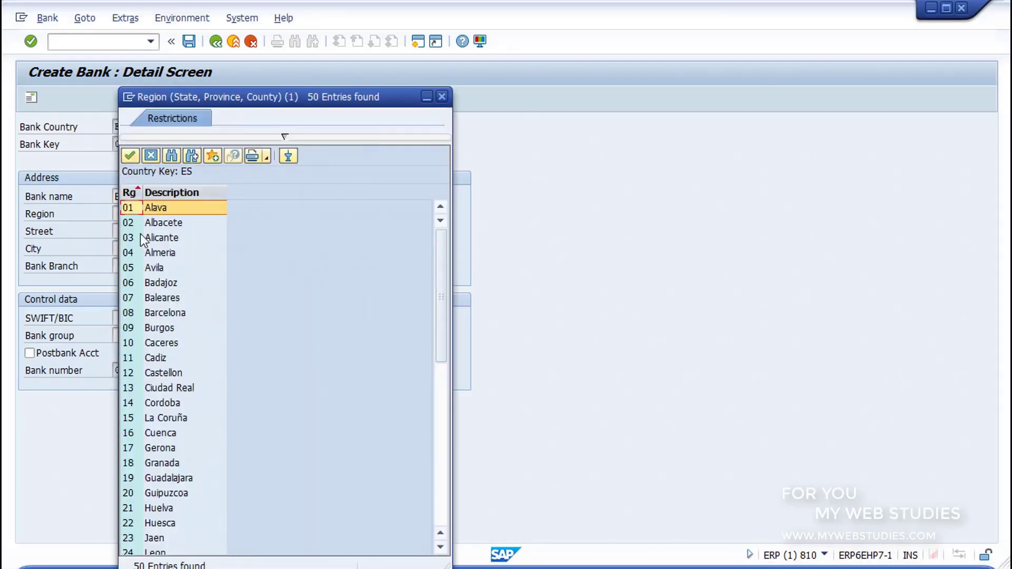
double_click(164, 434)
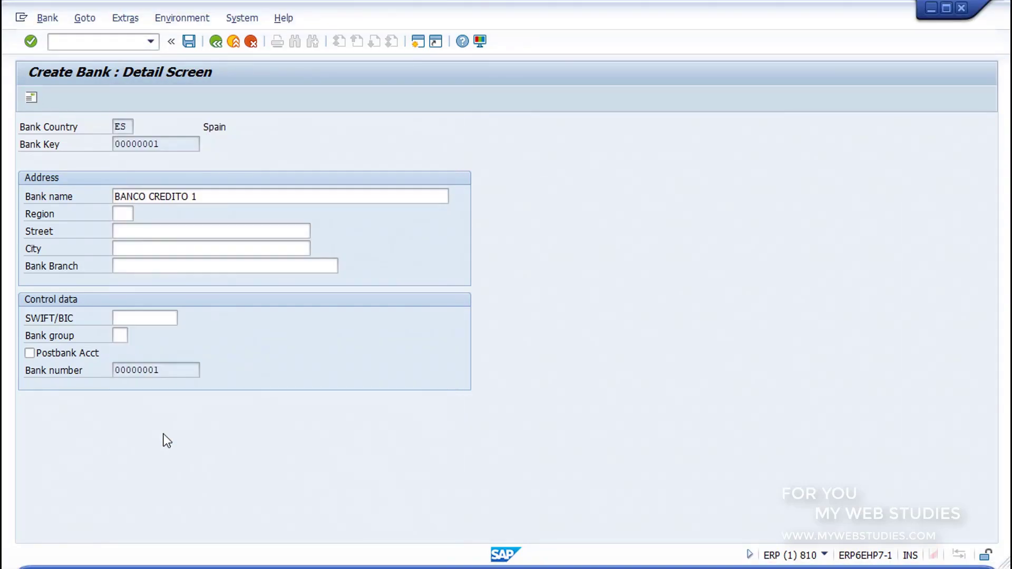
- Fill in street CALLE ANCHA, city CUENCA and bank branch SUCURSAL 1
left_click(162, 233)
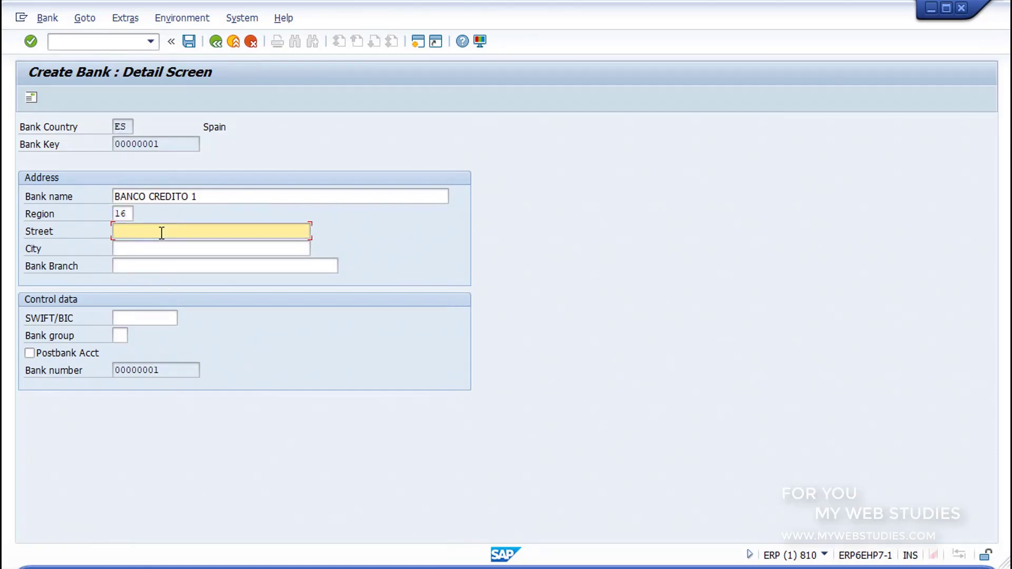
type("CALLE ANCHA")
left_click(158, 249)
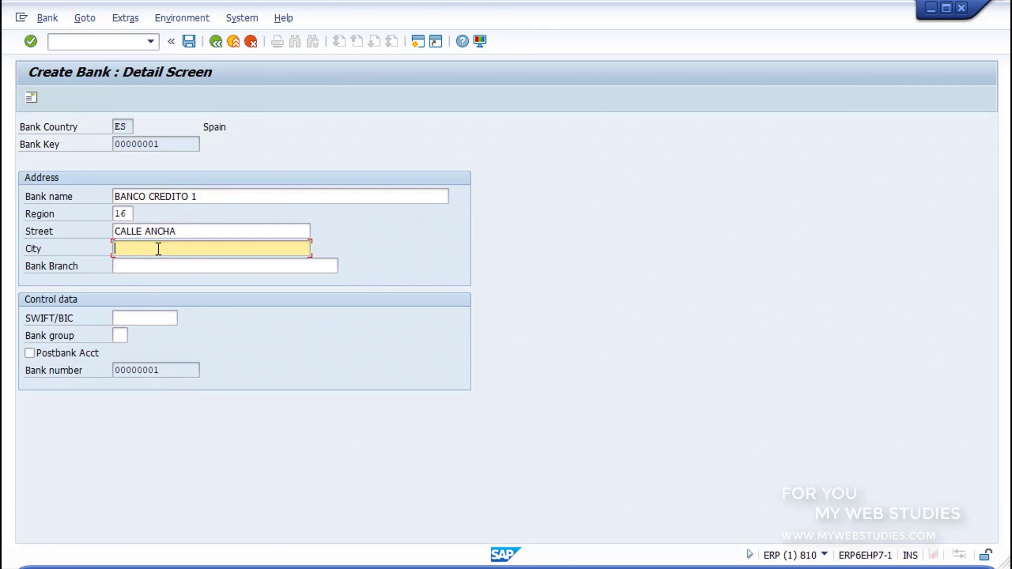
type("CUENCA")
left_click(163, 262)
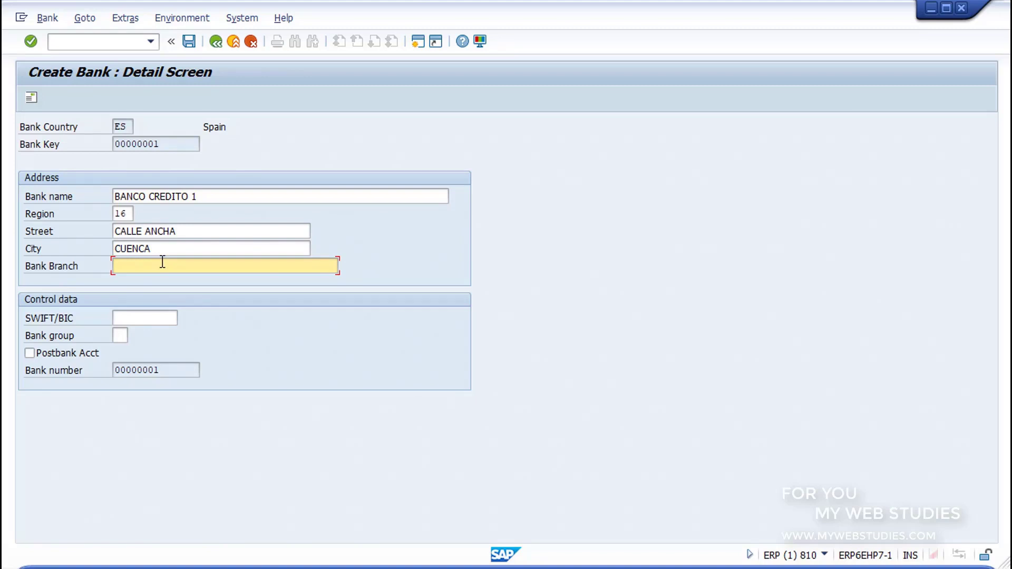
type("SUCURSAL 1")
mouse_move(16, 294)
left_mouse_down()
mouse_move(333, 347)
mouse_move(476, 393)
left_mouse_up()
key("Escape")
left_click(149, 320)
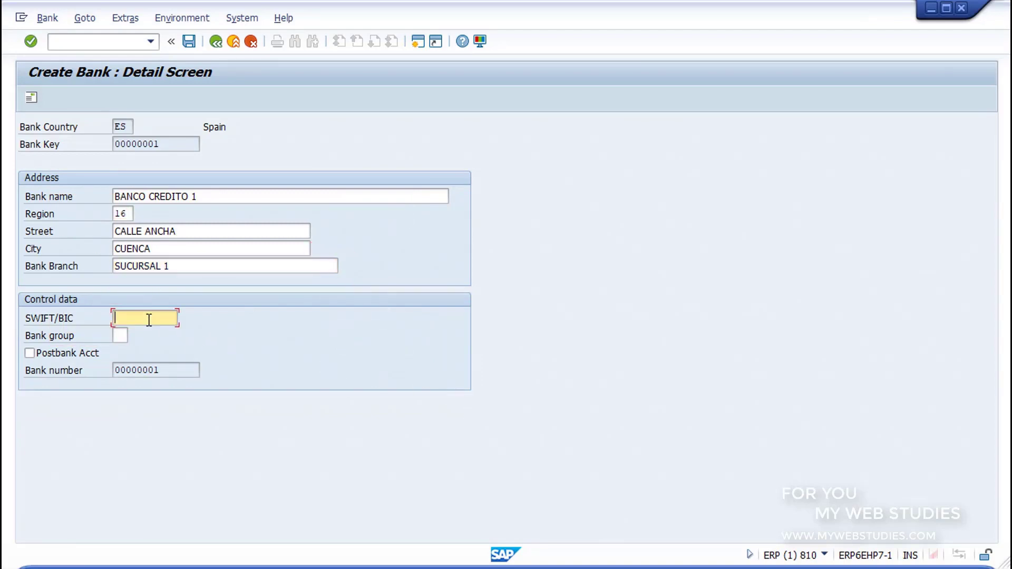
left_click(120, 334)
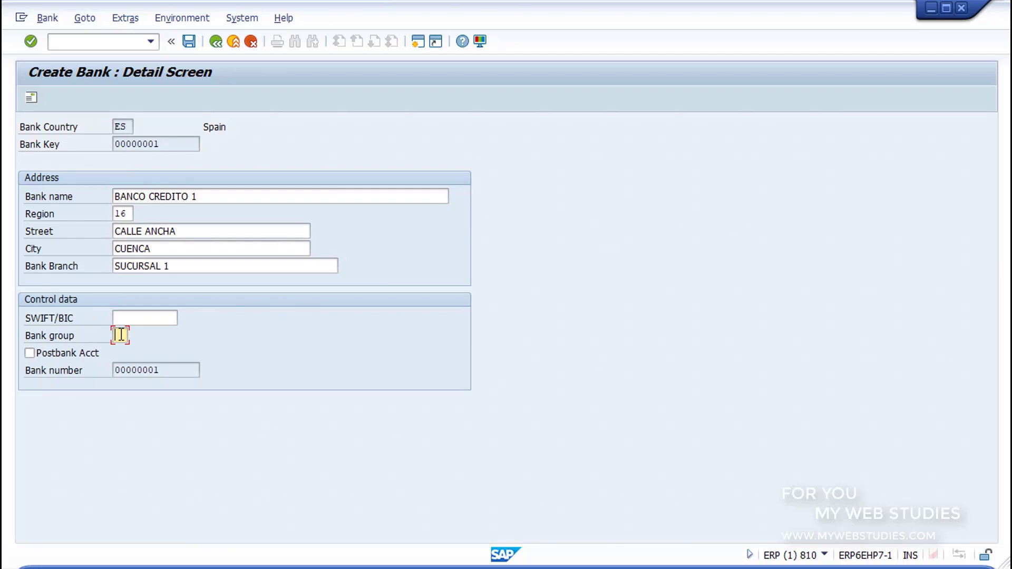
left_click(33, 99)
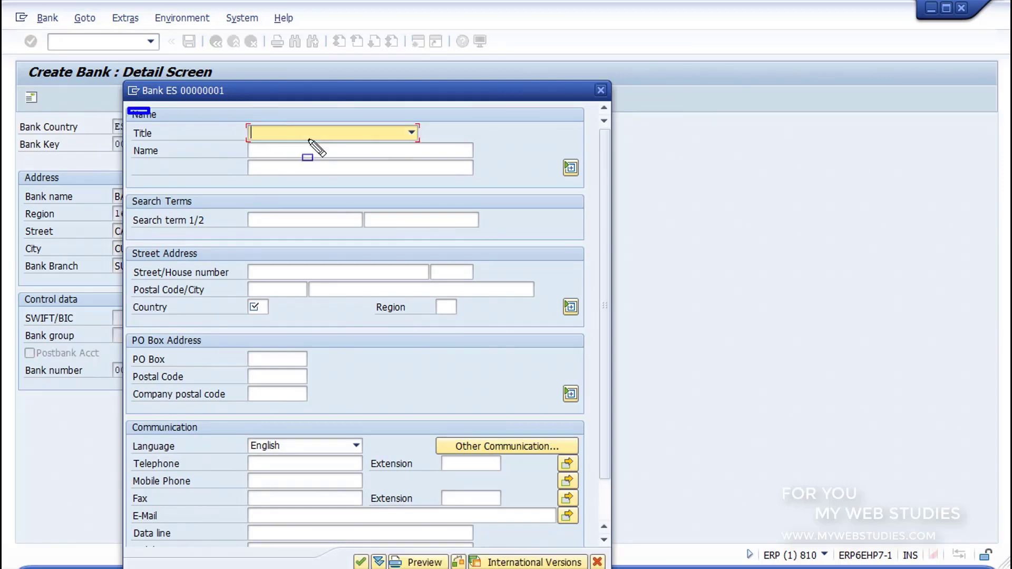
mouse_move(521, 182)
left_mouse_down()
mouse_move(594, 190)
mouse_move(601, 201)
left_mouse_up()
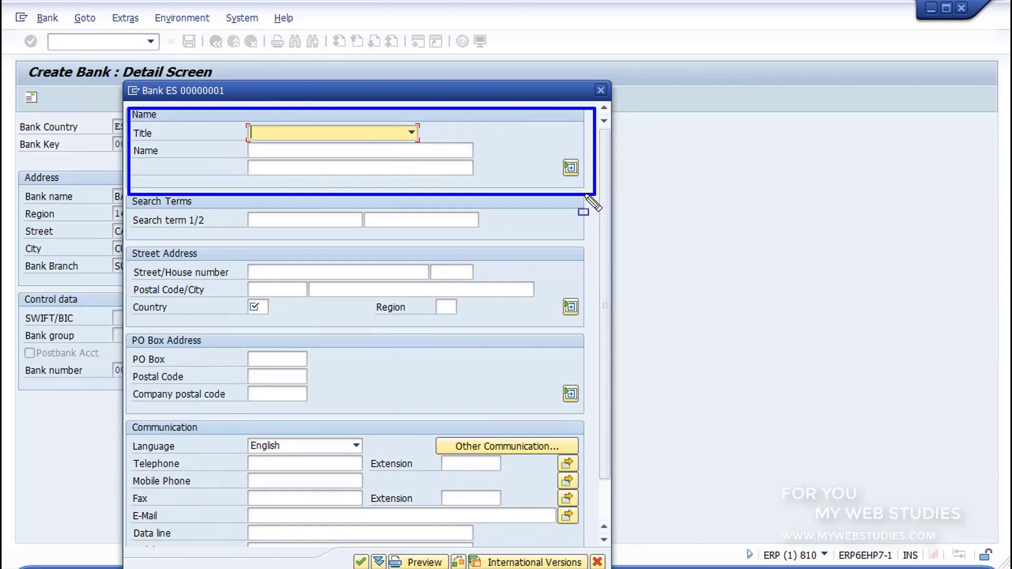
mouse_move(127, 196)
left_mouse_down()
mouse_move(522, 228)
mouse_move(593, 244)
left_mouse_up()
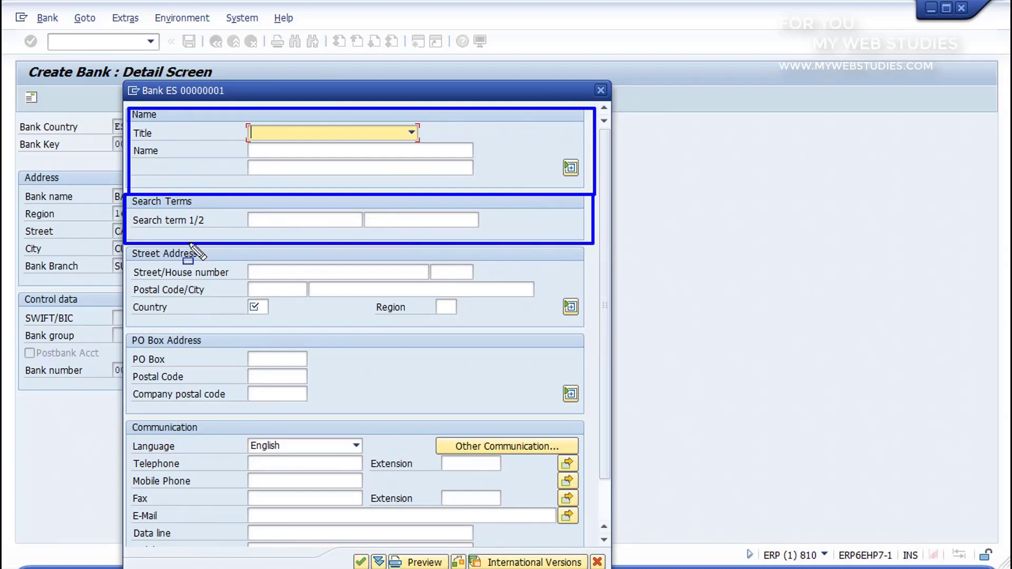
left_click_drag(124, 246, 238, 265)
left_click_drag(314, 268, 594, 333)
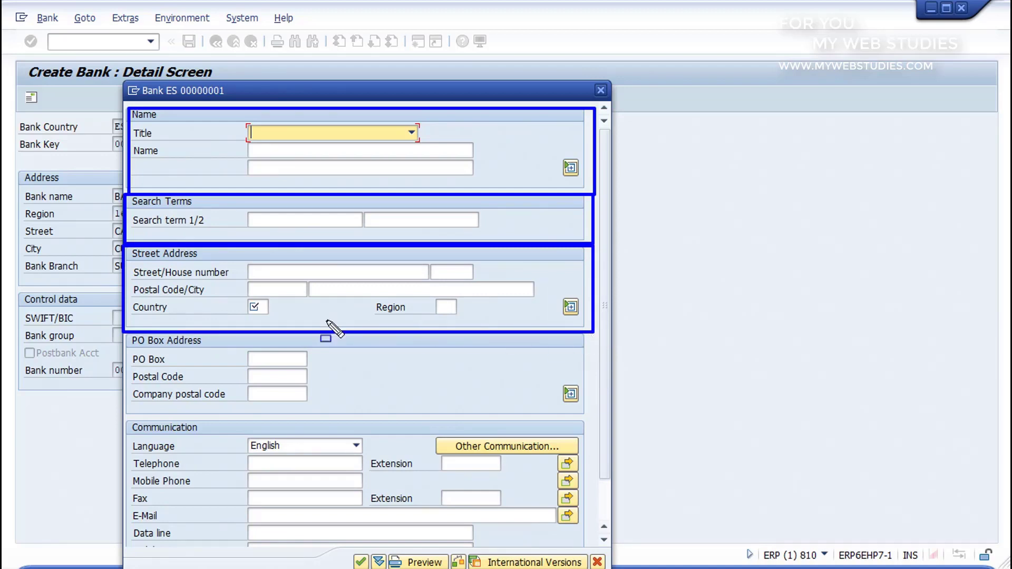
left_click_drag(125, 333, 596, 417)
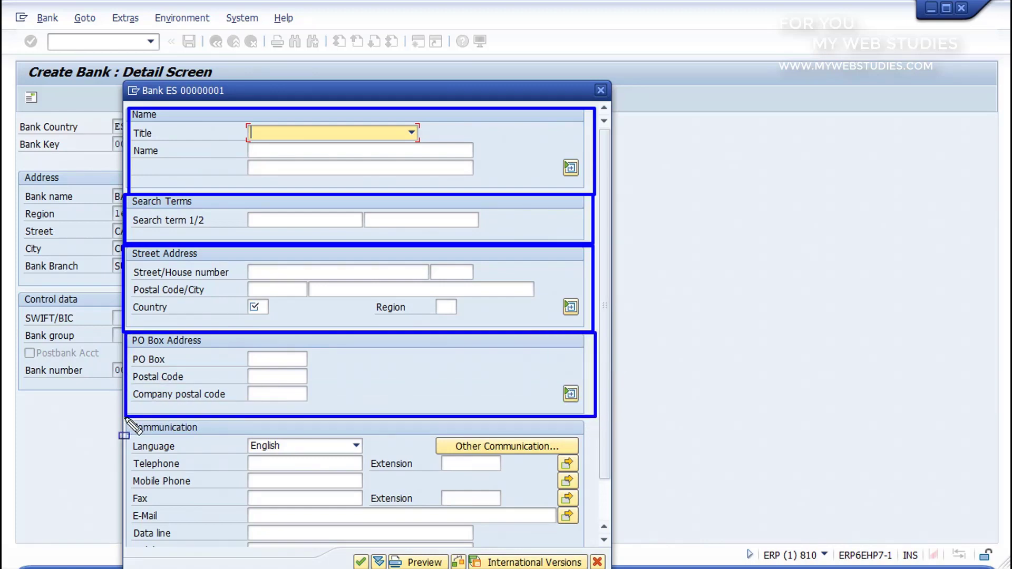
mouse_move(125, 420)
left_mouse_down()
mouse_move(562, 527)
mouse_move(602, 550)
left_mouse_up()
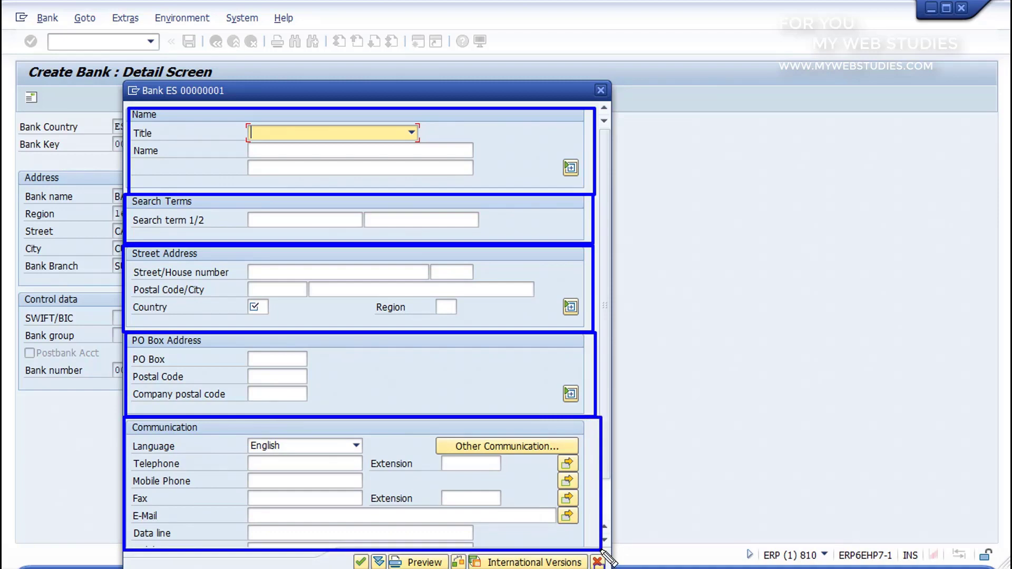
key("Escape")
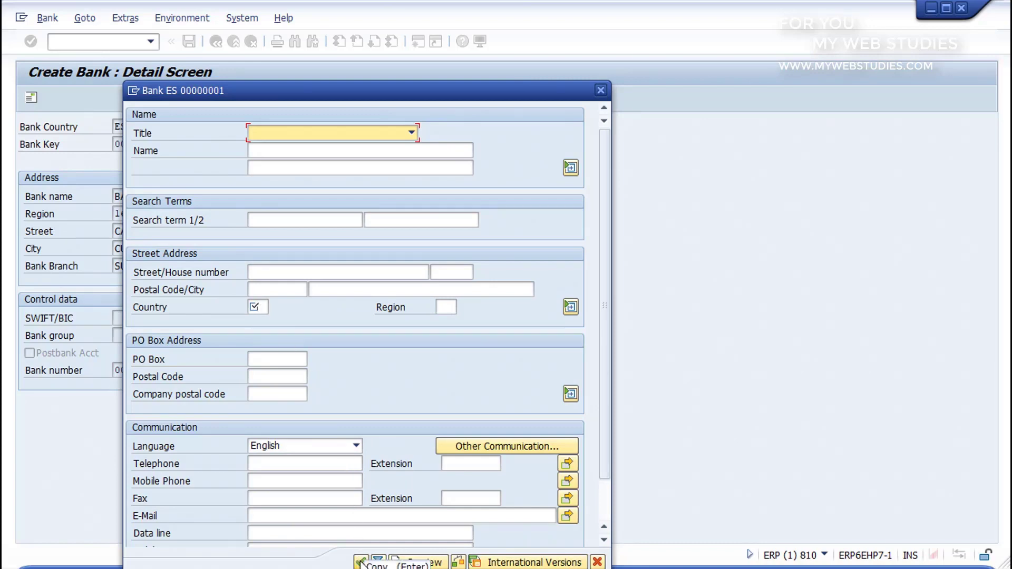
left_click(597, 562)
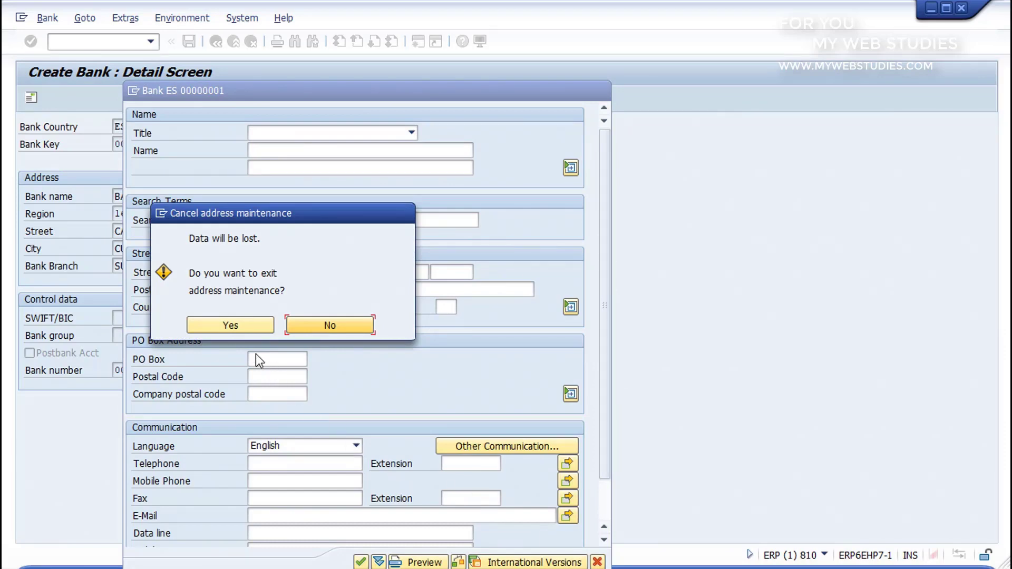
left_click(235, 330)
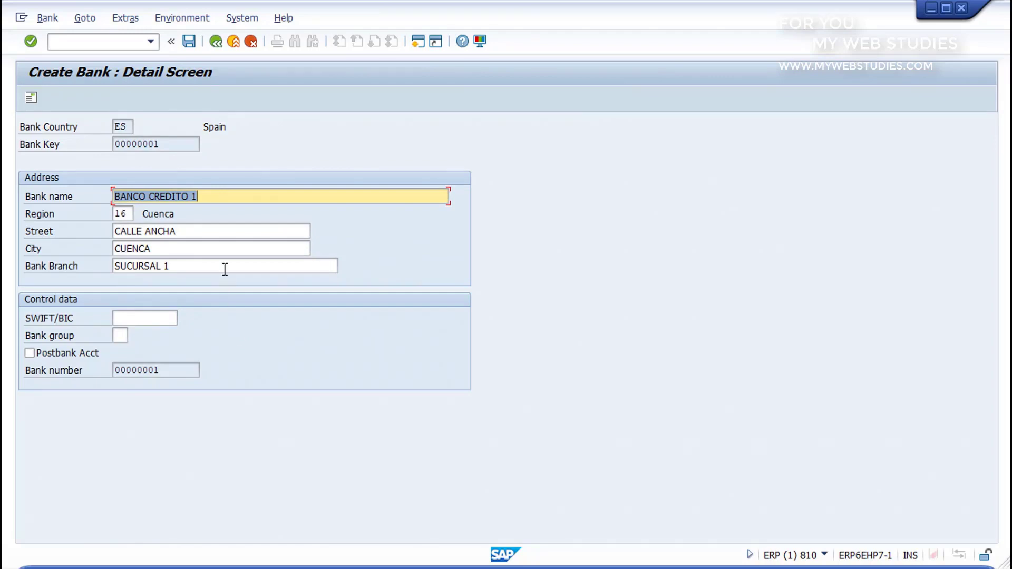
- Save the new bank master record ES 00000001
left_click(189, 42)
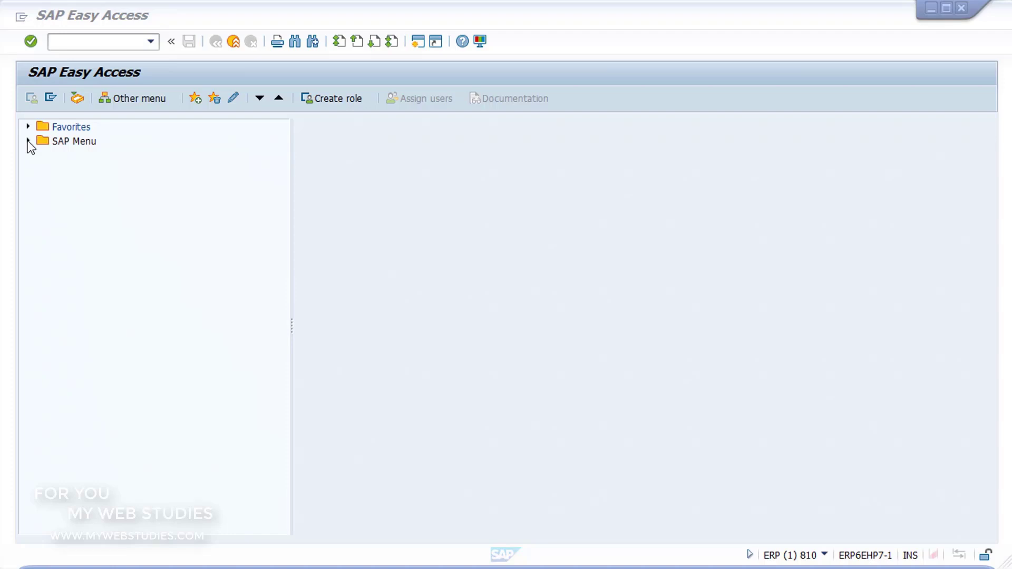
- Expand Accounting > Financial Accounting > Accounts Receivable > Master Records and launch FD01 - Create
left_click(27, 141)
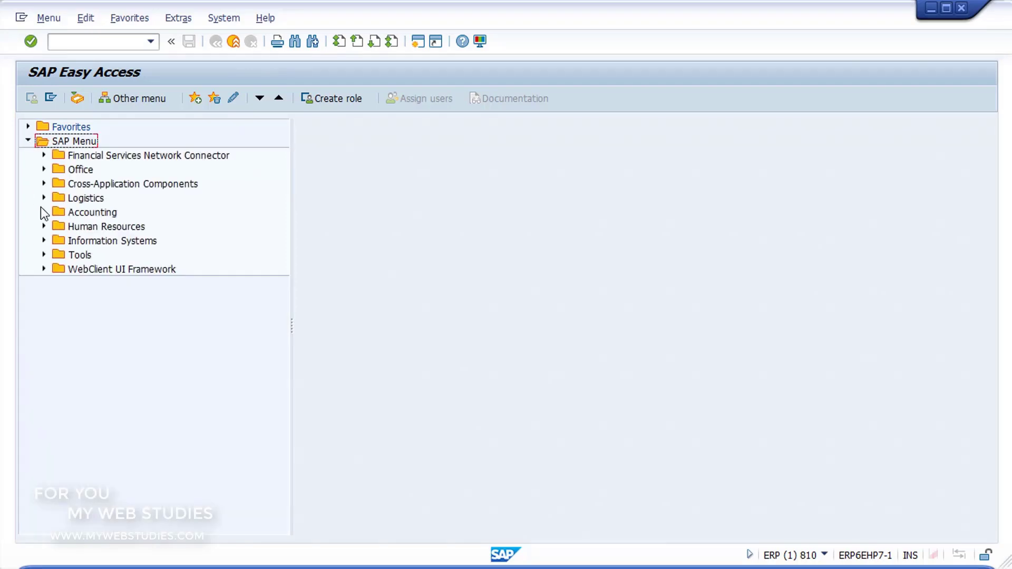
left_click(44, 212)
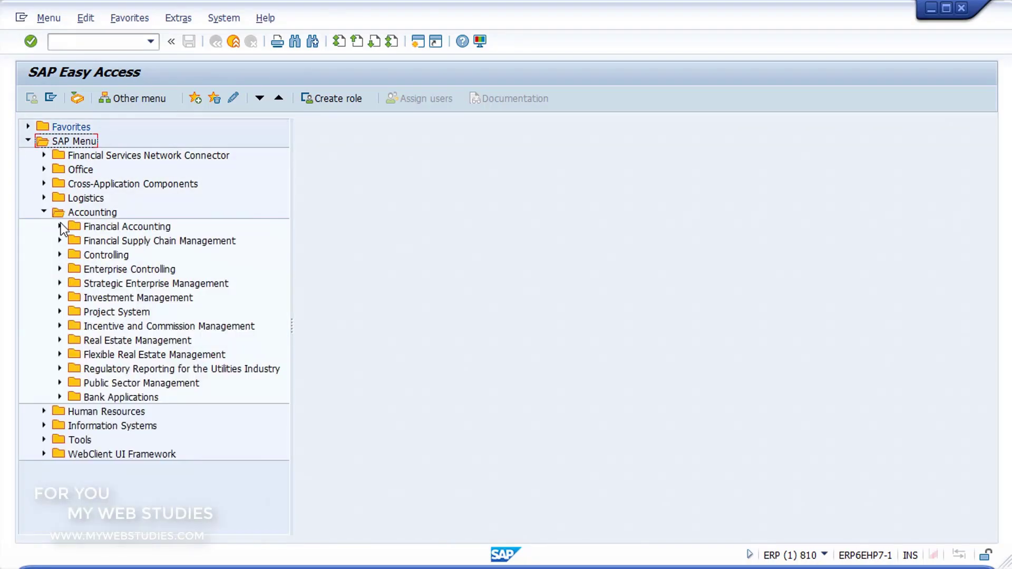
left_click(60, 226)
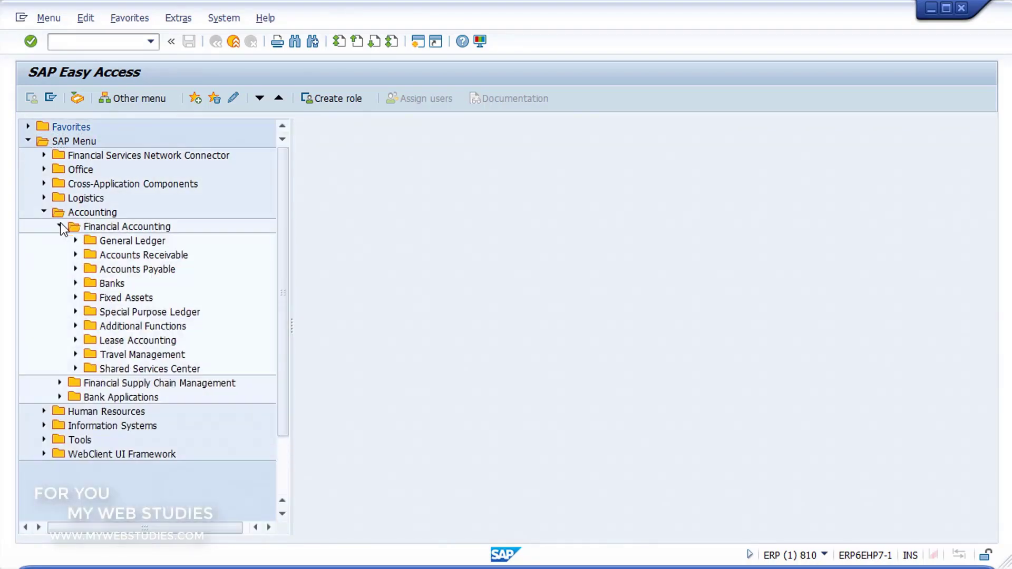
left_click(76, 255)
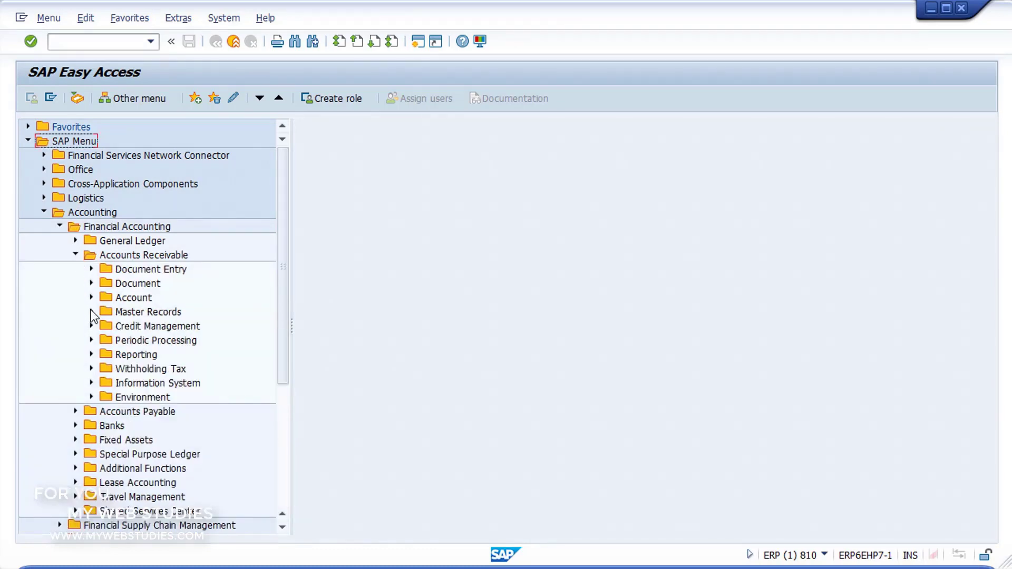
left_click(92, 312)
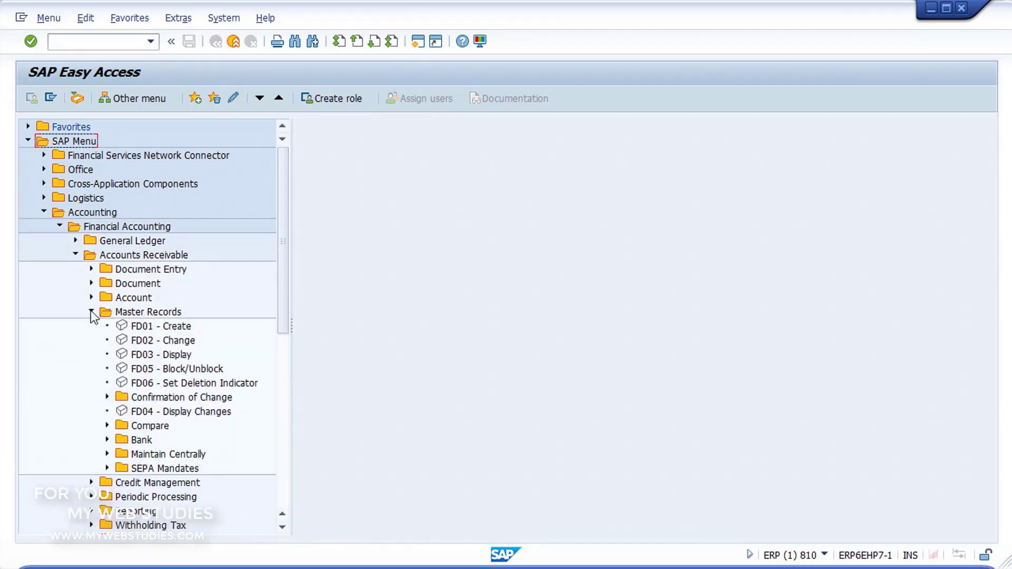
left_click(125, 329)
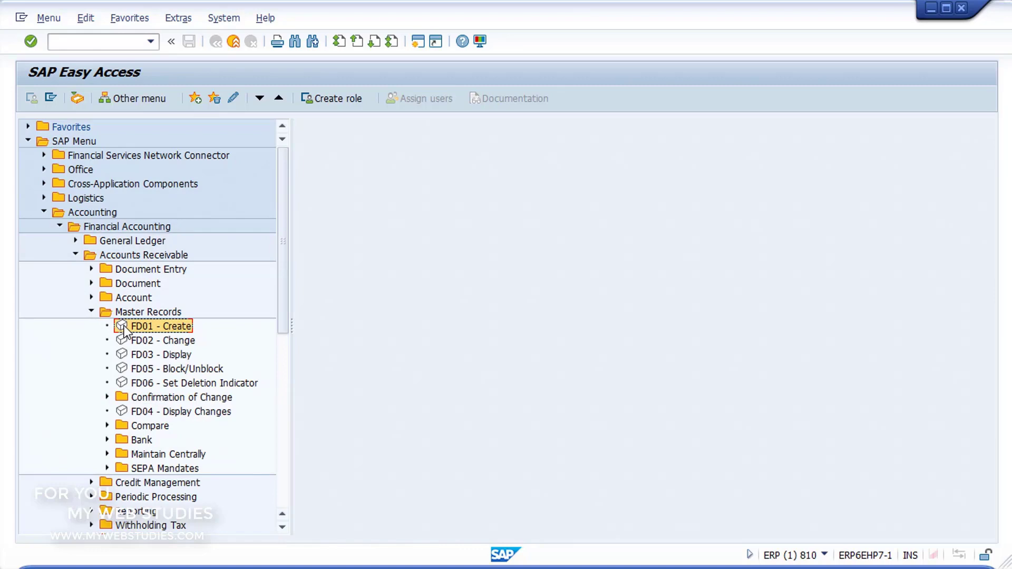
double_click(124, 328)
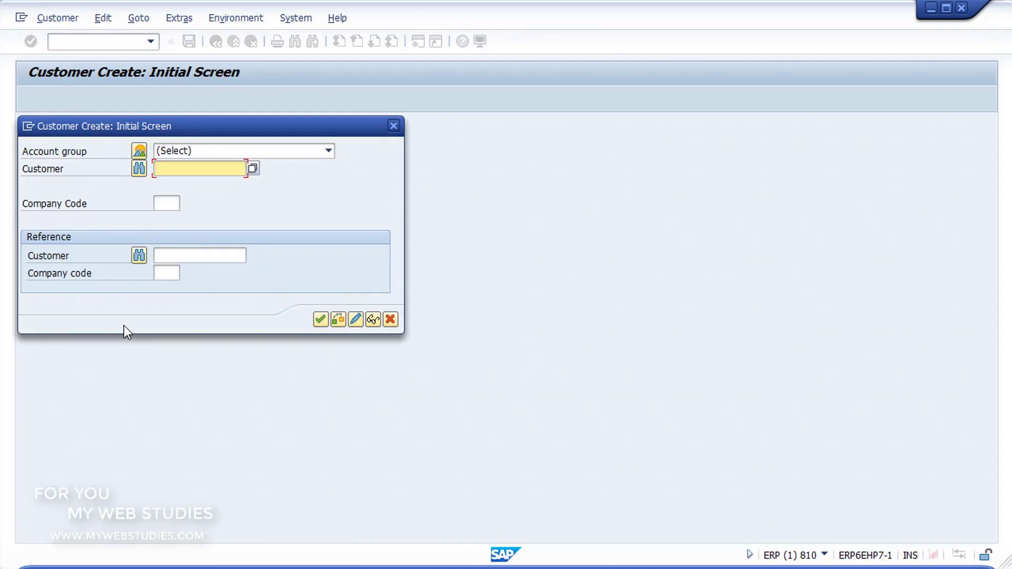
- Open the Account group list and its Account Groups and Number Ranges overview
left_click(191, 153)
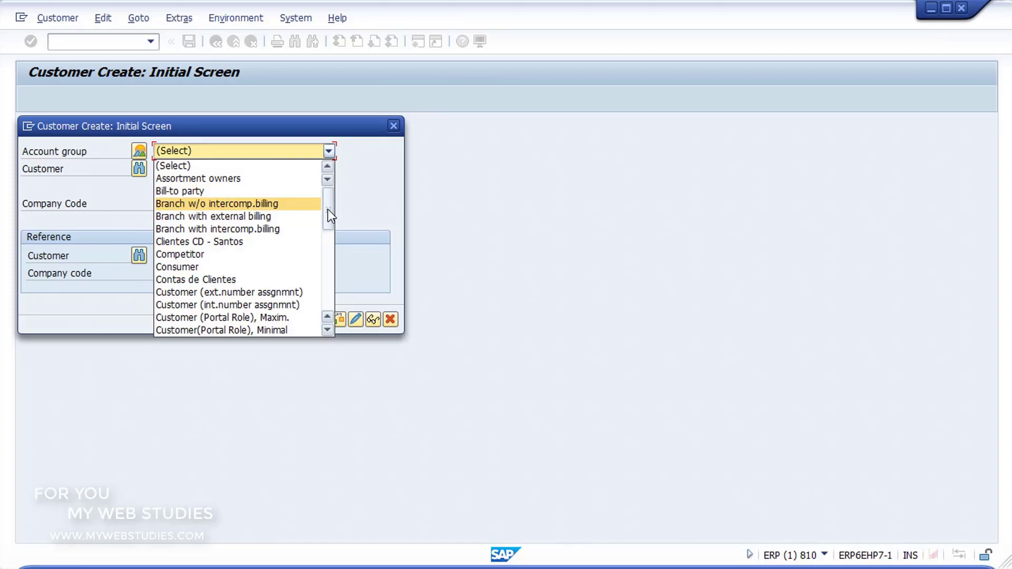
mouse_move(328, 210)
left_mouse_down()
mouse_move(337, 283)
mouse_move(328, 198)
left_mouse_up()
left_click(140, 152)
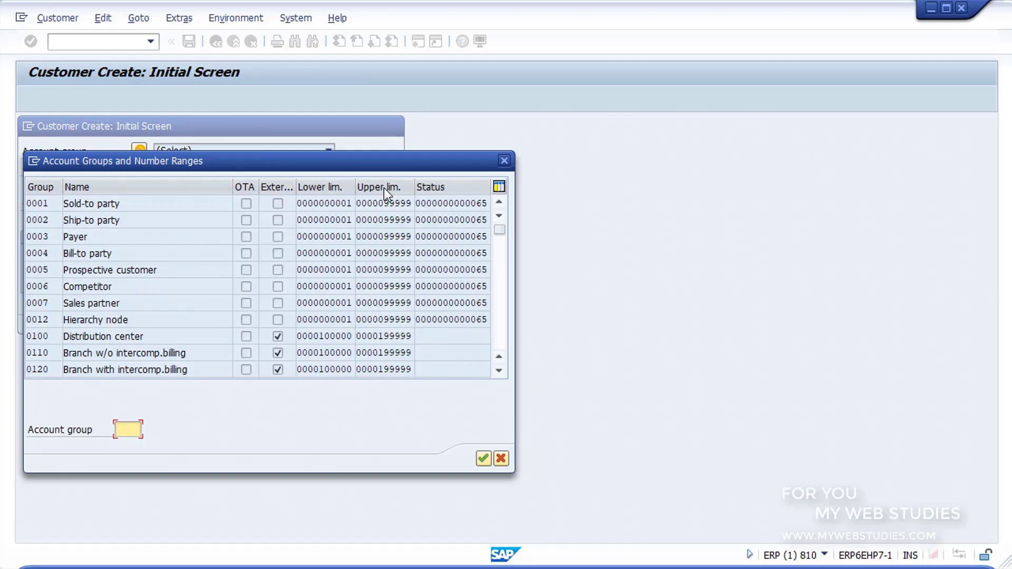
- Choose account group 0003 Payer and continue to the General Data address screen
left_click(176, 241)
double_click(176, 241)
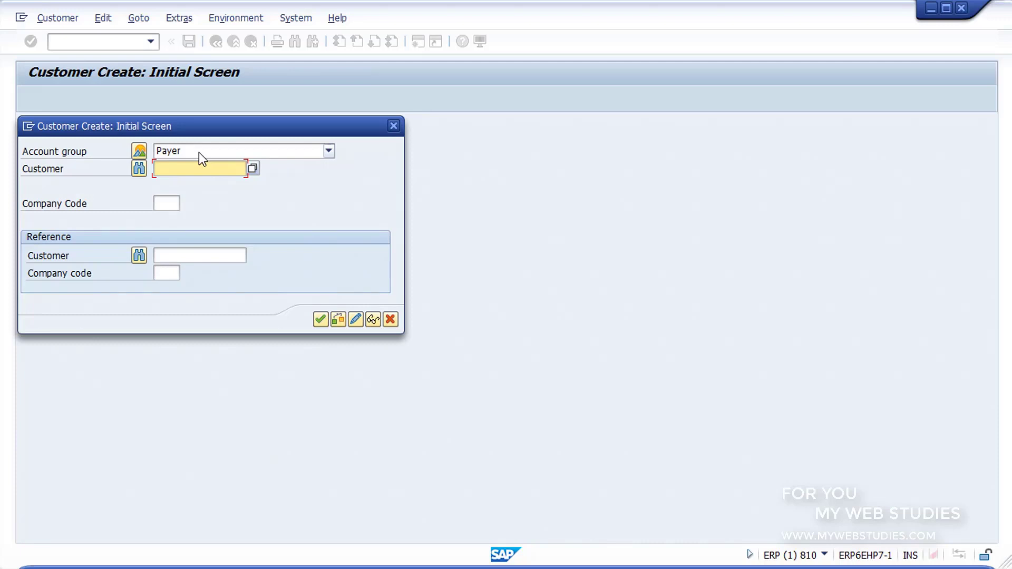
left_click(320, 319)
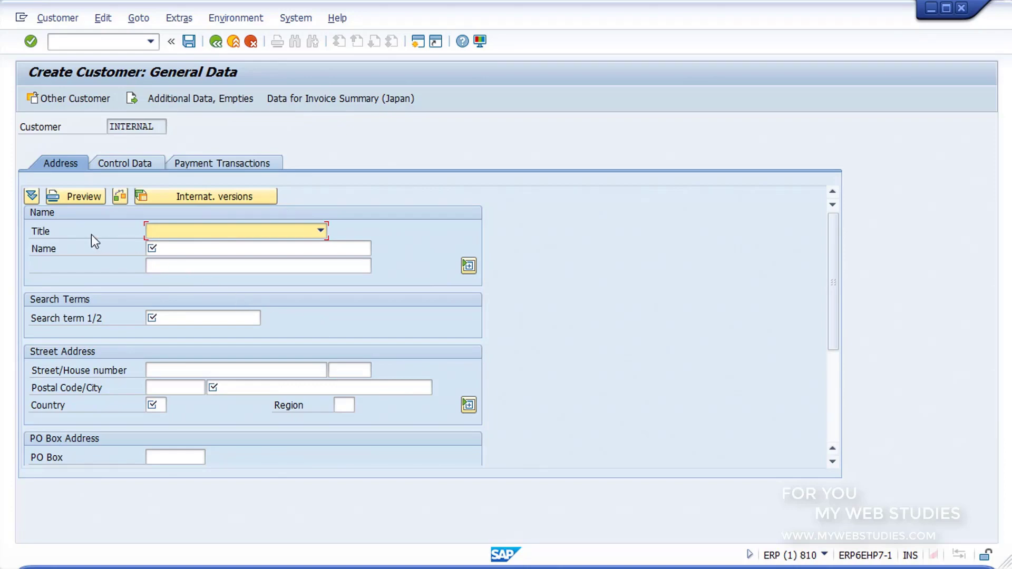
- Enter name PEDRO, title Mr. and search term PREFERENTE
left_click(167, 249)
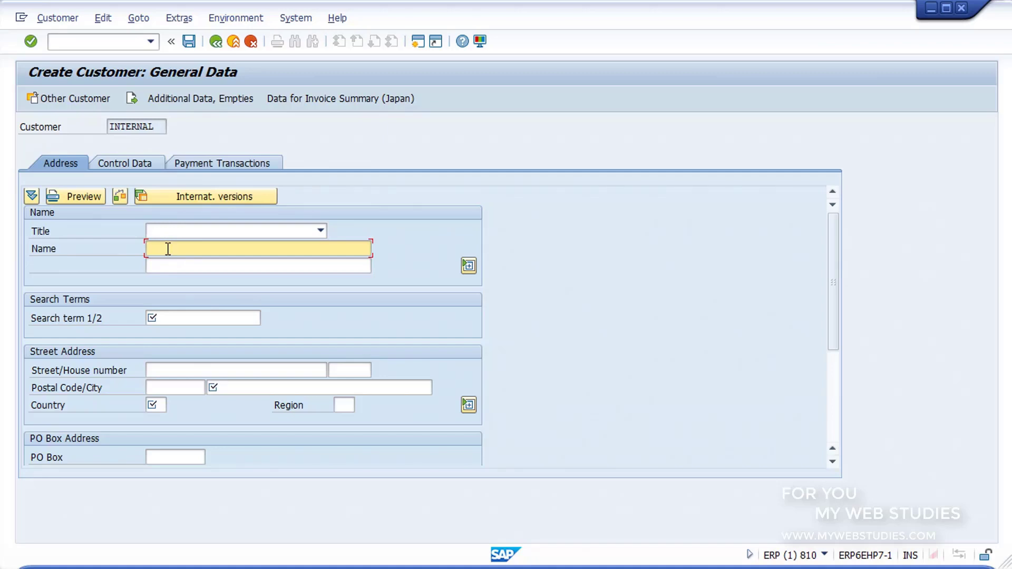
type("PEDRO")
left_click(180, 235)
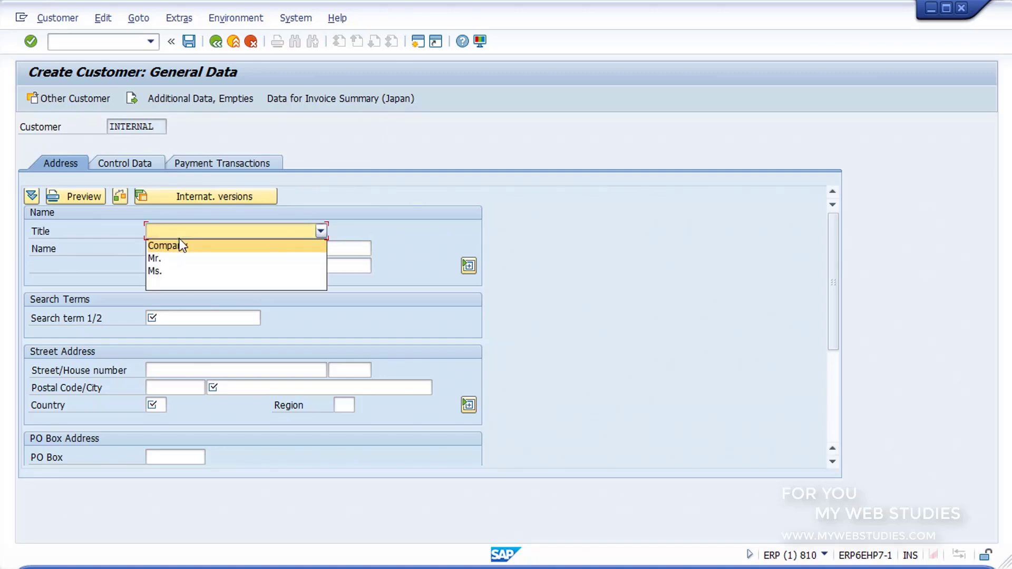
left_click(175, 257)
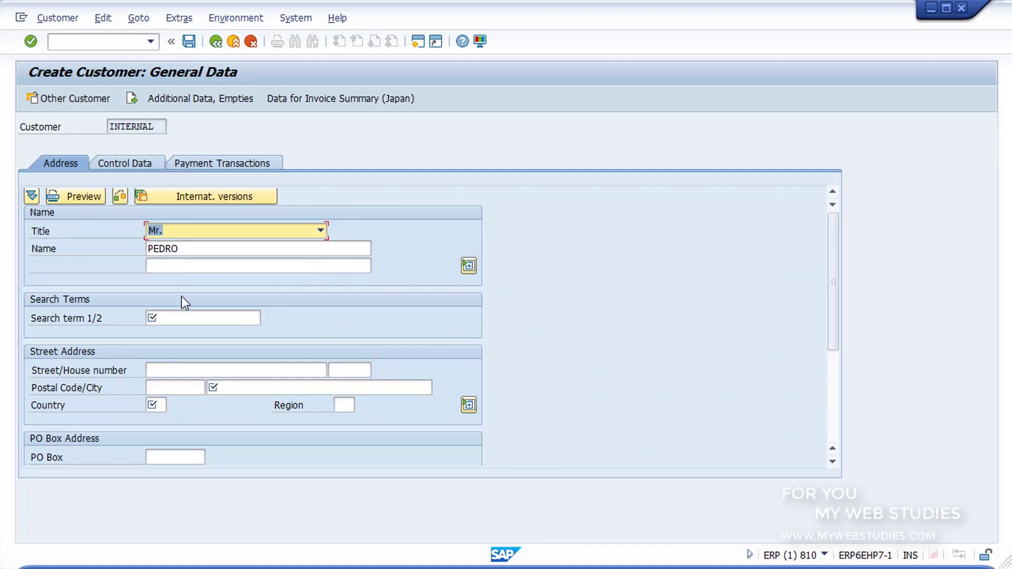
left_click(186, 316)
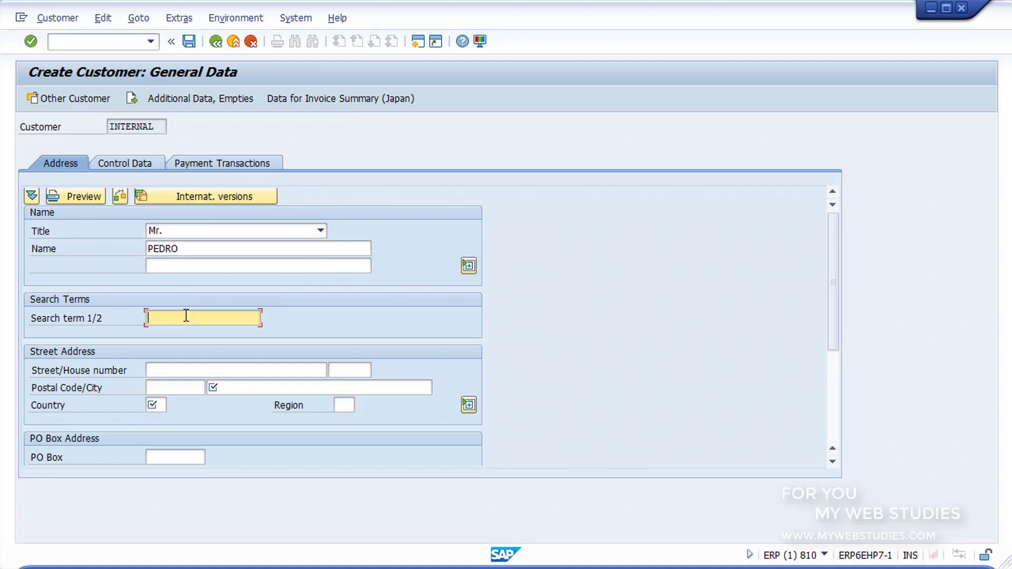
type("PREFERENTE")
- Set the customer's city to MADRID and country to ES
left_click(224, 386)
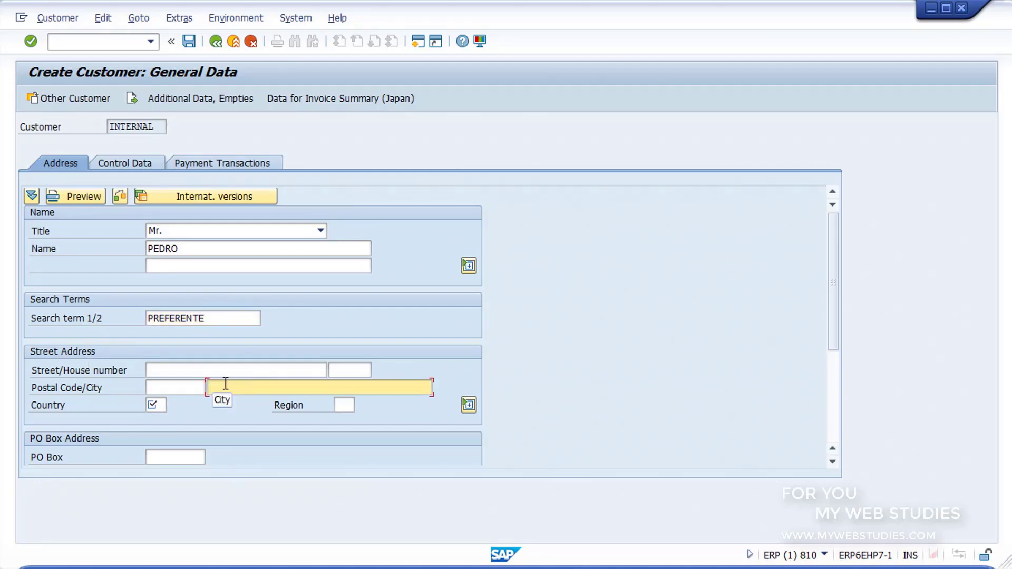
type("MADRID")
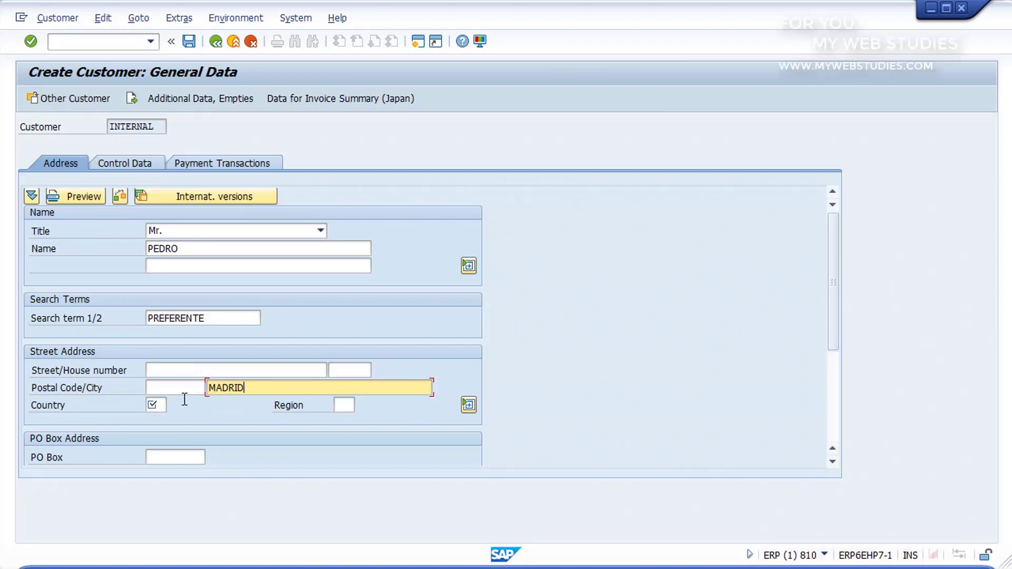
left_click(164, 405)
type("ES")
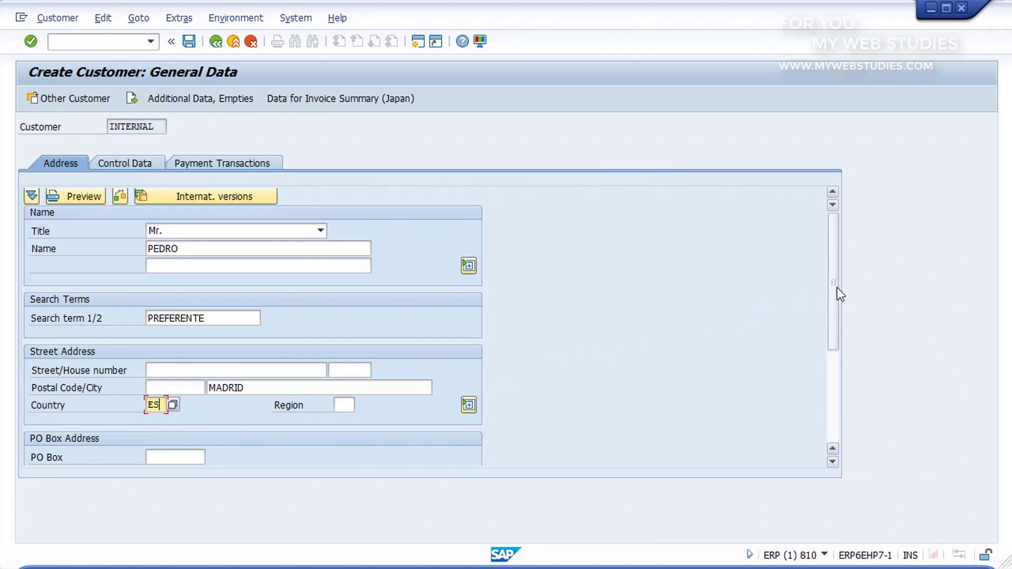
left_click_drag(840, 299, 836, 404)
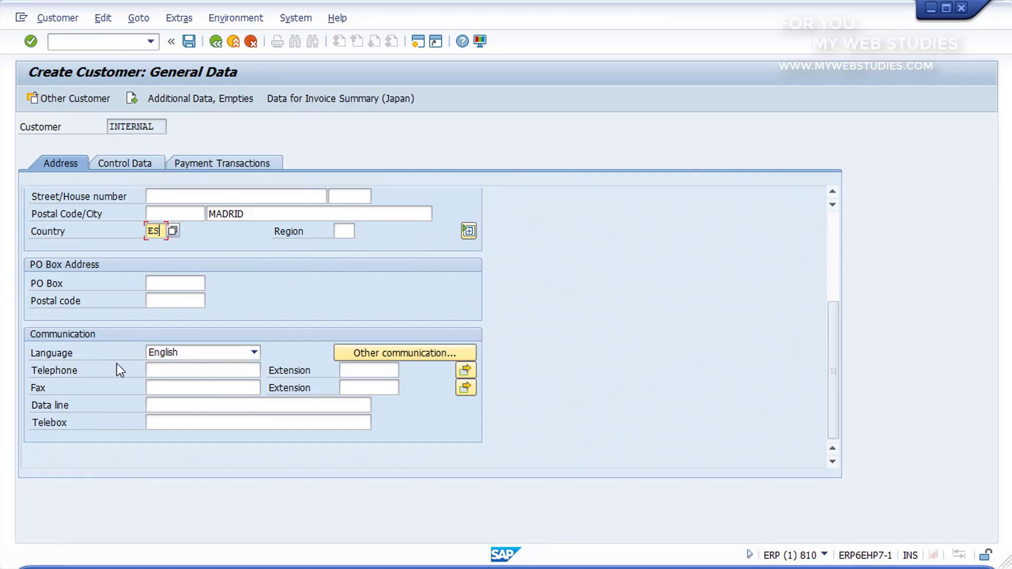
left_click(159, 369)
left_click(164, 387)
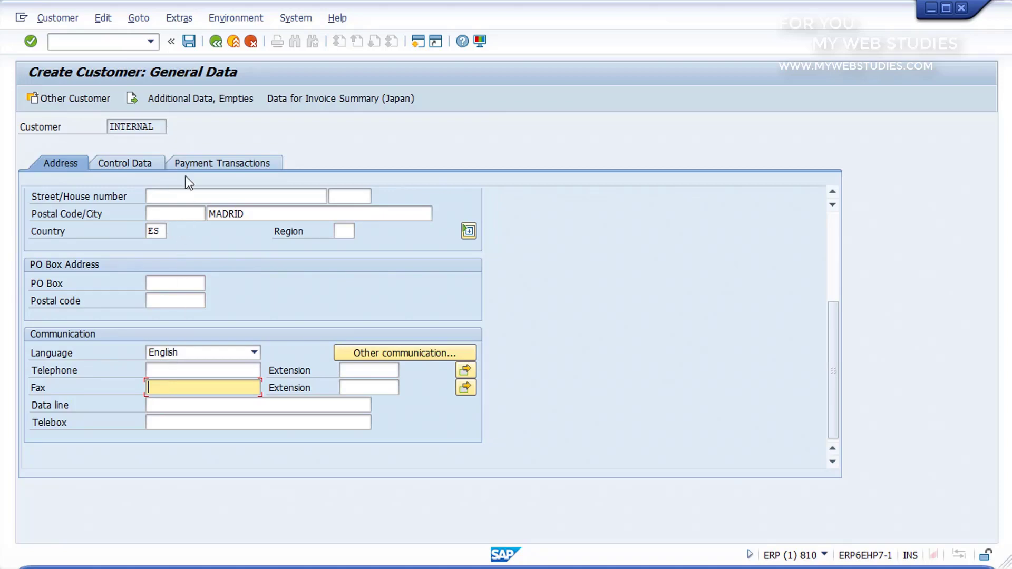
- Save customer PEDRO after entering its VAT registration number, then cancel back to Easy Access
left_click(189, 40)
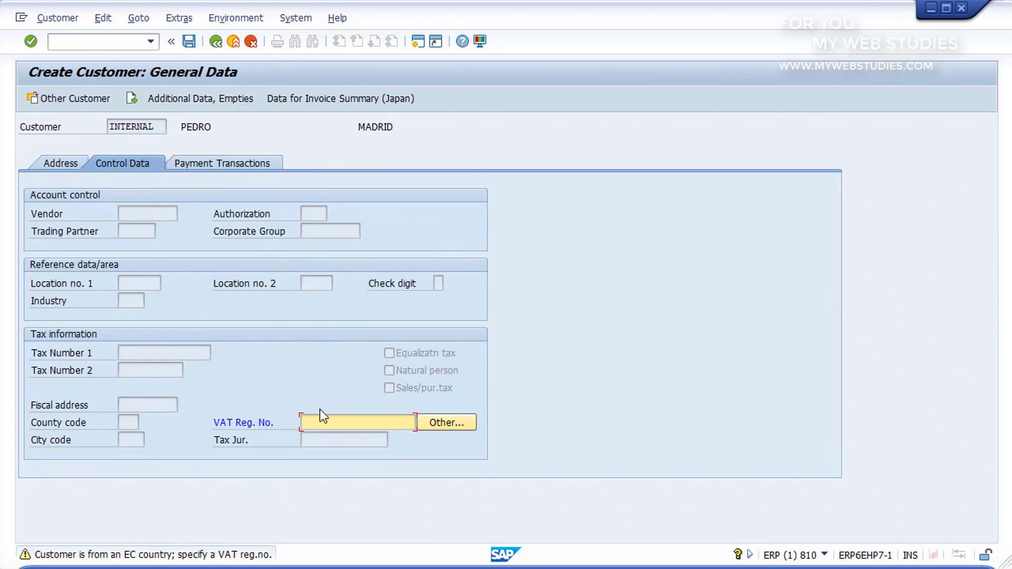
left_click(190, 42)
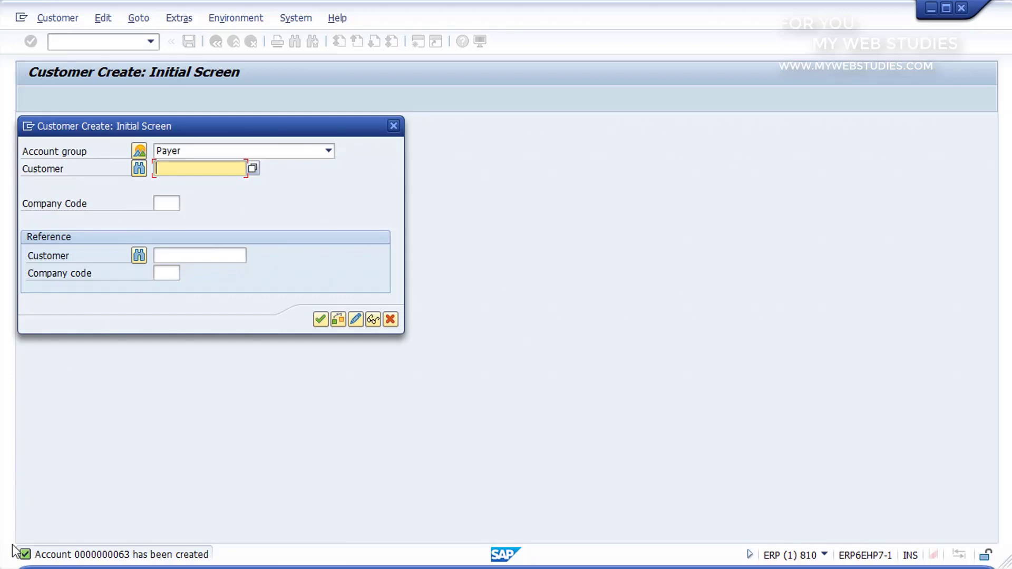
mouse_move(11, 543)
left_mouse_down()
mouse_move(117, 566)
mouse_move(220, 565)
left_mouse_up()
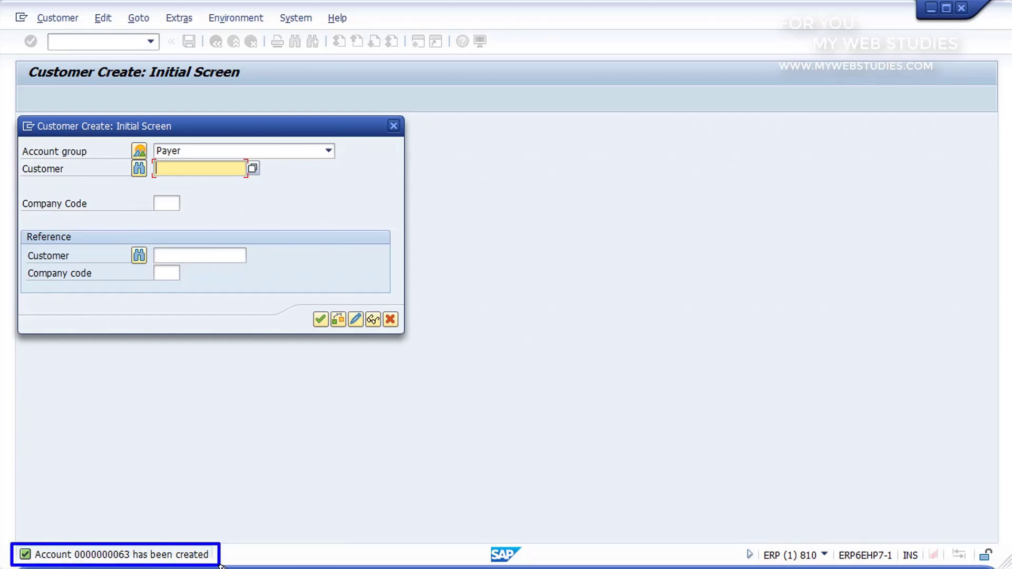
key("Escape")
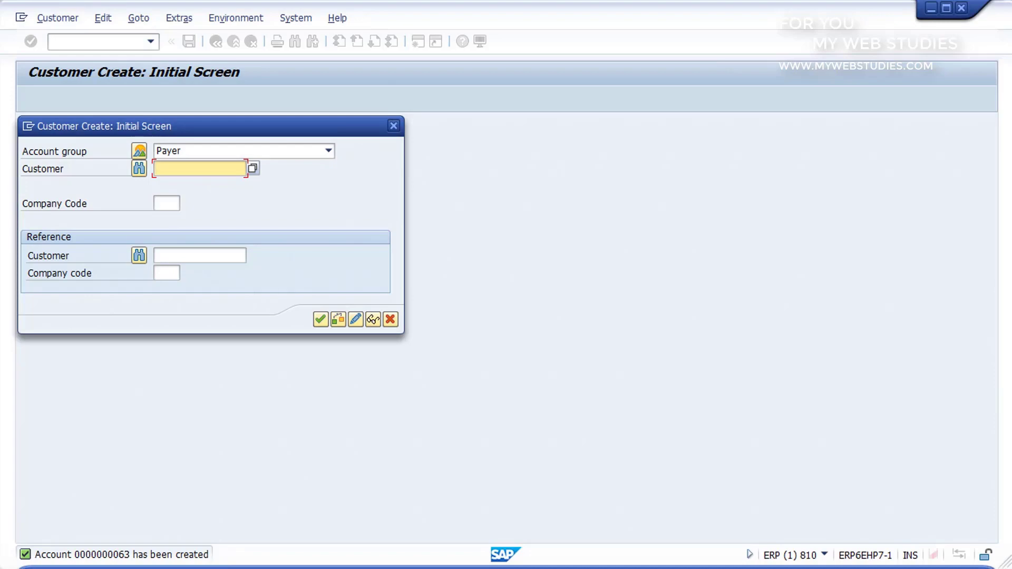
left_click(391, 318)
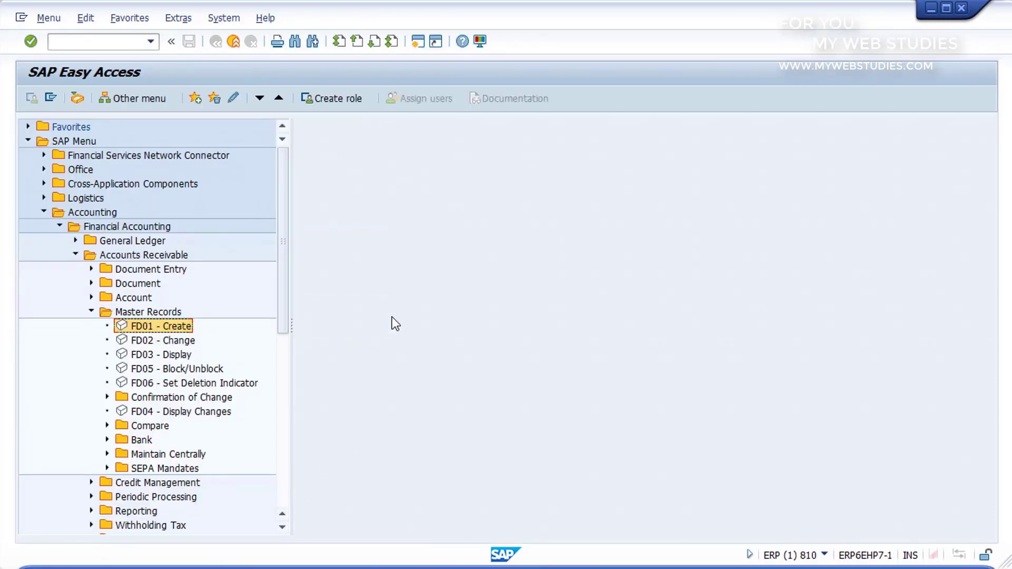
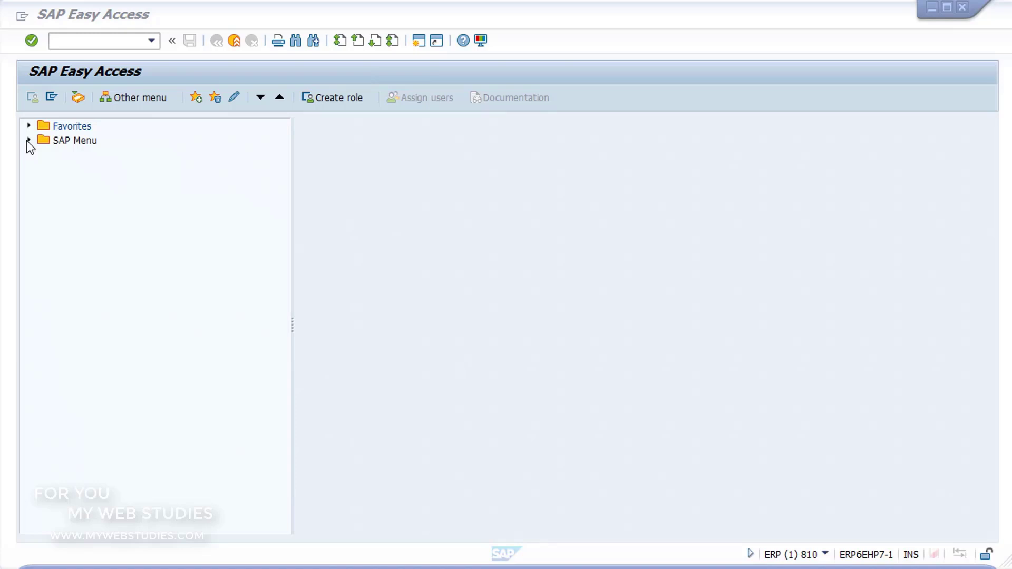
- Expand SAP Menu > Accounting > Financial Accounting > Accounts Receivable > Master Records and launch FD02 - Change
left_click(29, 141)
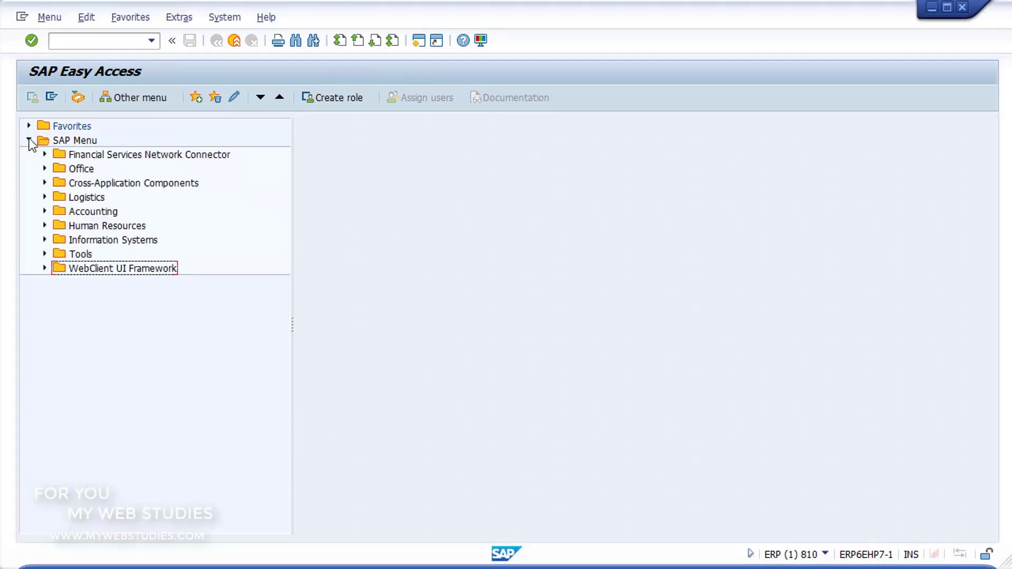
left_click(45, 211)
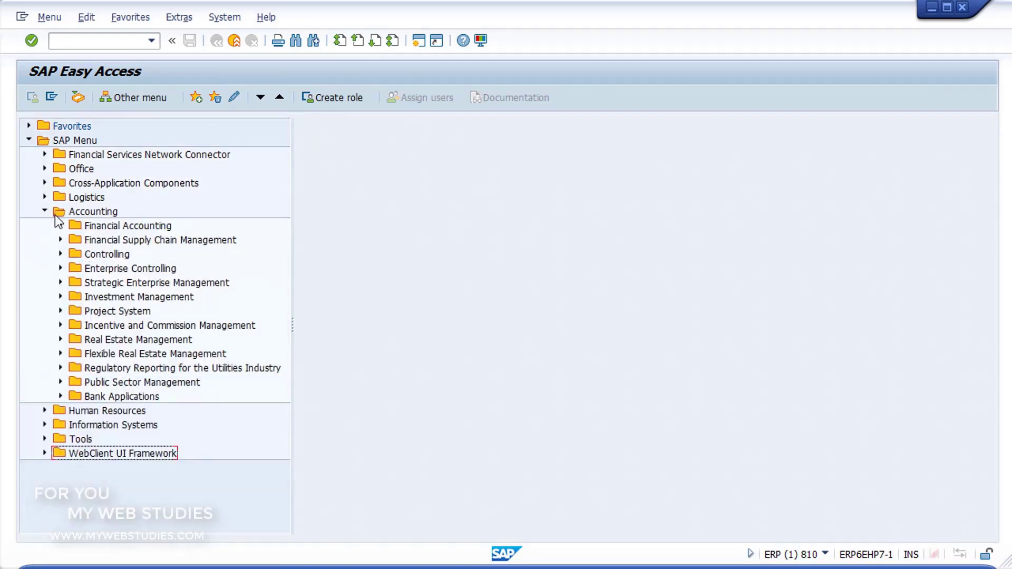
left_click(61, 225)
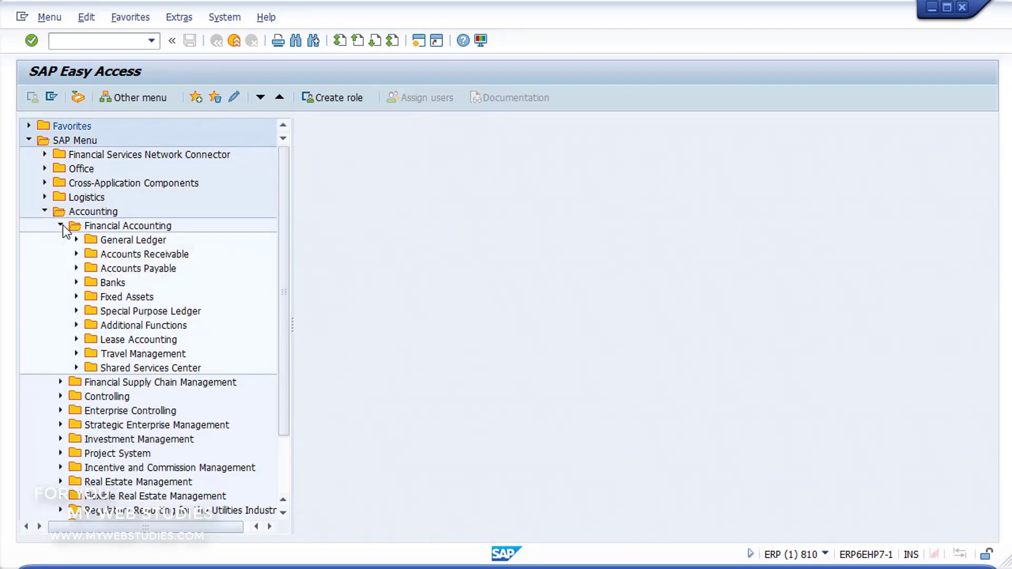
left_click(76, 254)
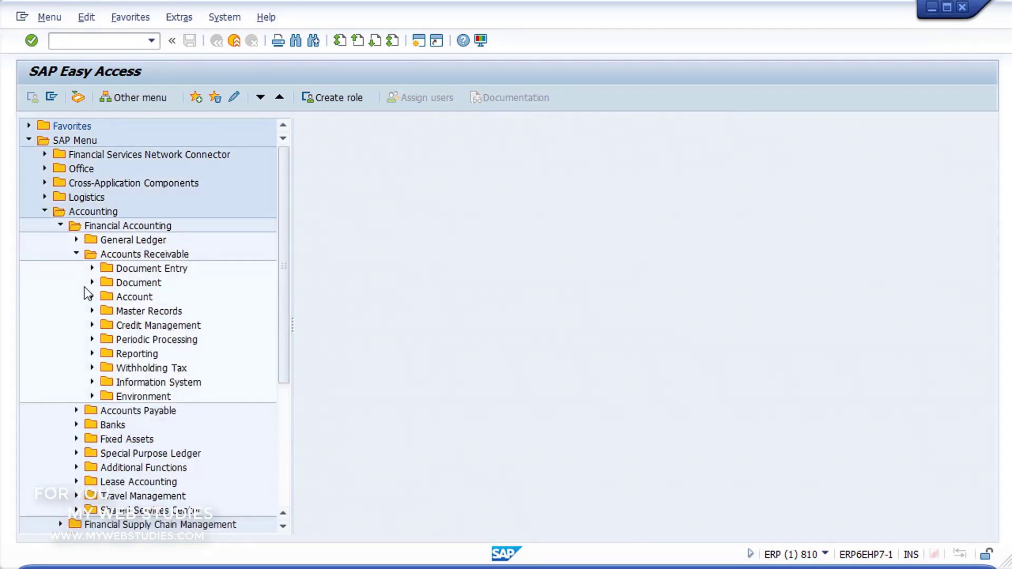
left_click(93, 312)
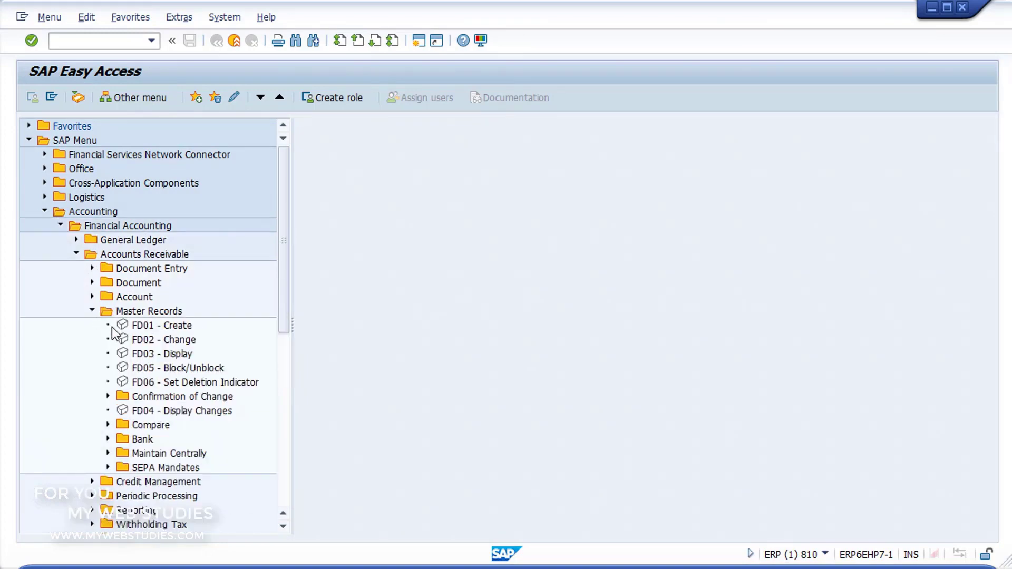
left_click(125, 341)
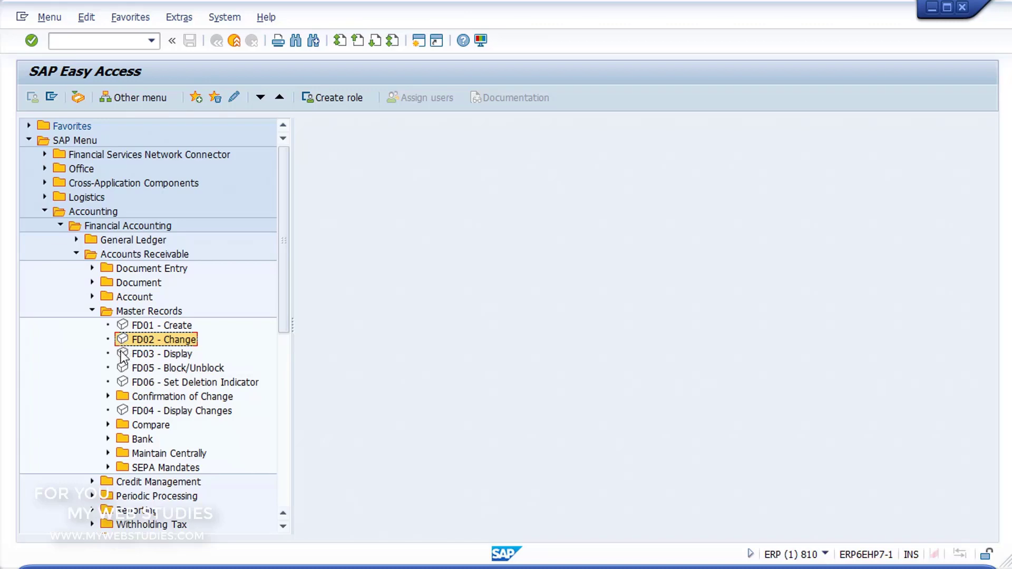
left_click(123, 356)
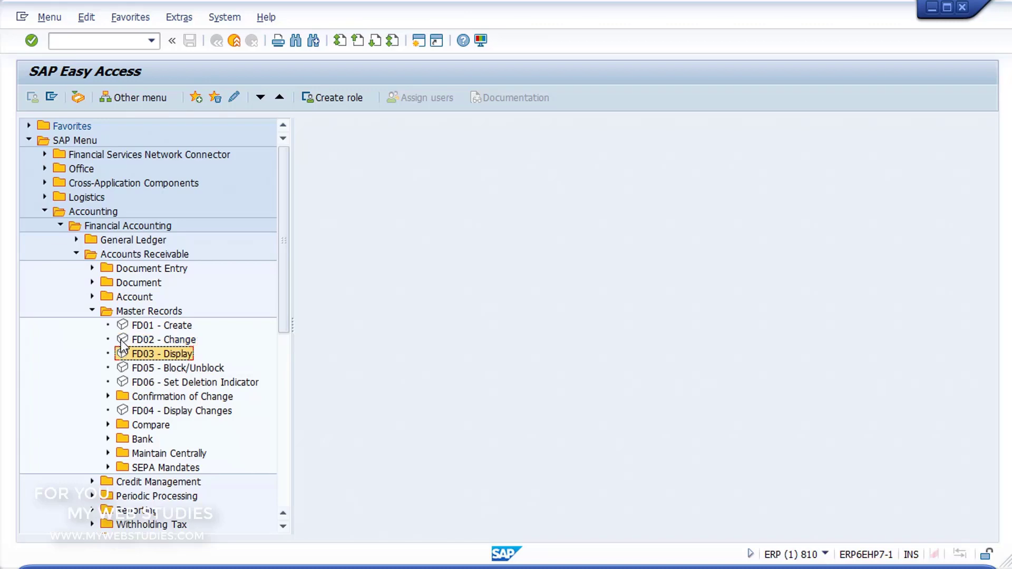
double_click(122, 342)
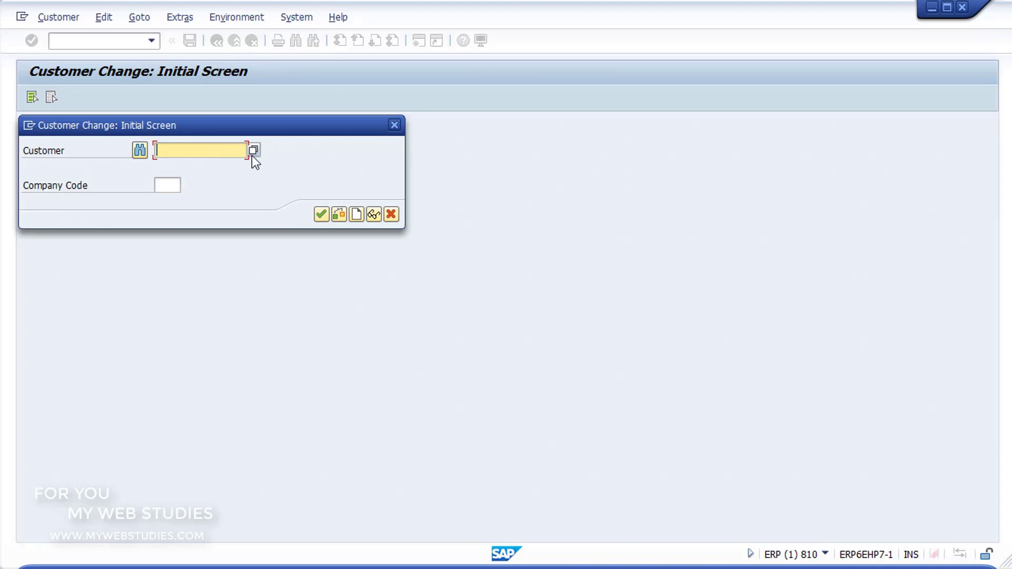
- Search customers by the customer's name with a * wildcard and take the first hit into Customer
left_click(141, 152)
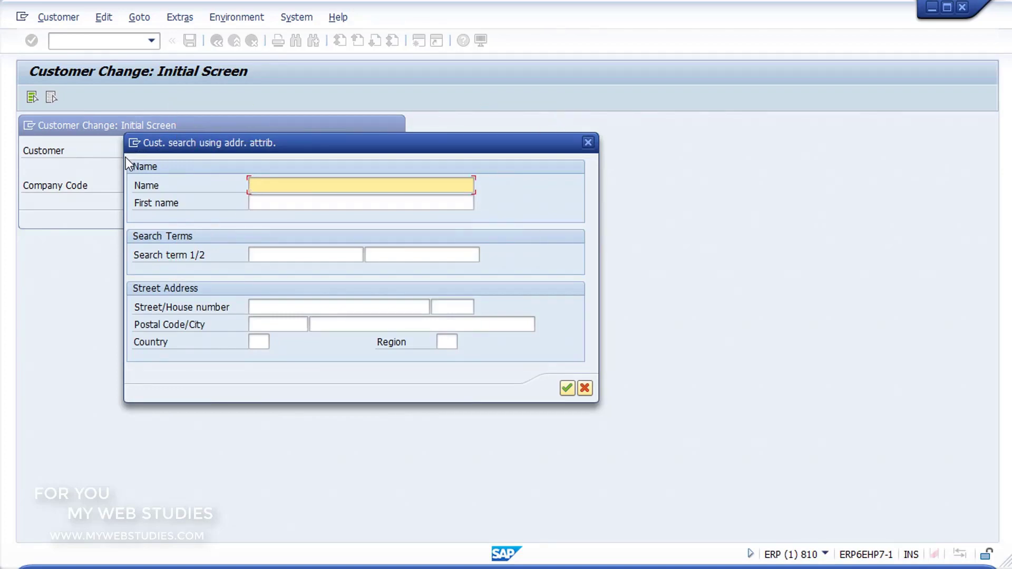
left_click_drag(126, 157, 589, 222)
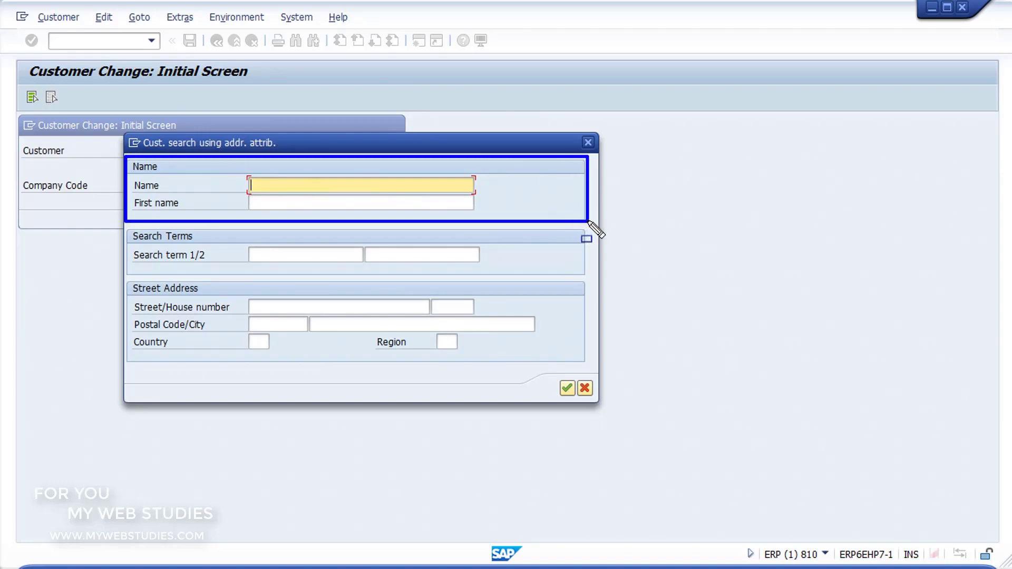
left_click_drag(125, 228, 589, 275)
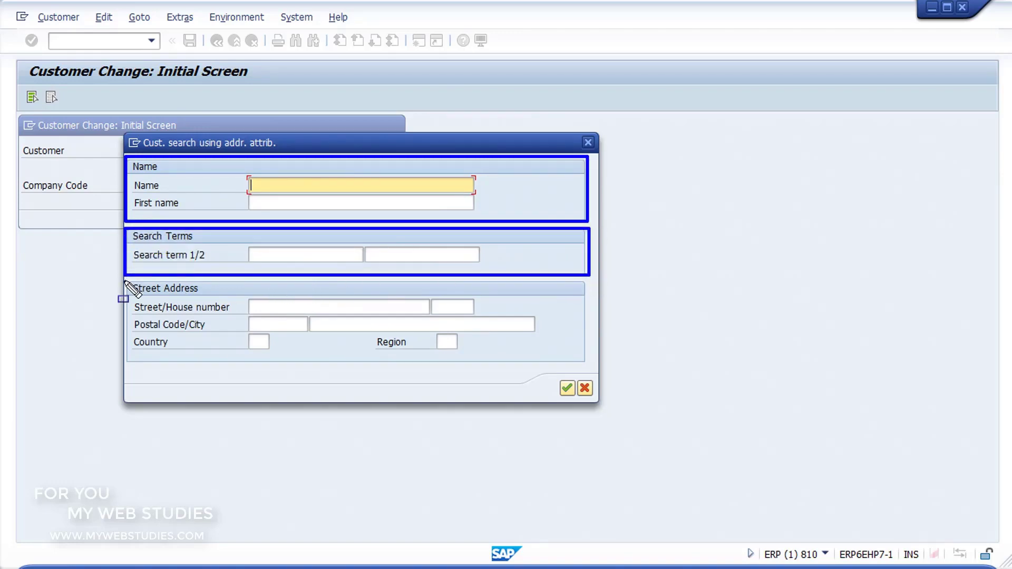
mouse_move(126, 283)
left_mouse_down()
mouse_move(560, 345)
mouse_move(593, 369)
left_mouse_up()
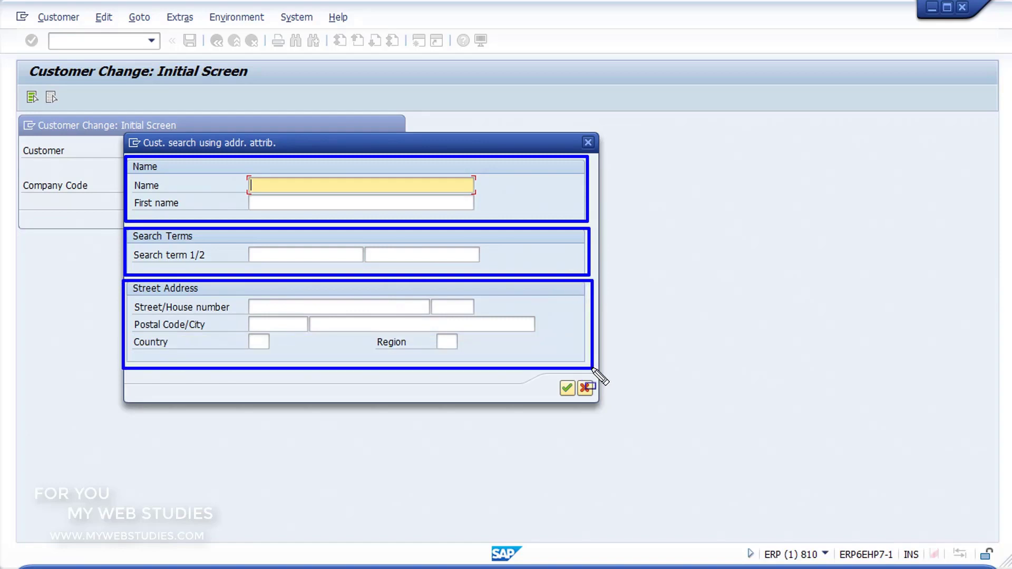
key("Escape")
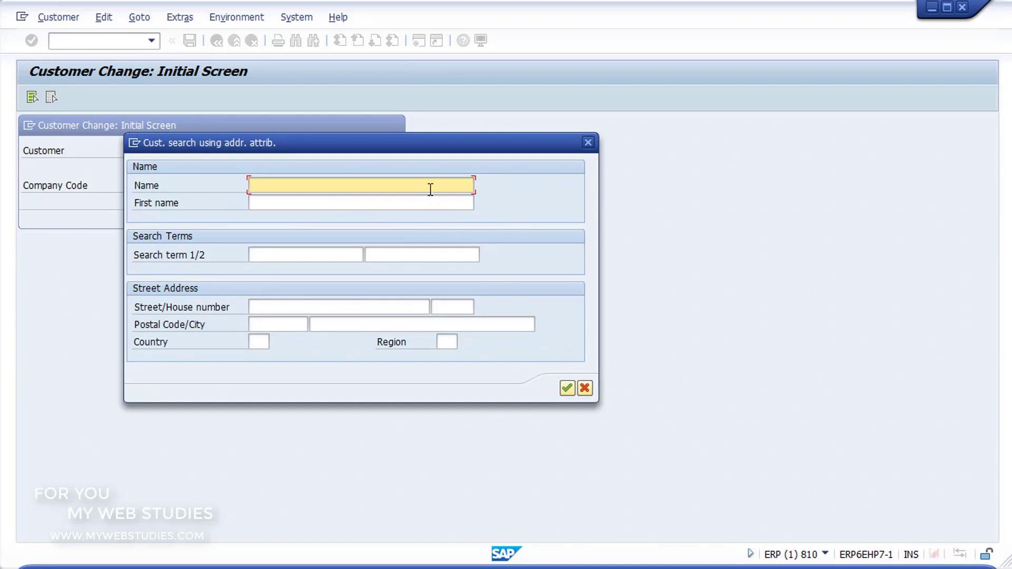
type("PEDRO")
type("*")
left_click(566, 388)
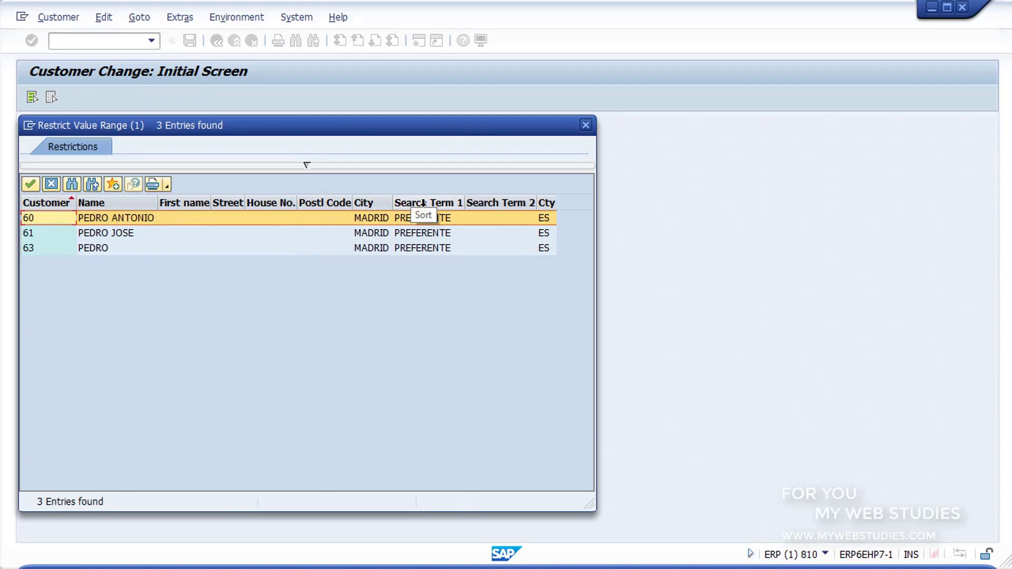
double_click(337, 216)
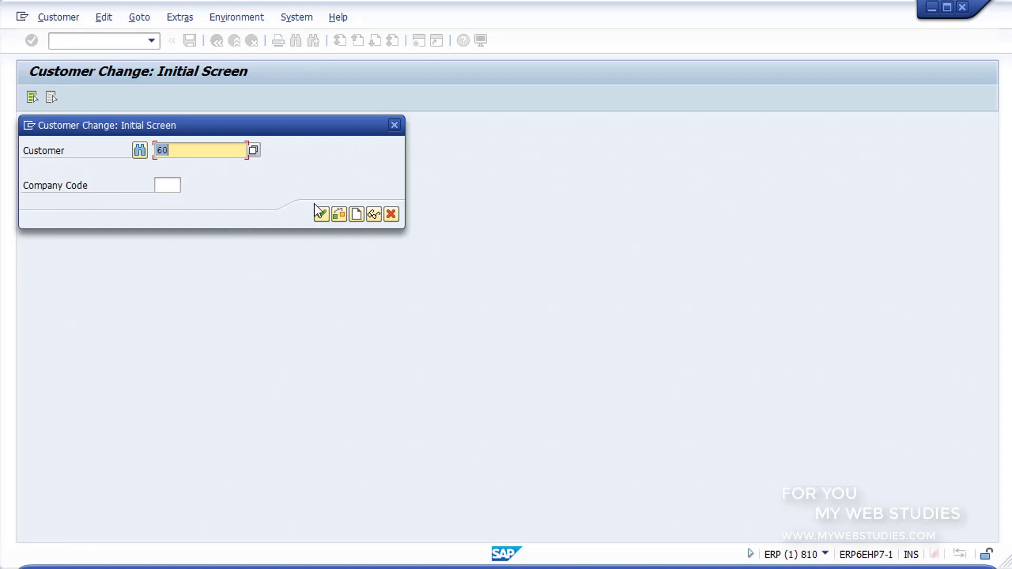
- Open the customer's general data, set the title to Mr., and save the record
left_click(322, 216)
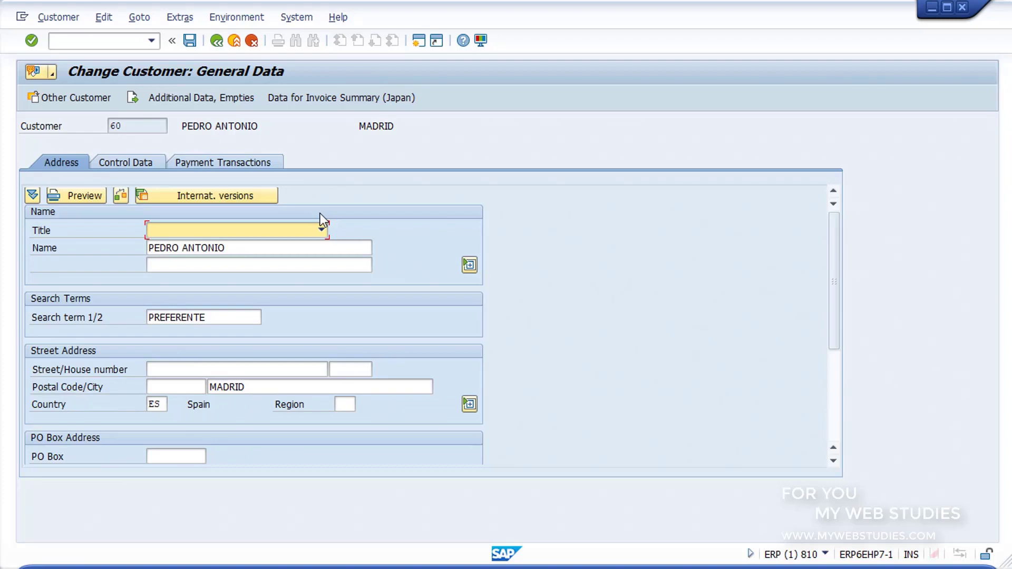
left_click(322, 232)
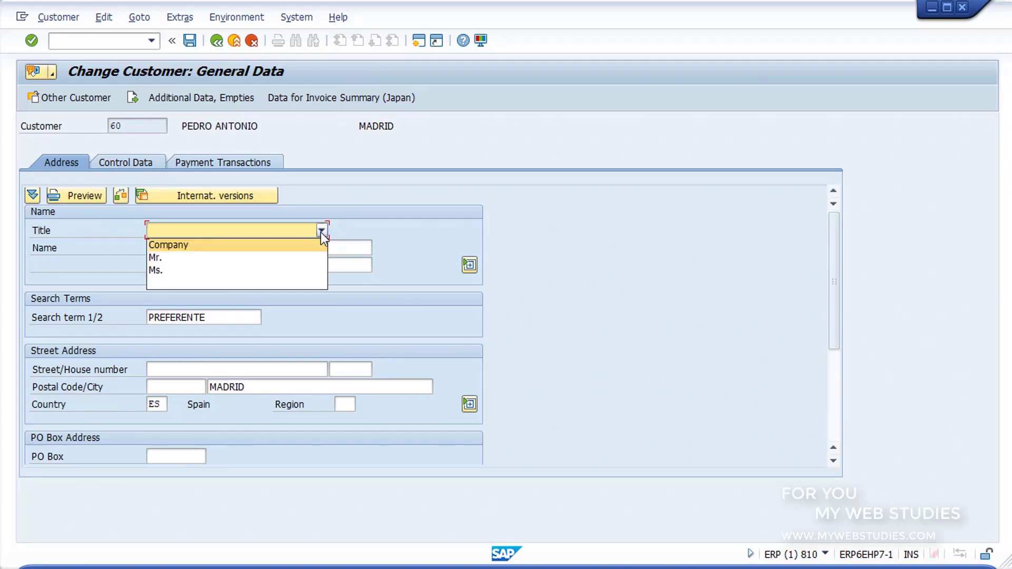
left_click(307, 254)
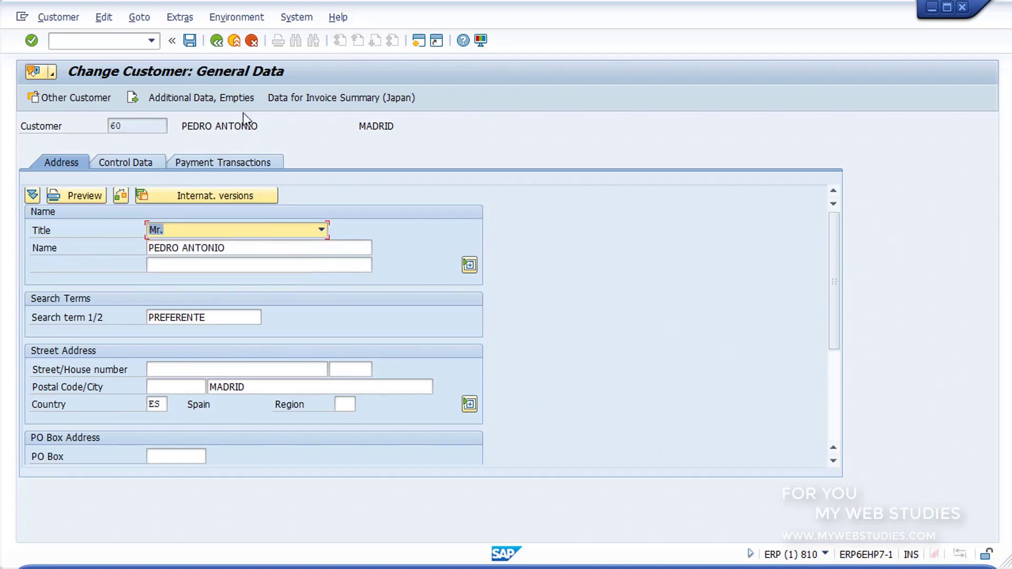
left_click(188, 41)
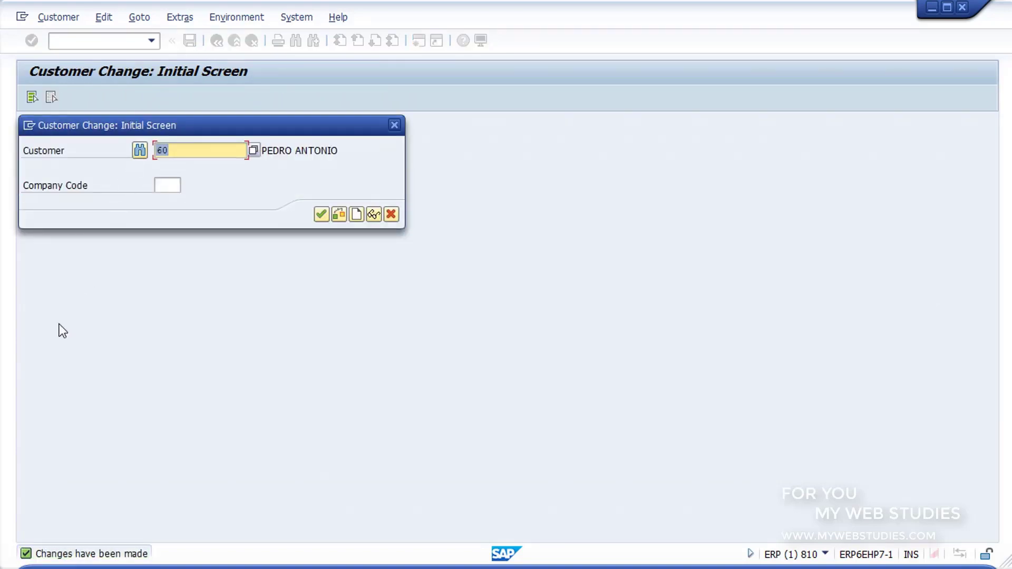
mouse_move(16, 533)
left_mouse_down()
mouse_move(102, 563)
mouse_move(160, 562)
left_mouse_up()
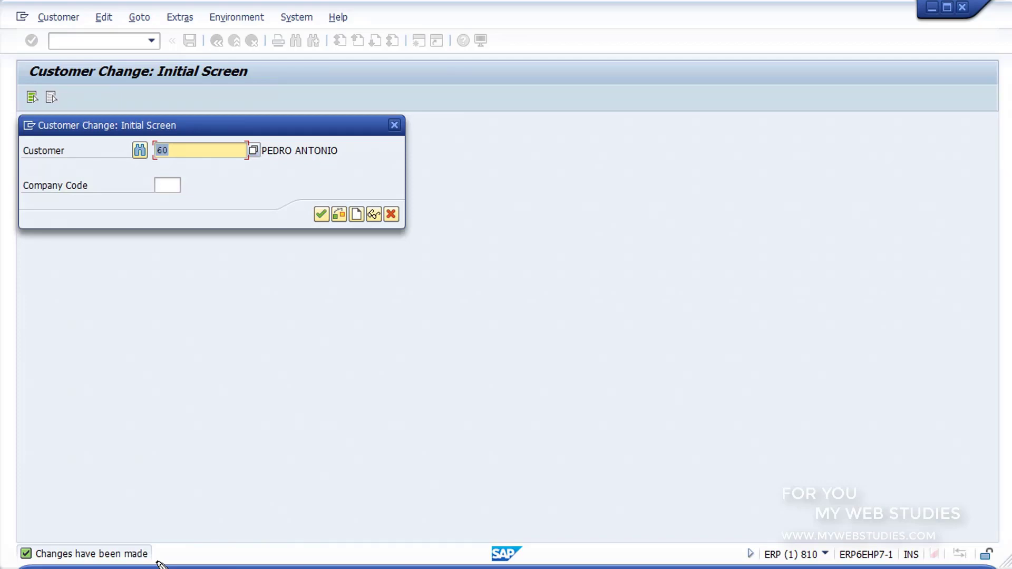
- Return to SAP Easy Access and start FD03 Display Customer from the command field
left_click(390, 215)
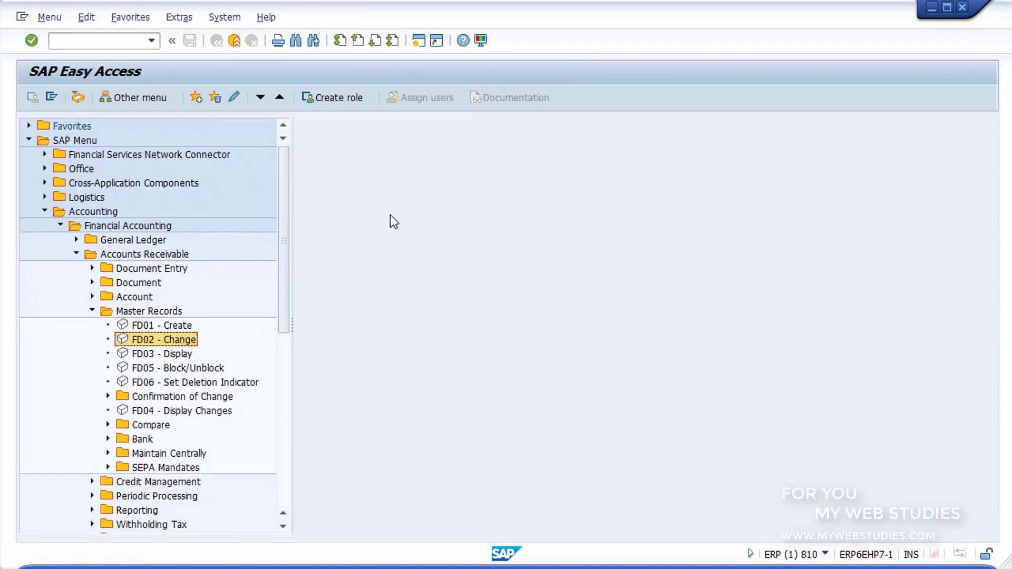
left_click(123, 358)
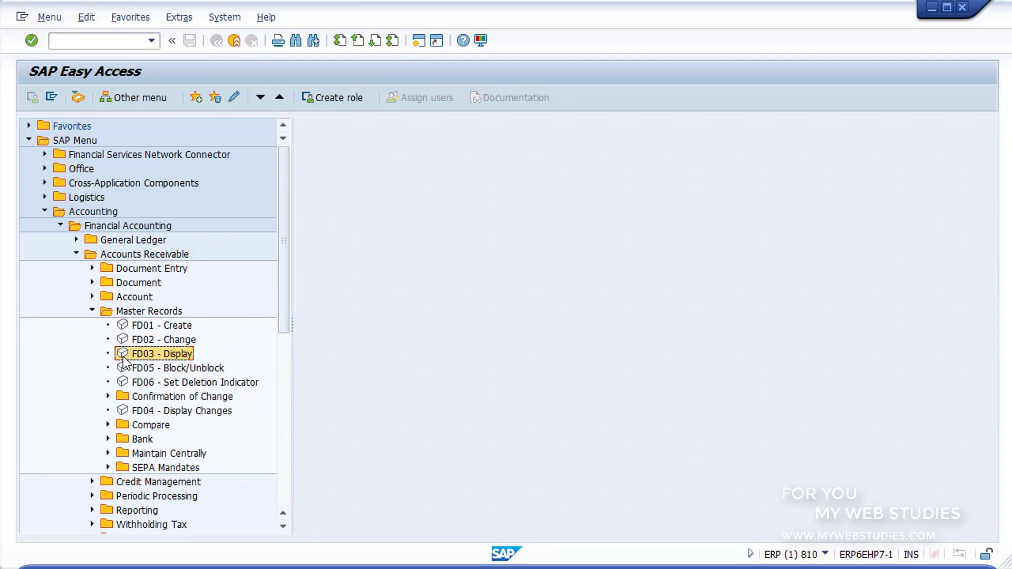
left_click(94, 40)
type("FD03")
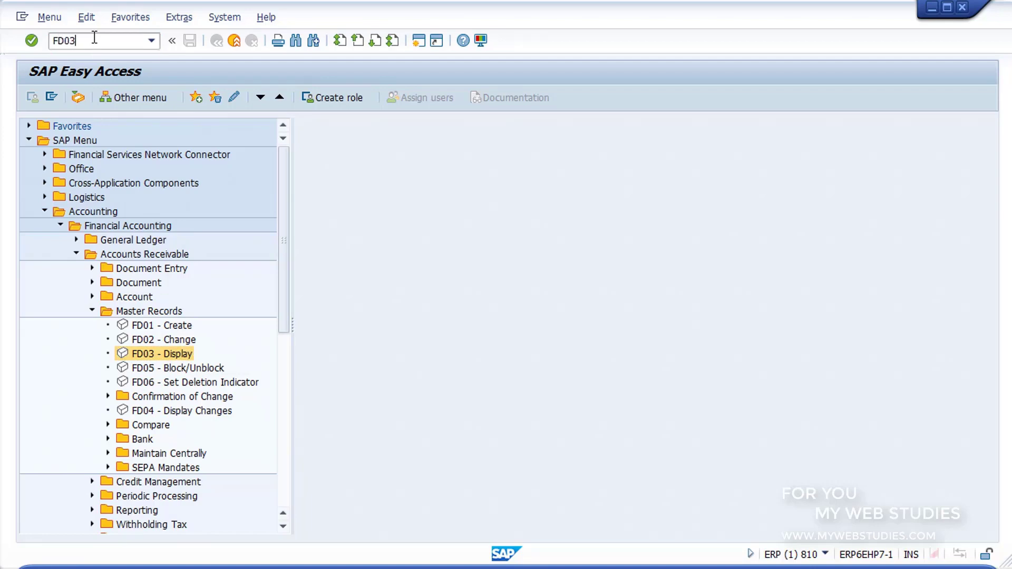
key("Return")
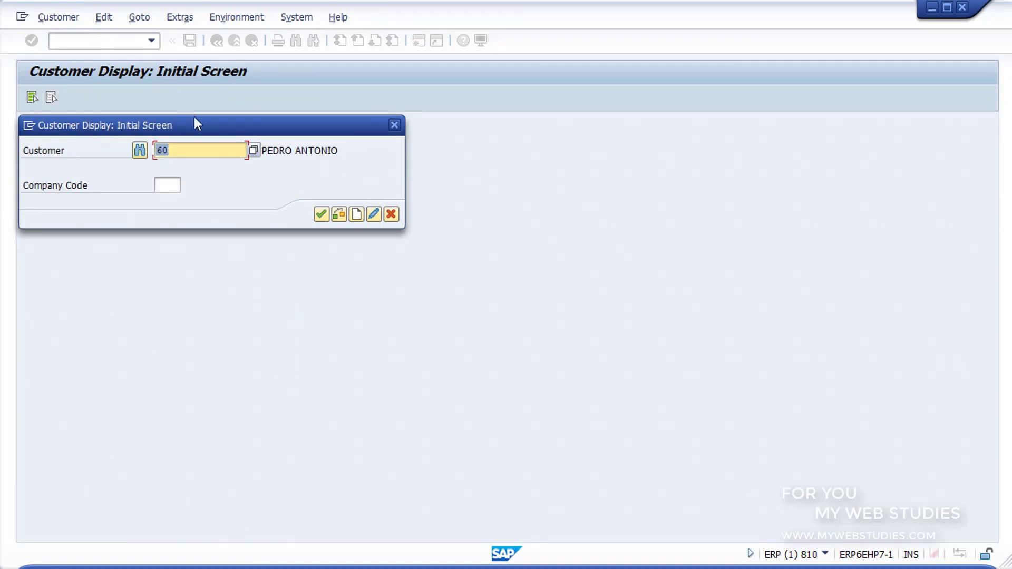
- Open the customer number search help and switch to the 'Customers (general)' search tab
left_click(217, 151)
left_click(256, 152)
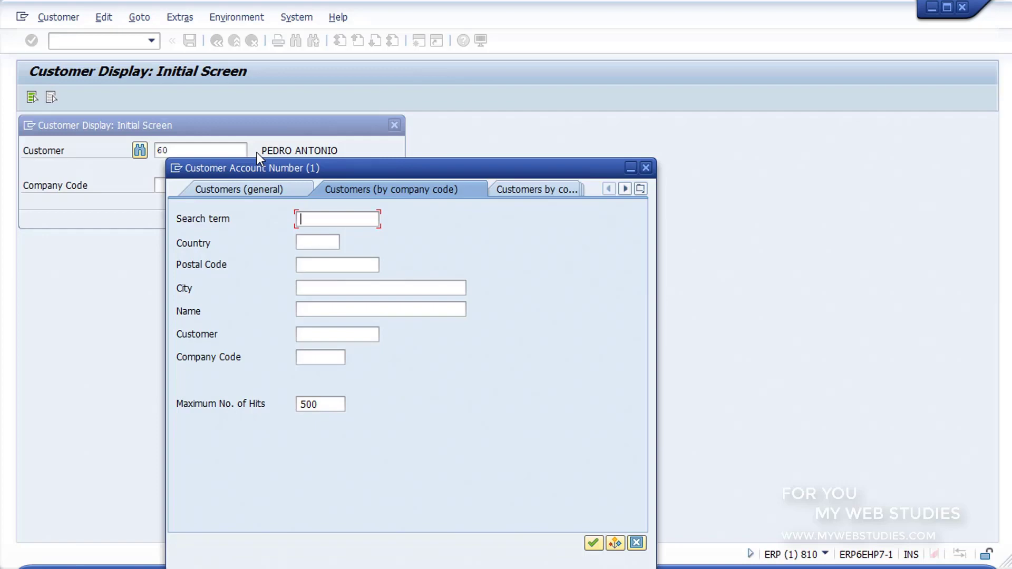
left_click(250, 188)
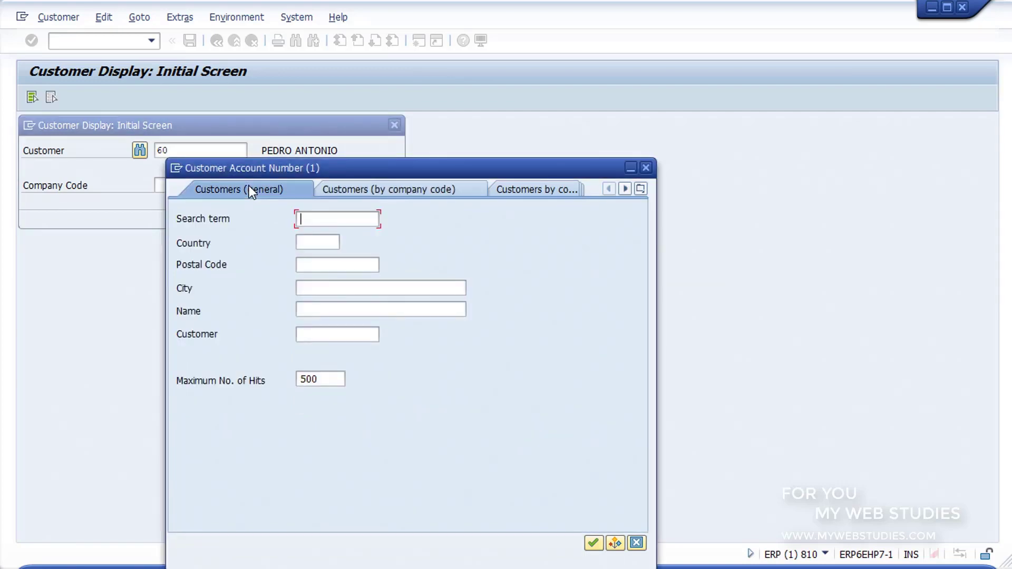
left_click(355, 188)
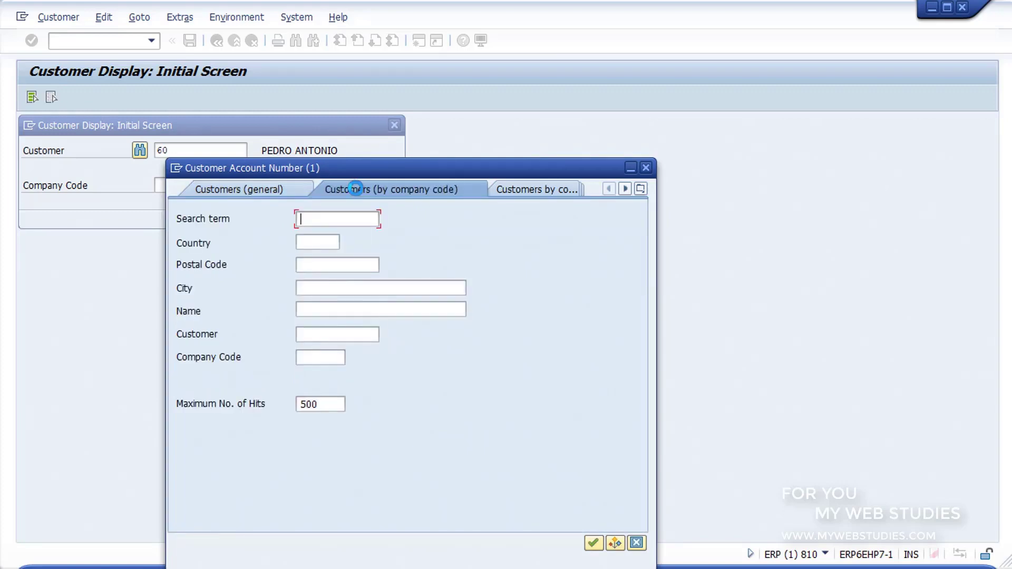
left_click(517, 188)
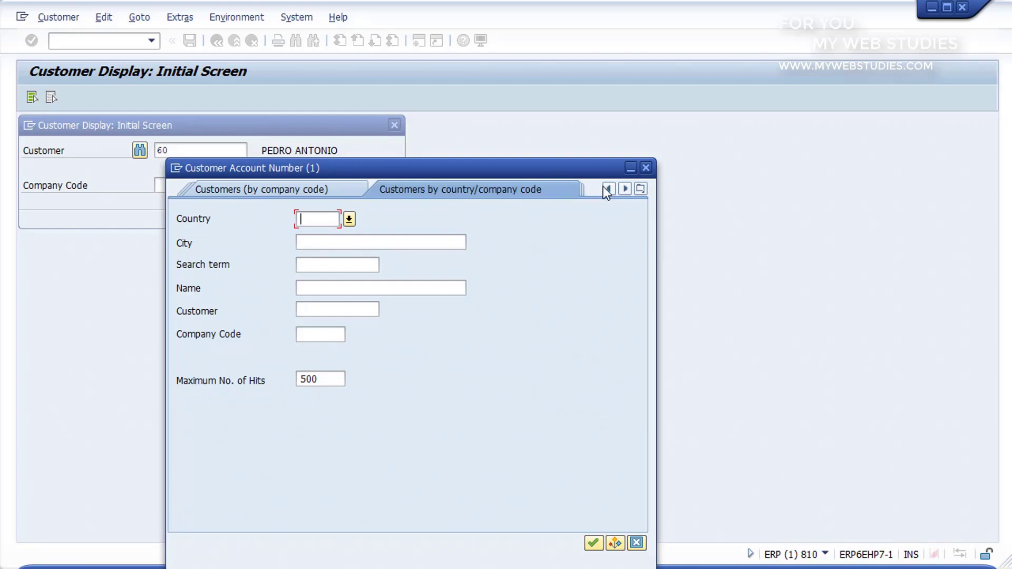
left_click(625, 188)
left_click(625, 187)
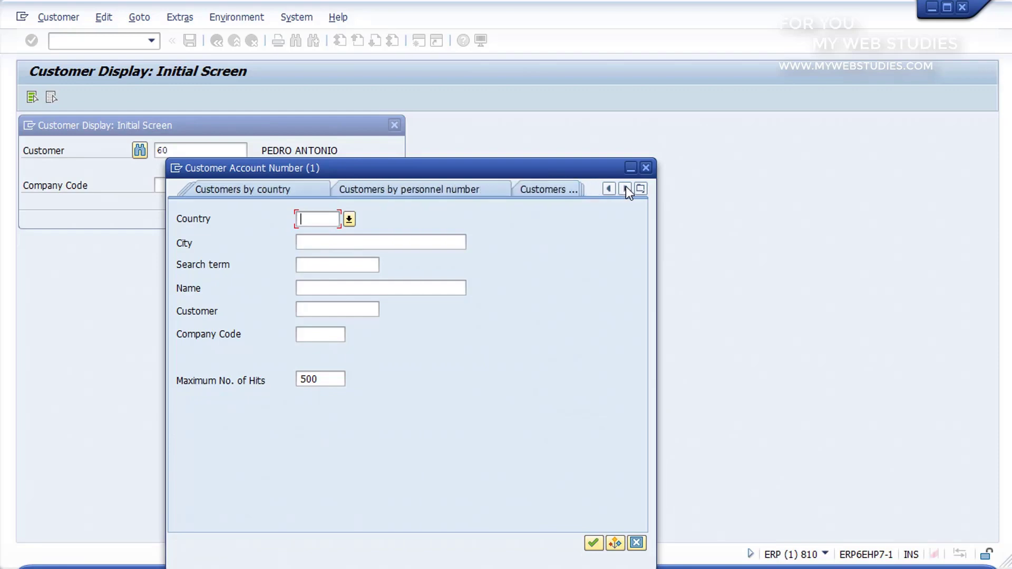
left_click(626, 188)
left_click(625, 188)
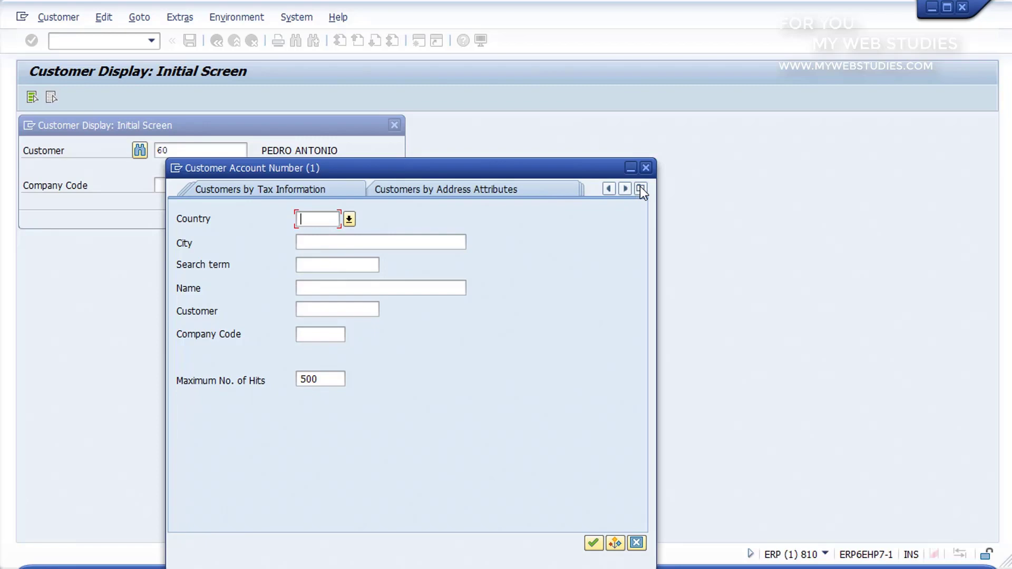
left_click(640, 188)
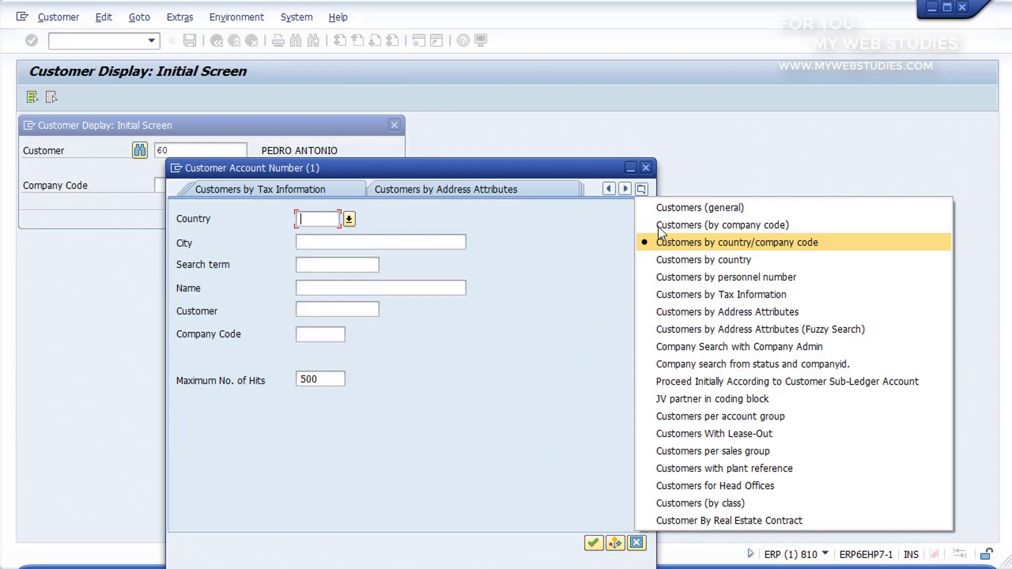
left_click(655, 208)
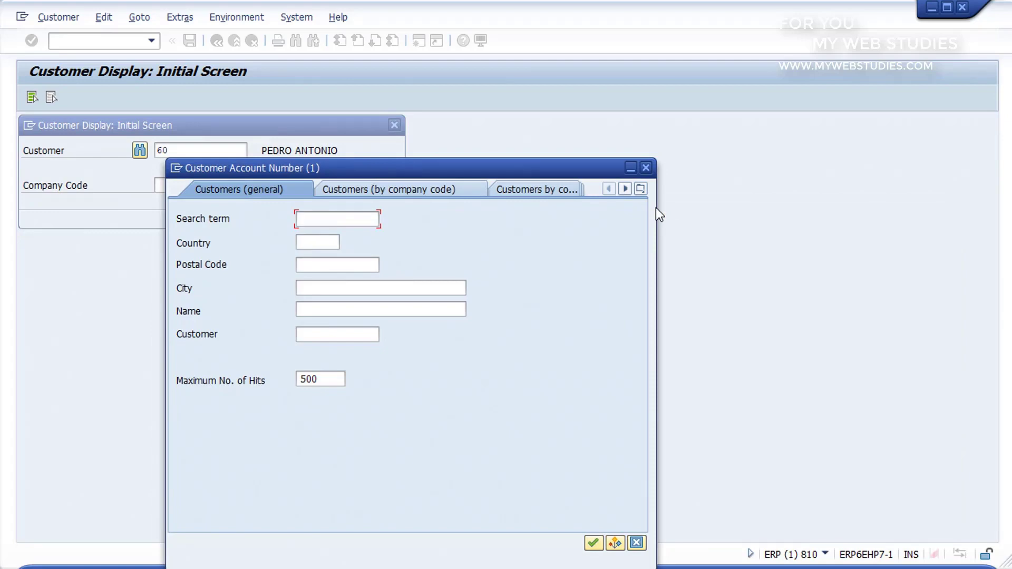
- Search by the customer's name, take the single match, and display its general data
left_click(450, 314)
type("PEDRO")
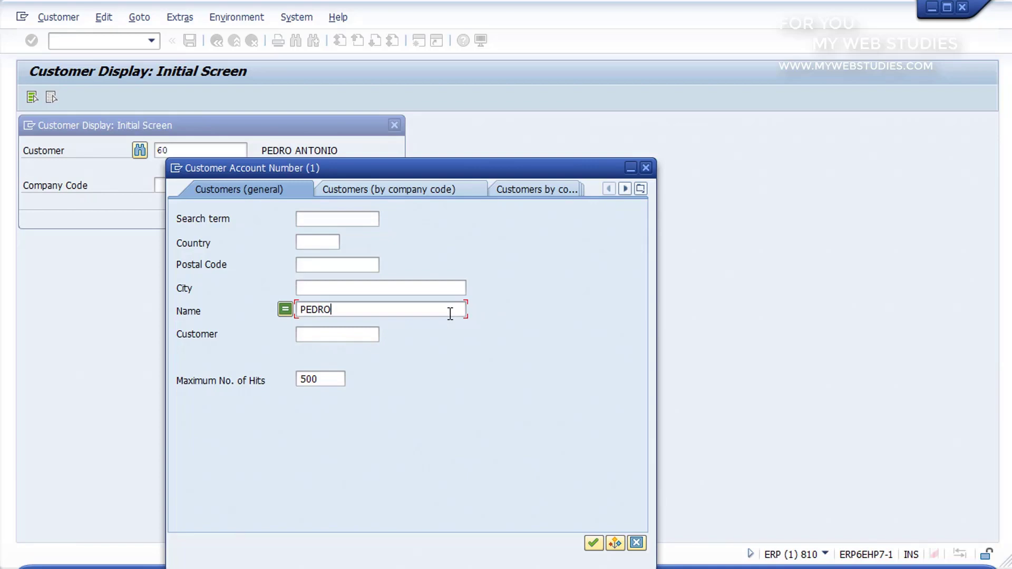
left_click(593, 542)
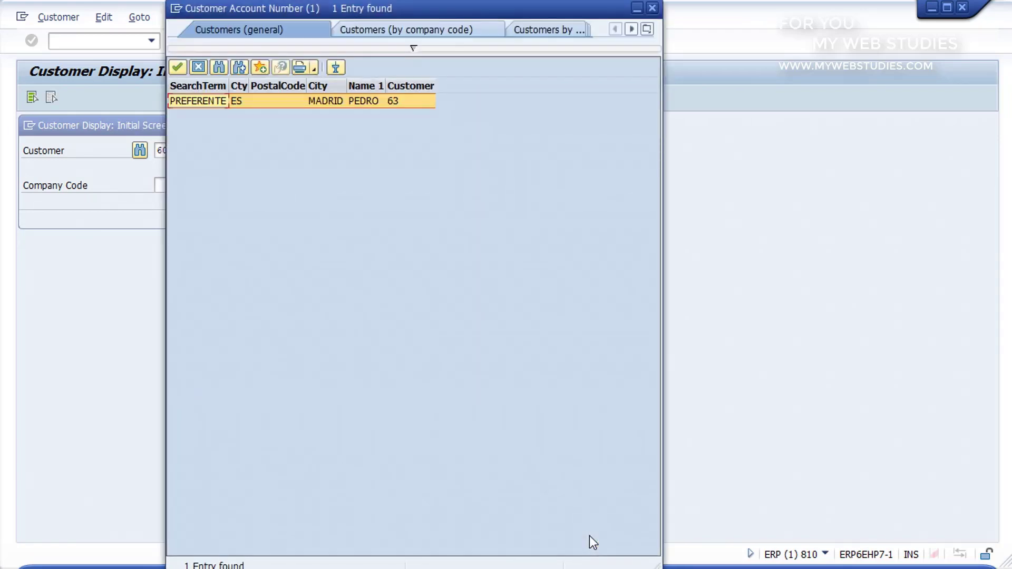
double_click(298, 100)
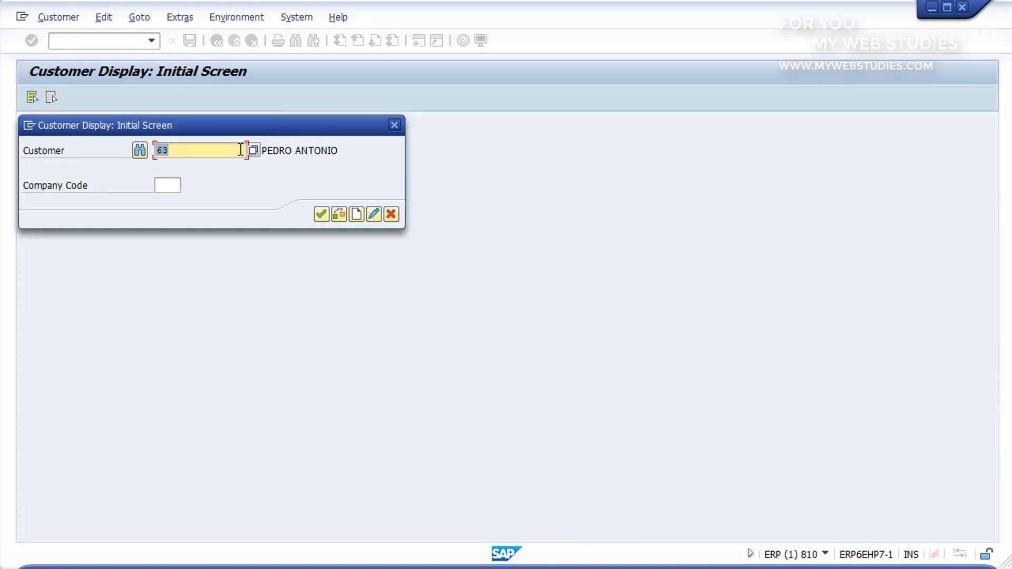
left_click(320, 212)
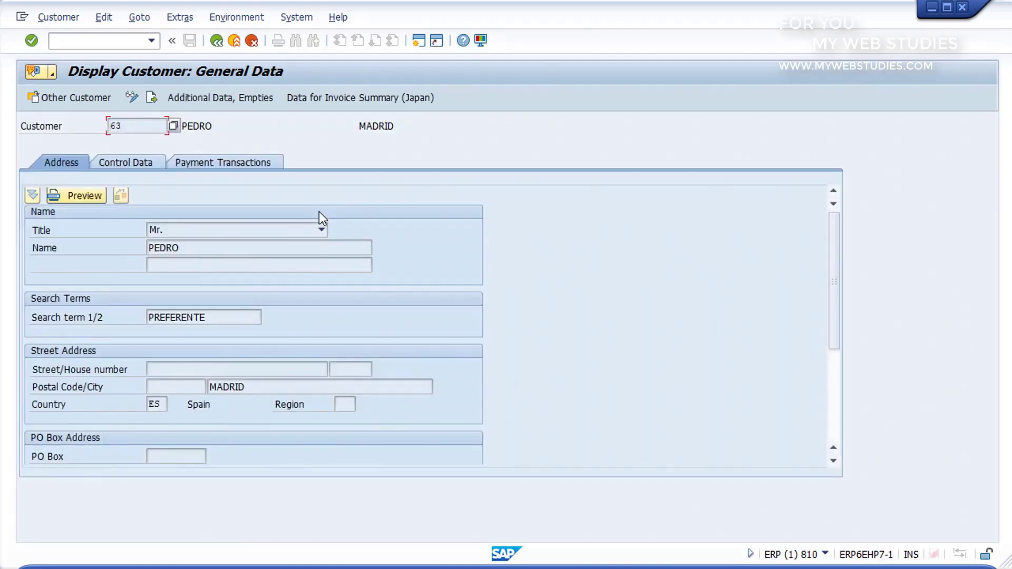
- Switch the customer's general data into change mode with the cursor in the Name field
left_click(294, 246)
left_click(132, 97)
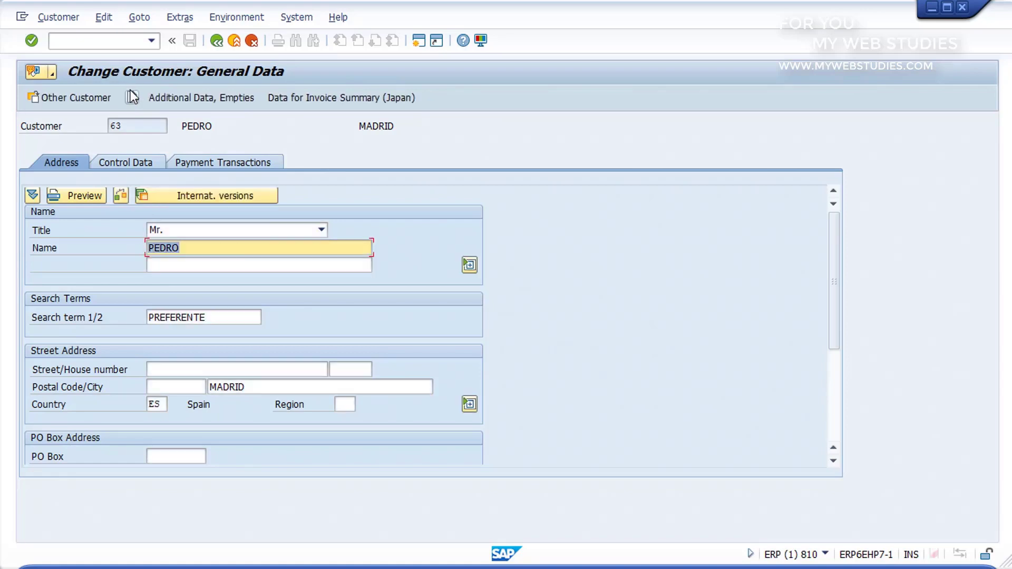
left_click(289, 246)
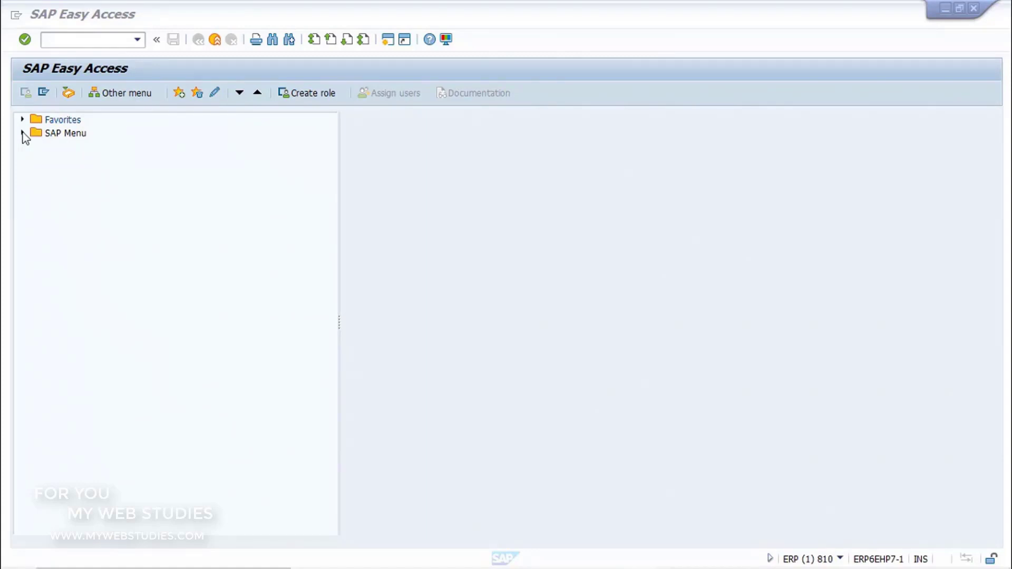
- Expand Accounting > Financial Accounting > Accounts Receivable > Document Entry and launch F-28 Incoming Payments
left_click(23, 133)
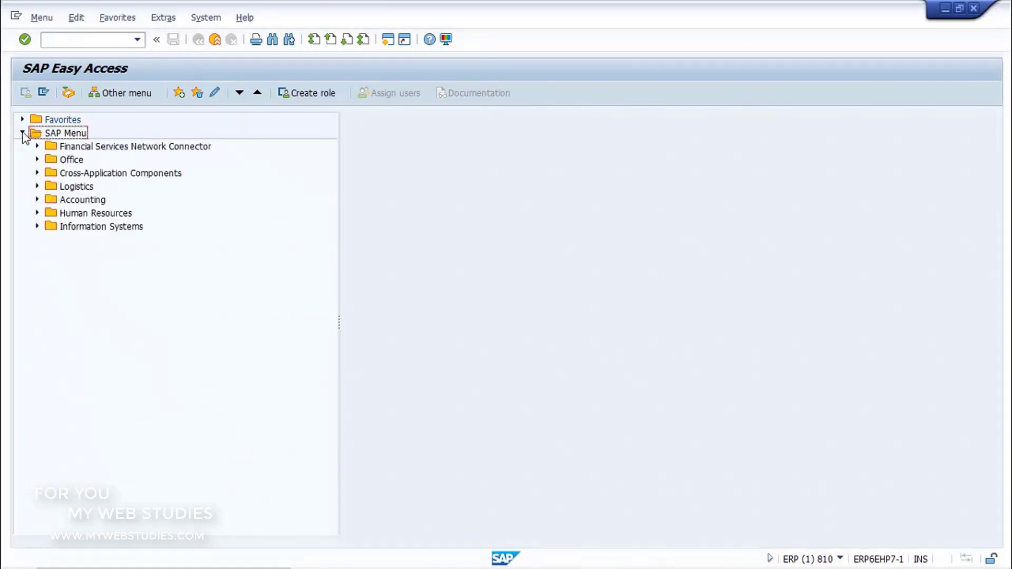
left_click(37, 200)
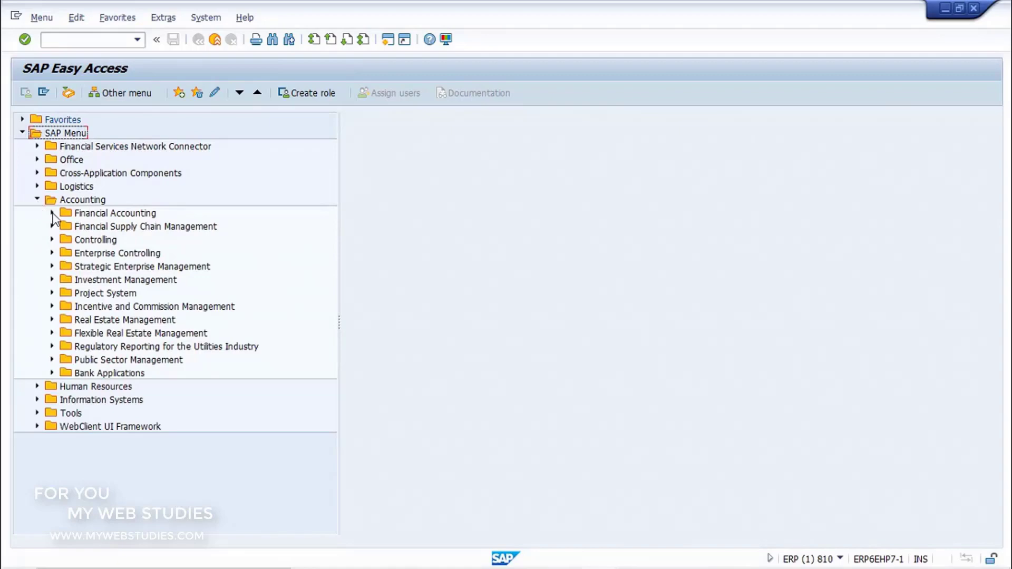
left_click(53, 213)
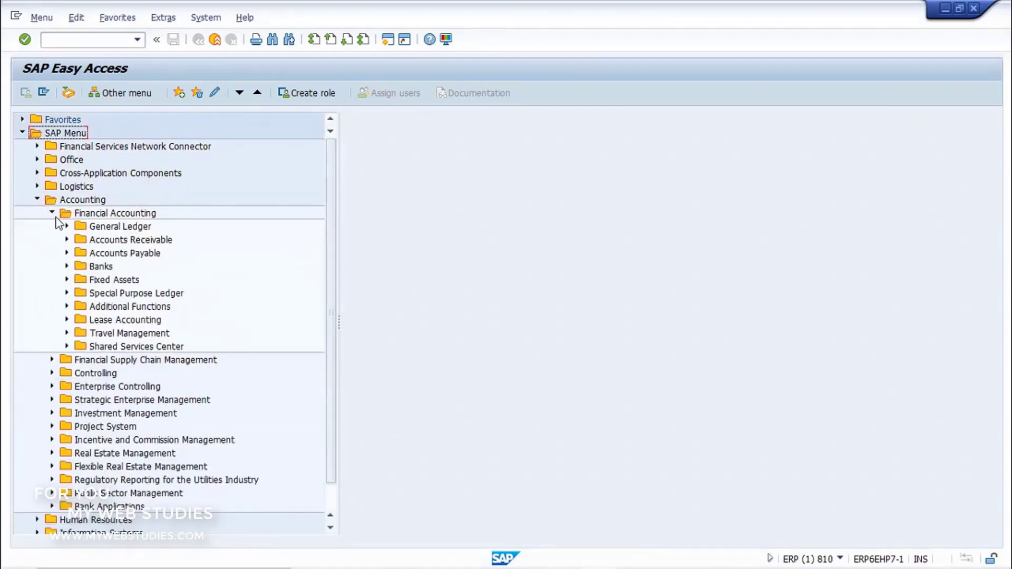
left_click(67, 240)
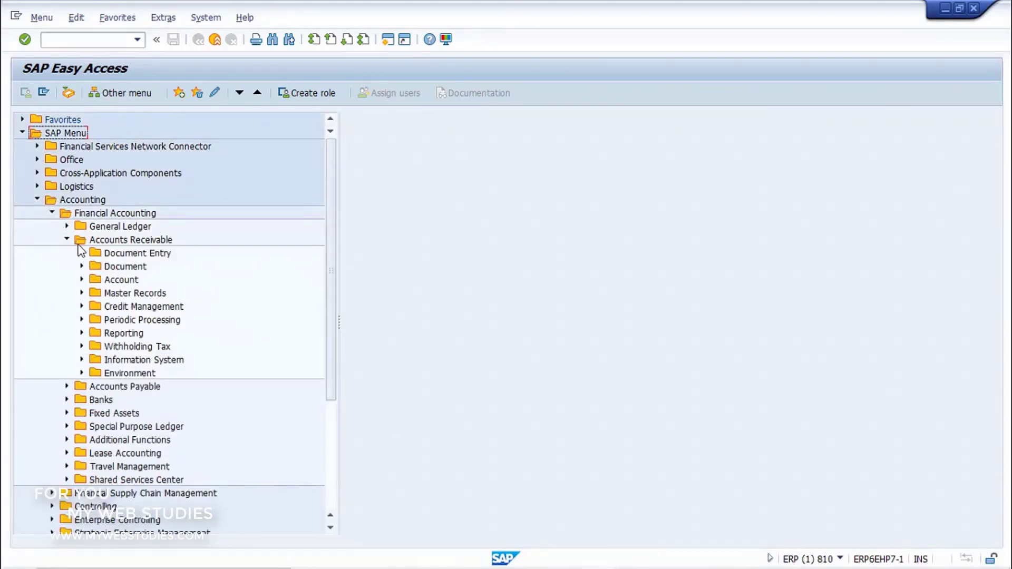
left_click(82, 253)
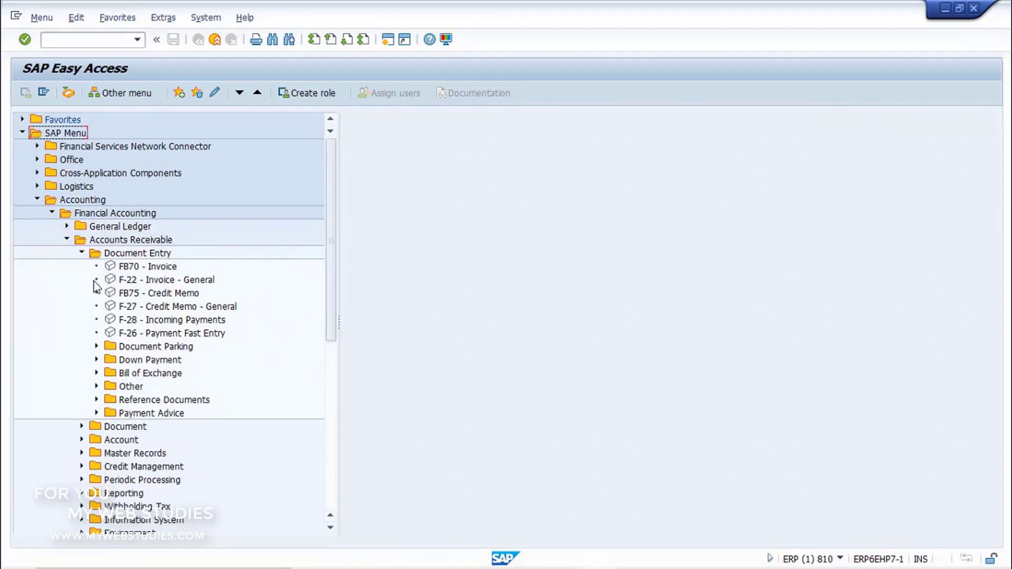
left_click(110, 321)
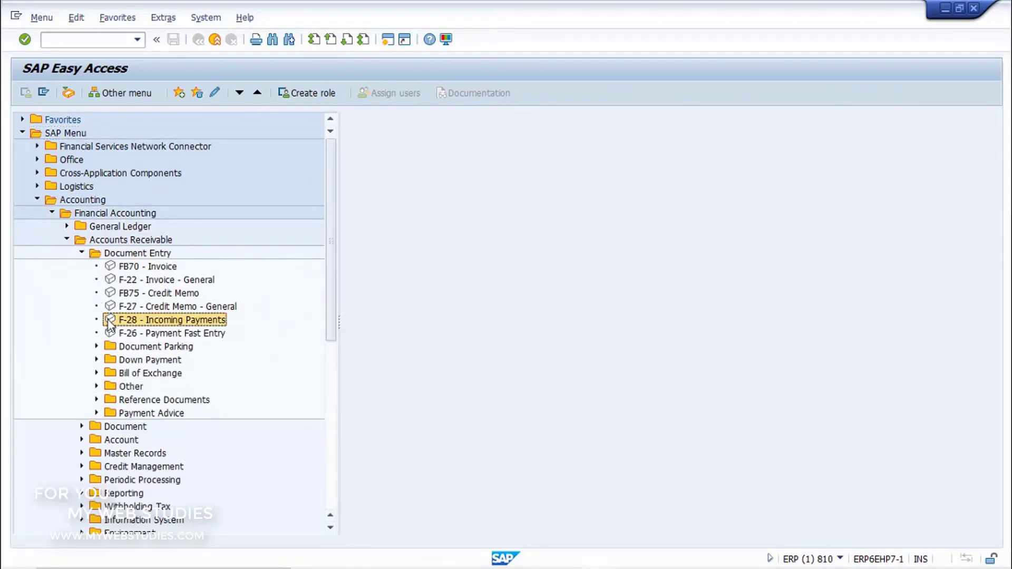
double_click(110, 322)
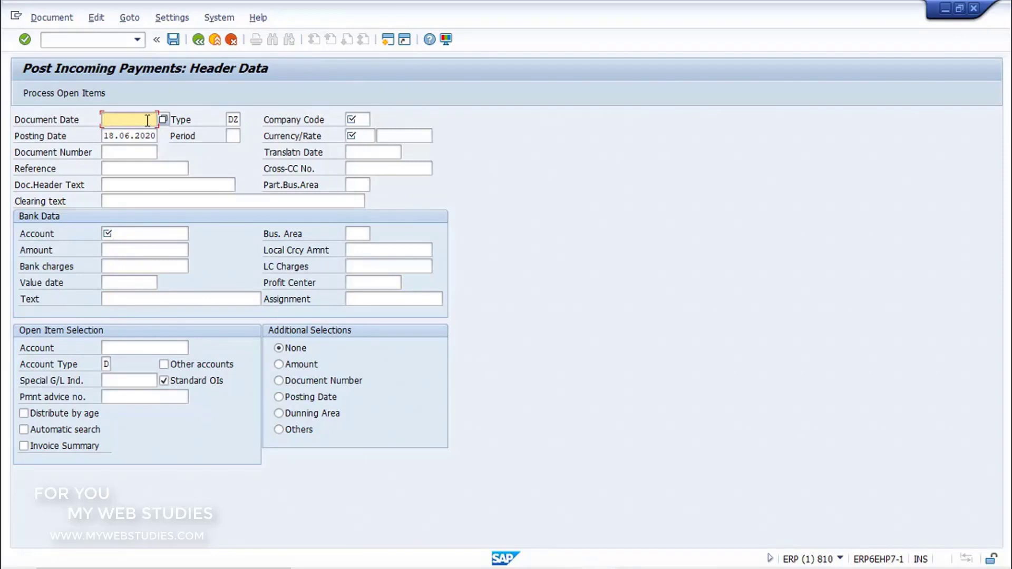
- Enter document date 18.06.2020 and select document type DZ (Customer payment)
type("18.06.2020")
left_click(236, 118)
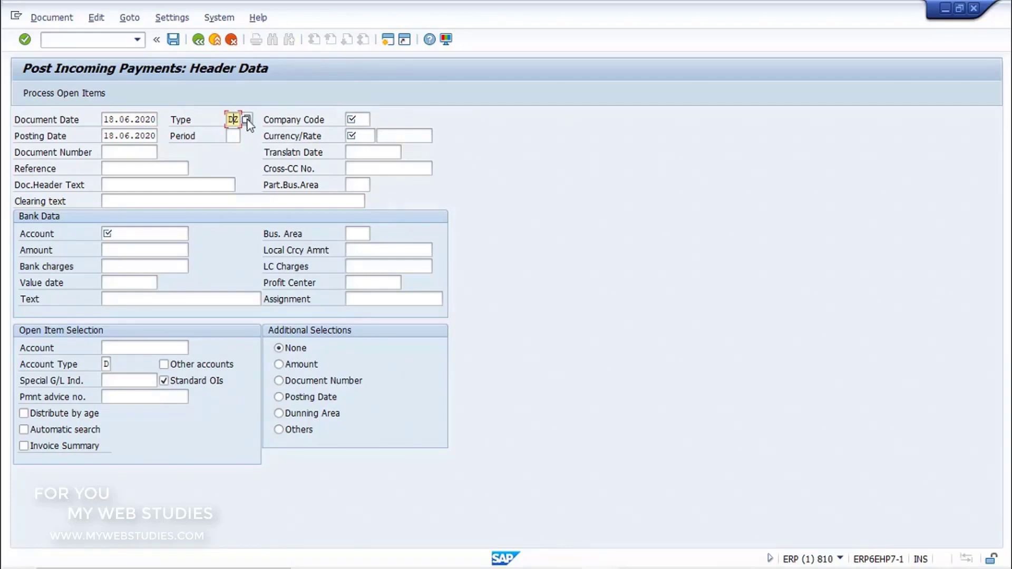
left_click(247, 120)
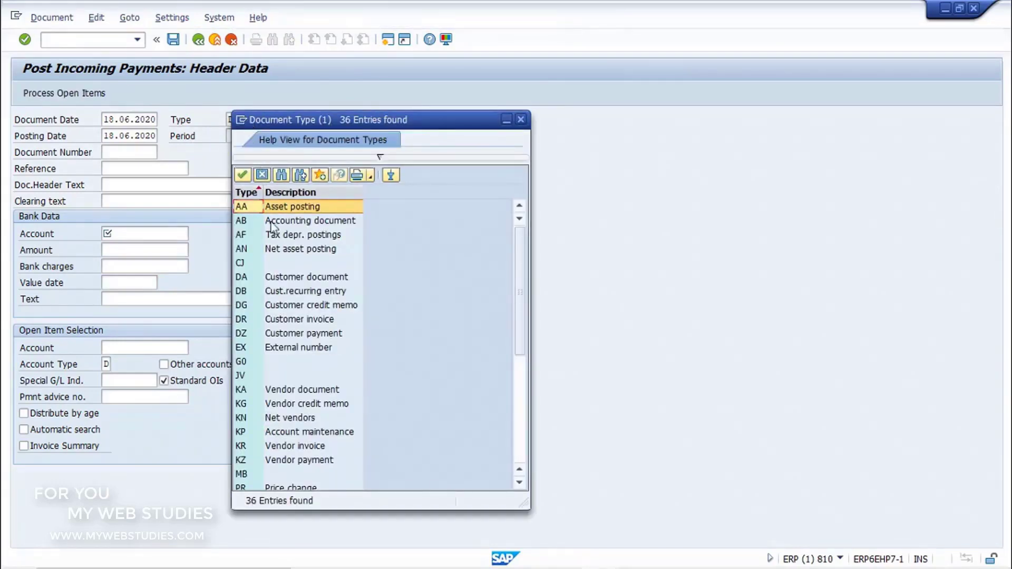
left_click(321, 337)
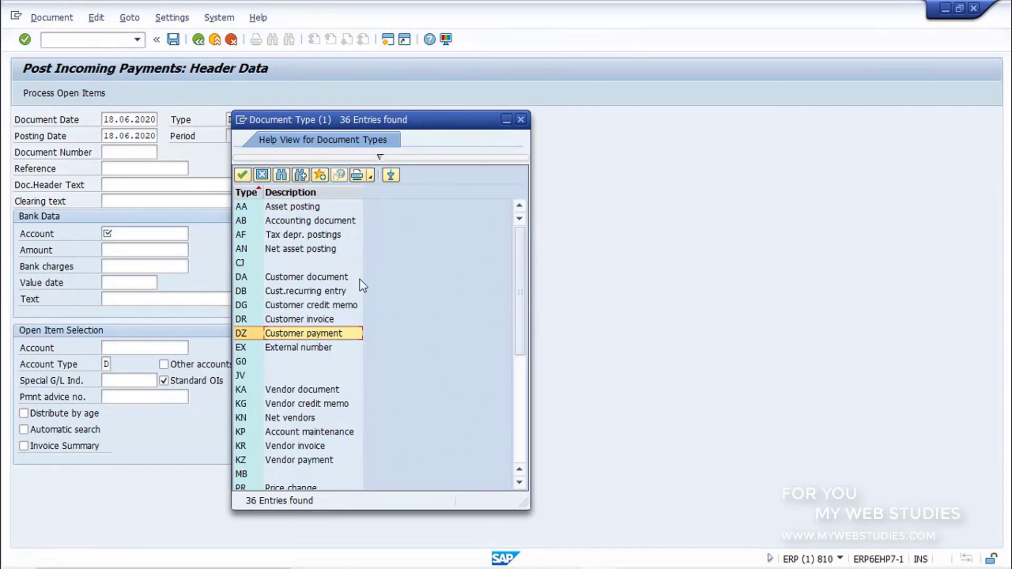
left_click(521, 120)
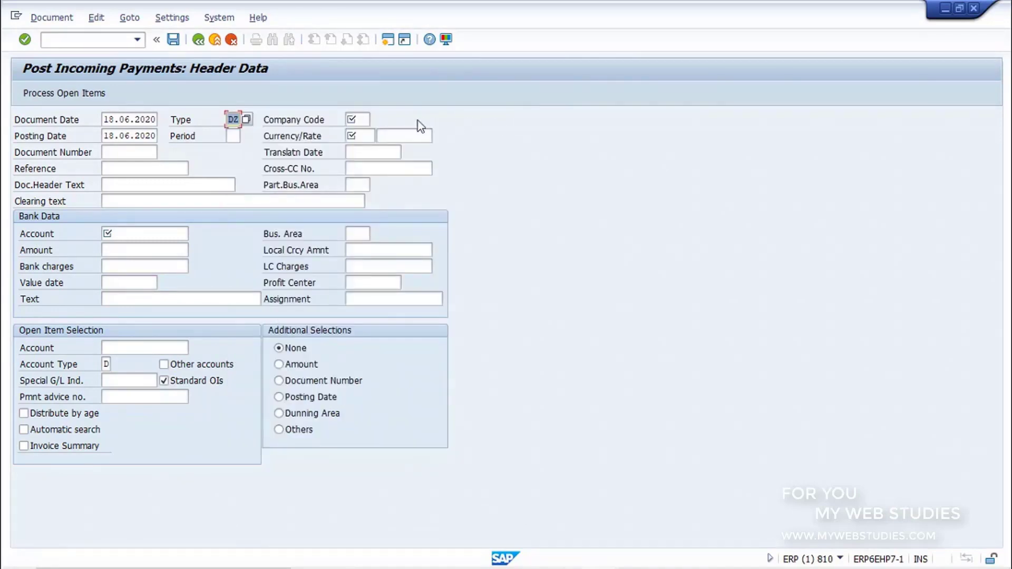
- Enter company code 1000 and currency EUR in the payment header
left_click(365, 121)
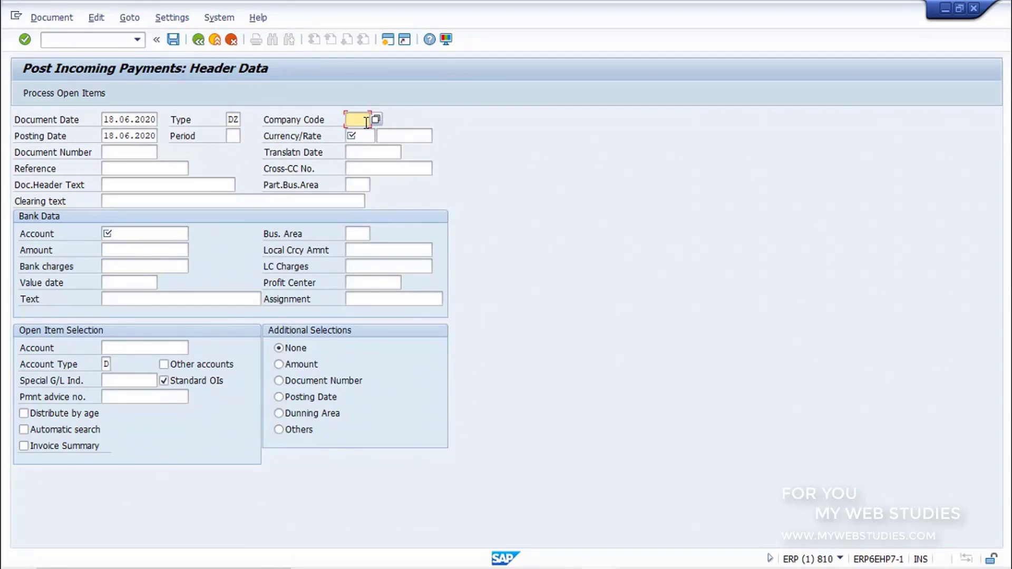
type("1000")
left_click(144, 137)
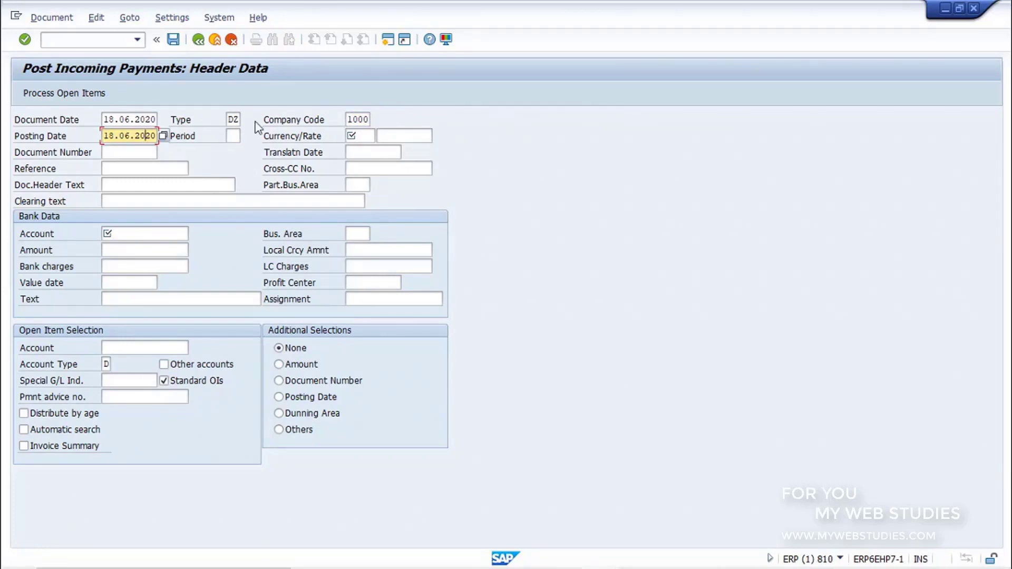
left_click(367, 136)
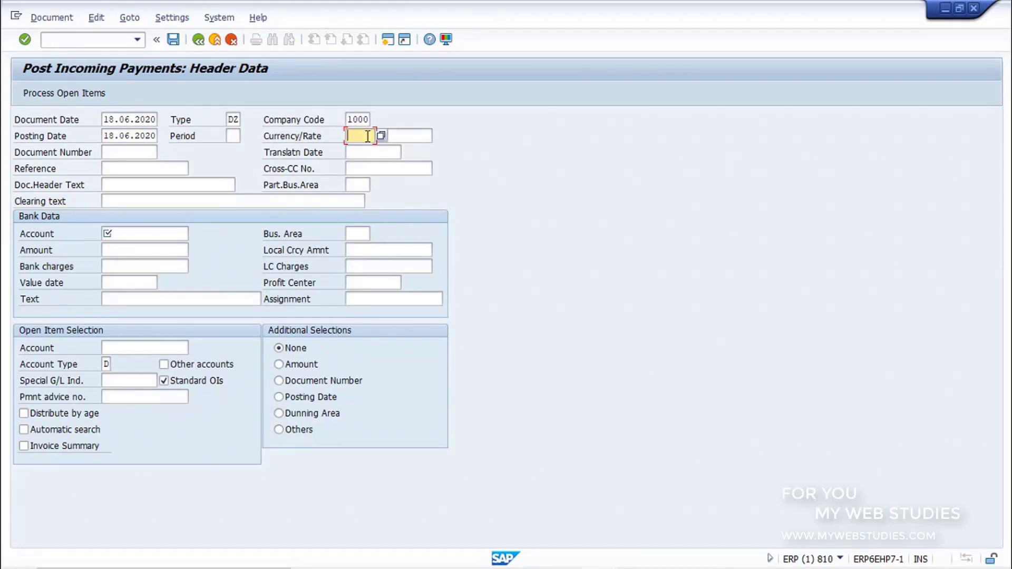
type("eur")
left_click(183, 233)
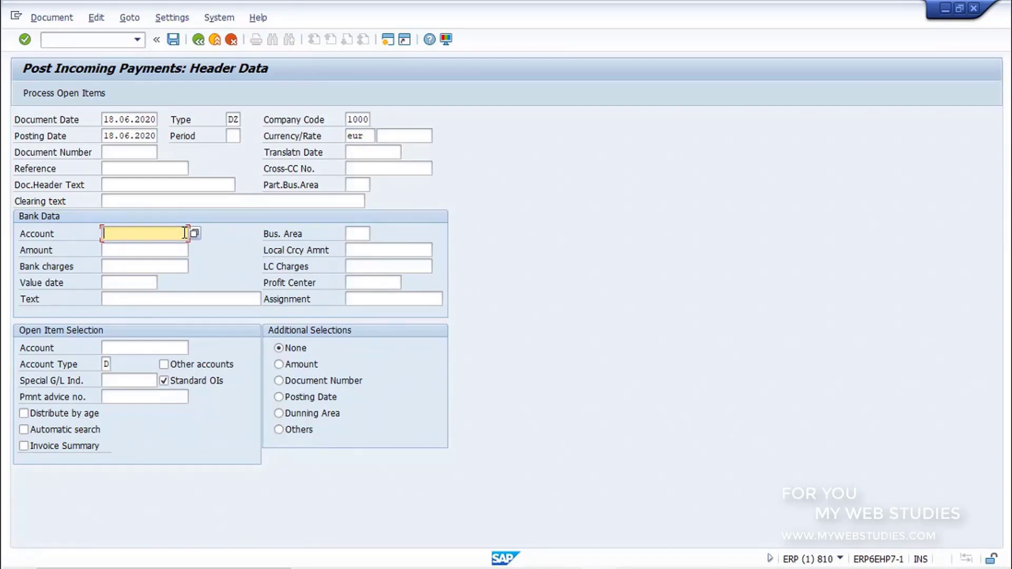
- Enter bank account 285000 with amount 18000
type("285000")
left_click(187, 249)
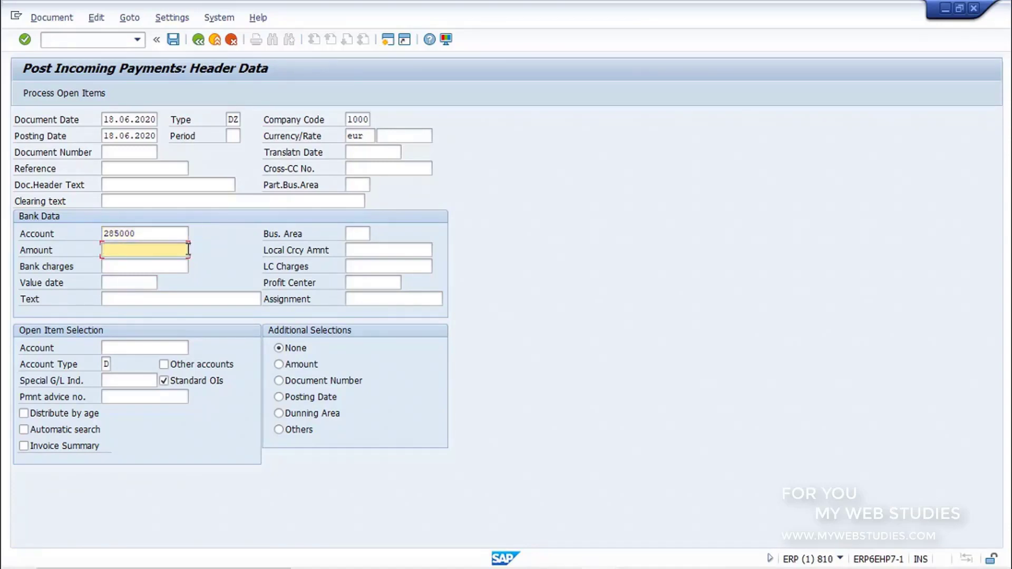
type("18000")
- Set open-item selection to account 50000043 with account type D (Customers)
left_click(186, 348)
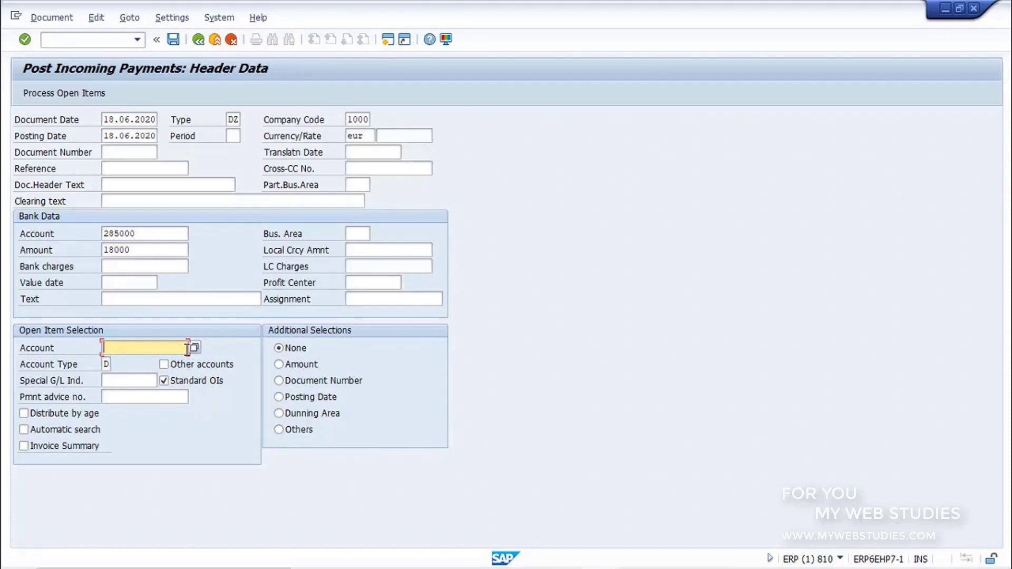
type("50000043")
left_click(105, 364)
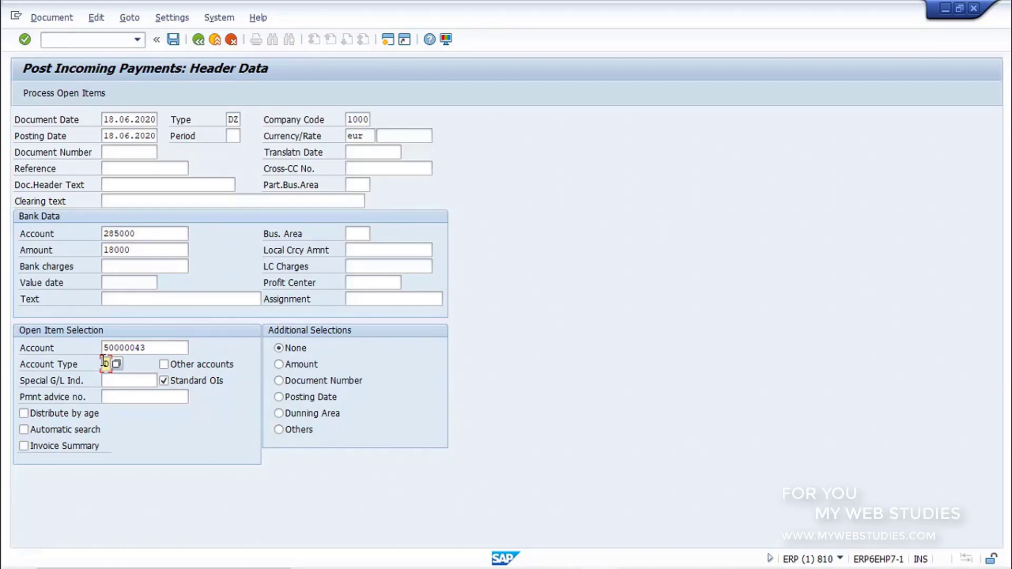
left_click(117, 363)
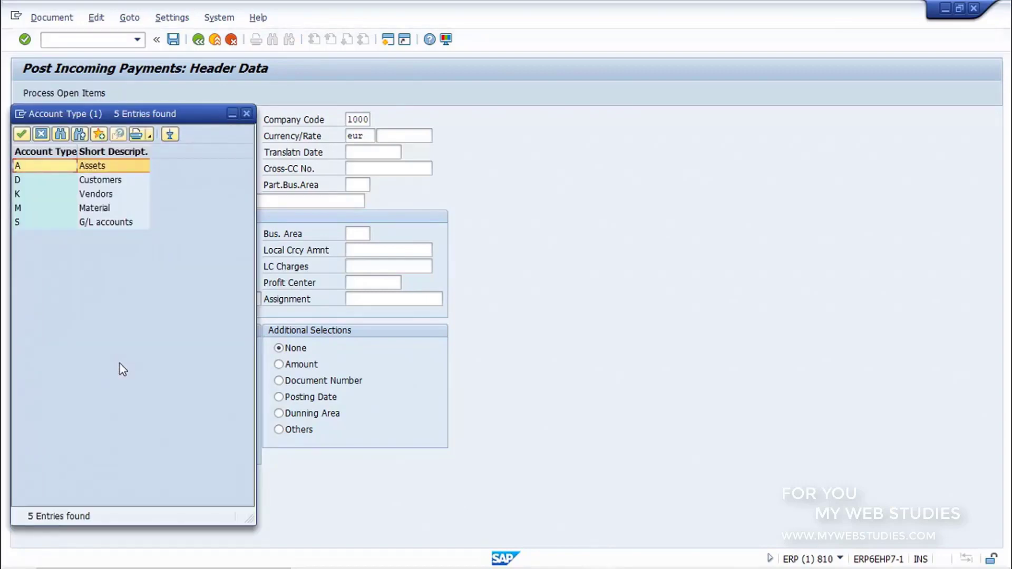
left_click(137, 182)
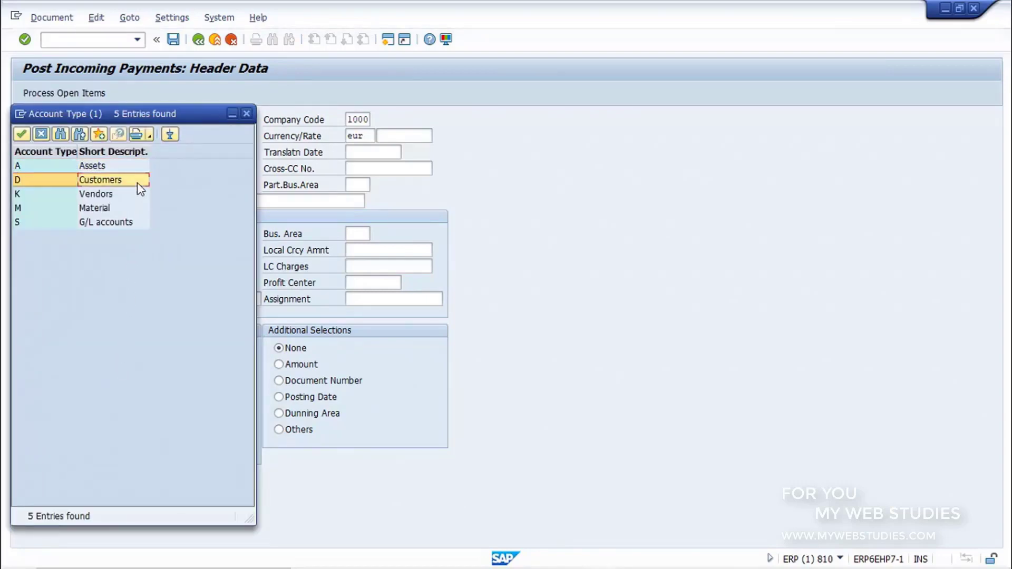
left_click(246, 114)
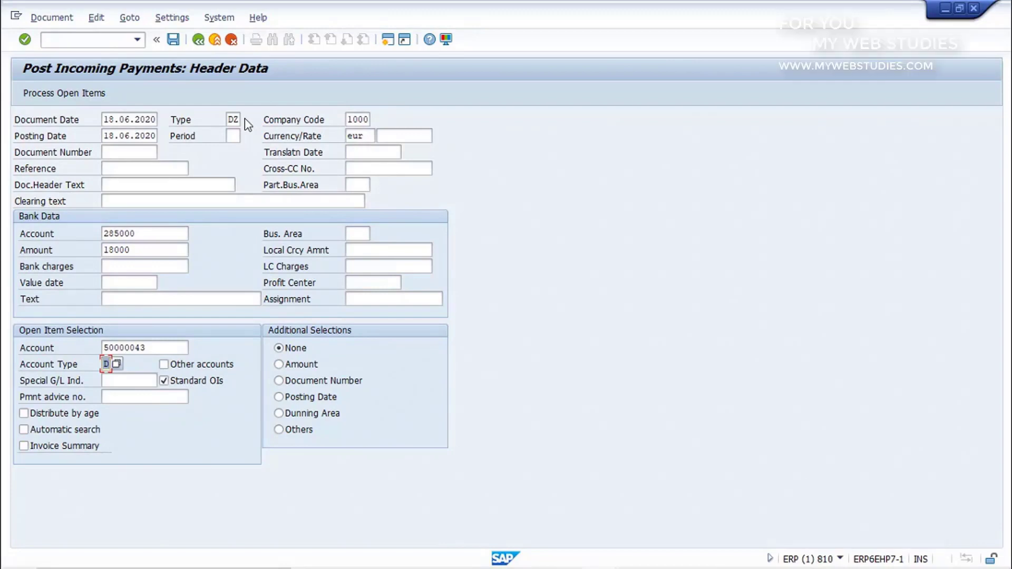
left_click(78, 93)
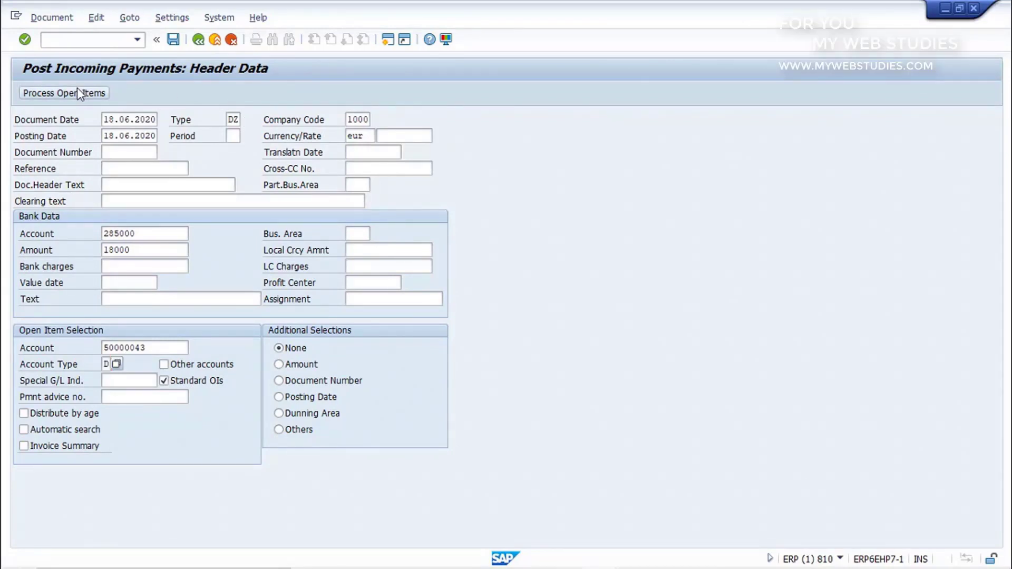
- Load the customer's open items and confirm the 18.000,00 EUR item is fully assigned, nothing unassigned
left_click(77, 93)
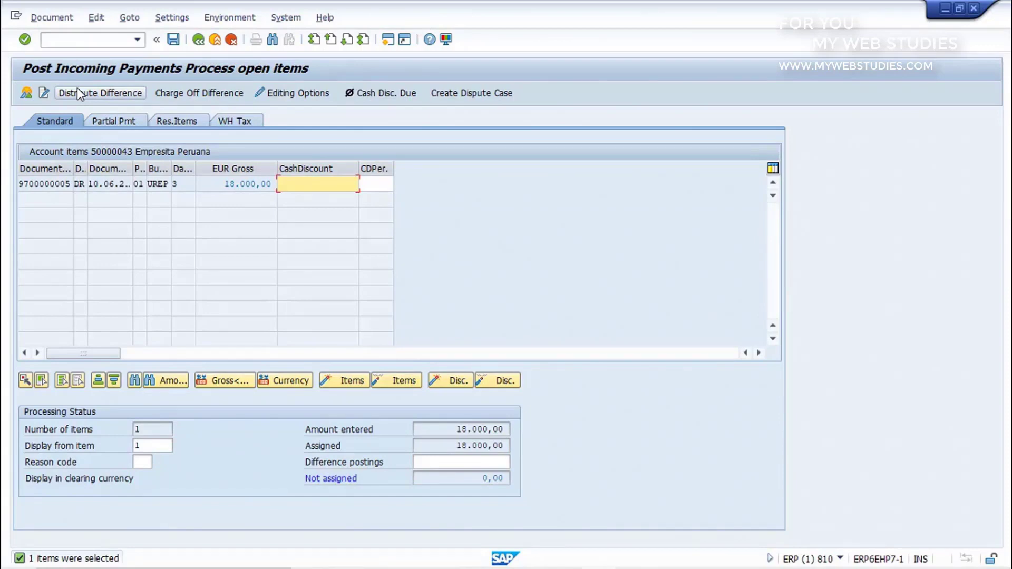
left_click(54, 183)
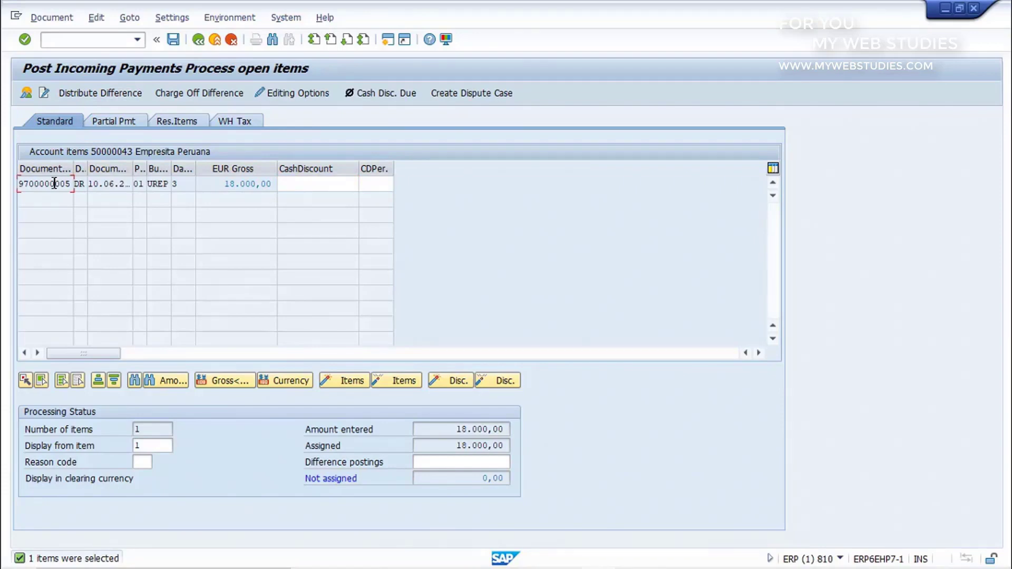
left_click(218, 182)
left_click(454, 431)
- Post the incoming payment that clears the 18.000,00 open item
left_click(173, 41)
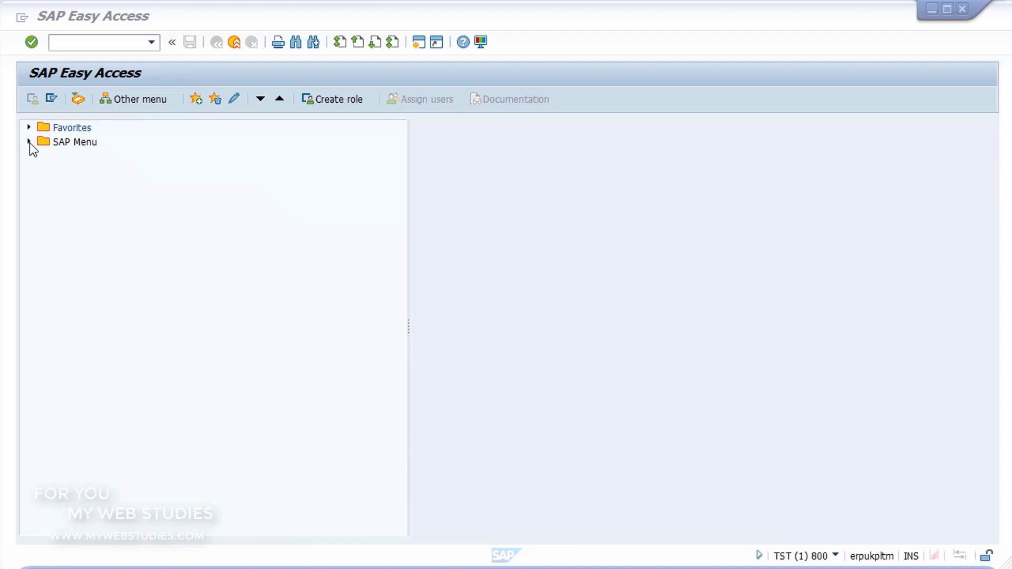
- Expand Accounting > Accounts Receivable > Document Entry and start FB70 - Invoice
left_click(30, 142)
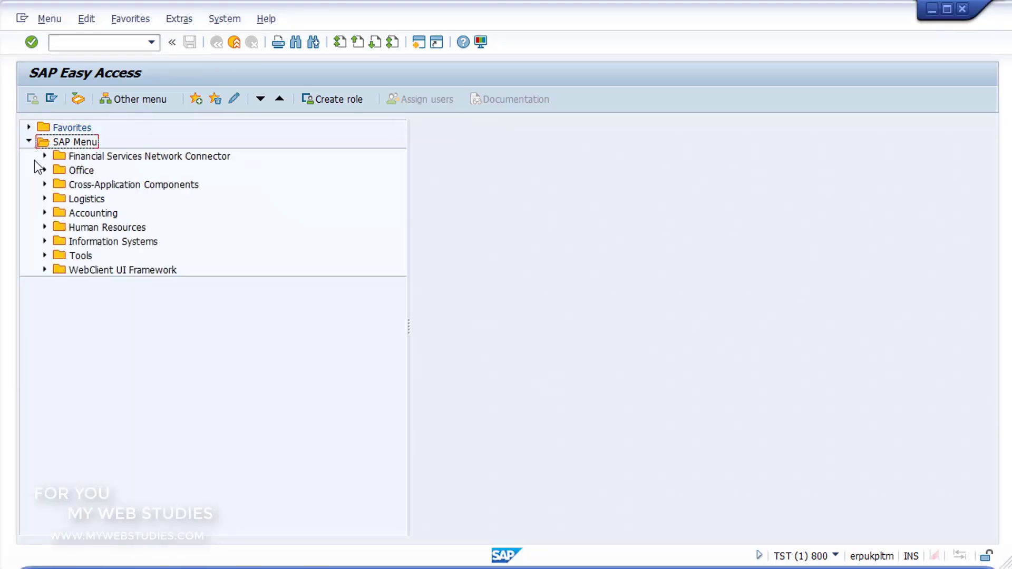
left_click(45, 213)
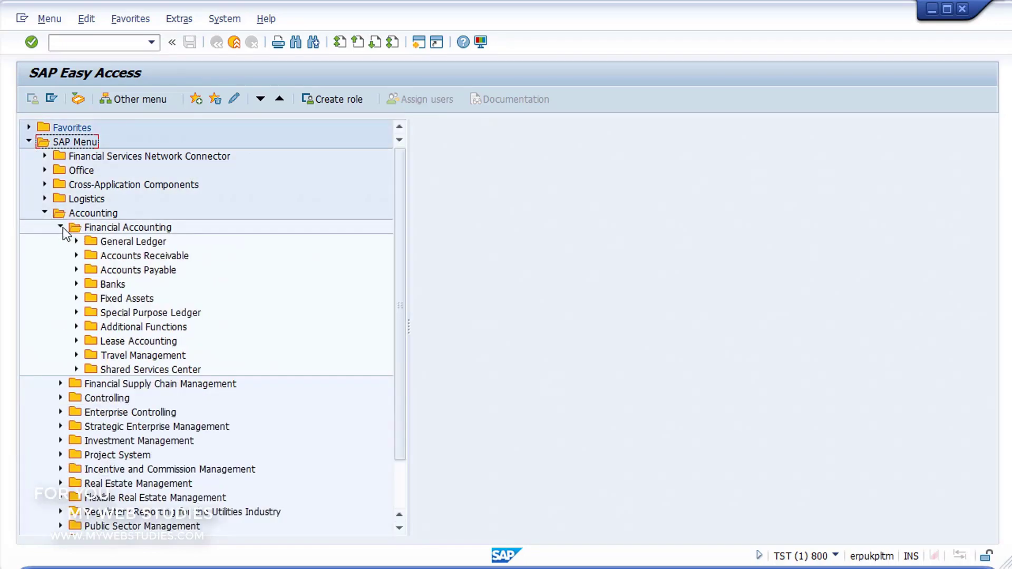
left_click(76, 256)
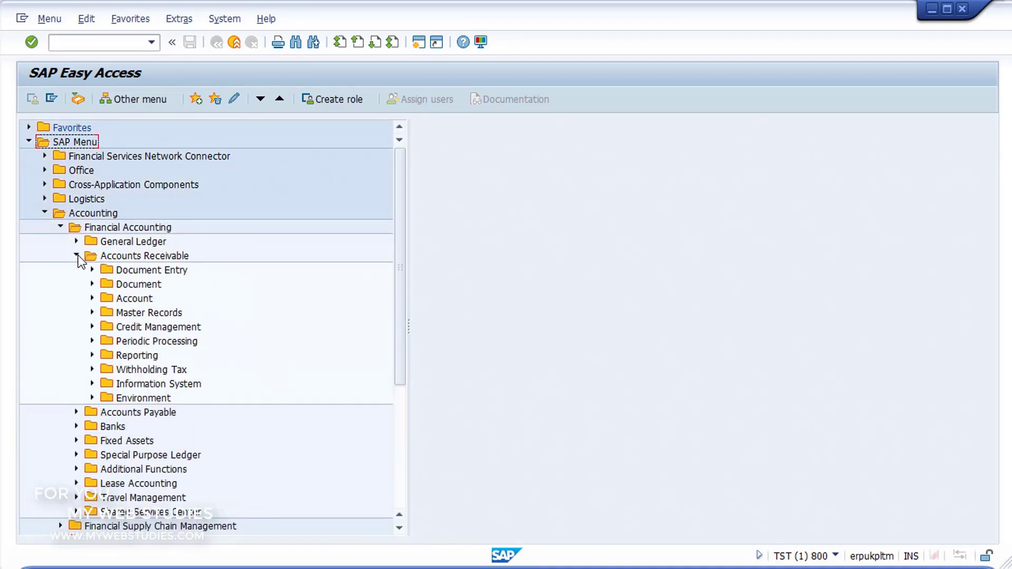
left_click(92, 269)
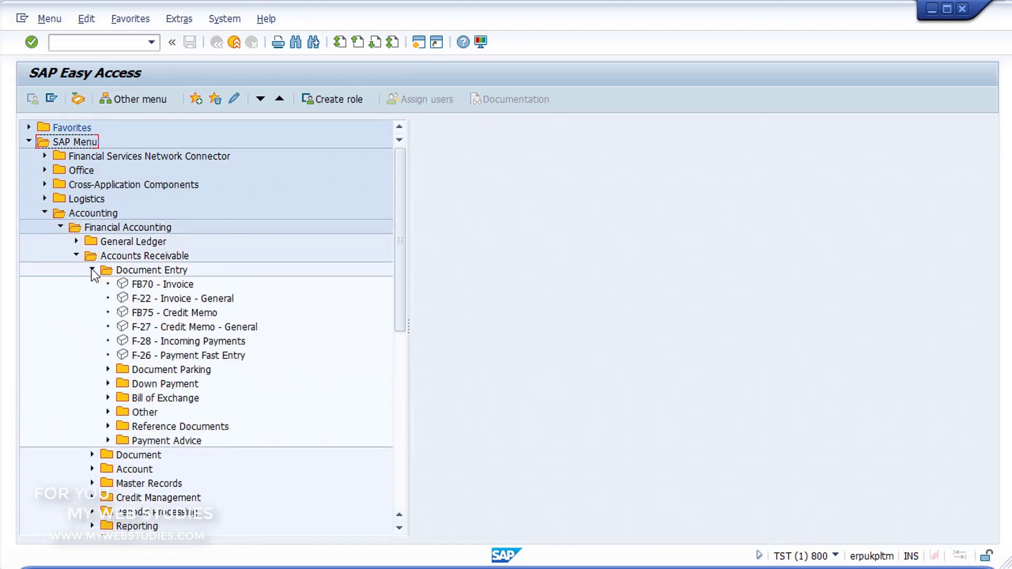
left_click(122, 285)
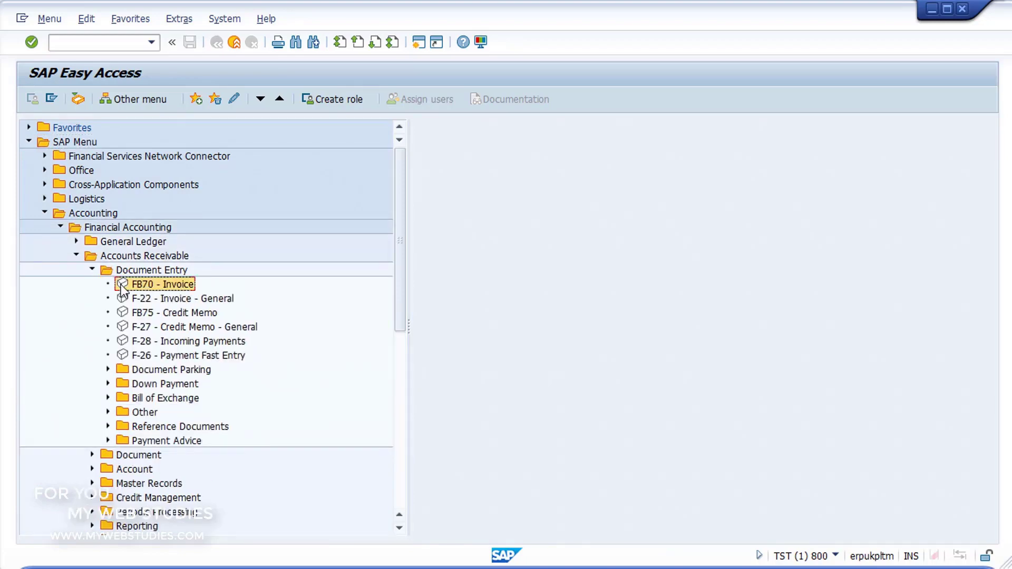
double_click(122, 285)
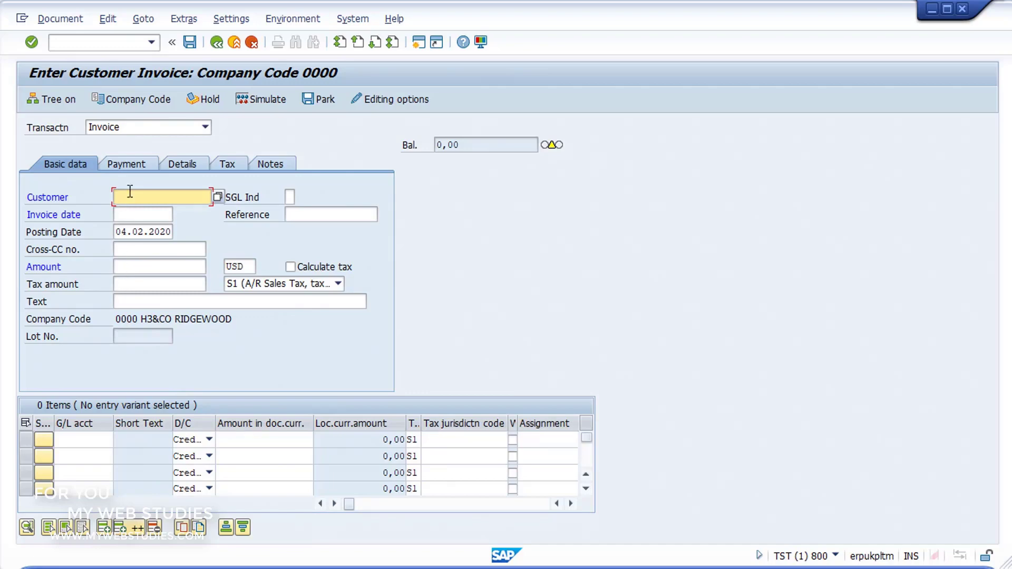
- Change the invoice's company code to 1000 (Germany BERLIN)
left_click(131, 99)
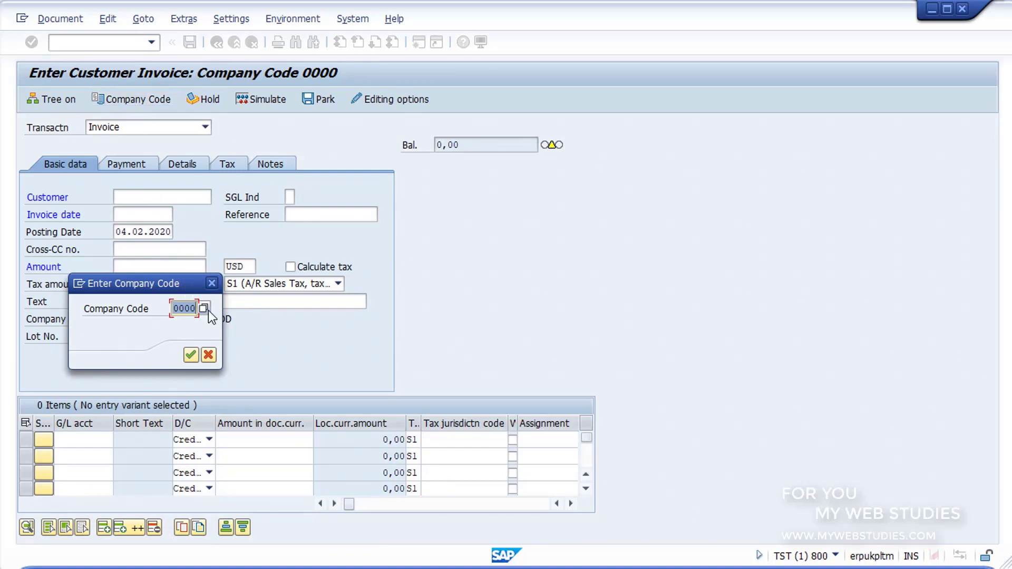
left_click(188, 307)
type("1")
left_click(192, 358)
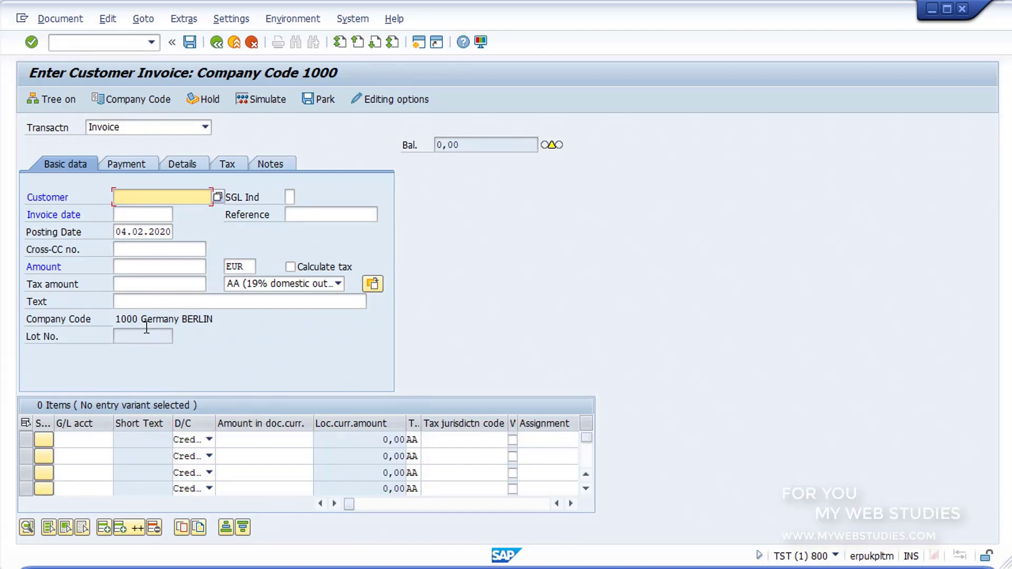
- Search company code 1000's customers and choose HSA NETSOLUTIONS as the invoice customer
left_click(217, 196)
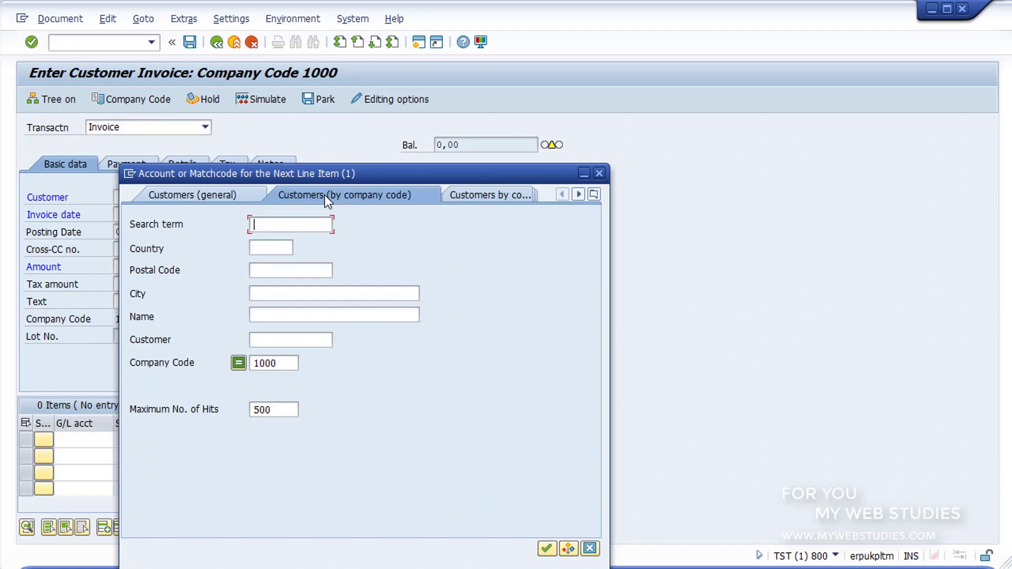
left_click(546, 549)
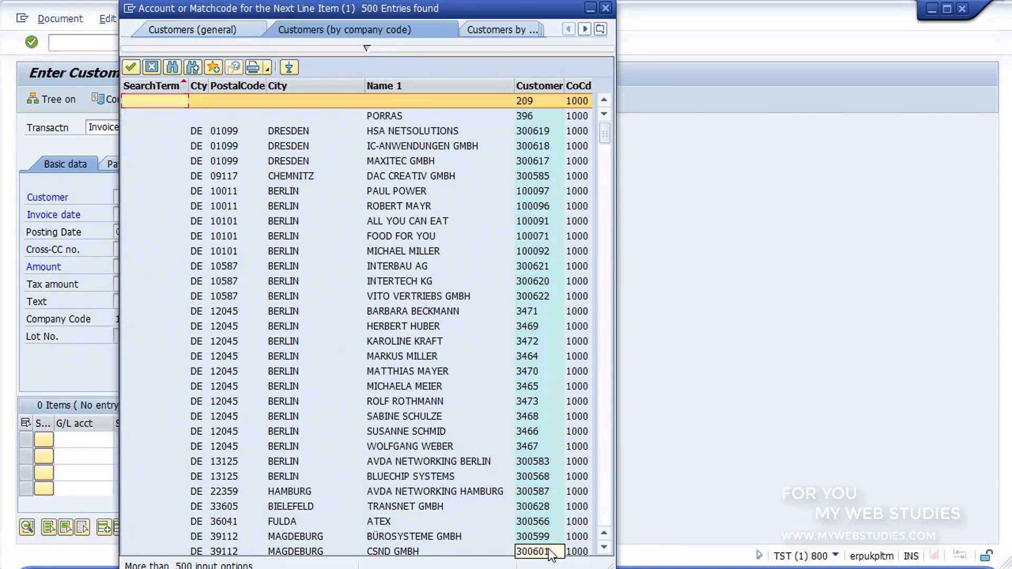
left_click(551, 133)
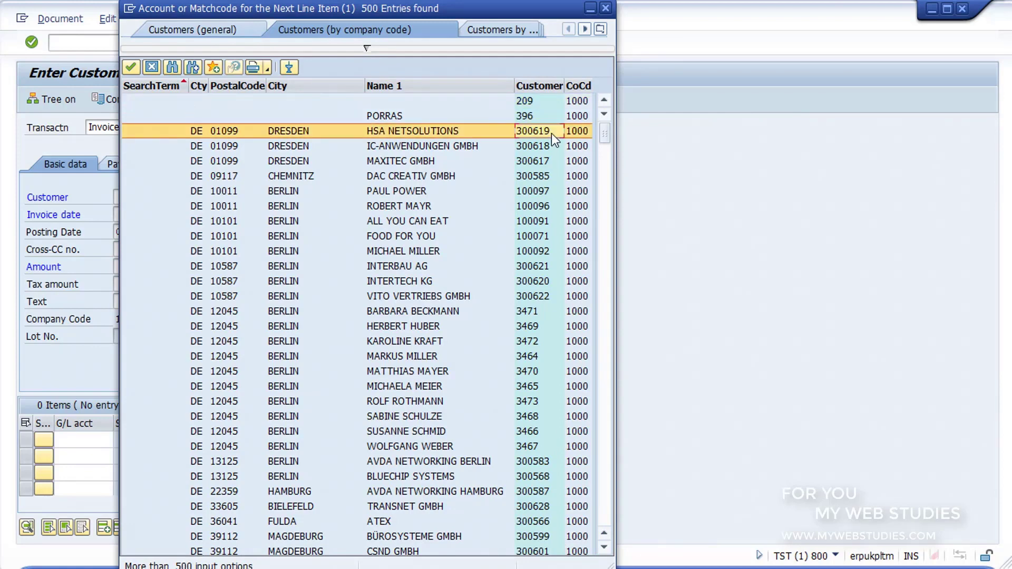
double_click(551, 134)
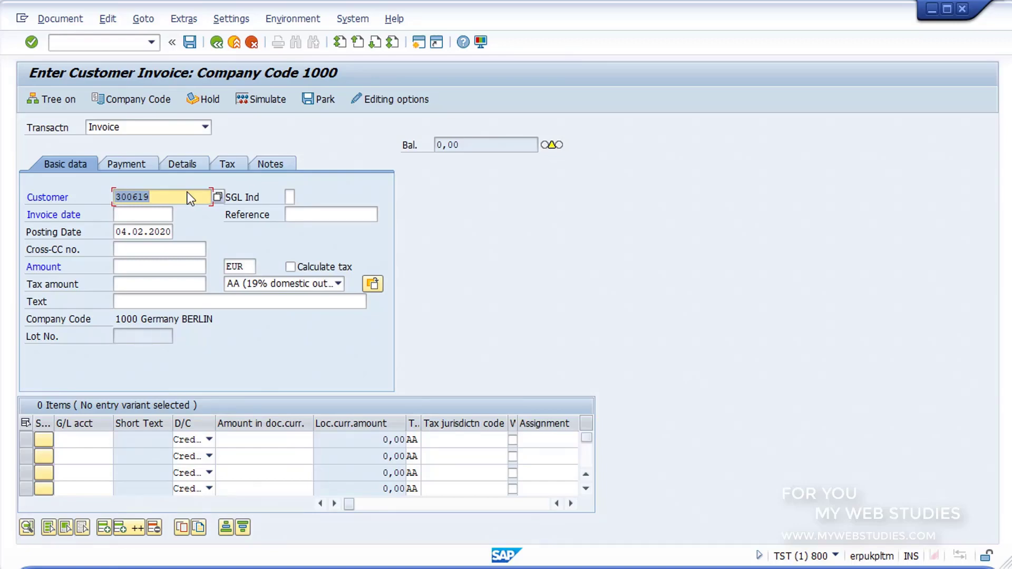
left_click(162, 212)
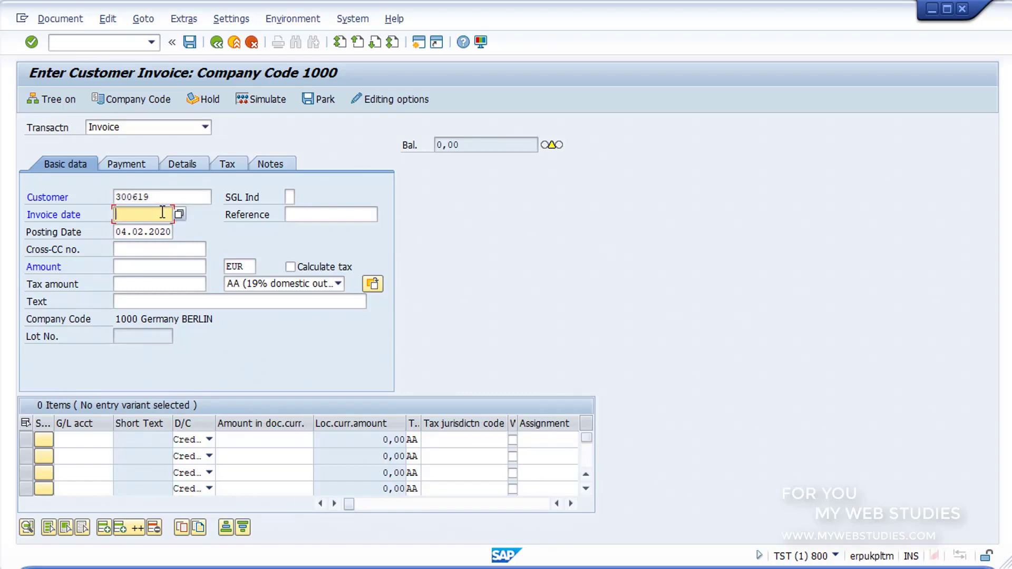
- Enter invoice date 04.02.2020, amount 3000 EUR and reference 521
type("04.02.2020")
left_click(166, 271)
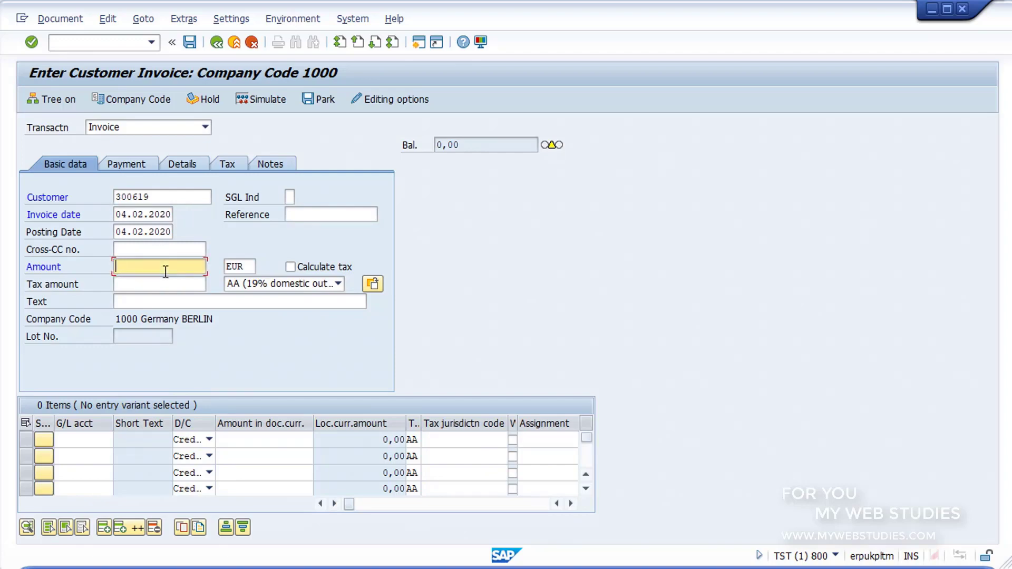
type("3000")
left_click(300, 218)
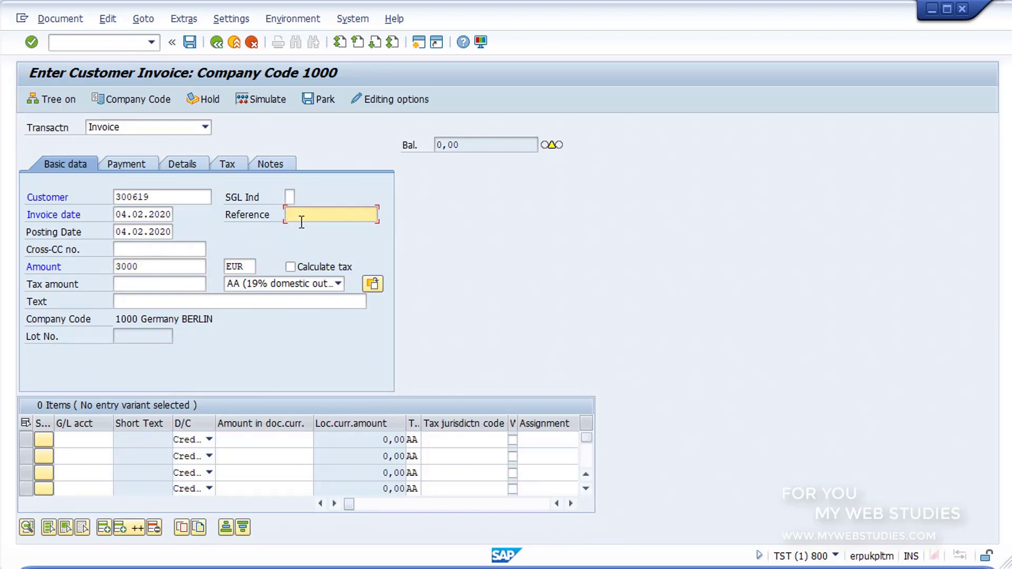
type("521")
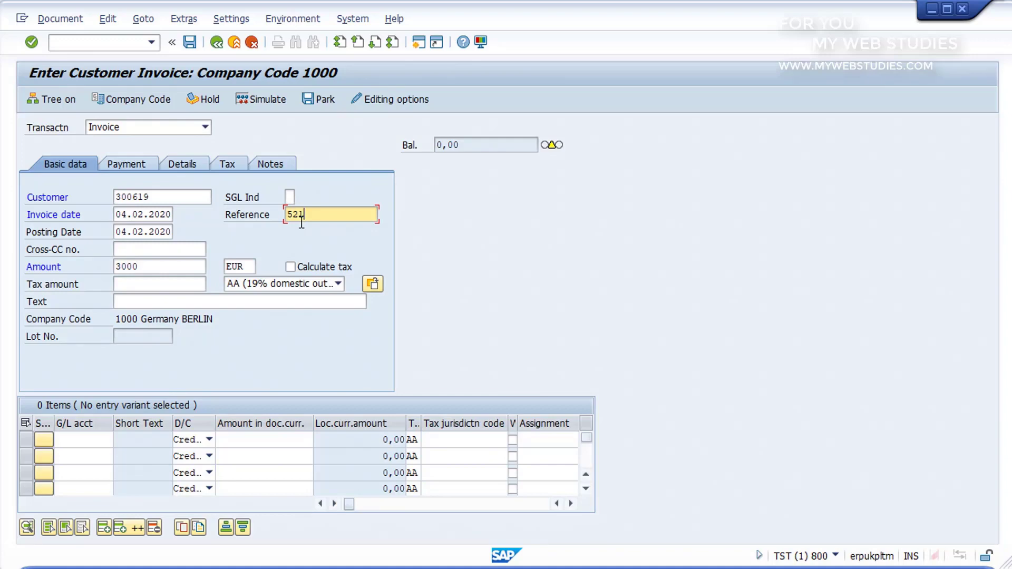
left_click(83, 443)
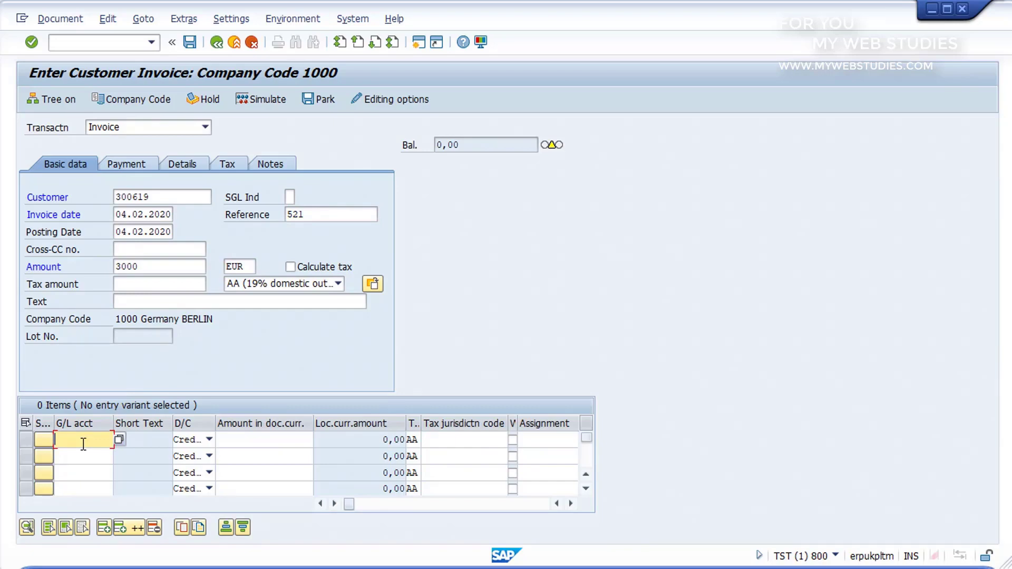
- Pick G/L account 80001 (Debiti vs Fornitori FS) from chart INT for line 1
left_click(120, 439)
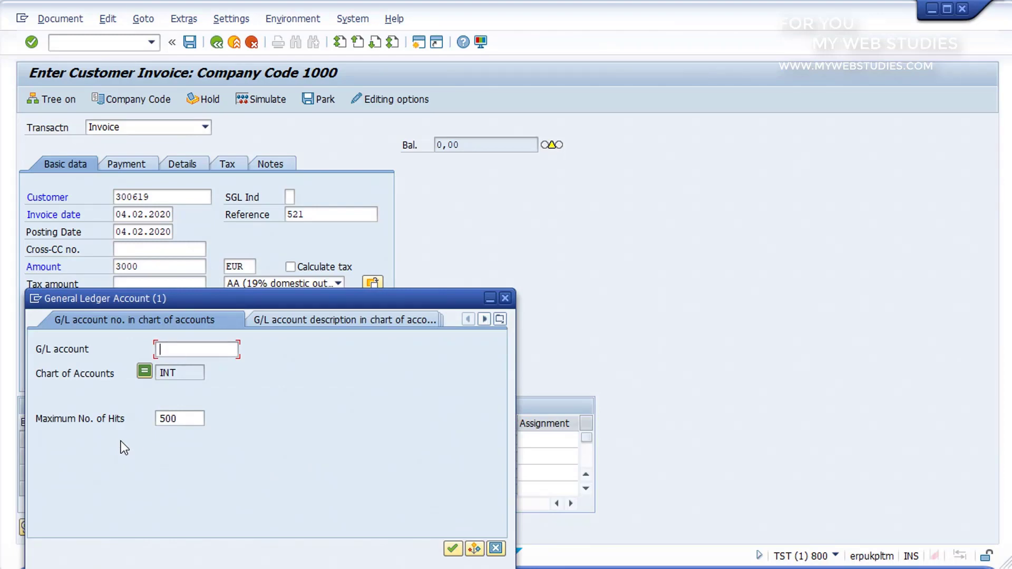
left_click(452, 548)
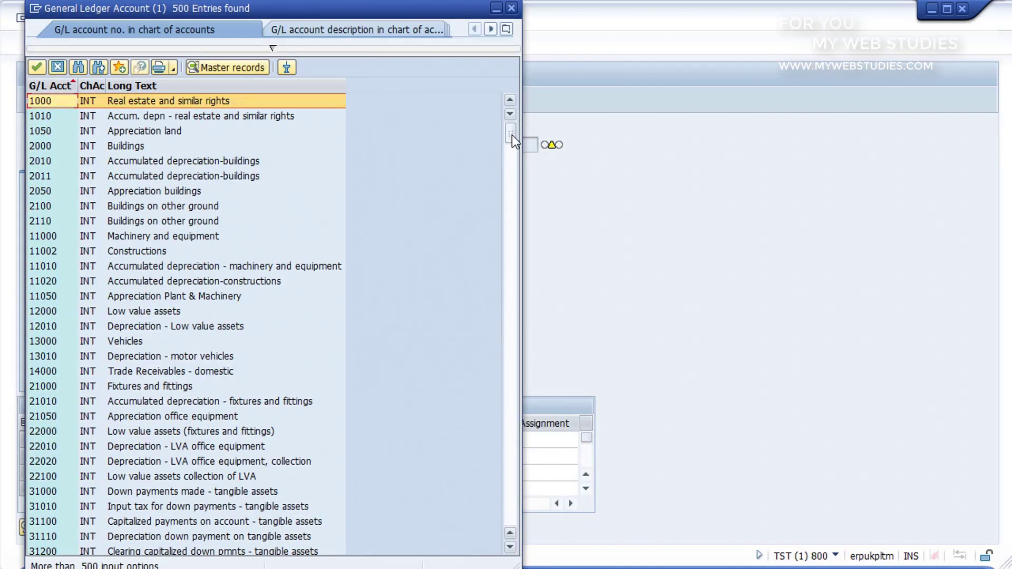
left_click_drag(511, 173, 513, 244)
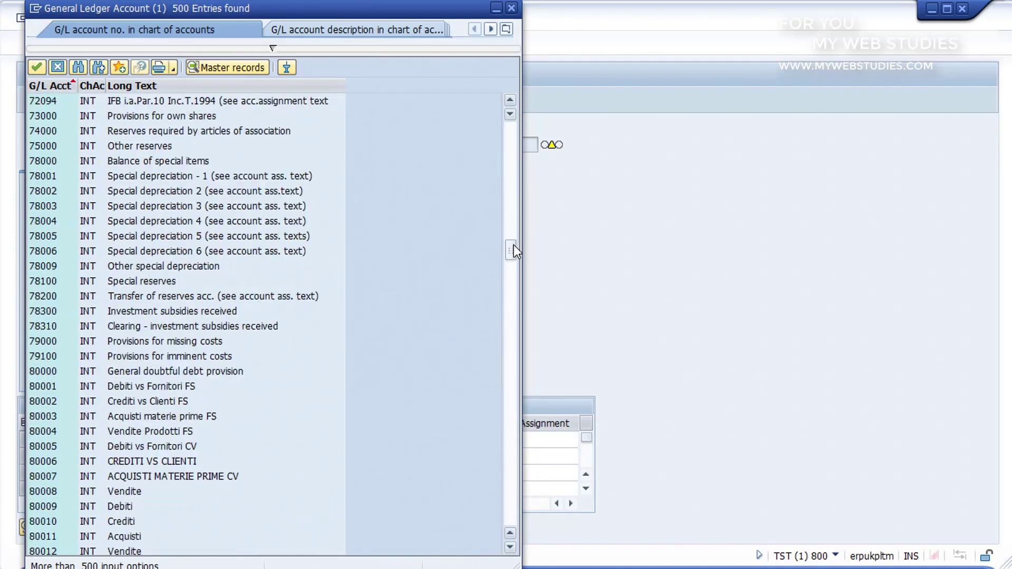
double_click(183, 383)
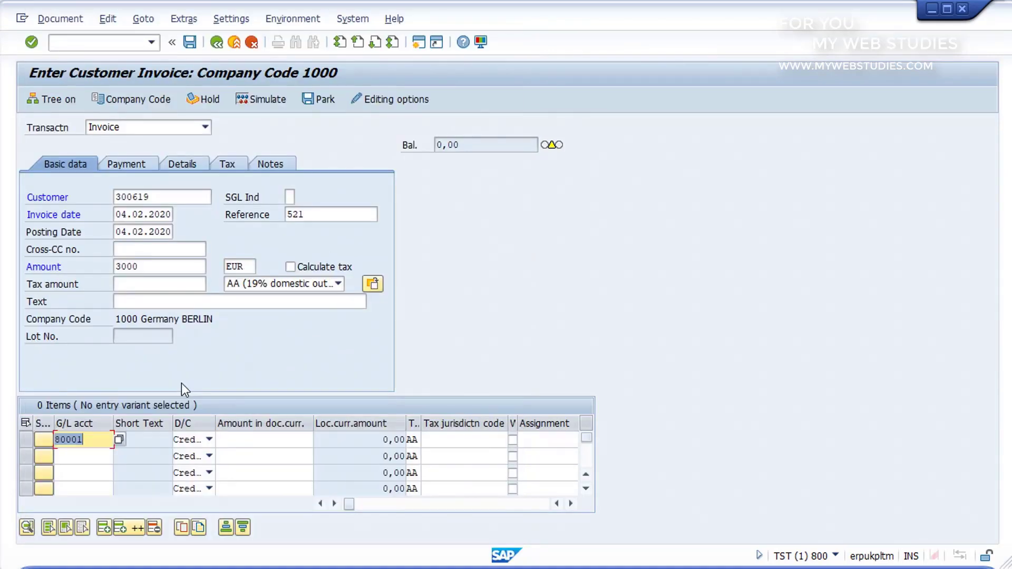
left_click(247, 440)
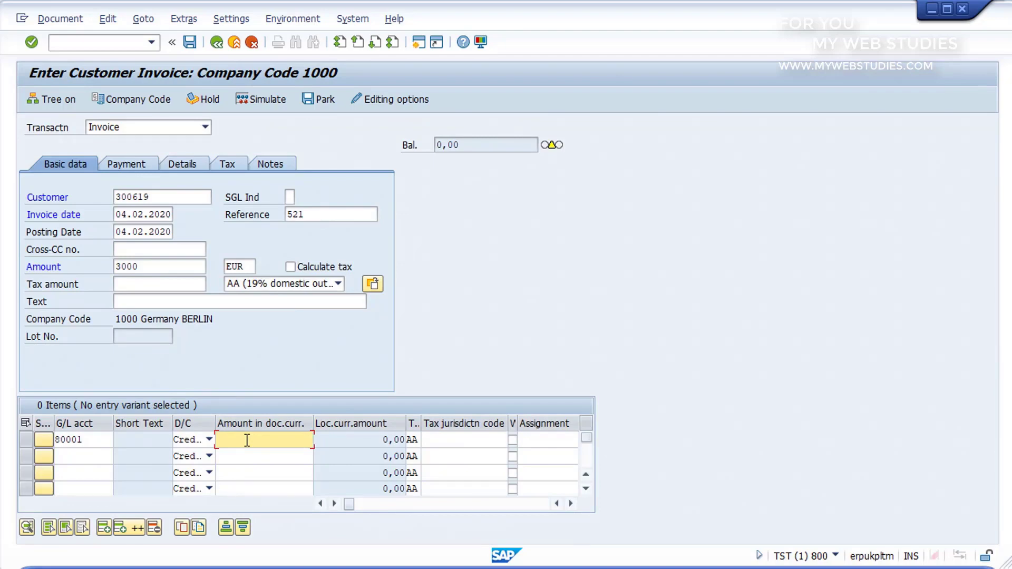
- Enter 3000 as the G/L 80001 line amount and validate so the invoice balances
type("3000")
key("Return")
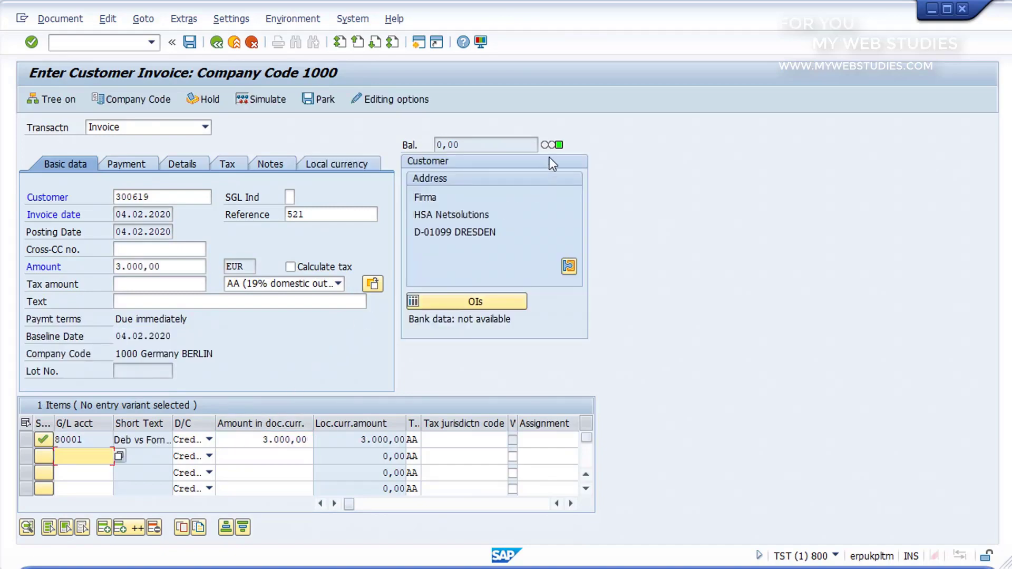
mouse_move(564, 149)
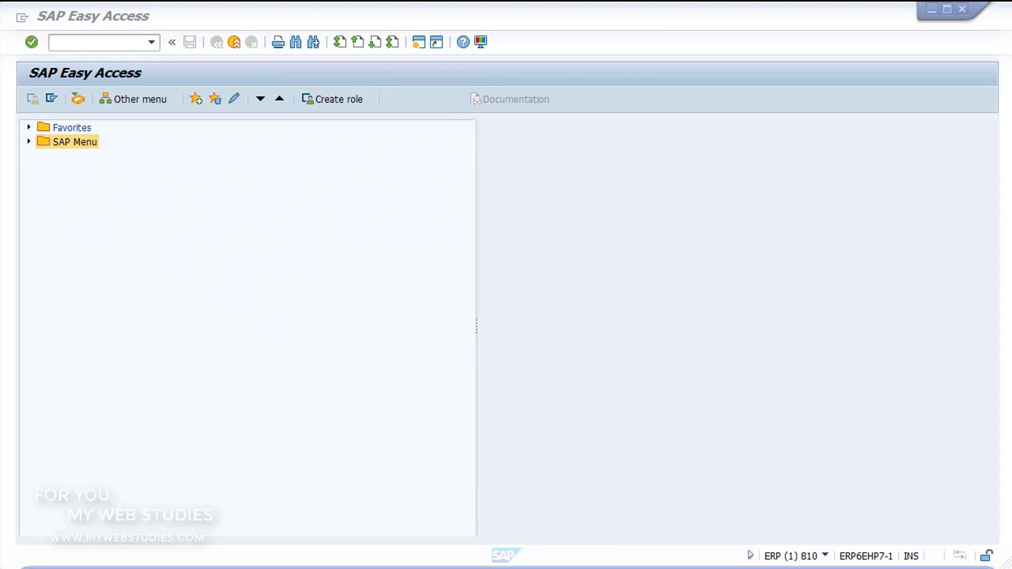
- Expand General Ledger > Environment > Current Settings and select S_ALR_87003642 Open and Close Posting Periods
left_click(45, 213)
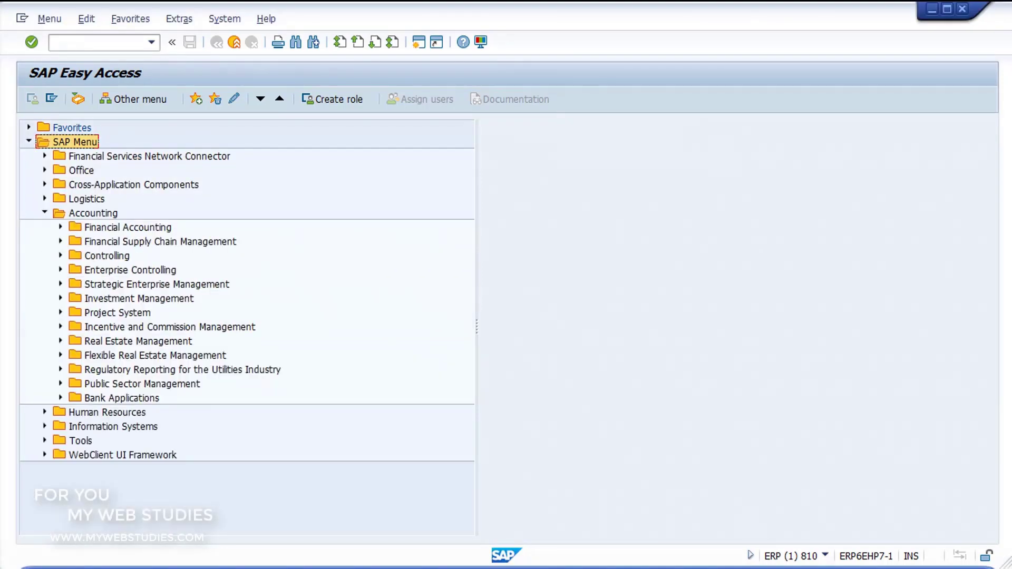
left_click(61, 227)
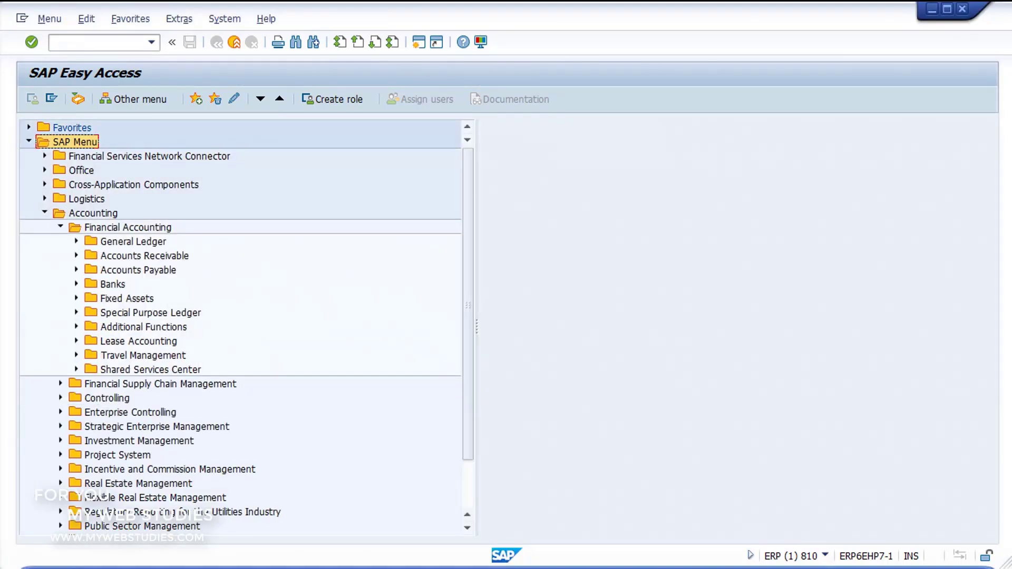
left_click(76, 242)
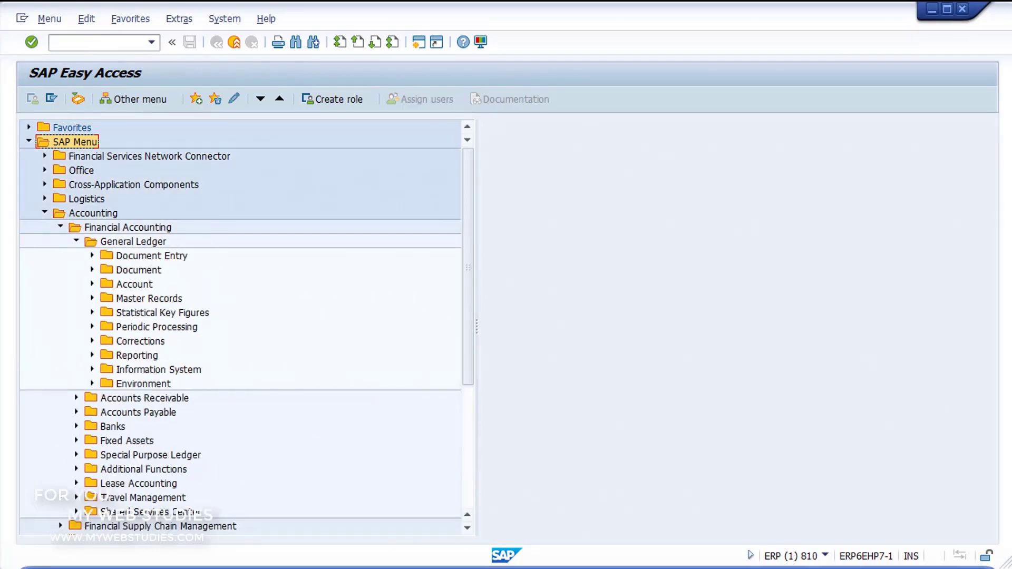
left_click(92, 384)
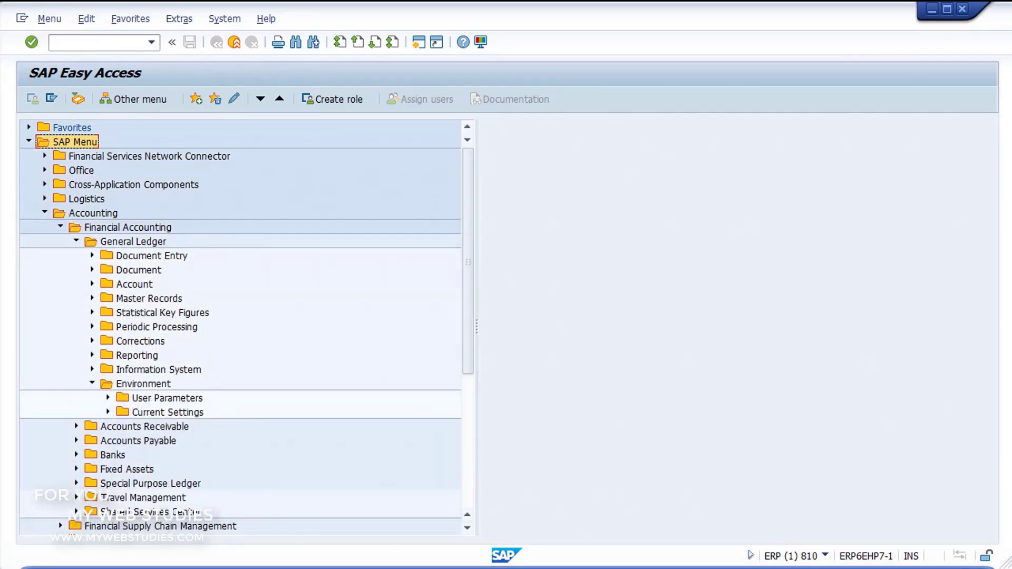
left_click(108, 412)
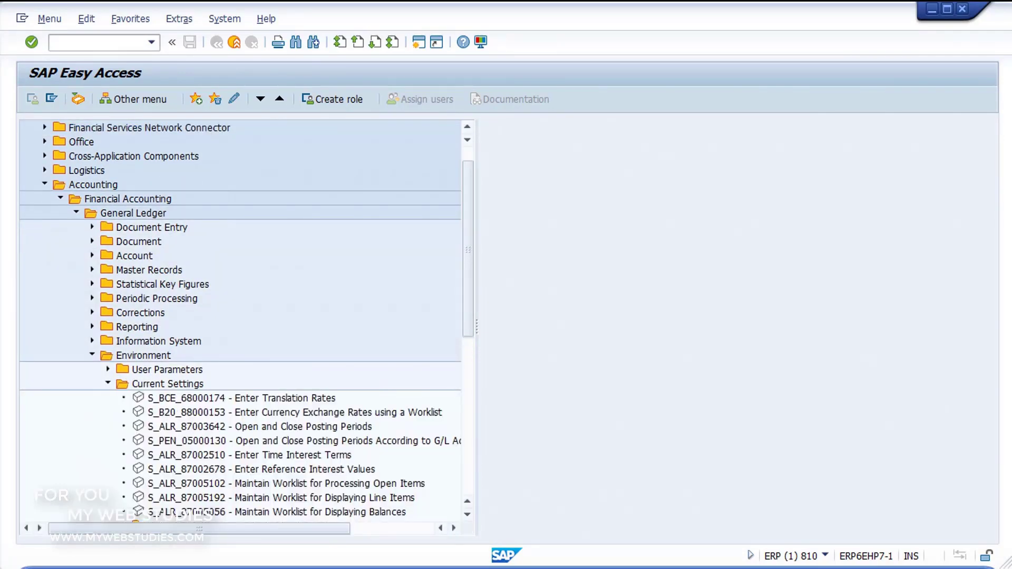
left_click(259, 426)
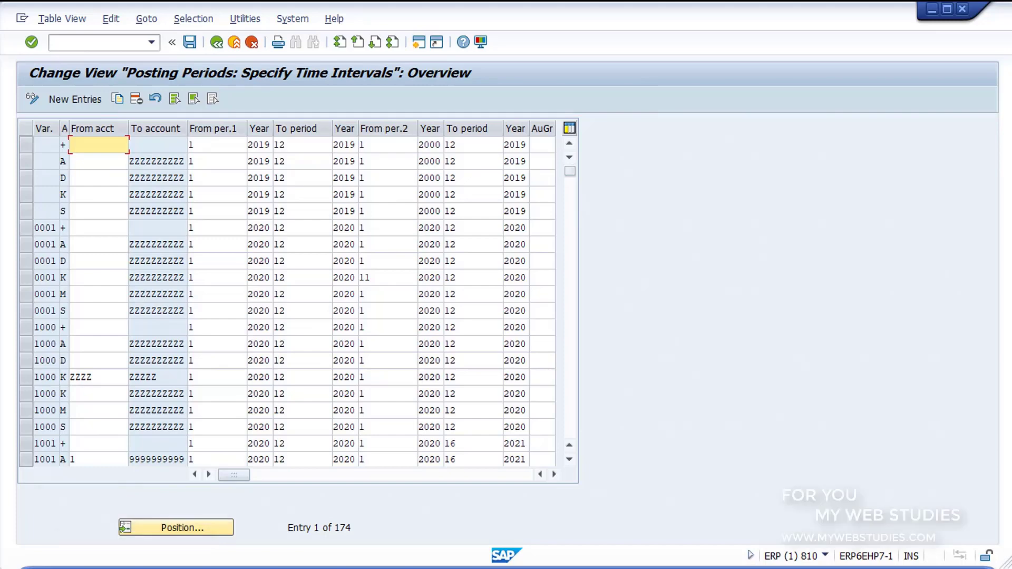
- Position the posting periods table on variant 1008
left_click(176, 527)
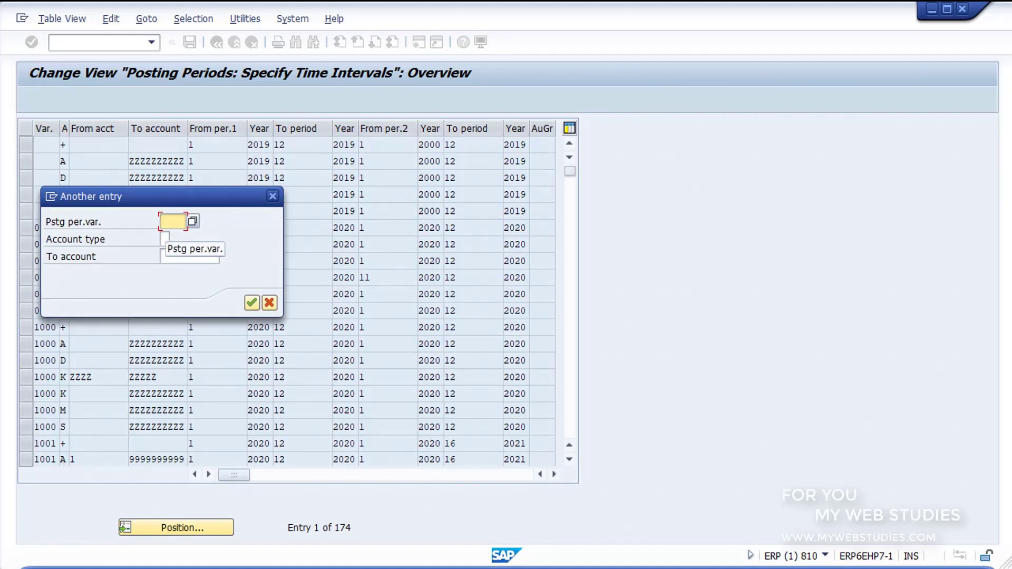
type("1008")
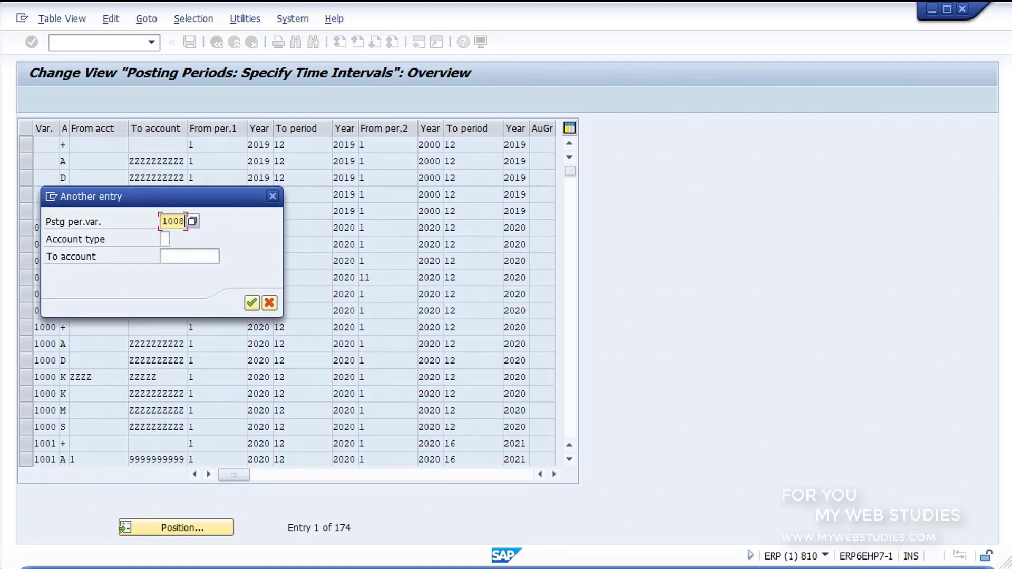
key("Return")
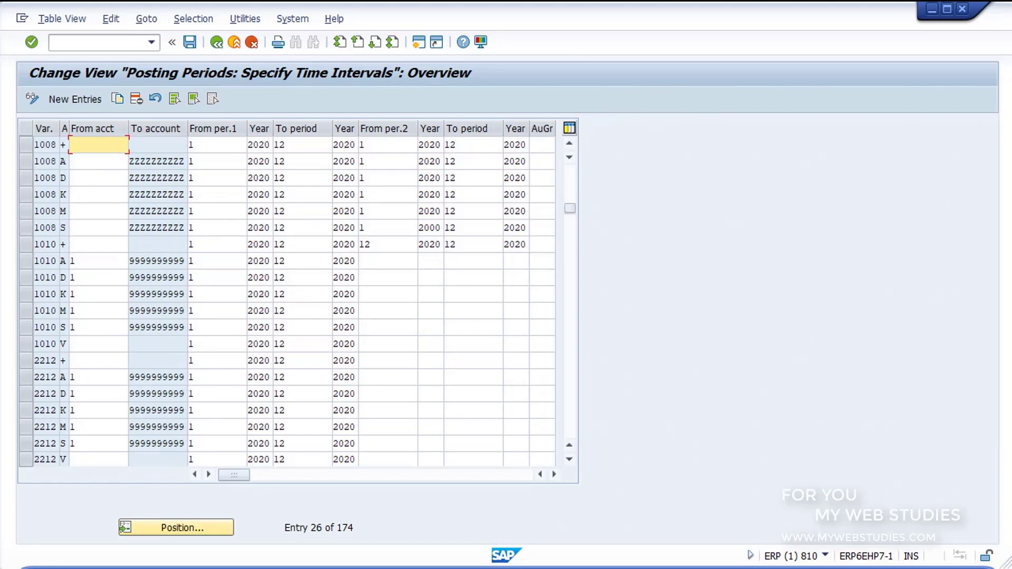
- Select the six variant 1008 rows for account types +, A, D, K, M and S
left_click(26, 145)
left_click(26, 160)
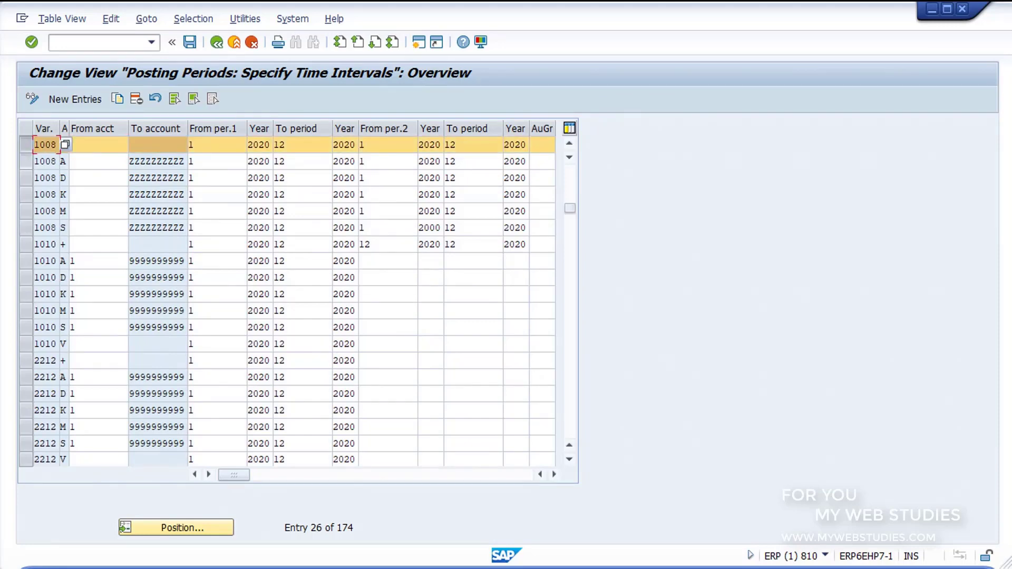
left_click(25, 178)
left_click(25, 195)
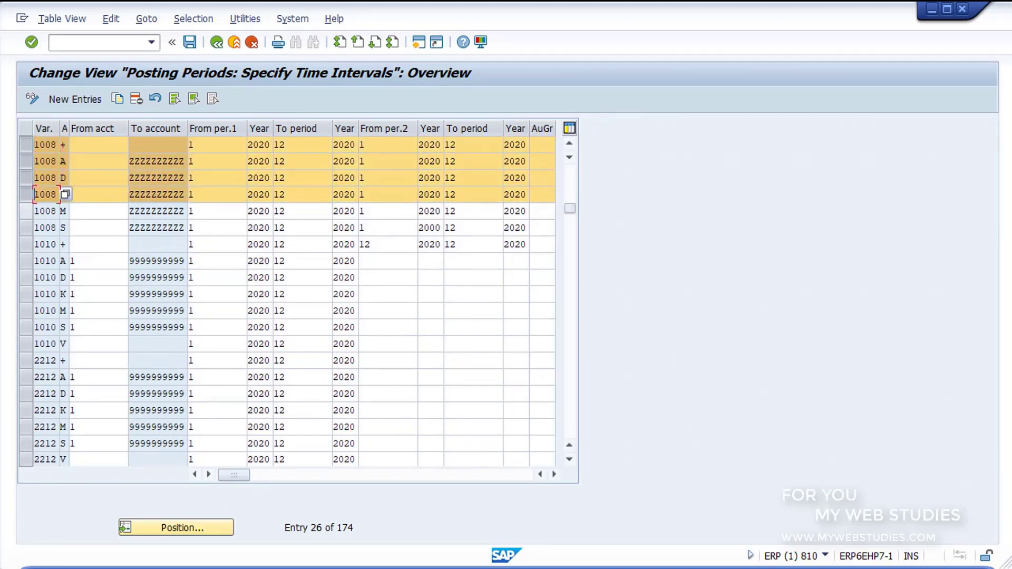
left_click(25, 211)
left_click(26, 228)
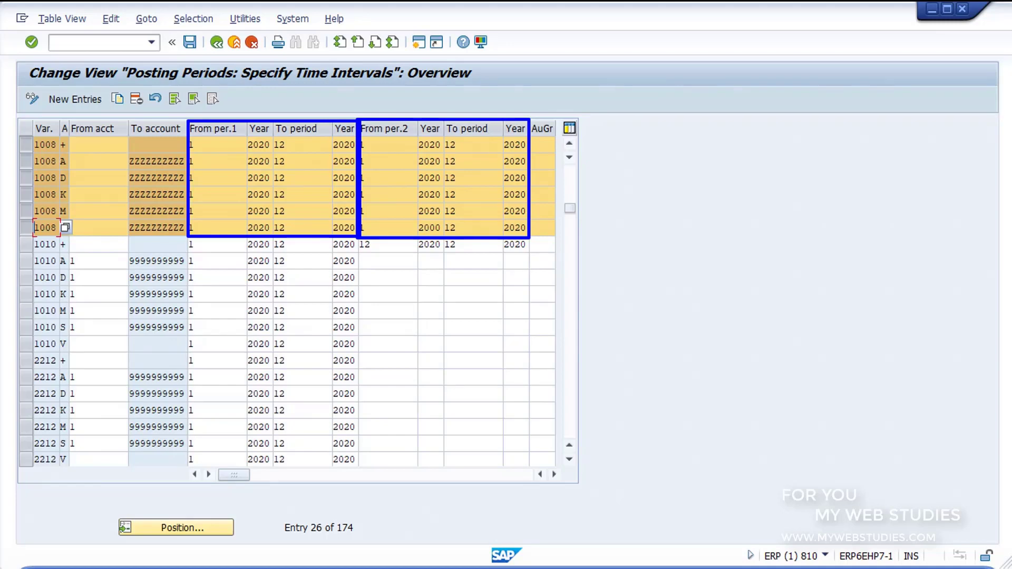
key("Escape")
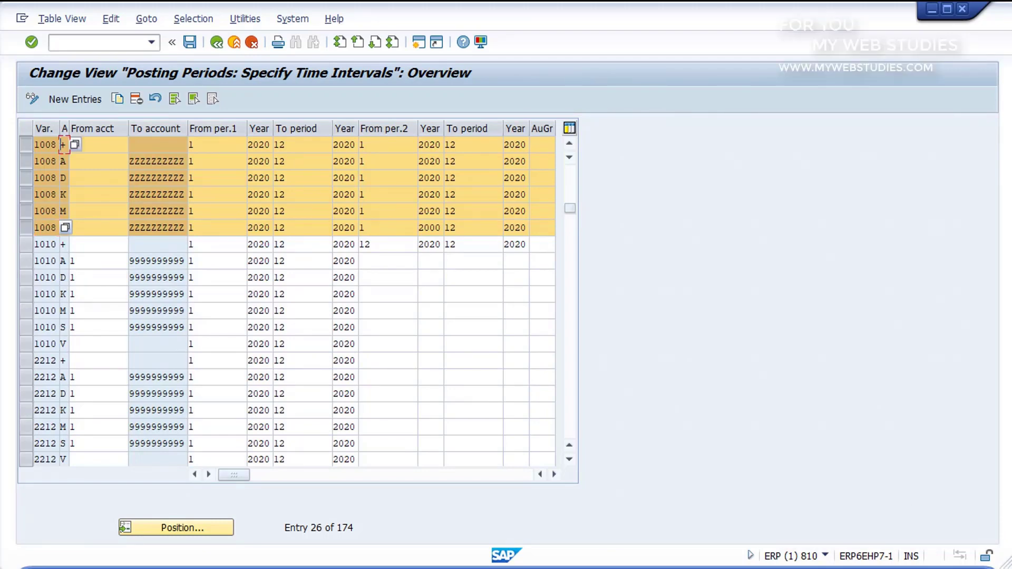
left_click(65, 227)
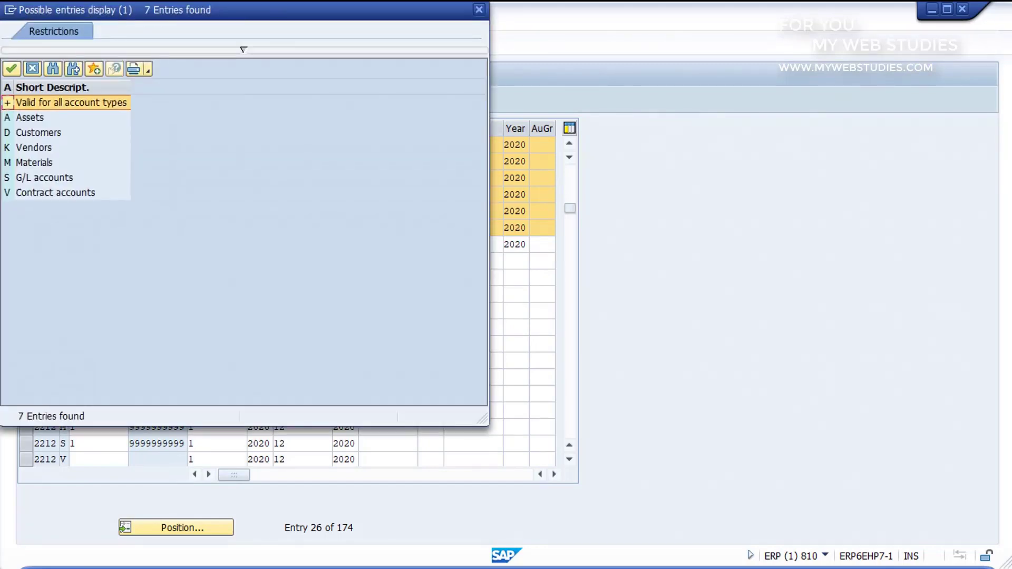
key("Down")
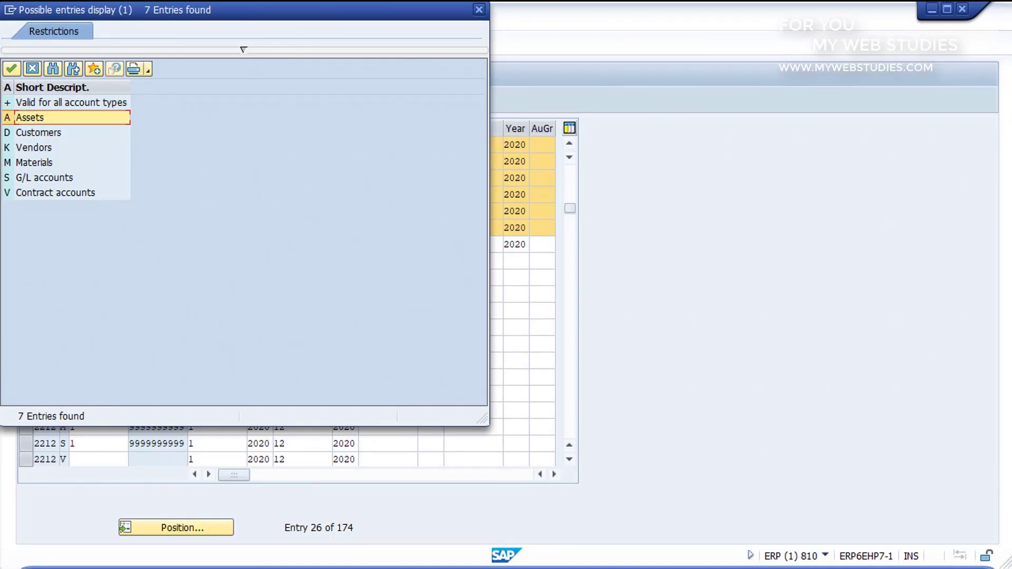
key("Down")
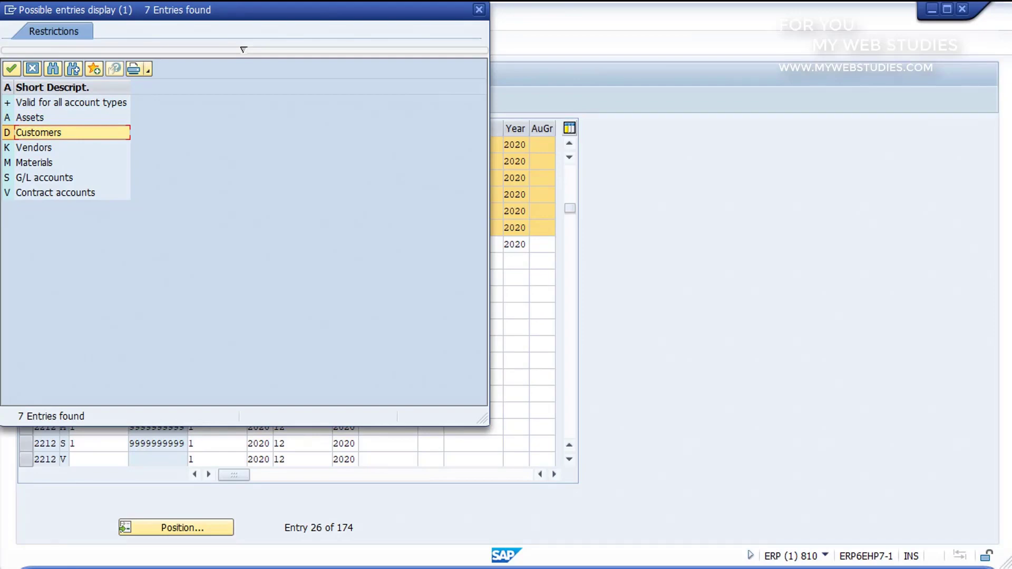
key("Down")
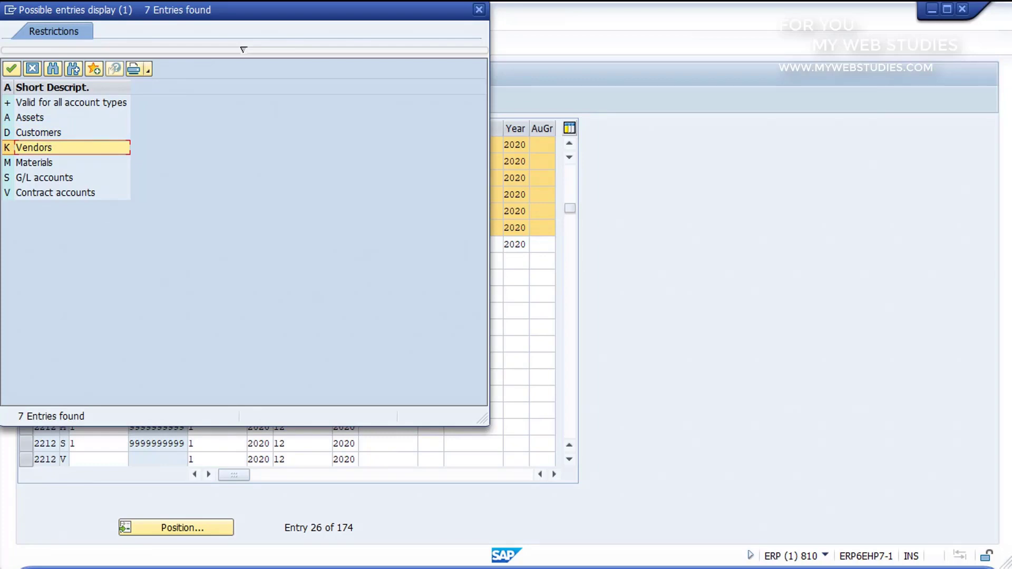
key("Down")
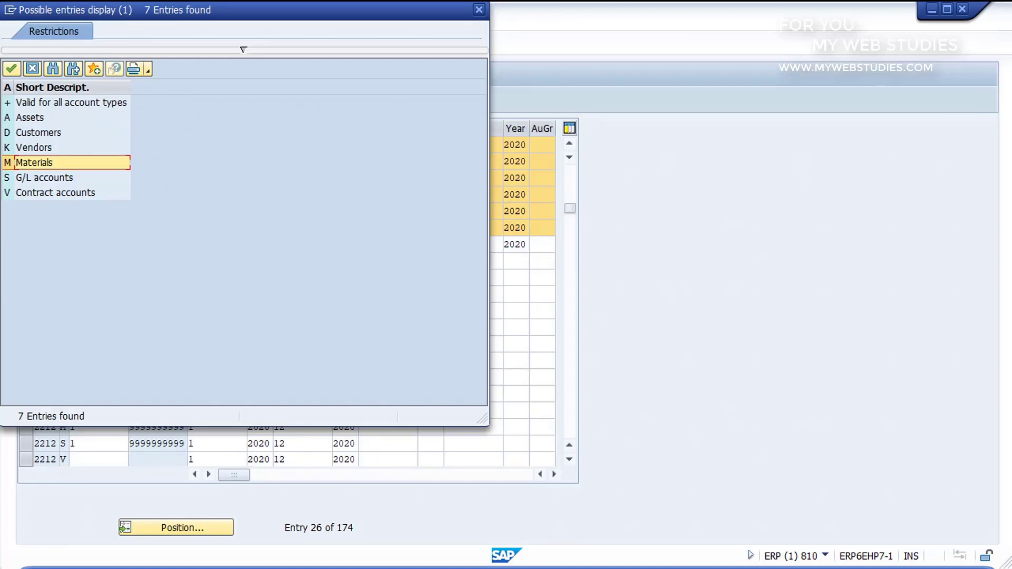
key("Down")
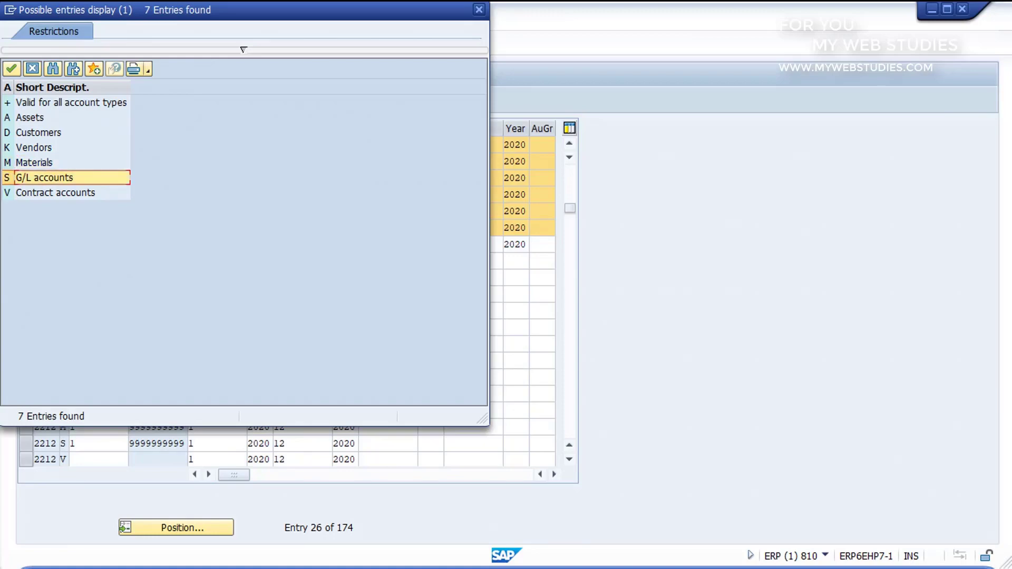
key("Down")
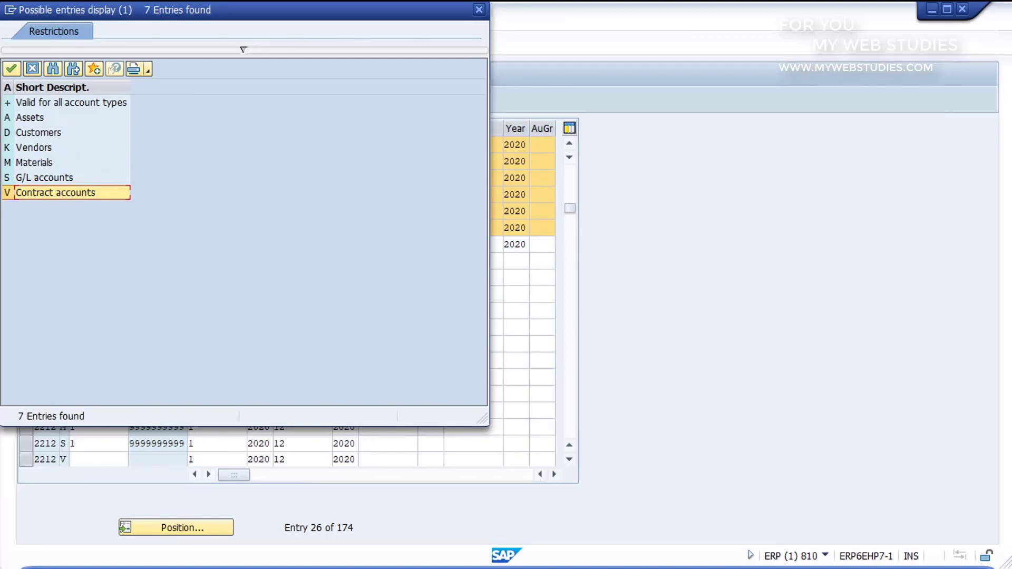
left_click(71, 103)
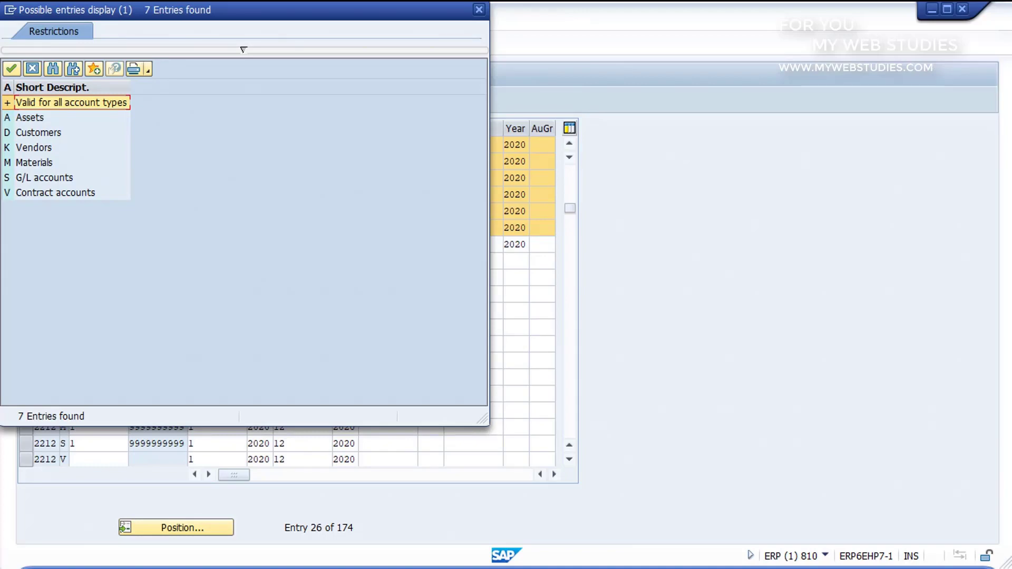
left_click(479, 9)
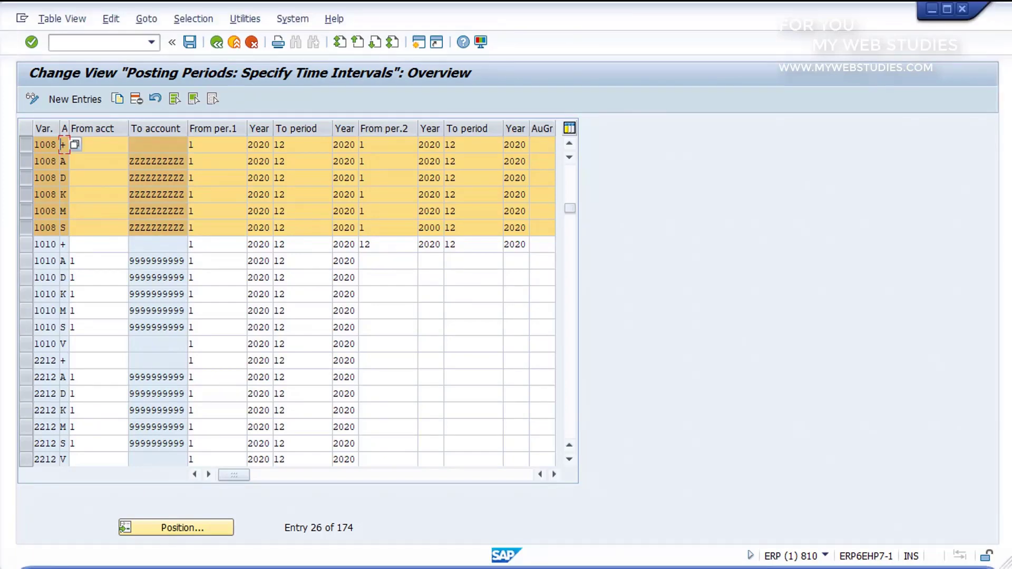
- Enter 5000 as From acct and change From per.1 from 1 to 2 in the 1008 D row
left_click(98, 178)
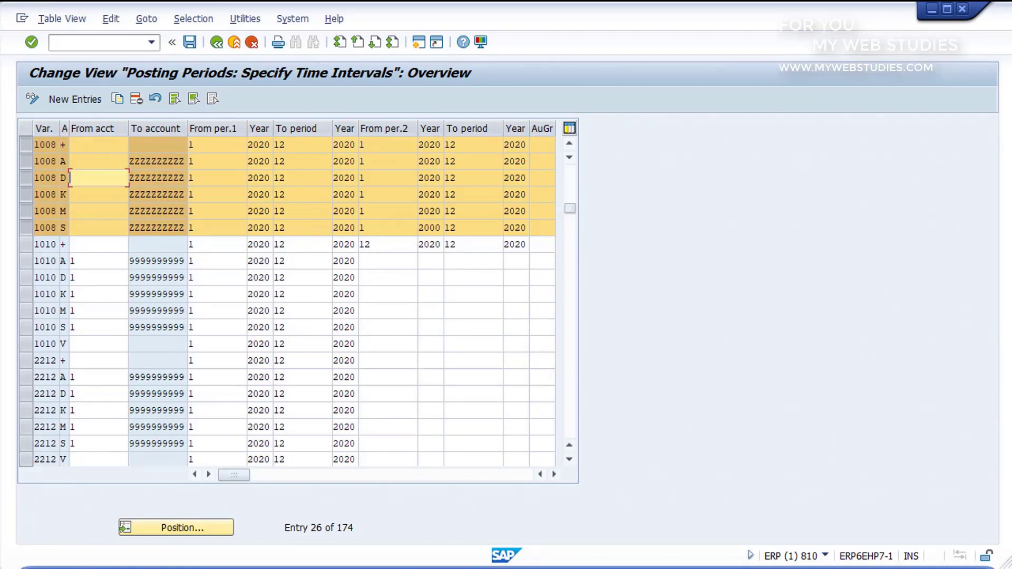
type("5000")
left_click(211, 178)
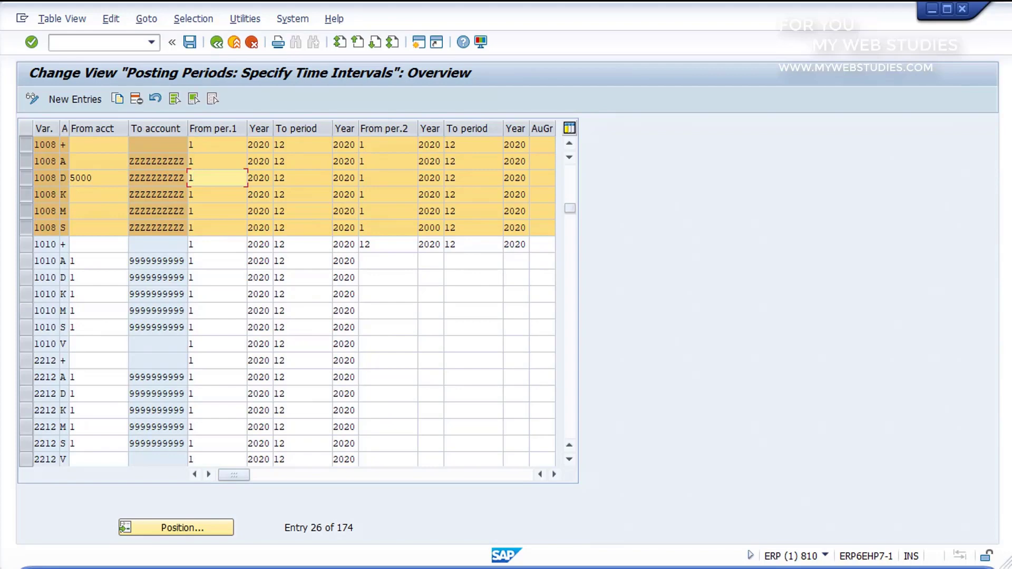
key("Delete")
type("2")
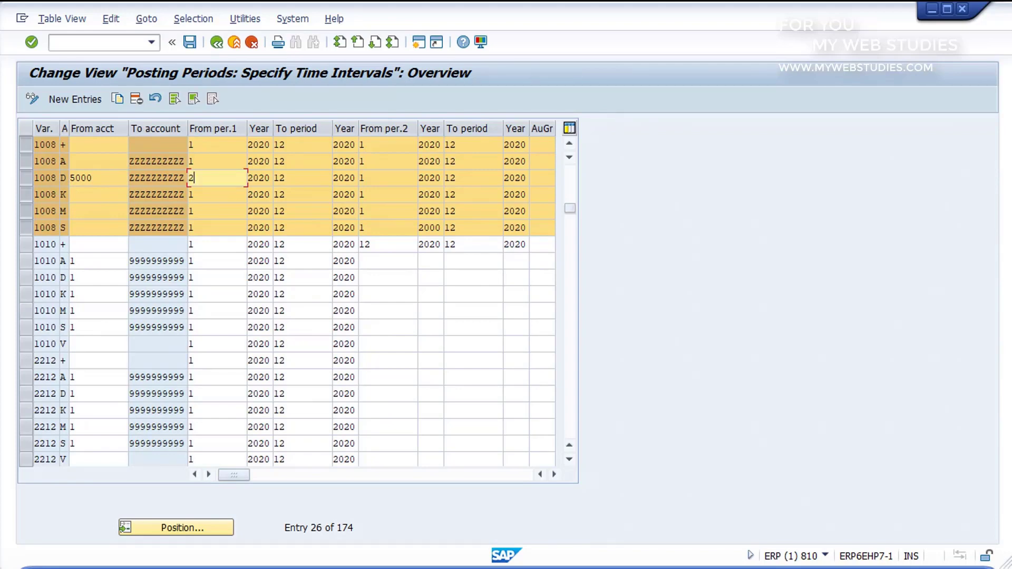